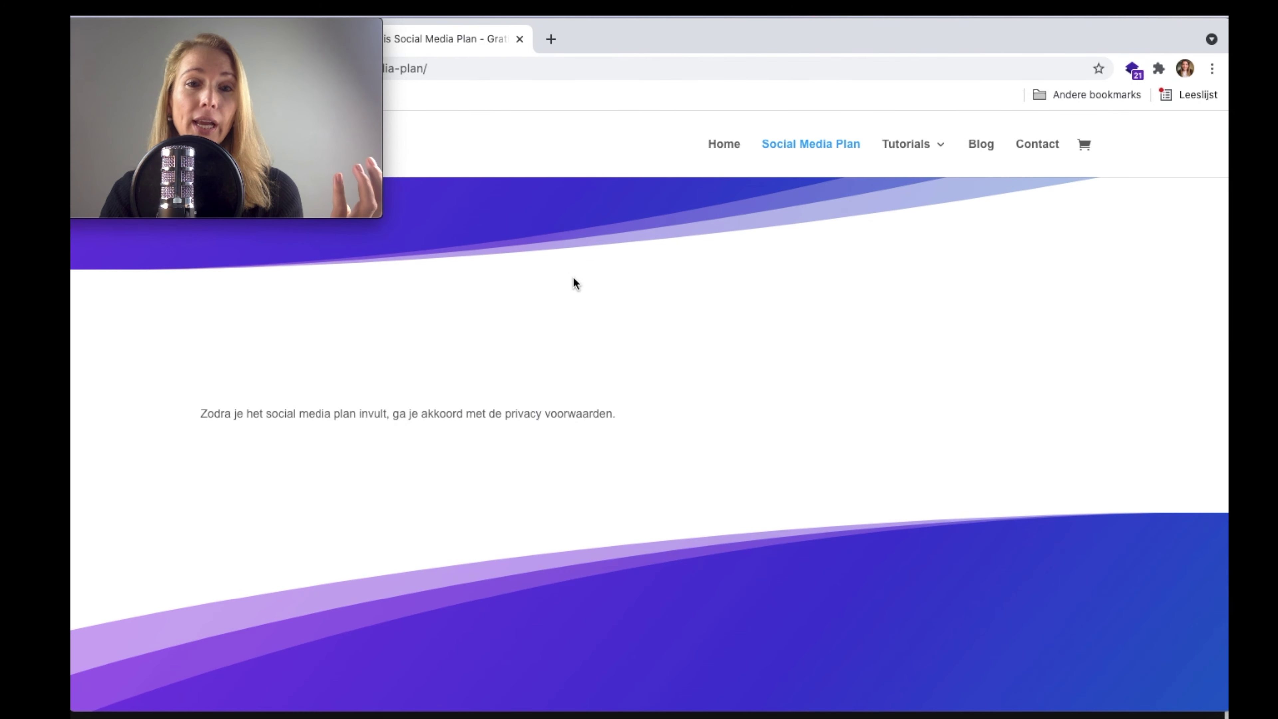
# - Enter organisation name Dierenshop Happy and the author's first name and surname
pyautogui.scroll(5, 573, 277)
pyautogui.scroll(2, 573, 277)
pyautogui.scroll(-4, 573, 277)
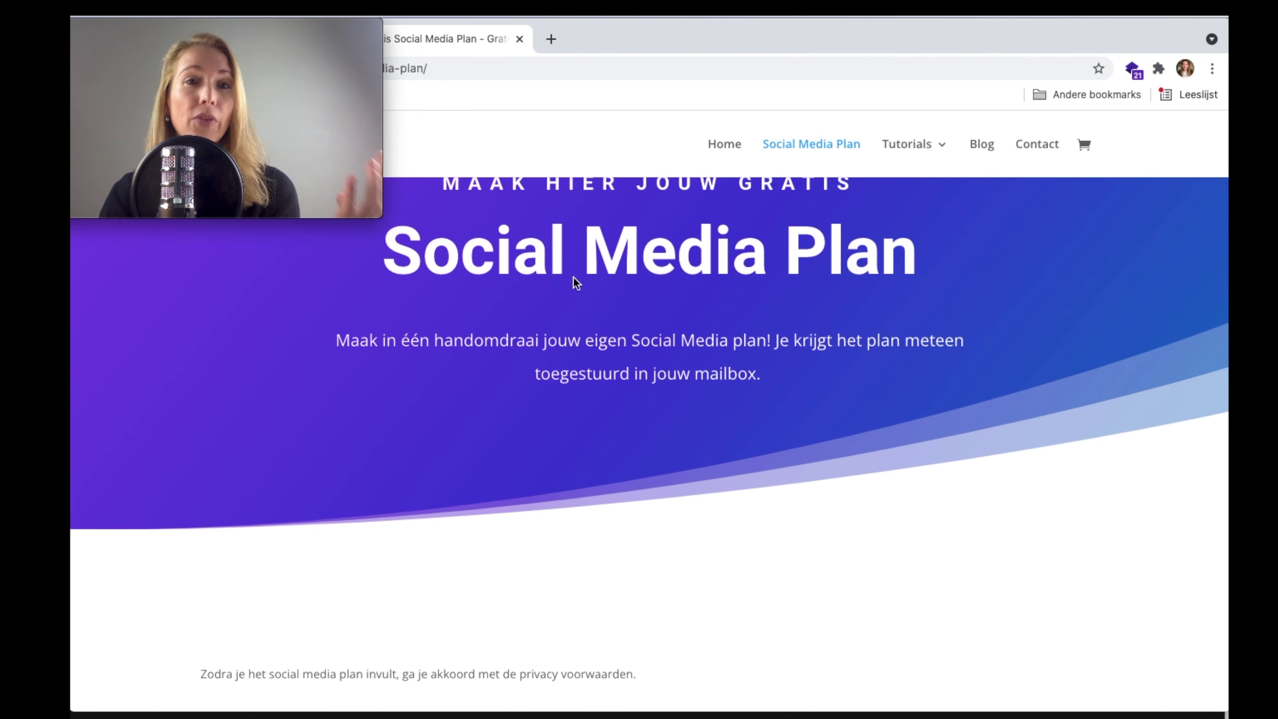
pyautogui.scroll(-5, 647, 434)
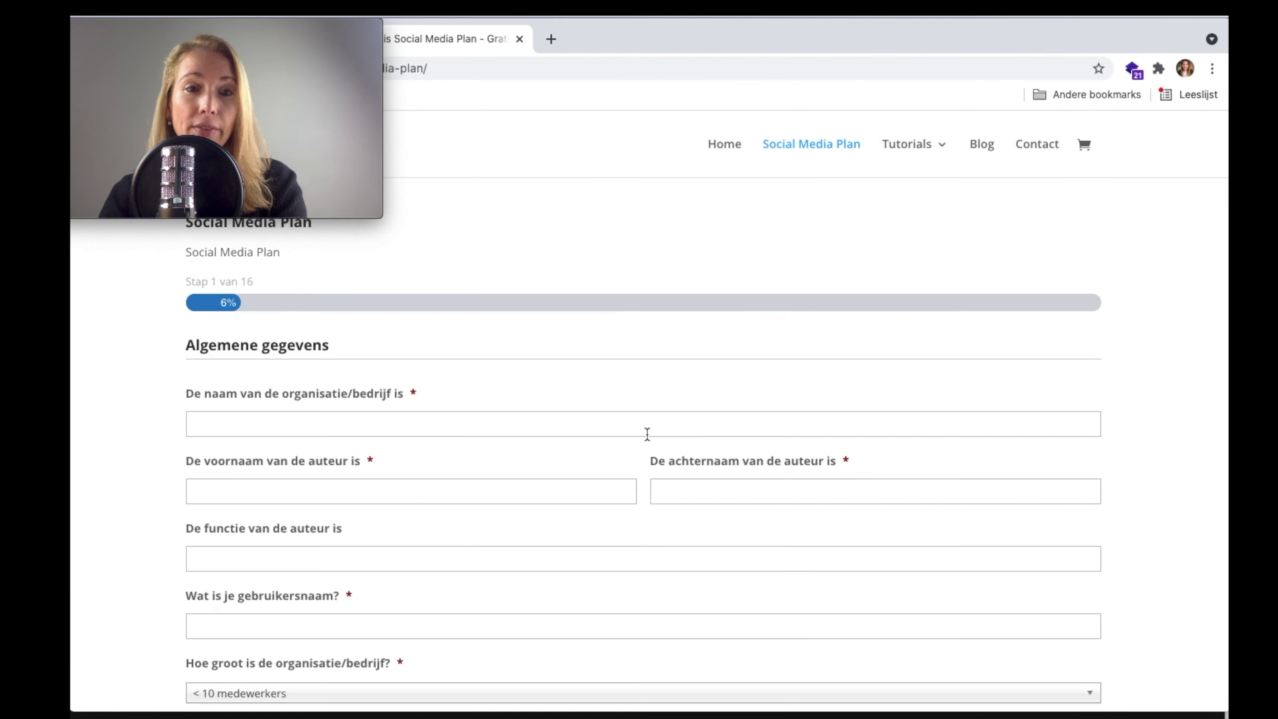
pyautogui.click(492, 425)
pyautogui.write('Di')
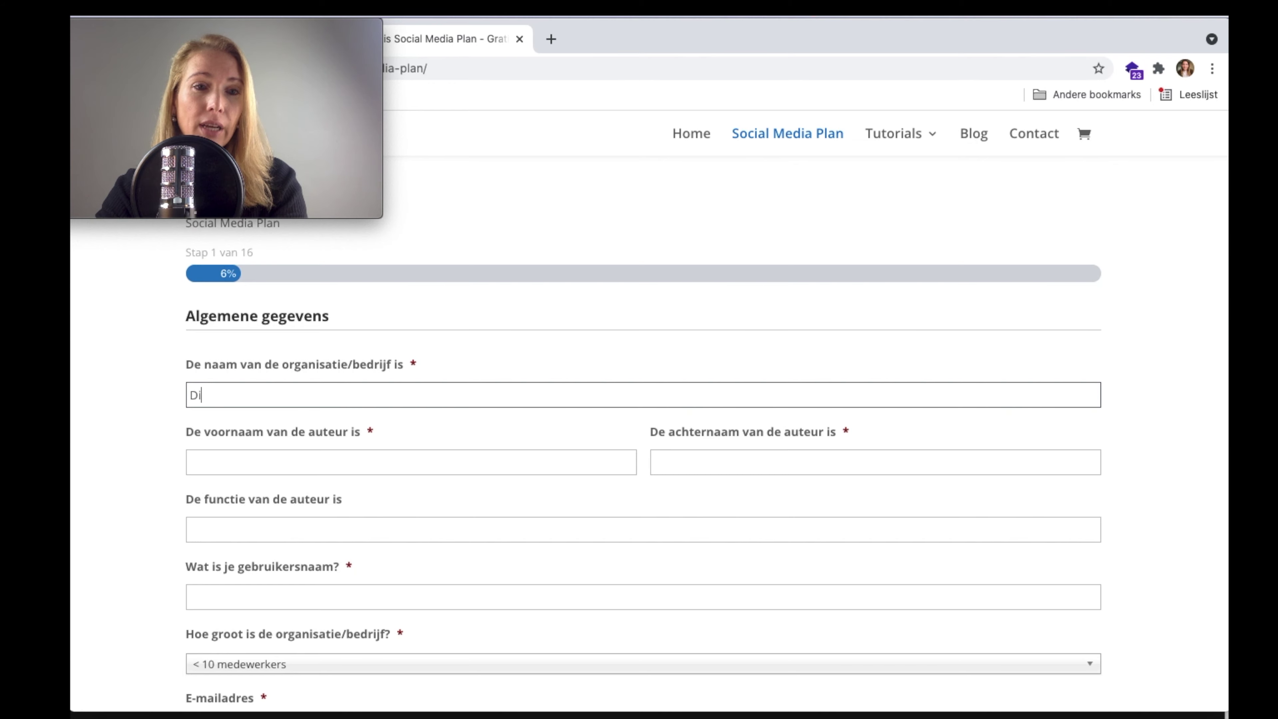
pyautogui.write('erenshop ')
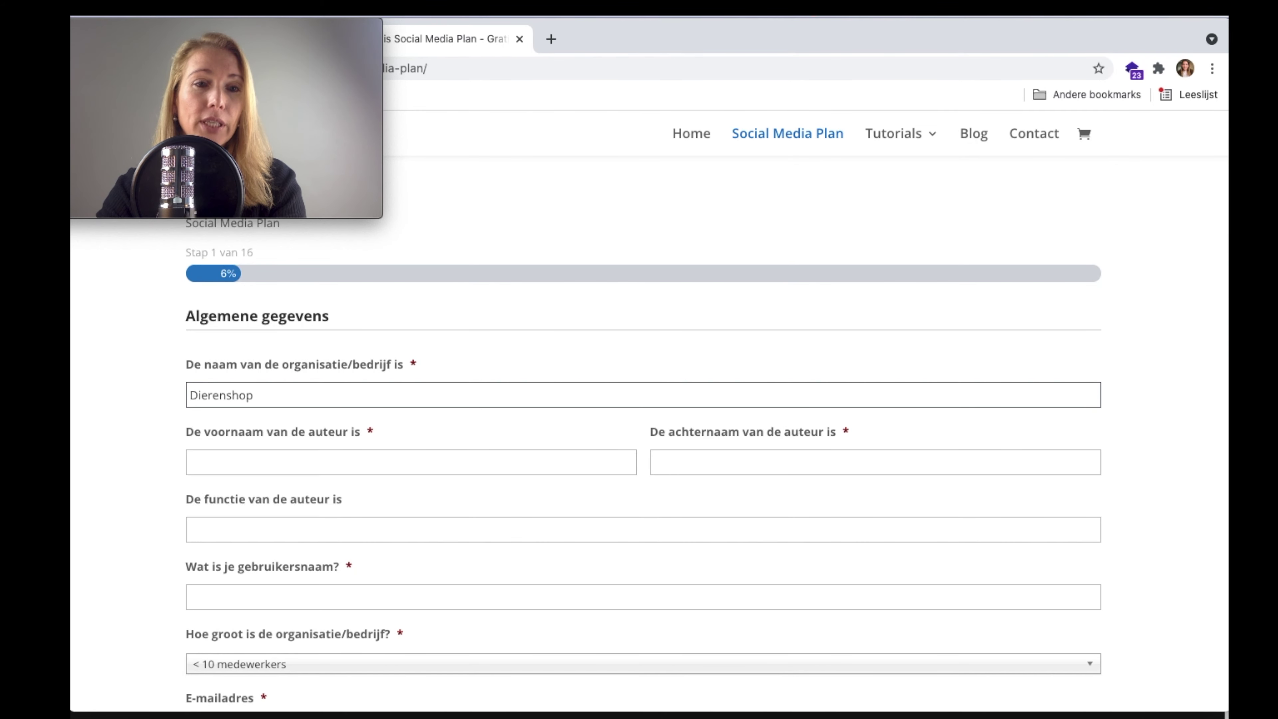
pyautogui.write('Happy')
pyautogui.click(537, 461)
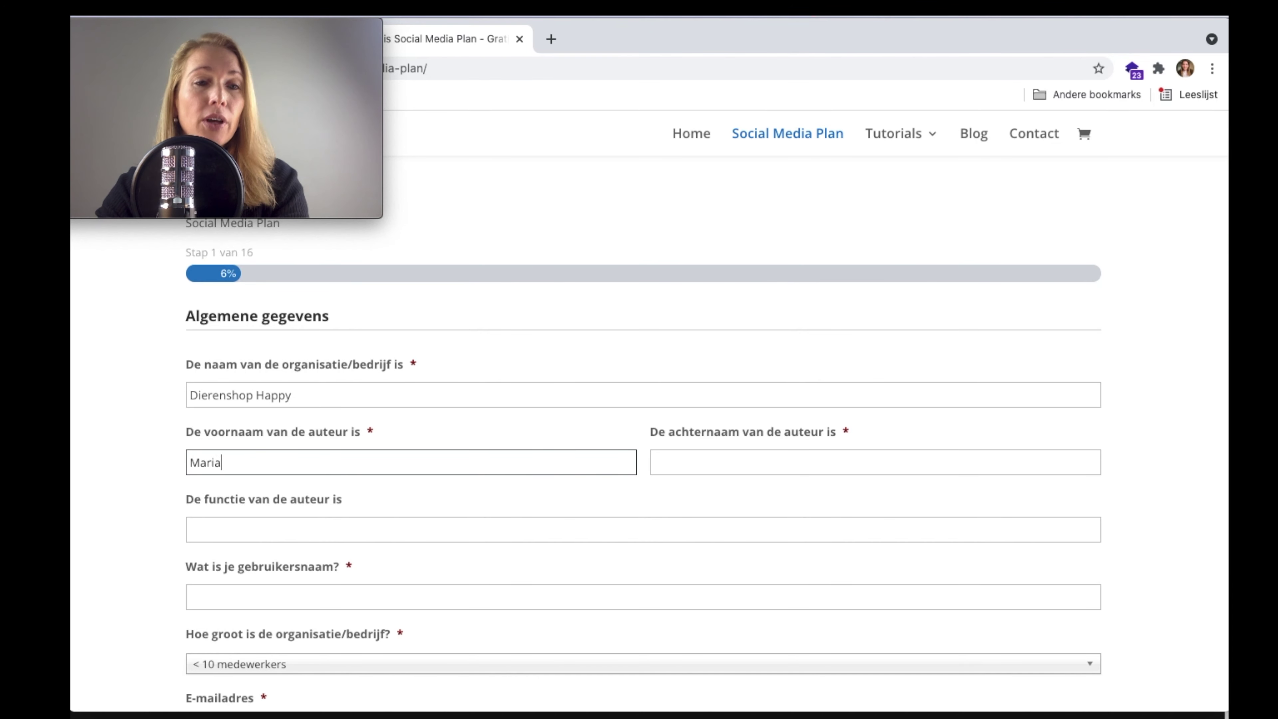
pyautogui.press('Tab')
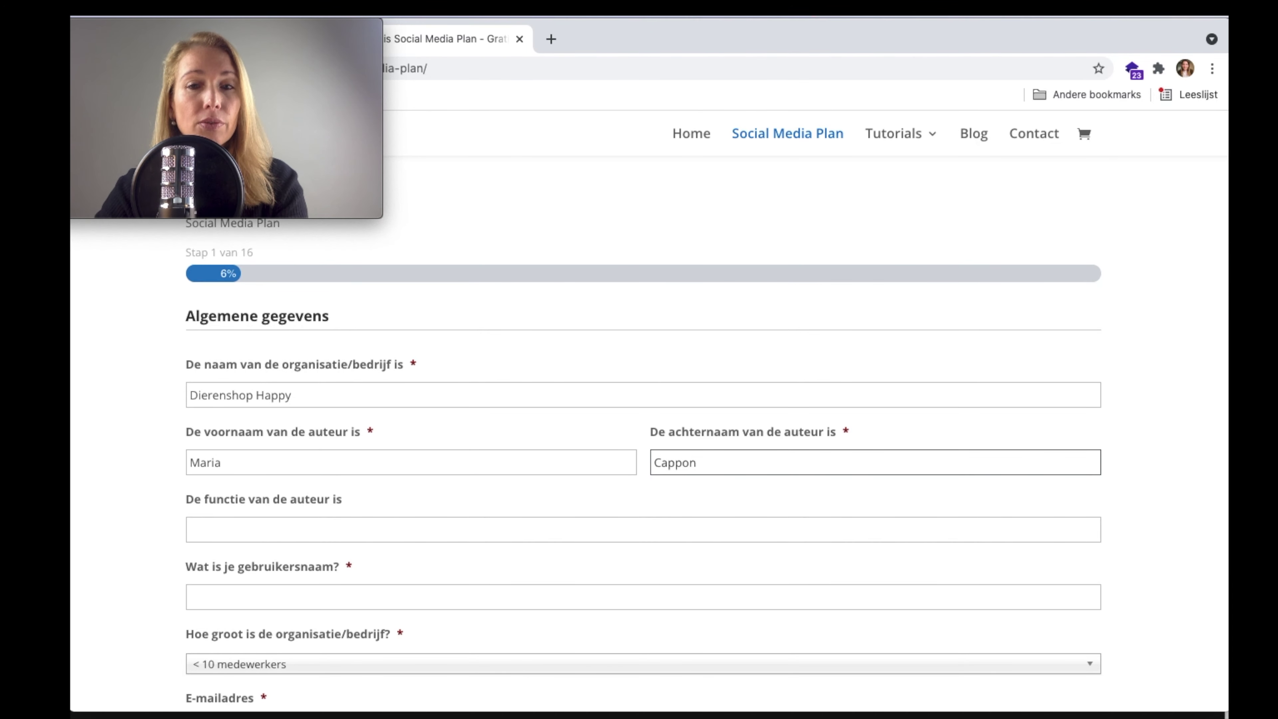
# - Set the author's function to Marketingmanager and enter the username
pyautogui.scroll(-3, 491, 428)
pyautogui.click(501, 365)
pyautogui.write('M')
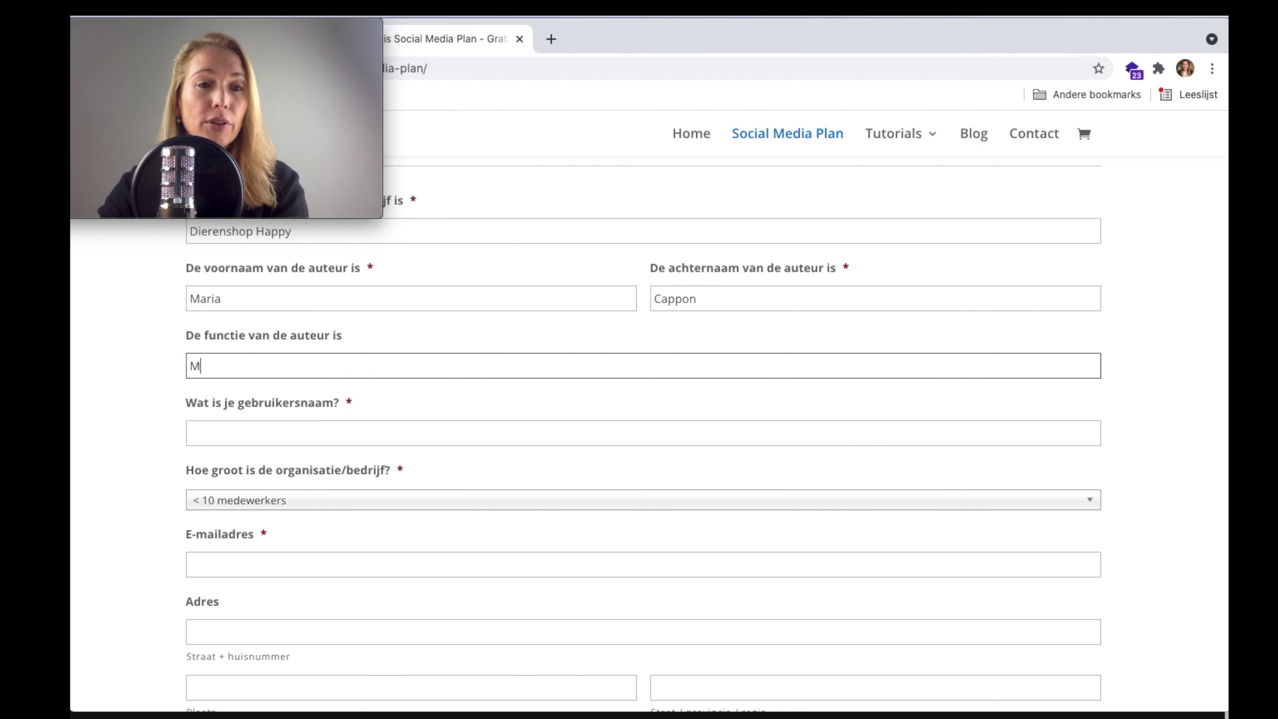
pyautogui.write('arketingaman')
pyautogui.press('BackSpace')
pyautogui.press('BackSpace')
pyautogui.press('BackSpace')
pyautogui.press('BackSpace')
pyautogui.press('BackSpace')
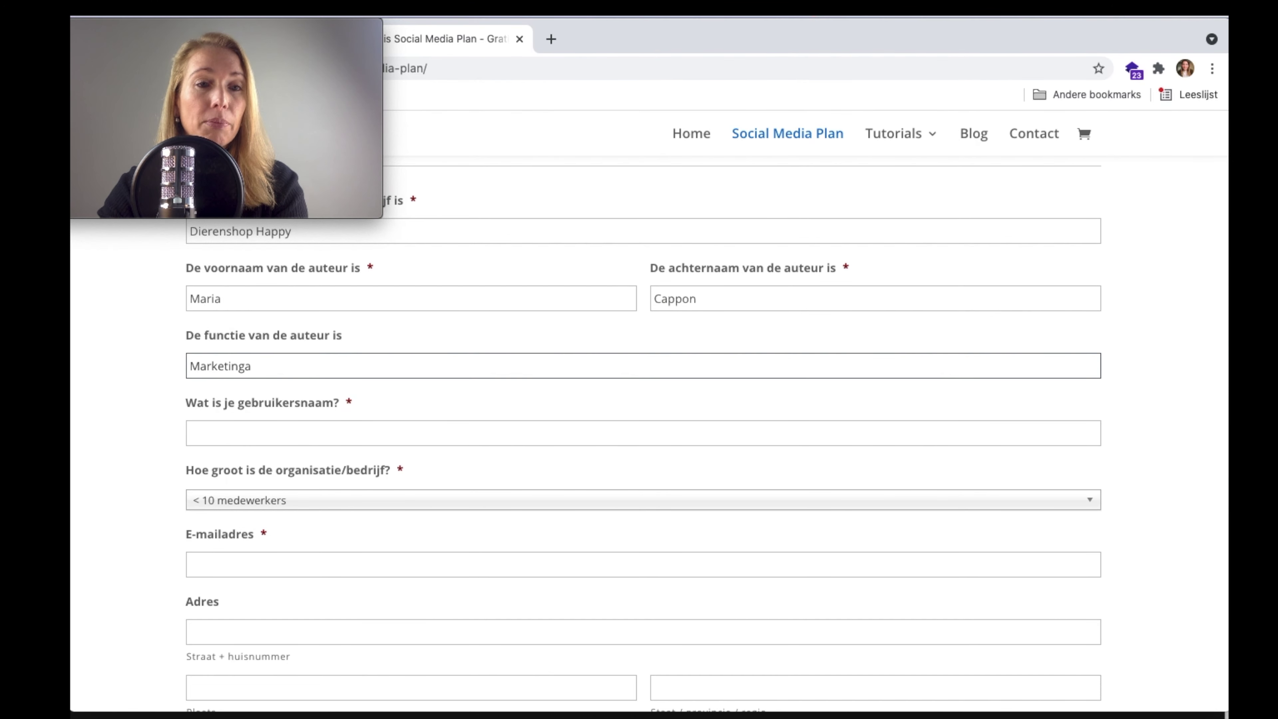
pyautogui.write('gmanager')
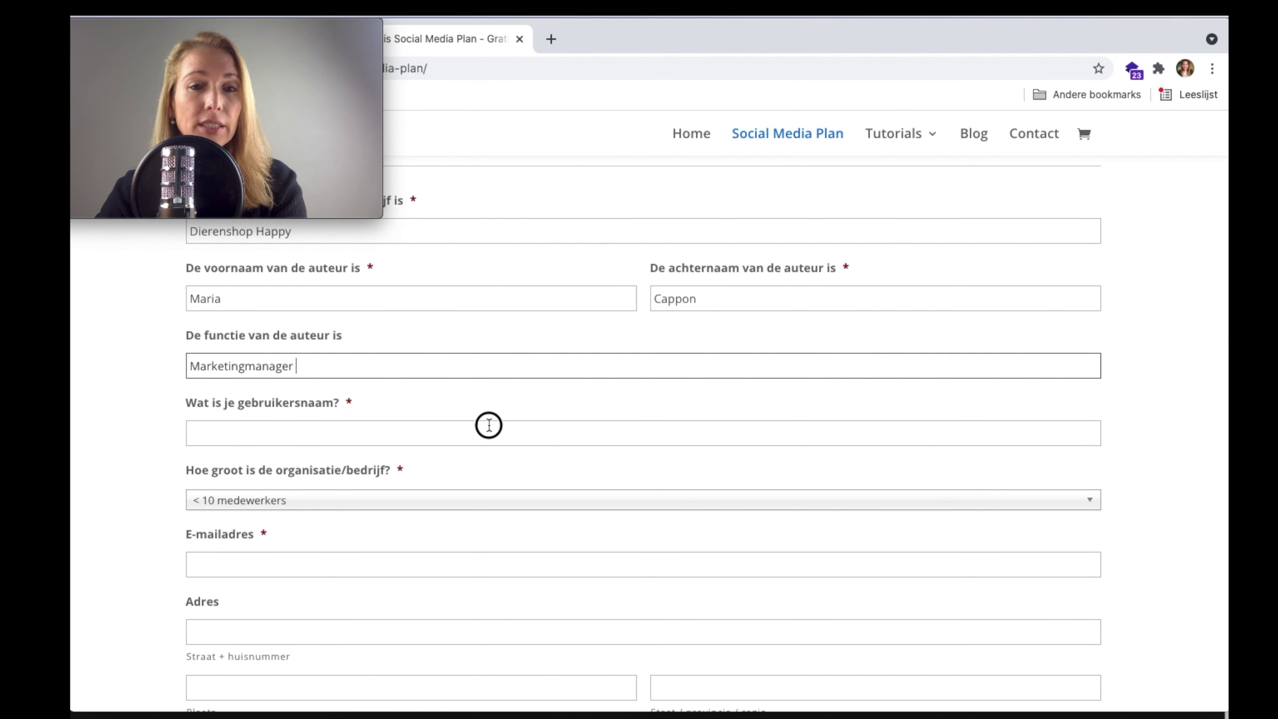
pyautogui.click(488, 428)
pyautogui.scroll(-1, 487, 428)
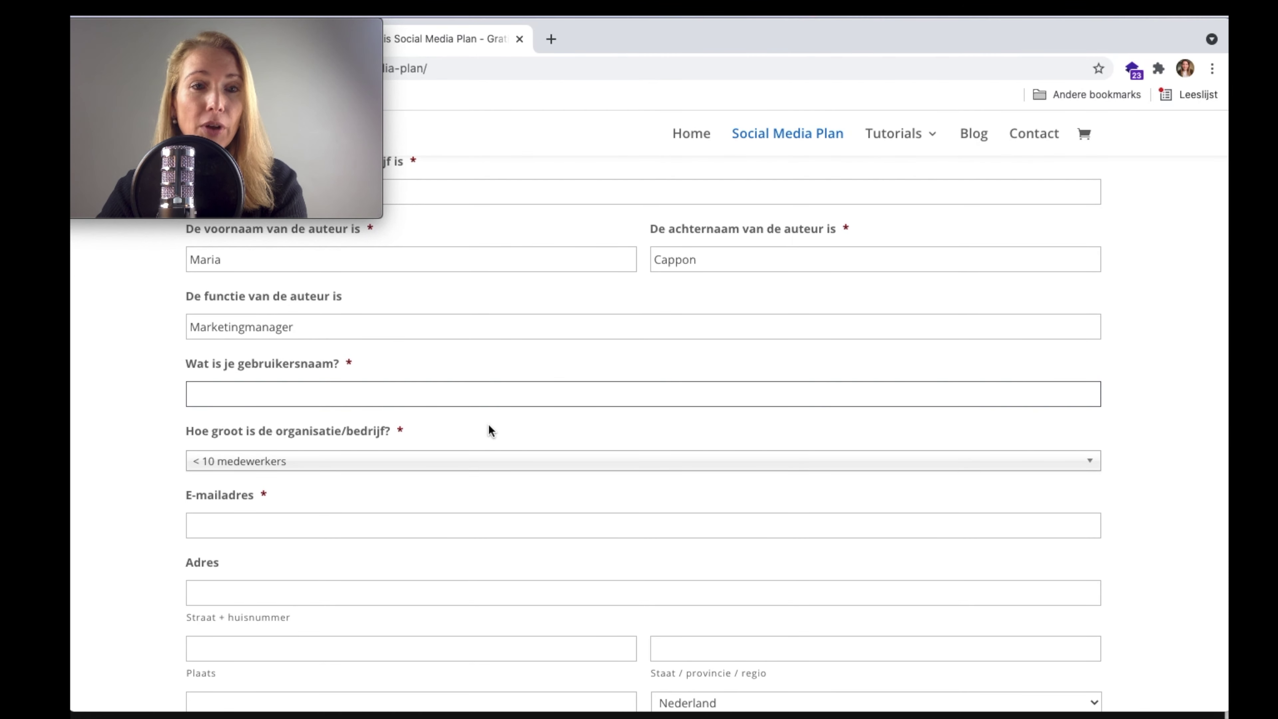
pyautogui.scroll(-1, 488, 425)
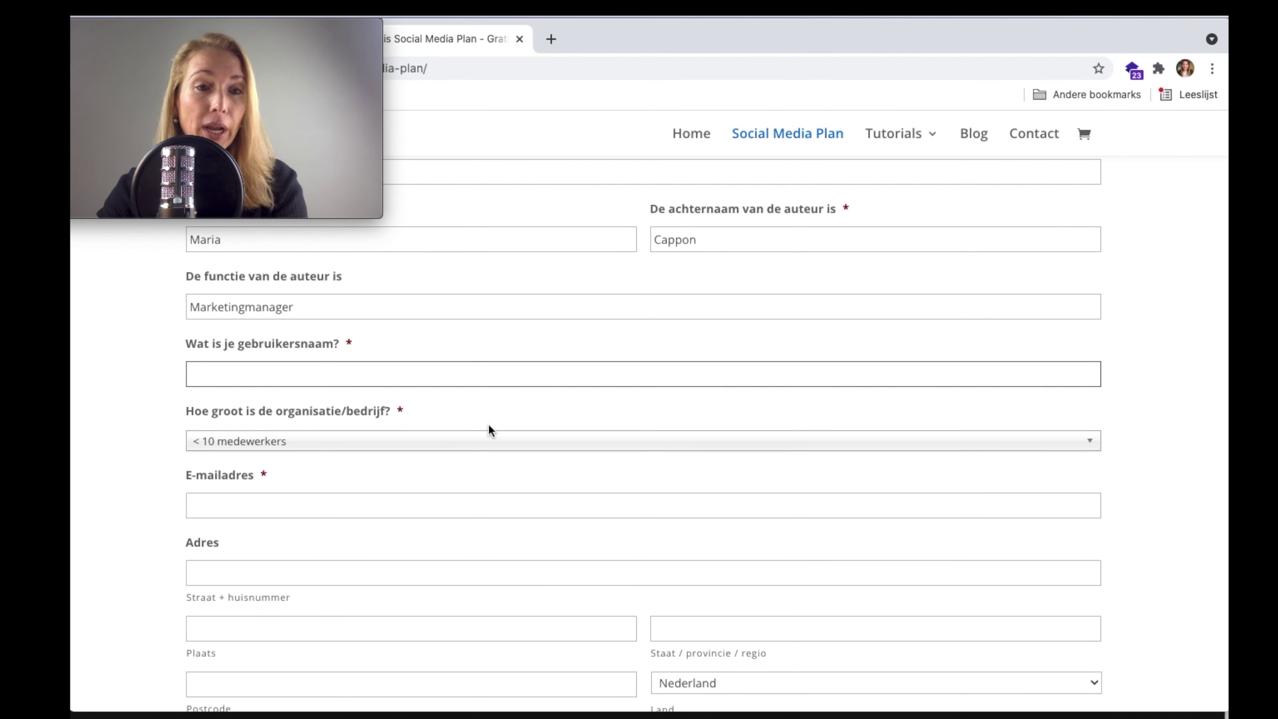
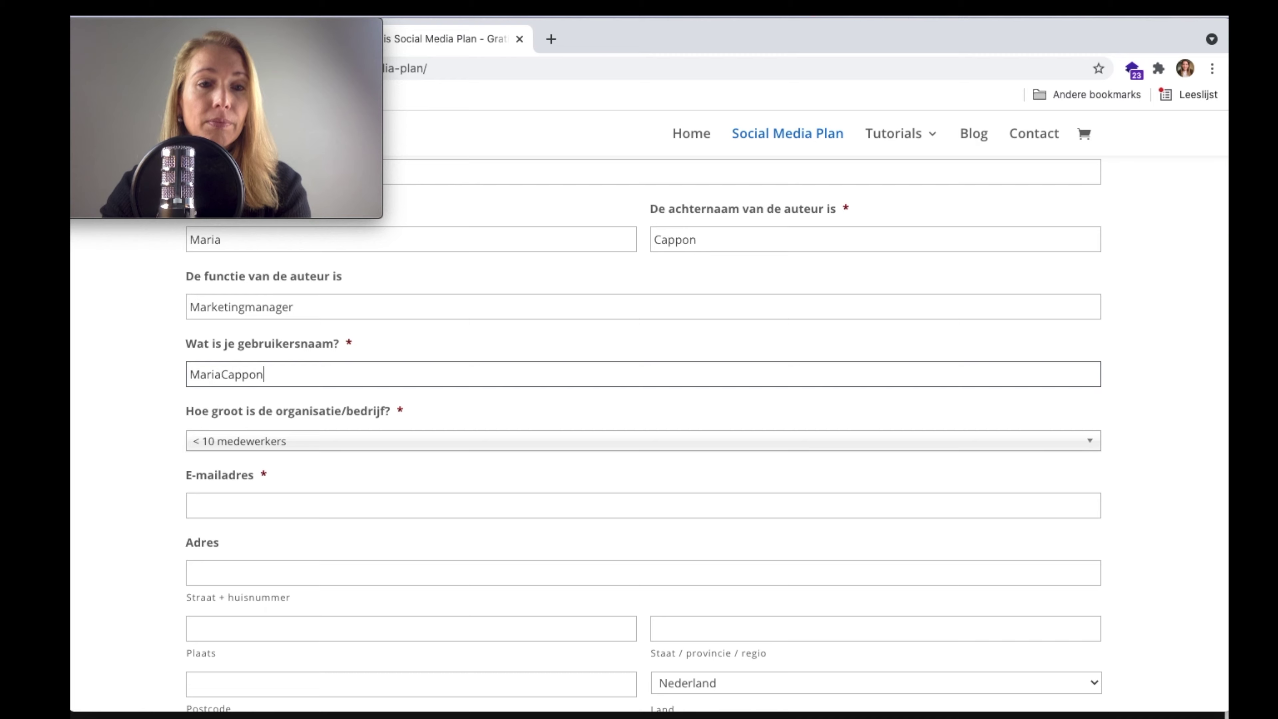
# - Keep organisation size at < 10 medewerkers and enter the contact e-mail address
pyautogui.scroll(-3, 447, 383)
pyautogui.click(448, 377)
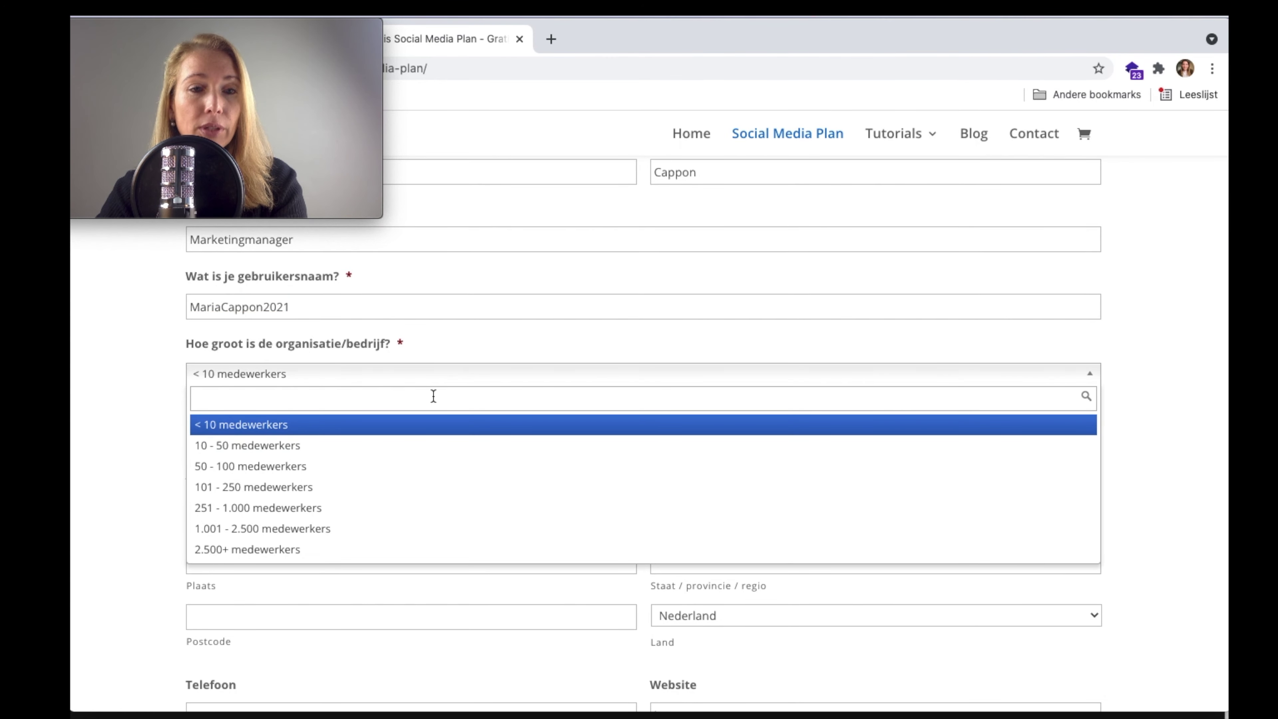
pyautogui.click(412, 435)
pyautogui.click(408, 429)
pyautogui.scroll(-1, 408, 429)
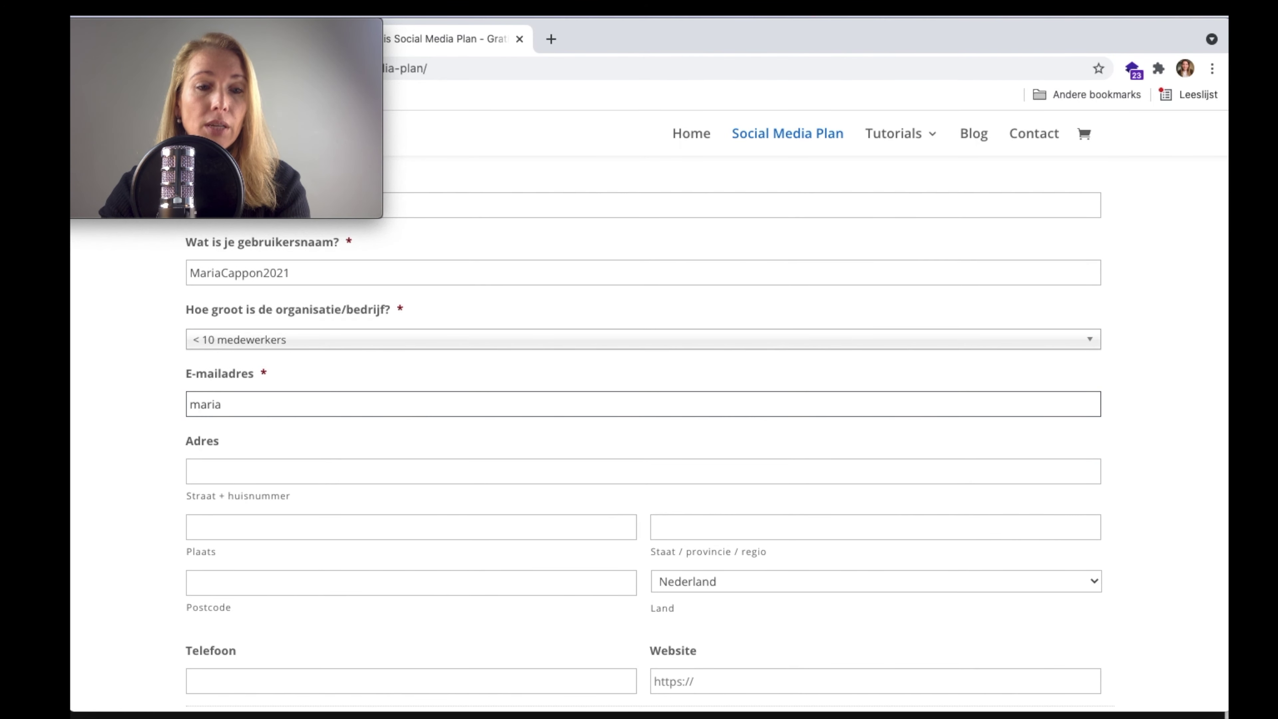
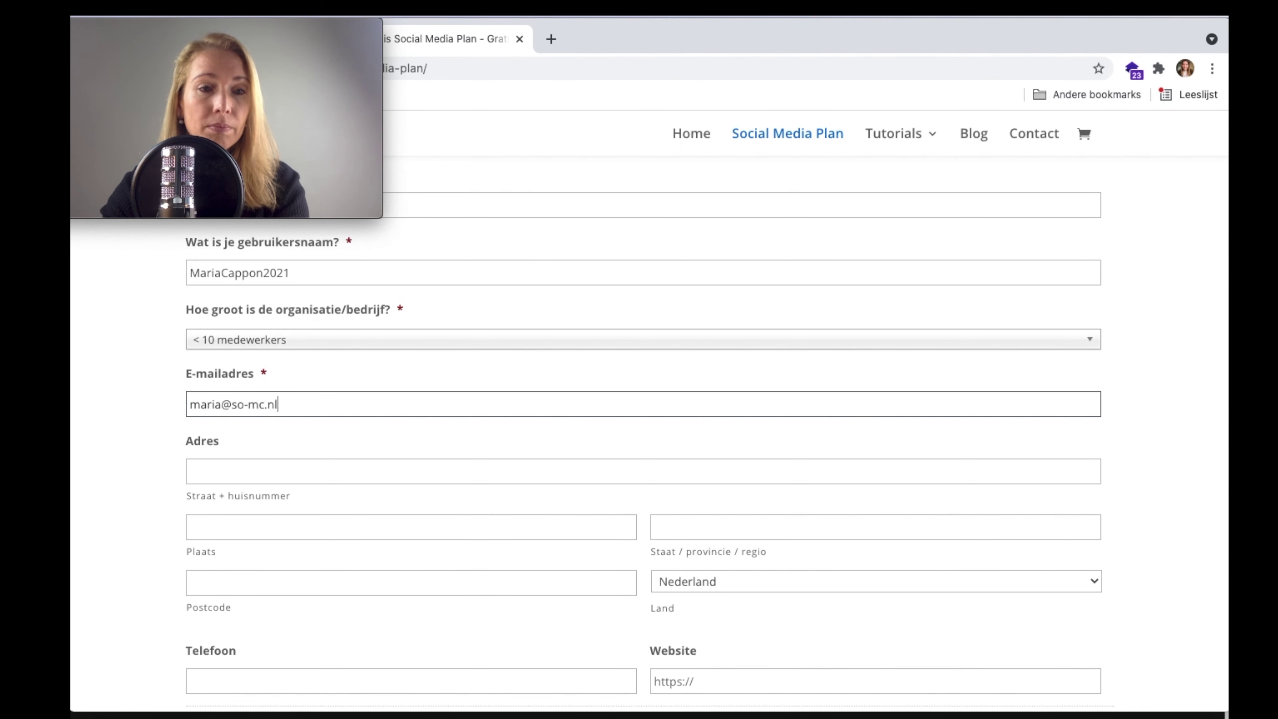
# - Leave the address and website fields and continue to step 2, Welkom & introductie
pyautogui.click(414, 468)
pyautogui.scroll(-5, 414, 459)
pyautogui.scroll(-2, 414, 459)
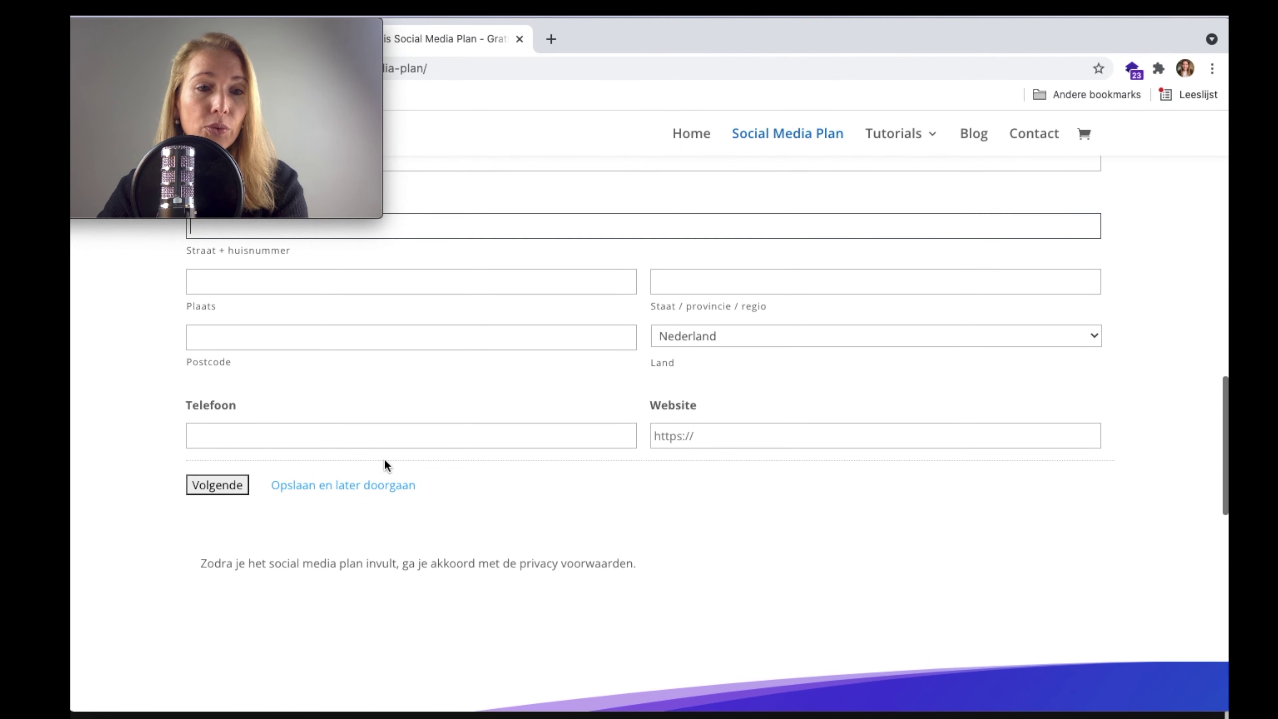
pyautogui.click(718, 434)
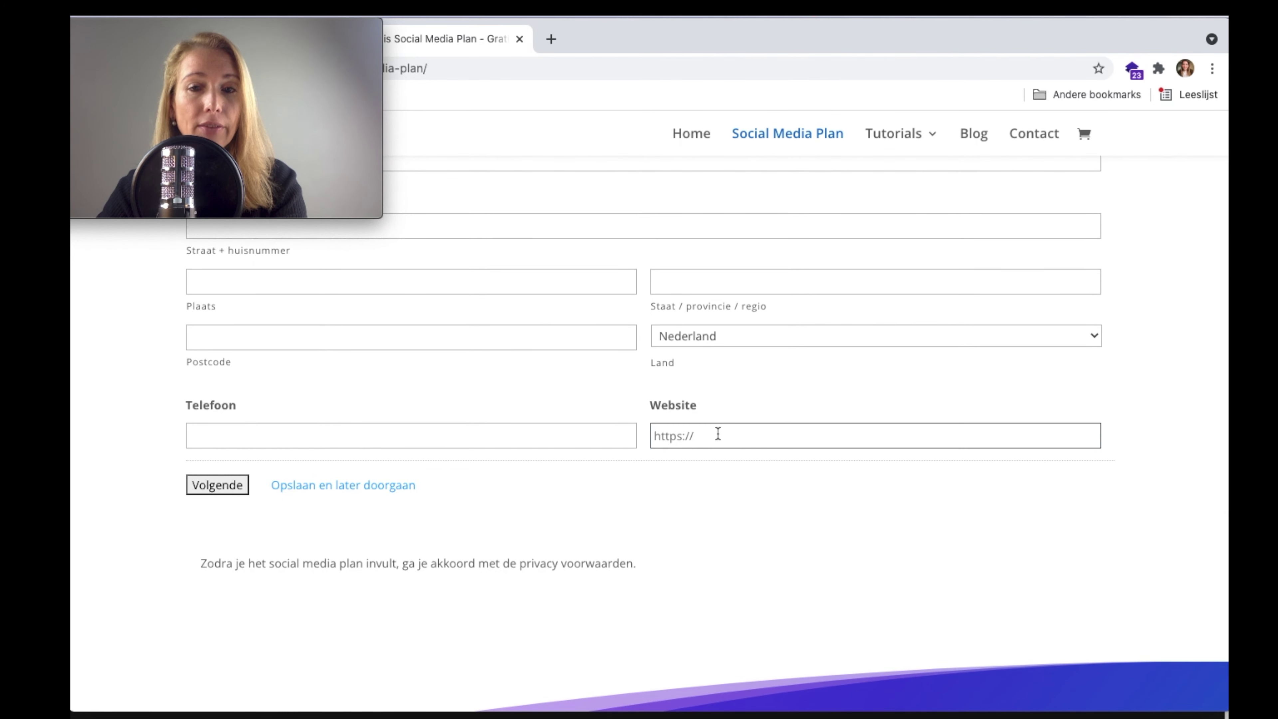
pyautogui.click(205, 479)
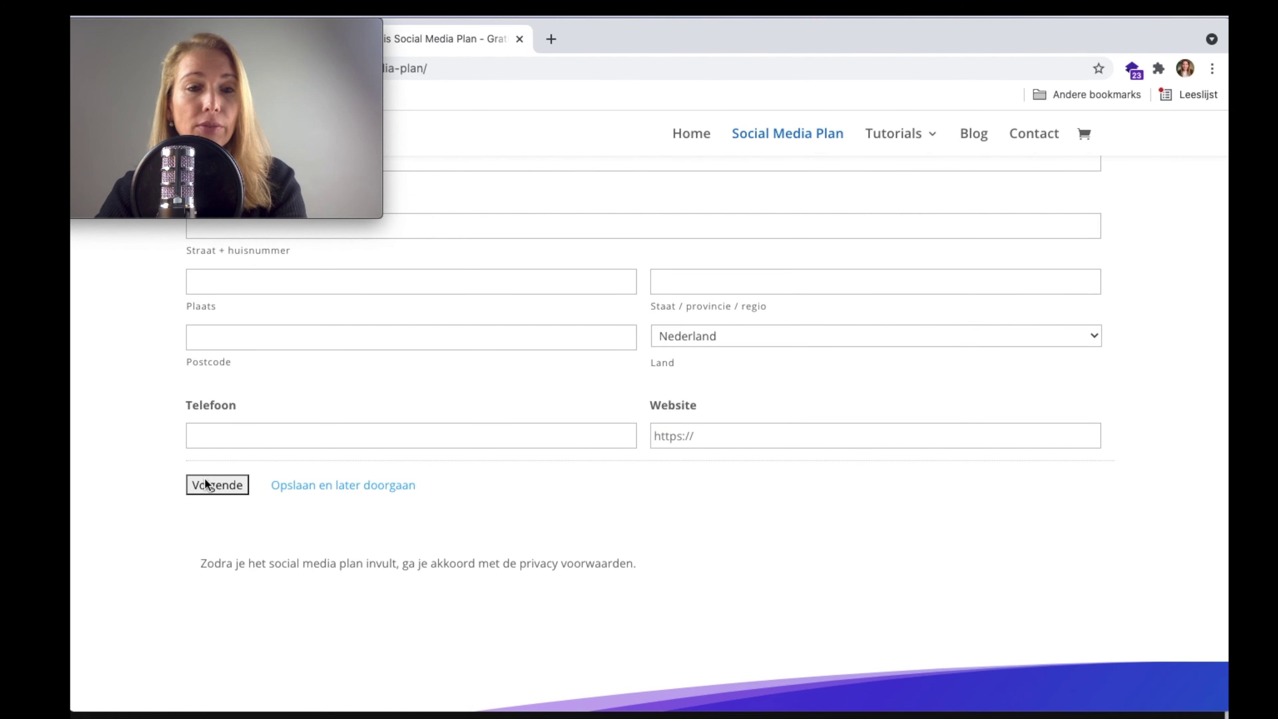
pyautogui.scroll(-3, 486, 406)
pyautogui.click(454, 447)
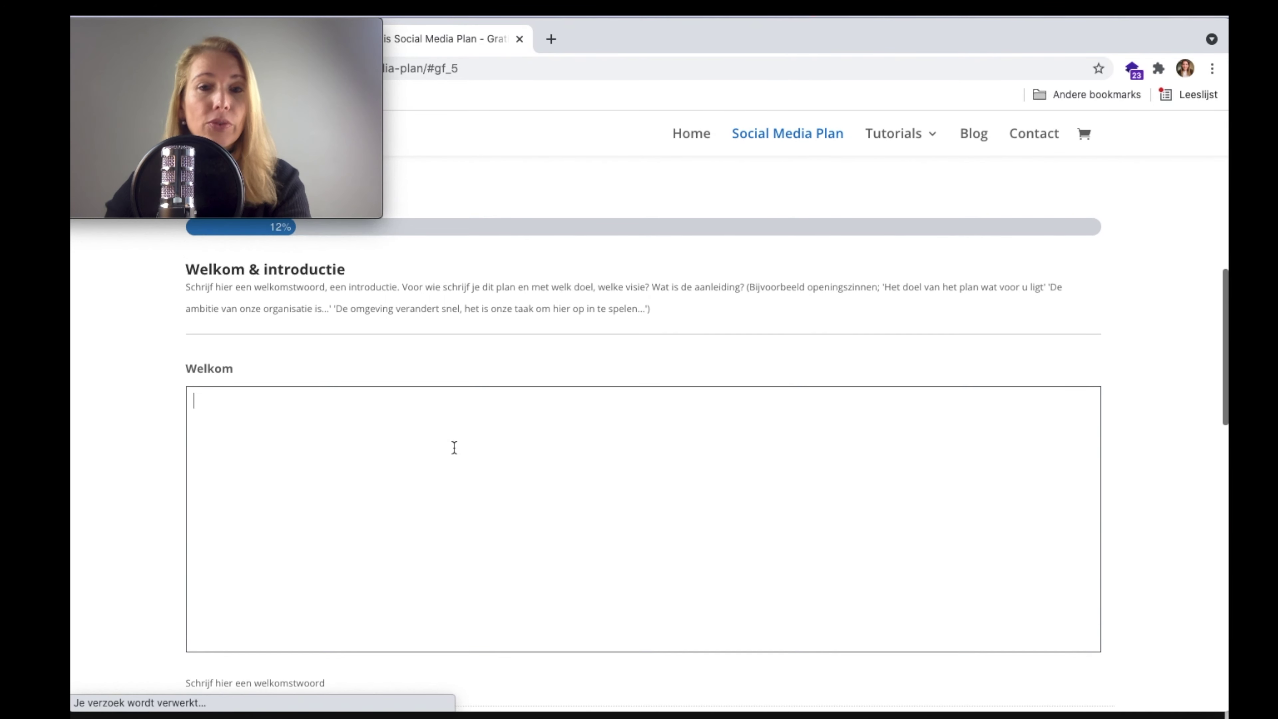
# - Write the welcome 'Voor dierenwebshop Happy maken wij dit social media strategie plan…' ending 'Digitale Marketing'
pyautogui.write('Voor dier')
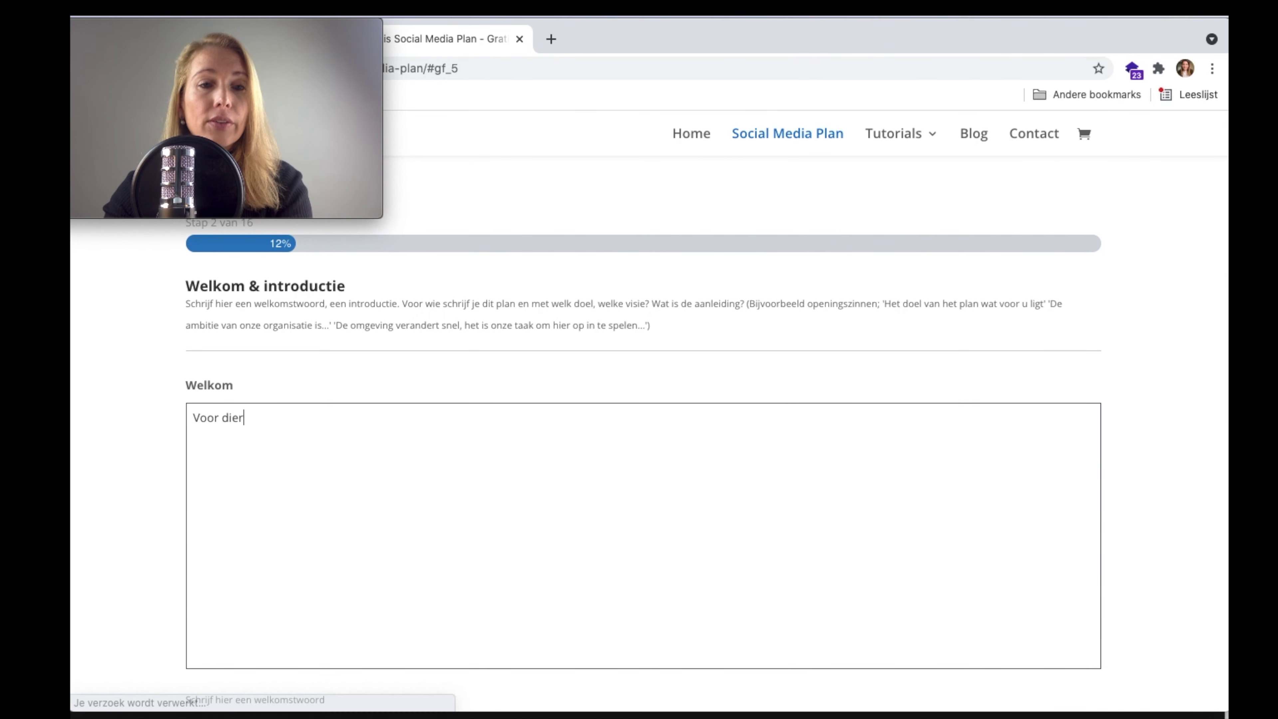
pyautogui.write('enwebshop ')
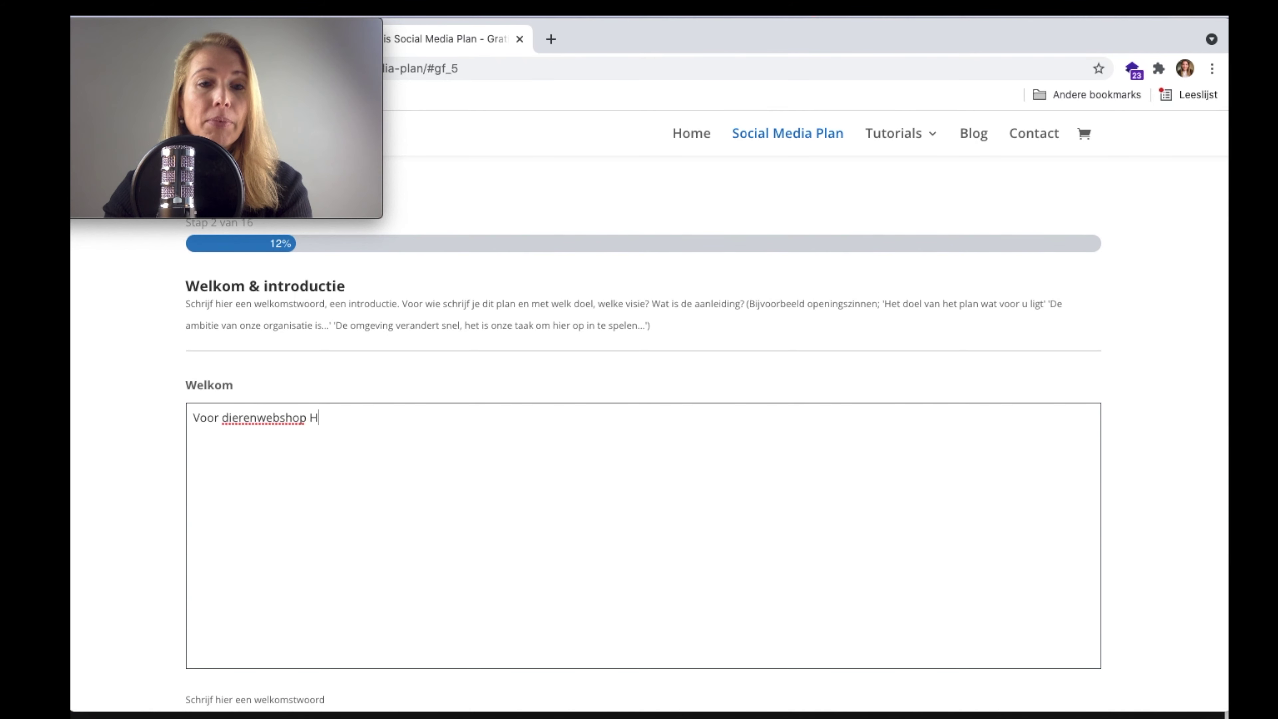
pyautogui.write('H')
pyautogui.press('BackSpace')
pyautogui.press('BackSpace')
pyautogui.press('BackSpace')
pyautogui.press('BackSpace')
pyautogui.press('BackSpace')
pyautogui.press('BackSpace')
pyautogui.press('BackSpace')
pyautogui.press('BackSpace')
pyautogui.press('BackSpace')
pyautogui.write('shop Happ')
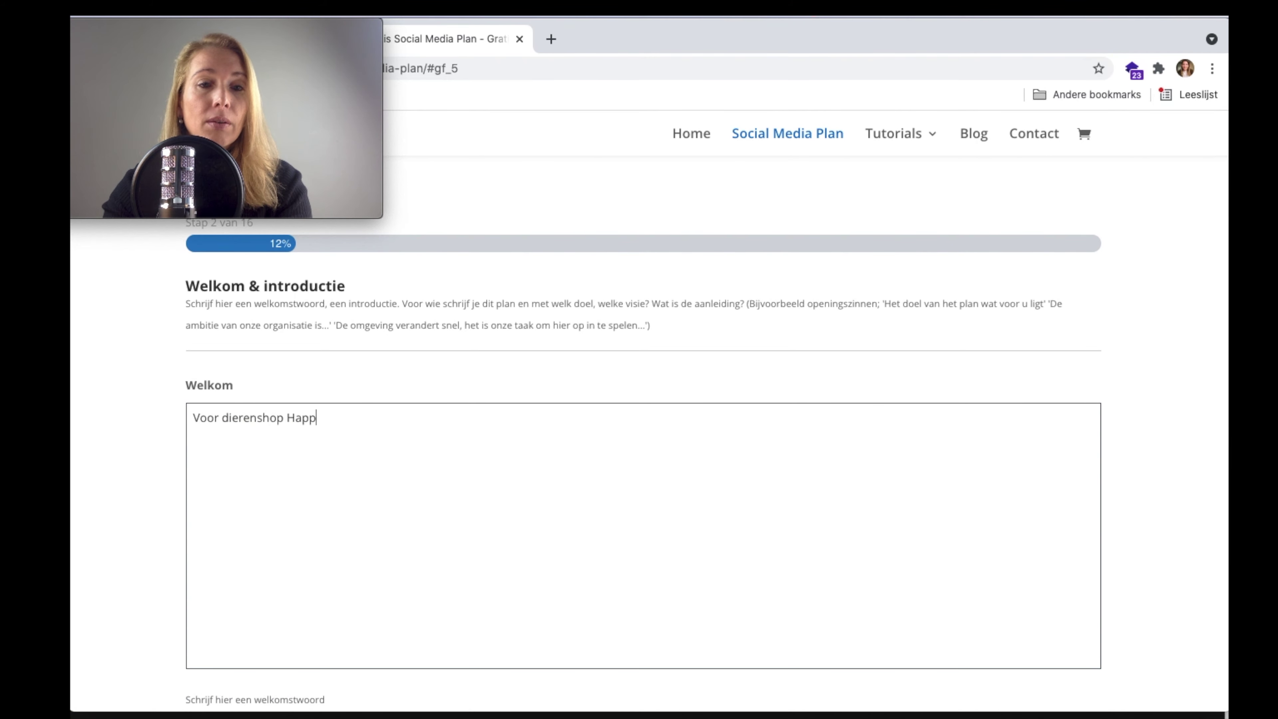
pyautogui.write('y maken wij dit social')
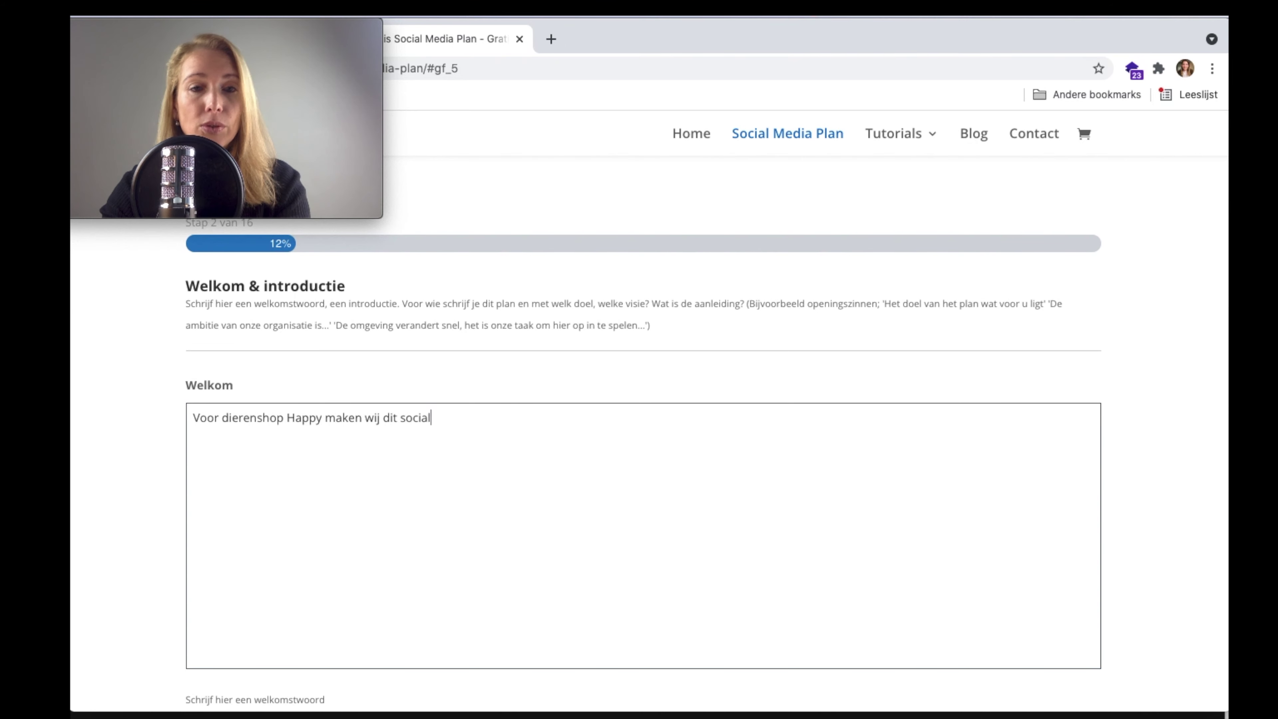
pyautogui.write(' media strategie plan voo')
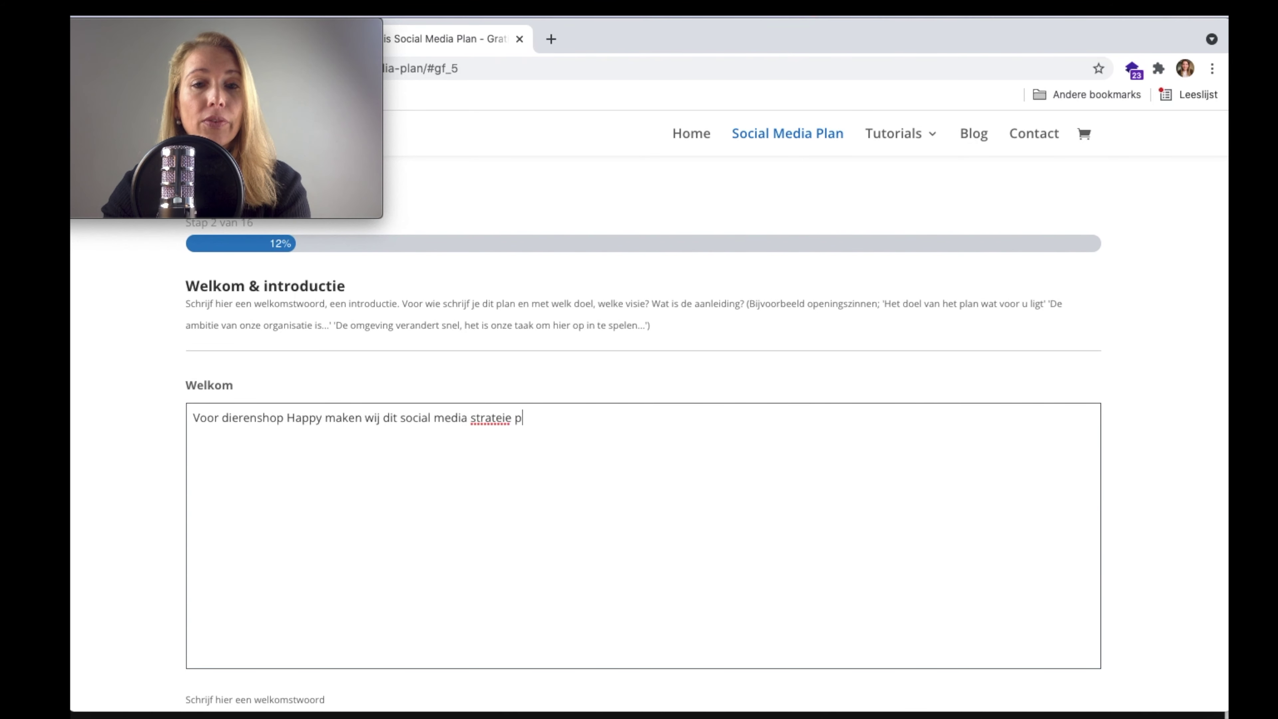
pyautogui.write('r de komende jaren')
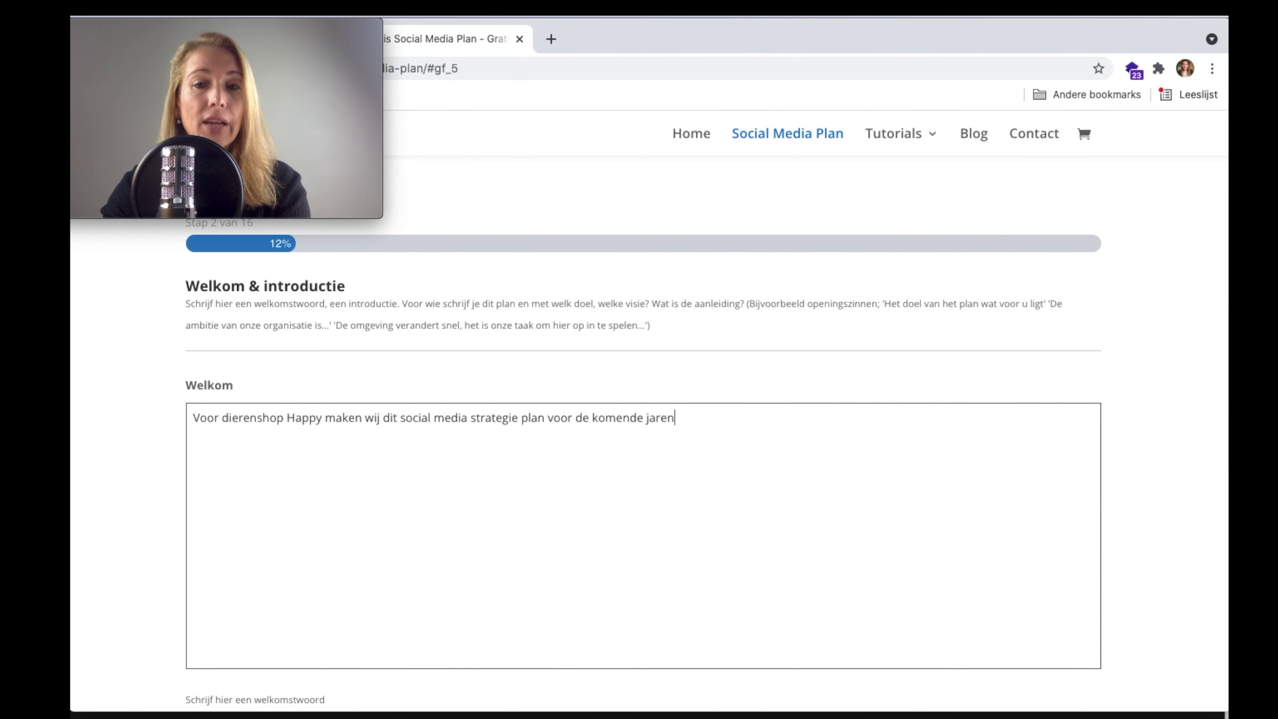
pyautogui.write('. Zo weten de me')
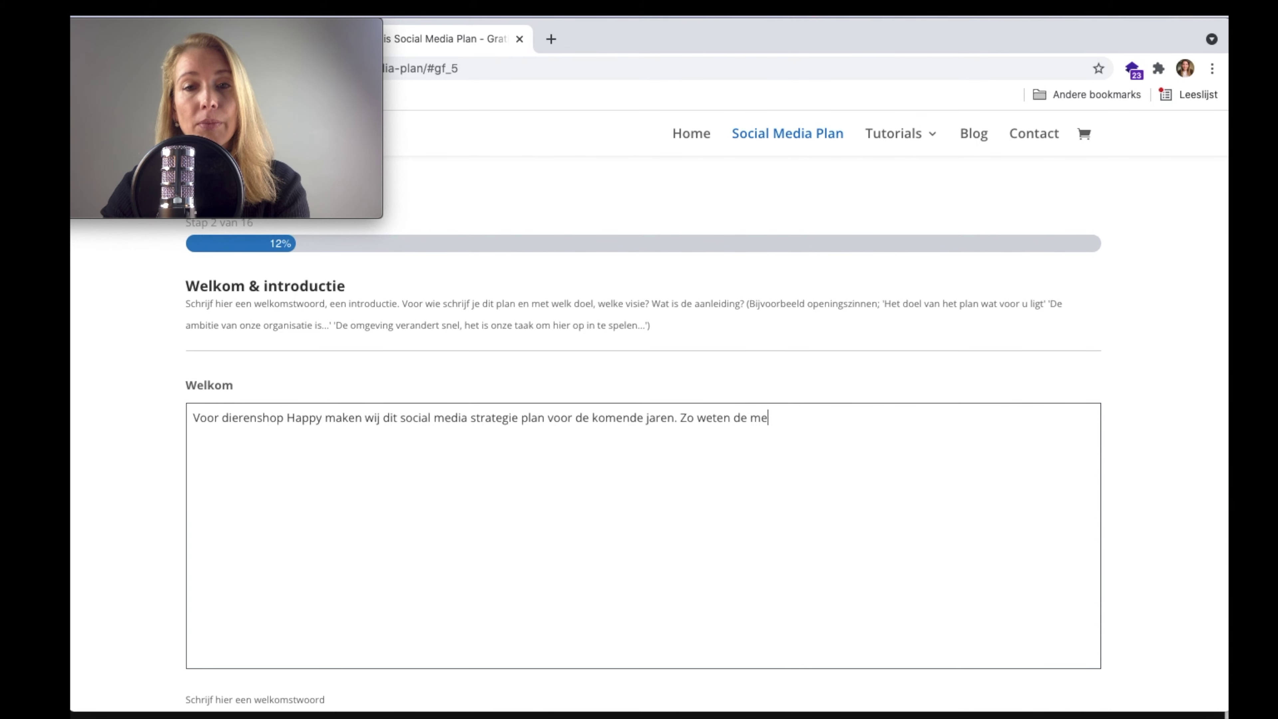
pyautogui.write('dewerkers, h')
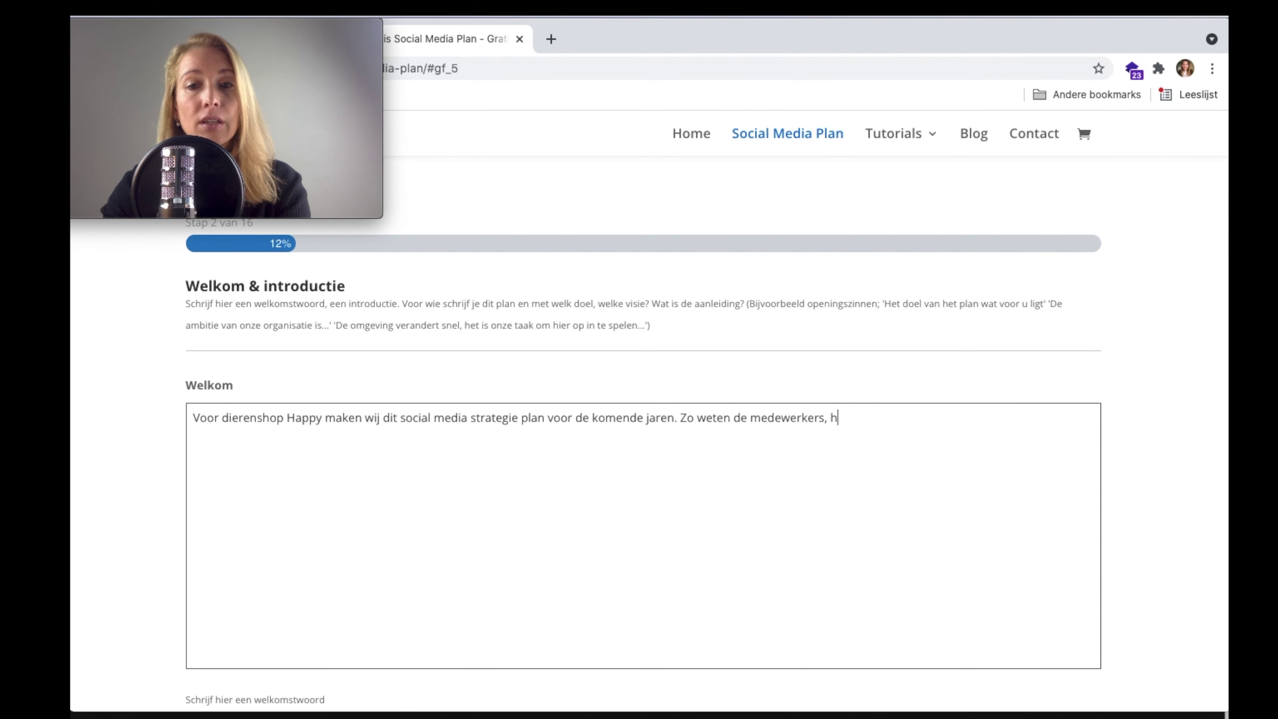
pyautogui.write('et team en de ')
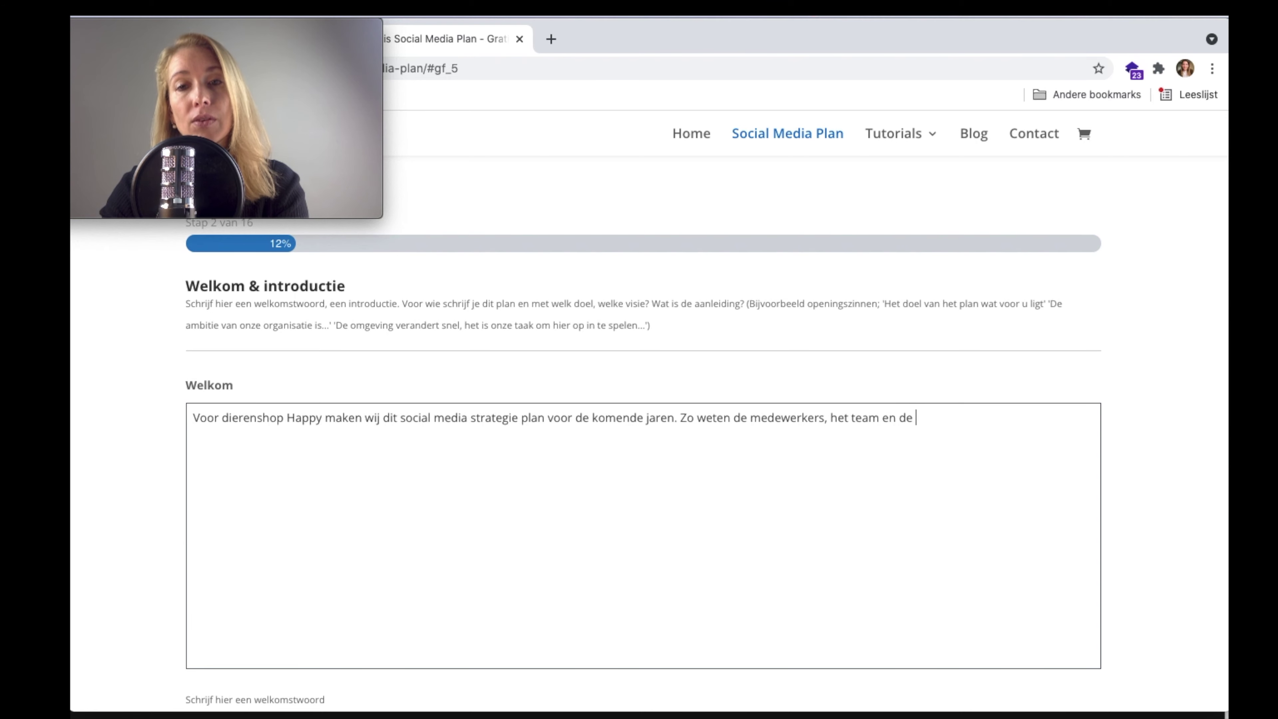
pyautogui.write('managers hoe wij om')
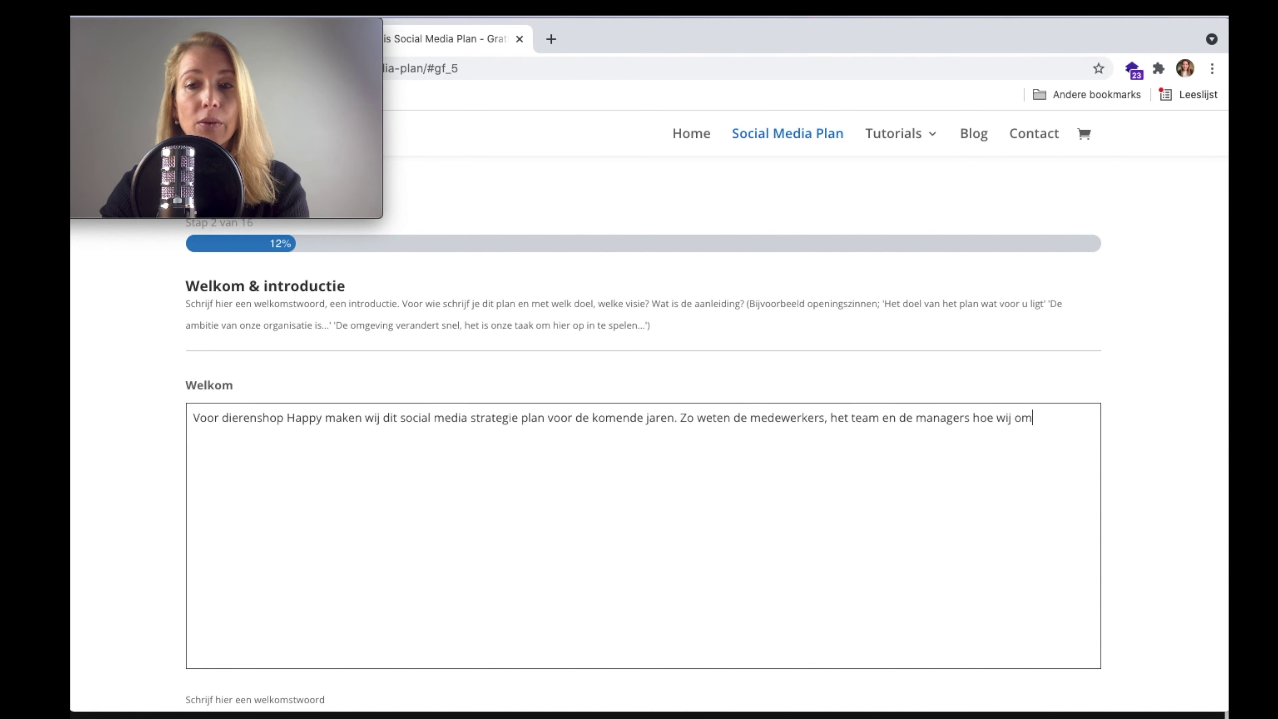
pyautogui.write('gaan met Soci')
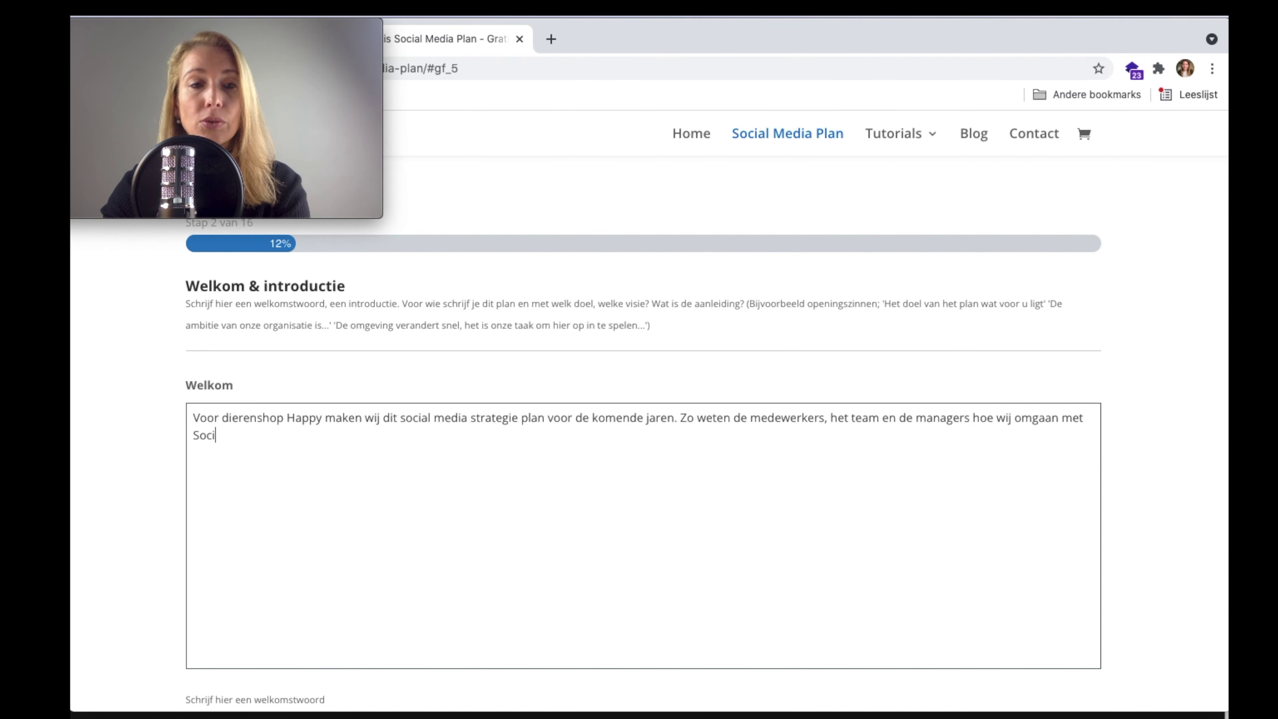
pyautogui.write('al en Digitale ')
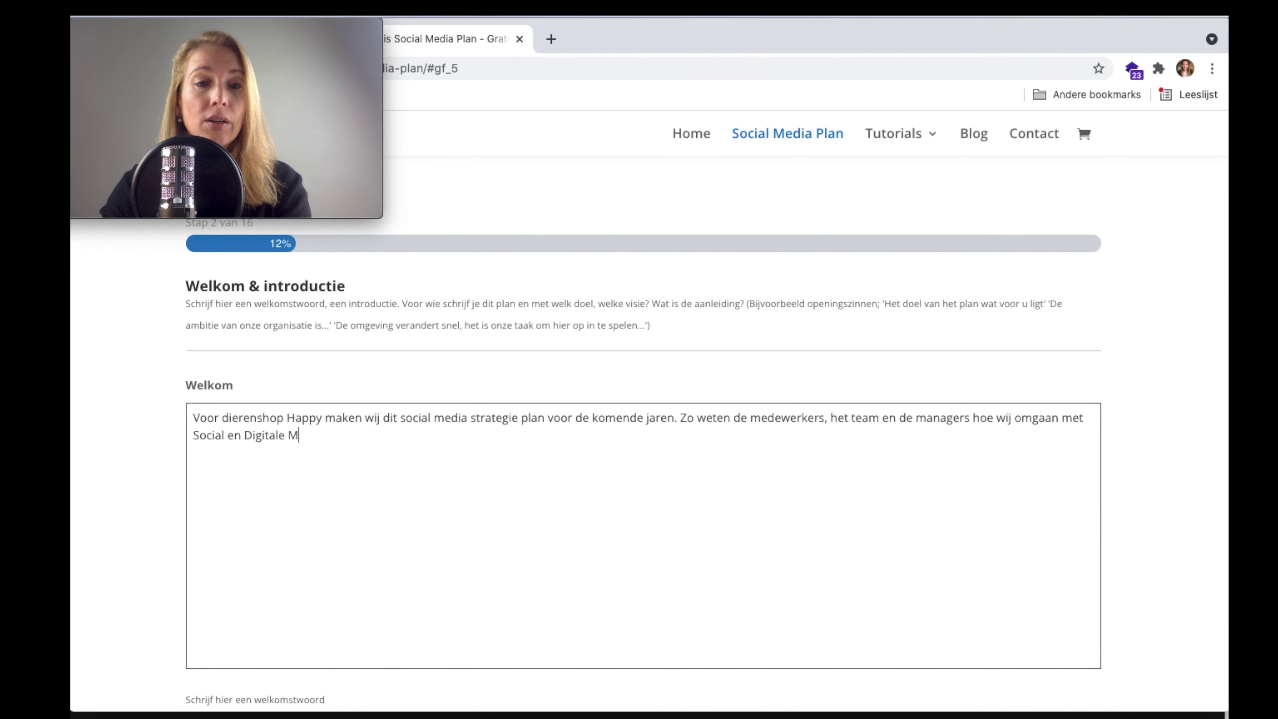
pyautogui.write('Mark')
pyautogui.press('BackSpace')
pyautogui.write('arketin')
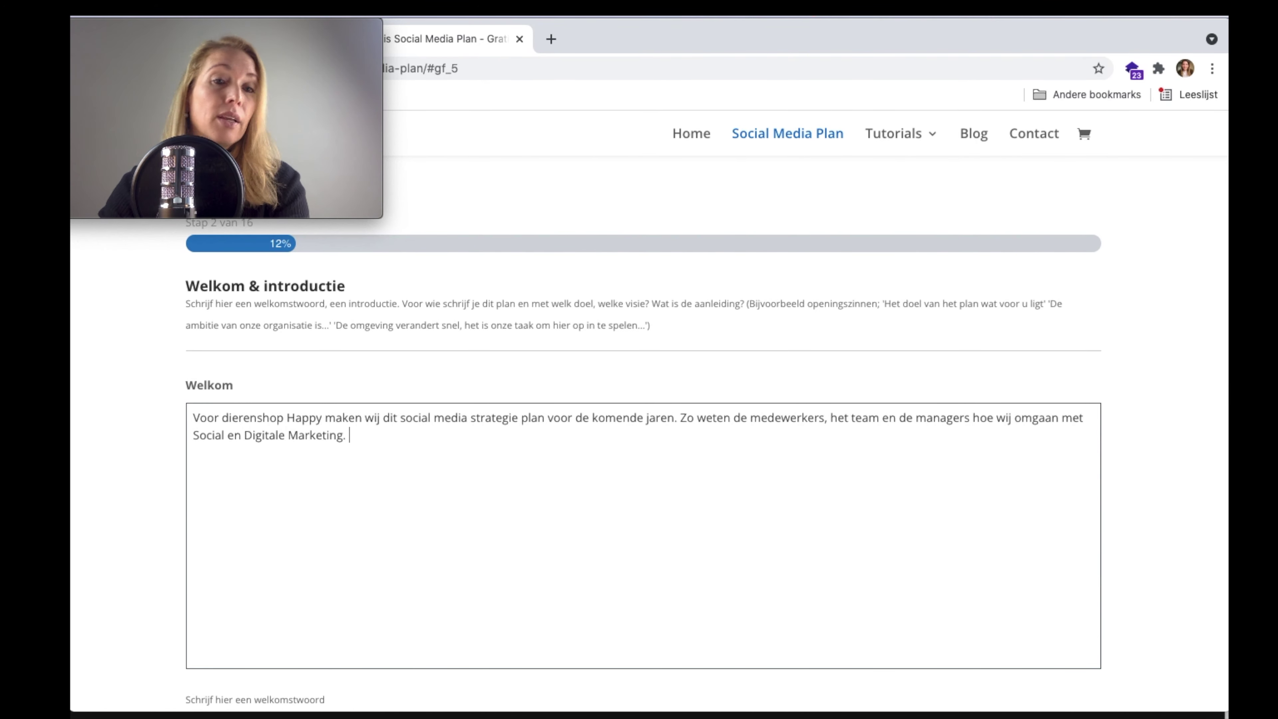
pyautogui.scroll(-8, 515, 327)
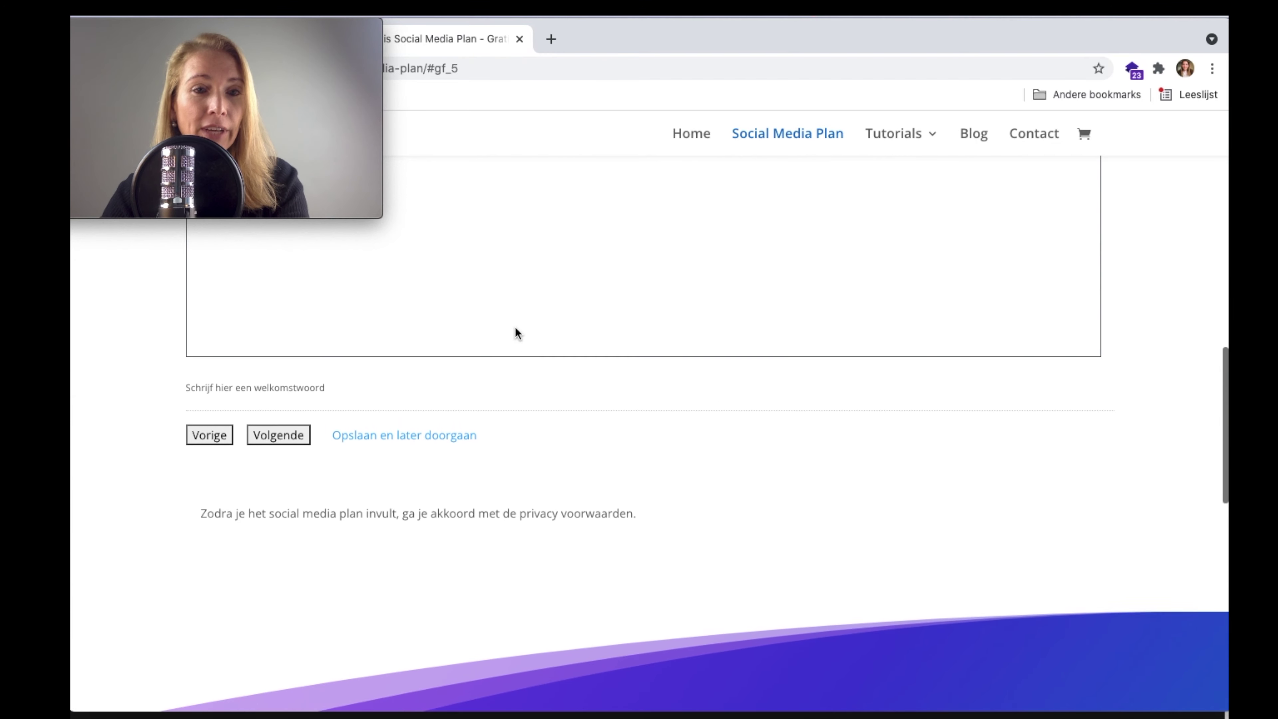
# - Go to step 3, Analyses, and look over its empty Kansen & Bedreigingen and Interne analyse boxes
pyautogui.click(278, 479)
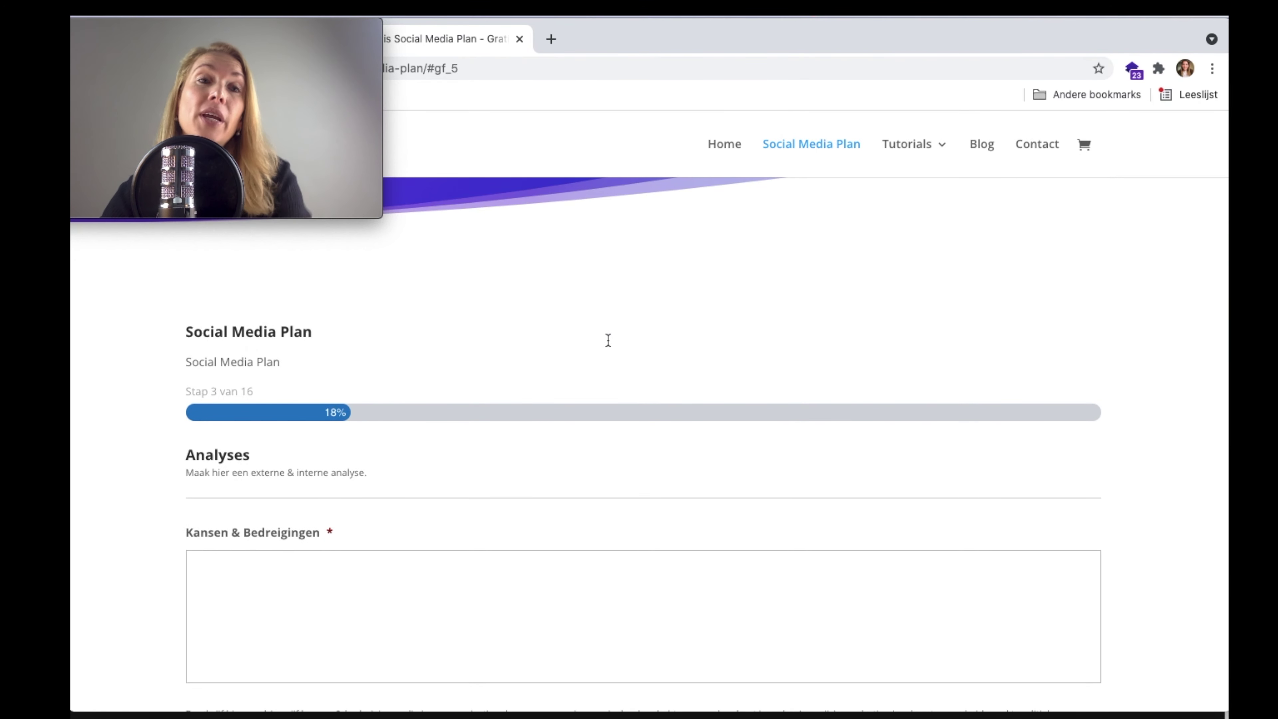
pyautogui.scroll(-3, 607, 340)
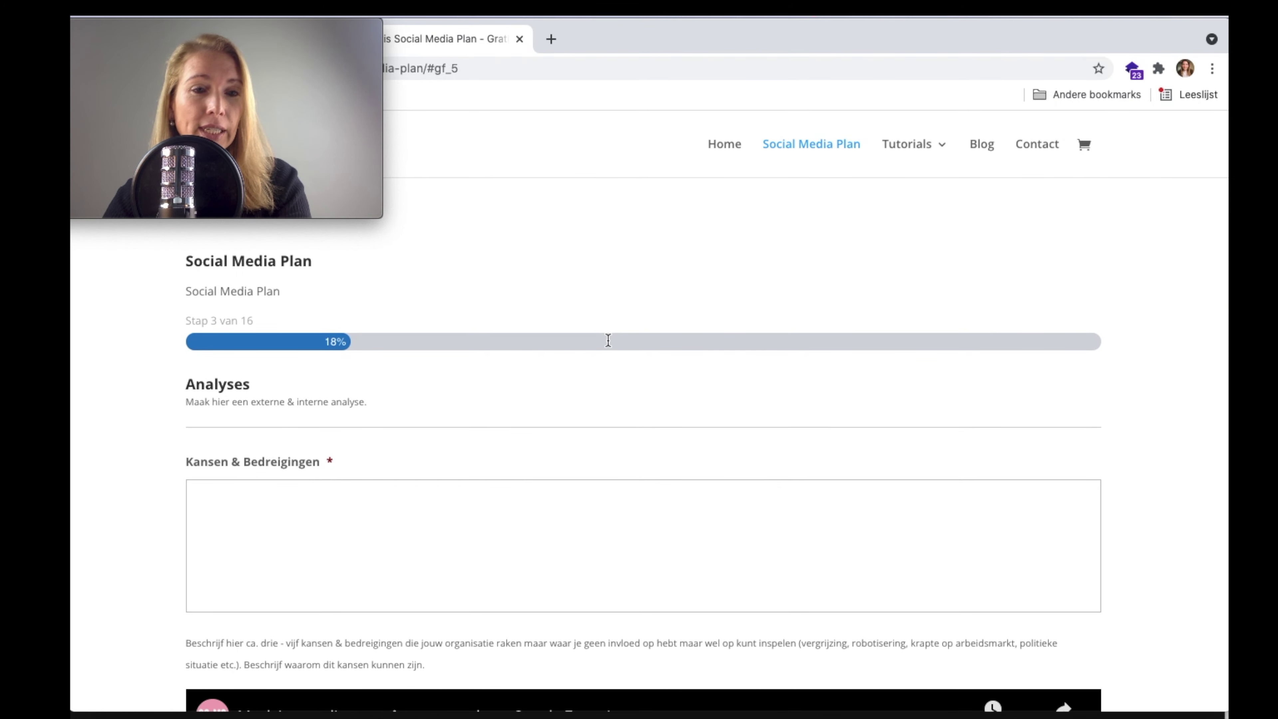
pyautogui.scroll(-2, 607, 340)
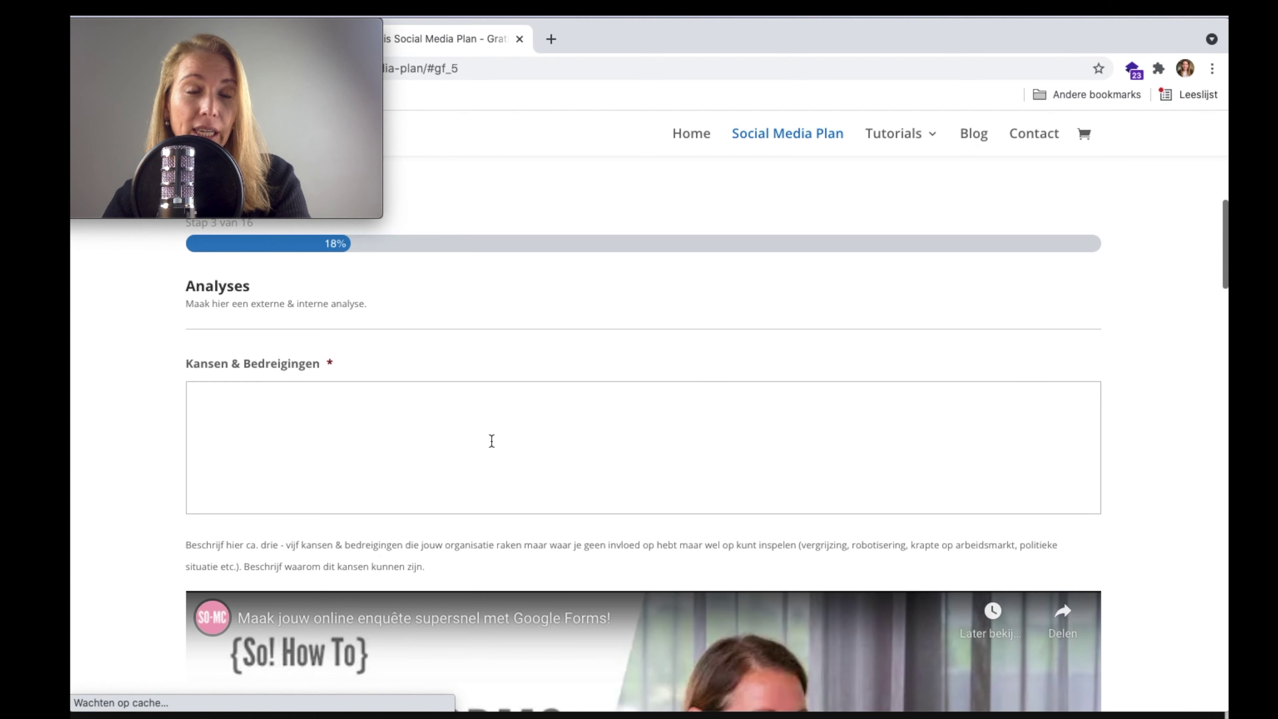
pyautogui.click(486, 451)
pyautogui.scroll(-10, 486, 451)
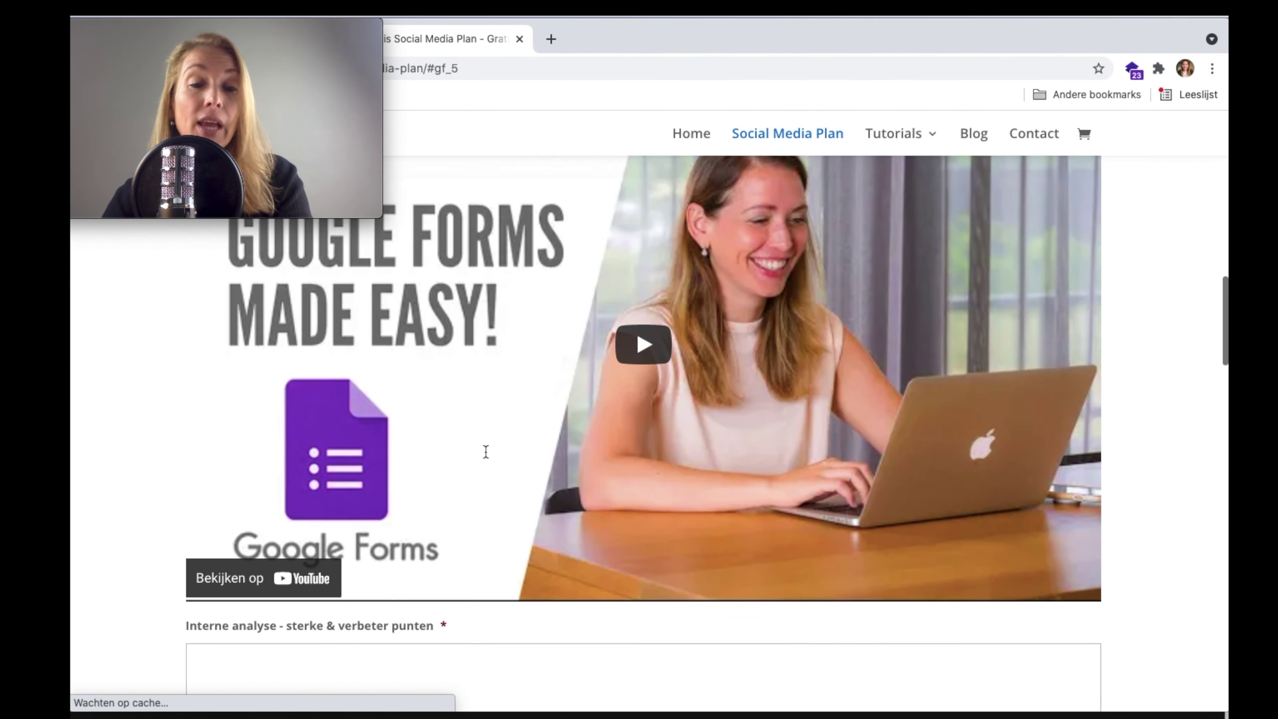
pyautogui.scroll(-5, 486, 451)
pyautogui.click(453, 451)
pyautogui.scroll(2, 440, 428)
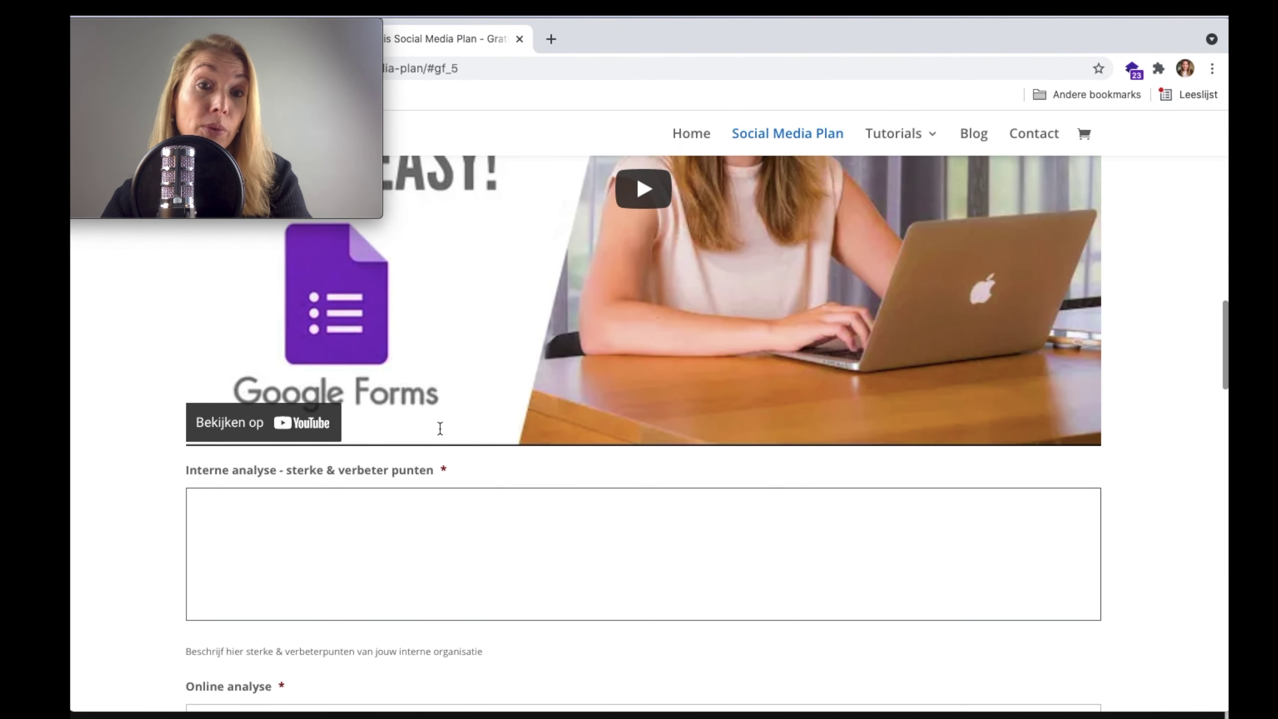
pyautogui.scroll(3, 350, 343)
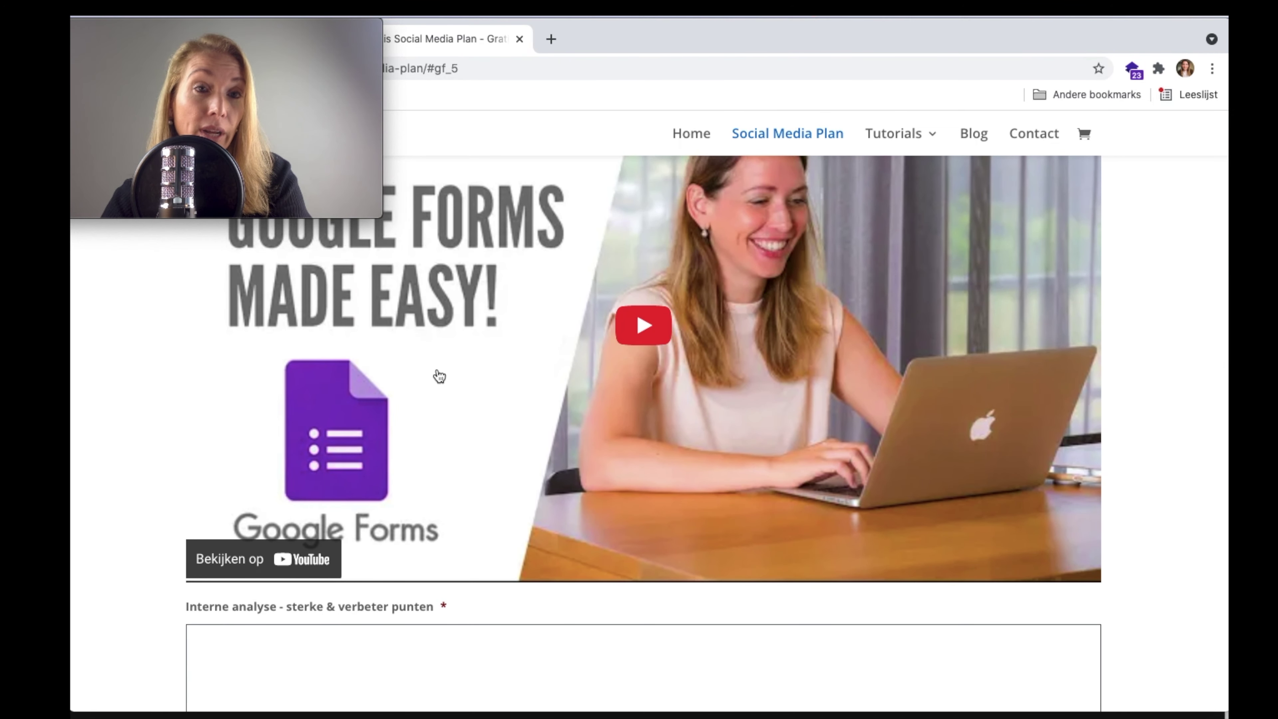
pyautogui.scroll(-5, 437, 375)
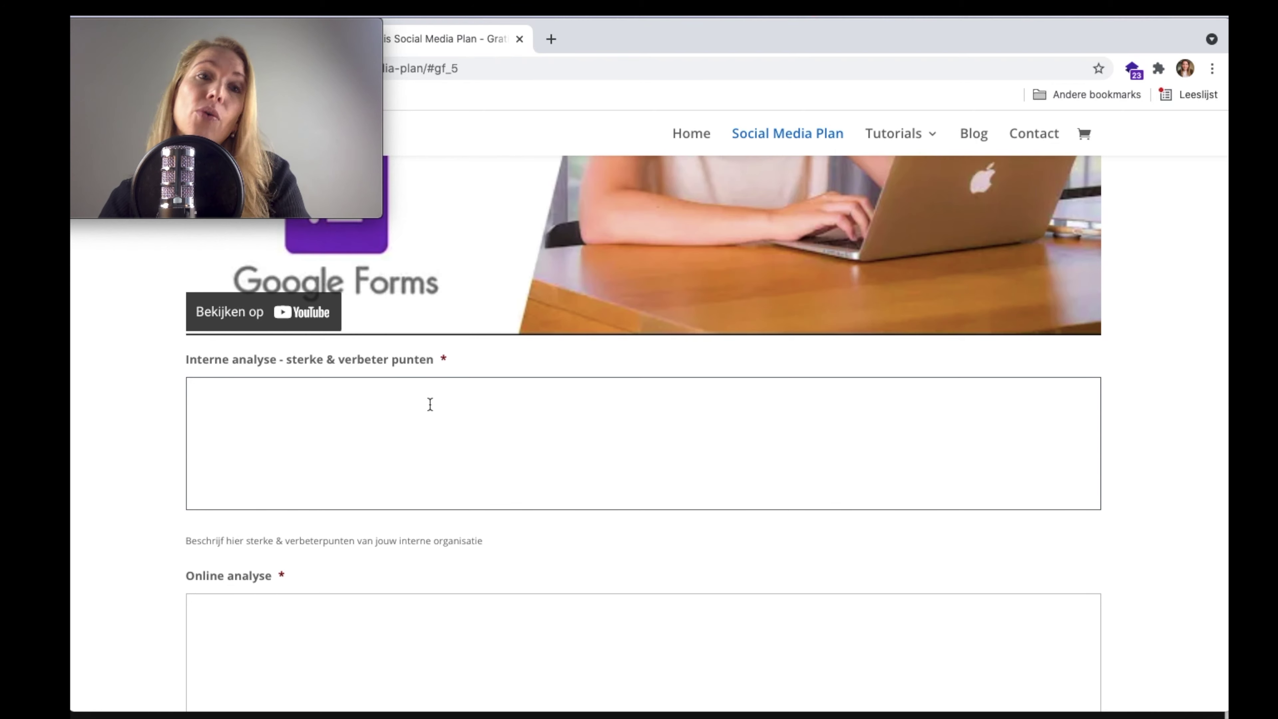
pyautogui.scroll(-1, 430, 404)
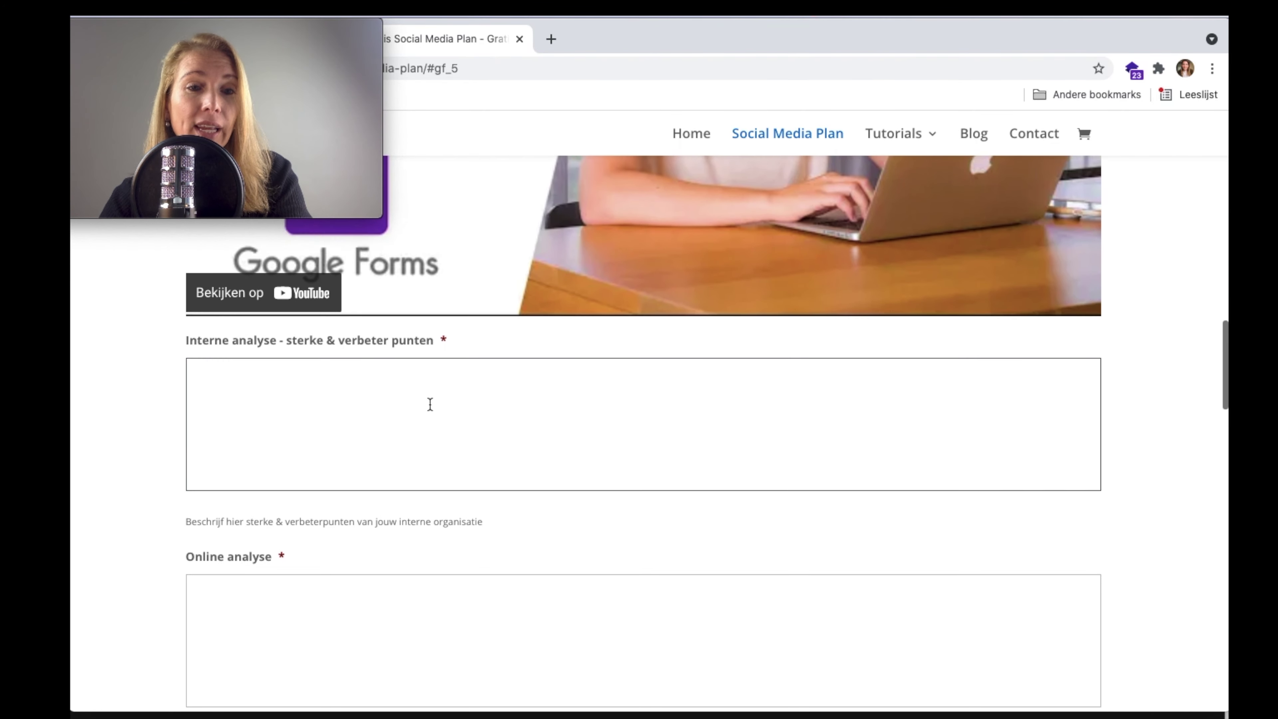
pyautogui.scroll(-3, 429, 408)
pyautogui.scroll(-2, 430, 405)
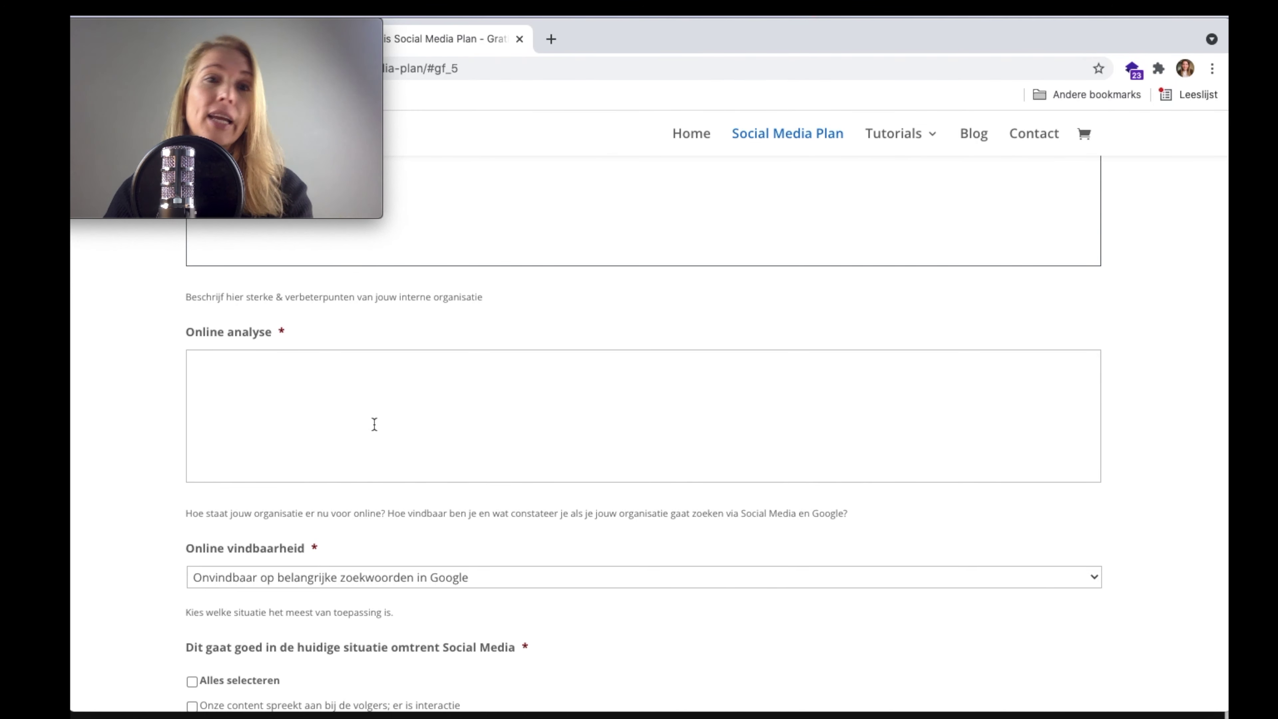
# - Enter the opportunity (rising online pet-food demand) and threat (much online competition) on separate lines
pyautogui.scroll(12, 375, 425)
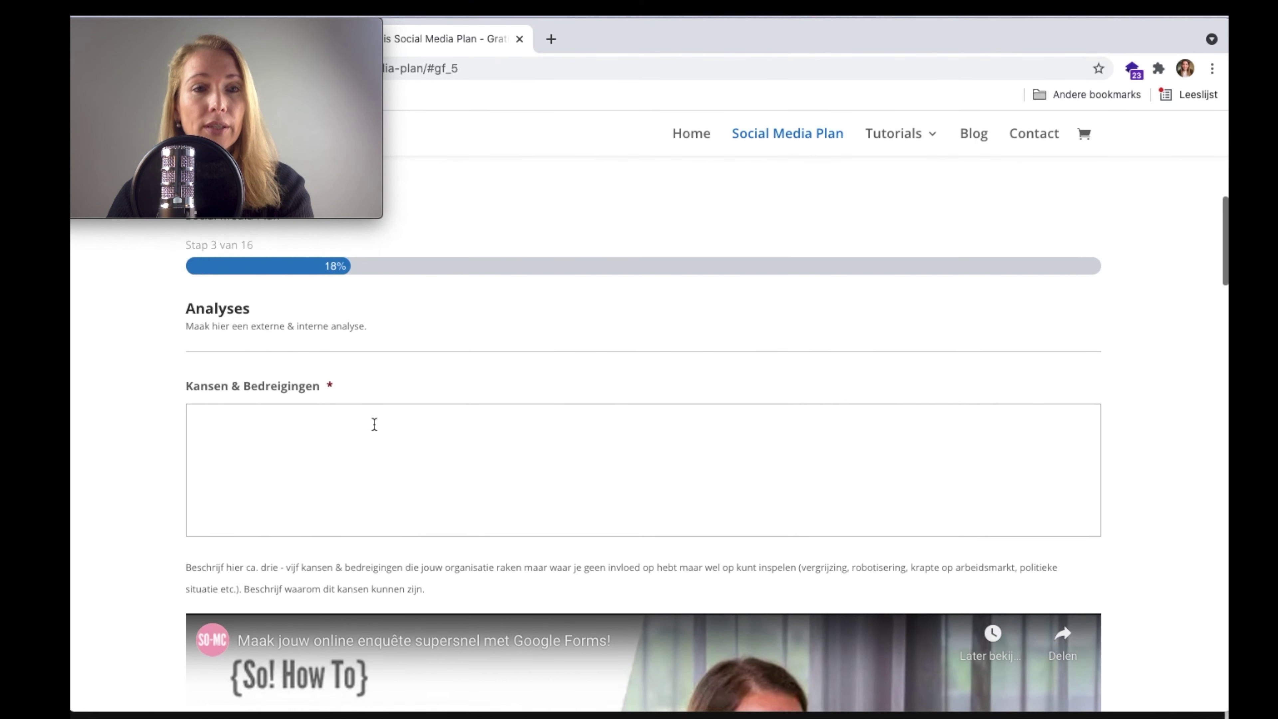
pyautogui.click(353, 445)
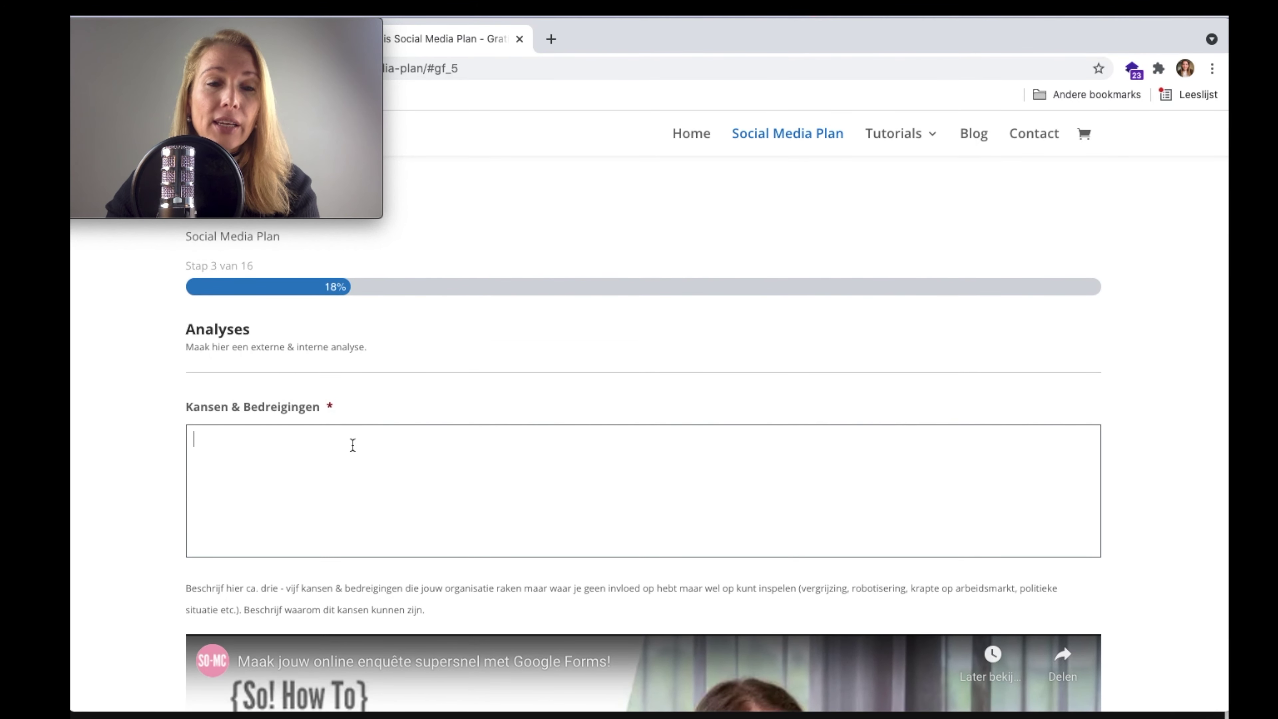
pyautogui.write('Kans')
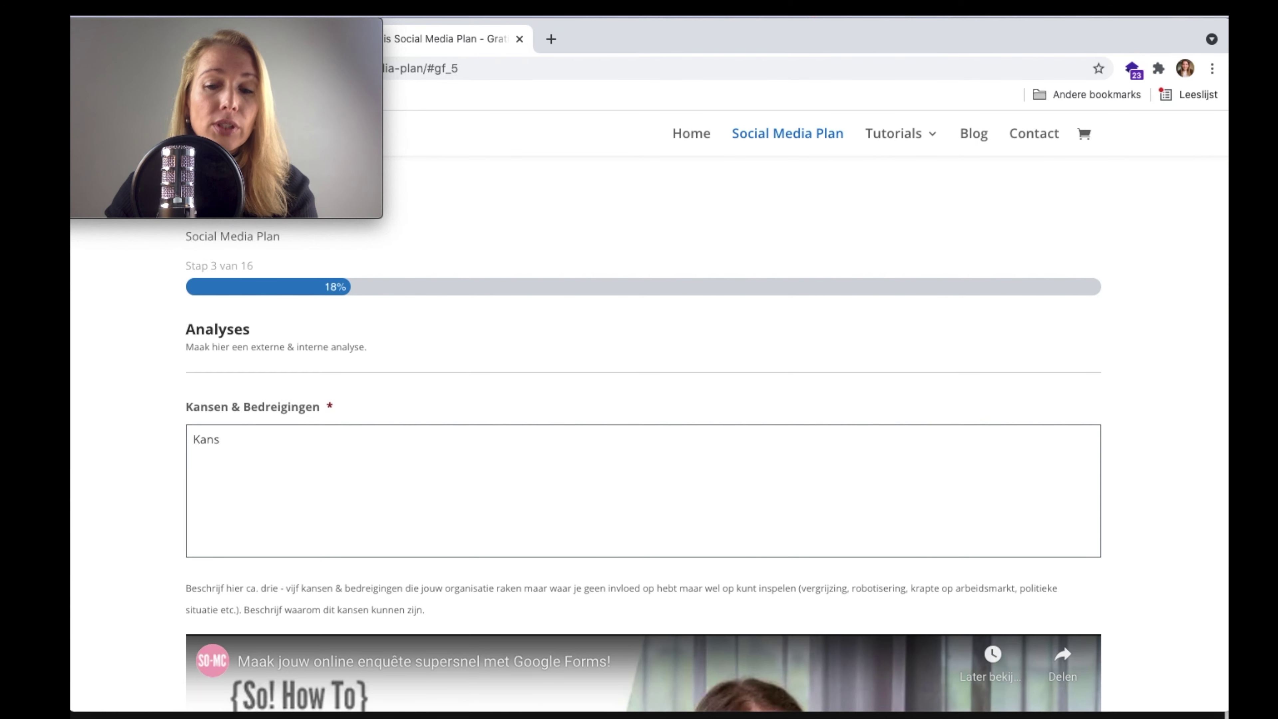
pyautogui.write('; is')
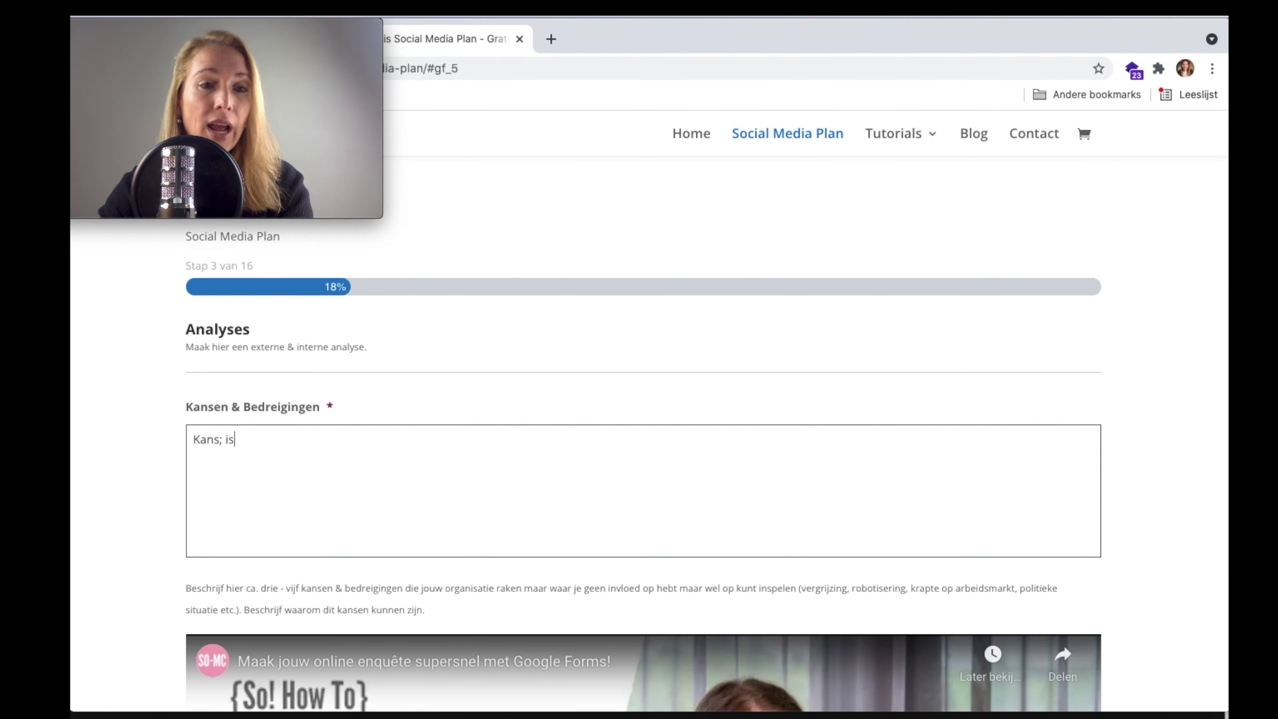
pyautogui.write(' vaaag')
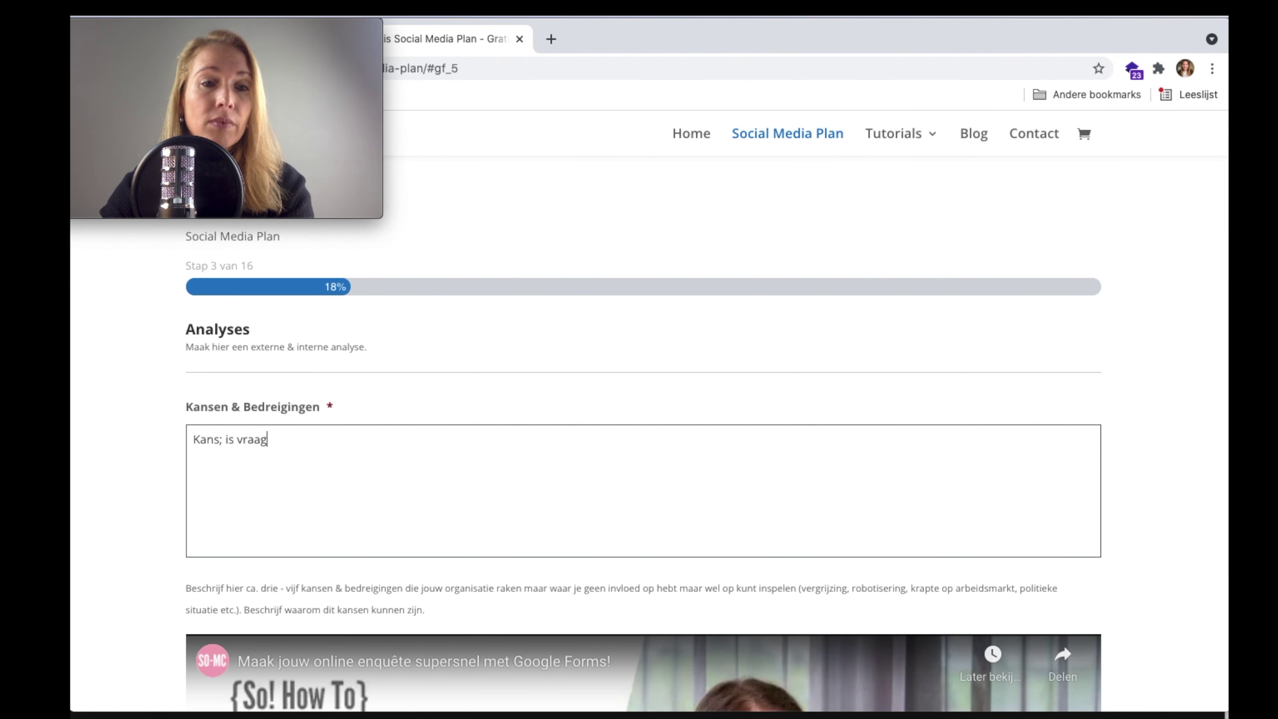
pyautogui.write(' stijgt naar online')
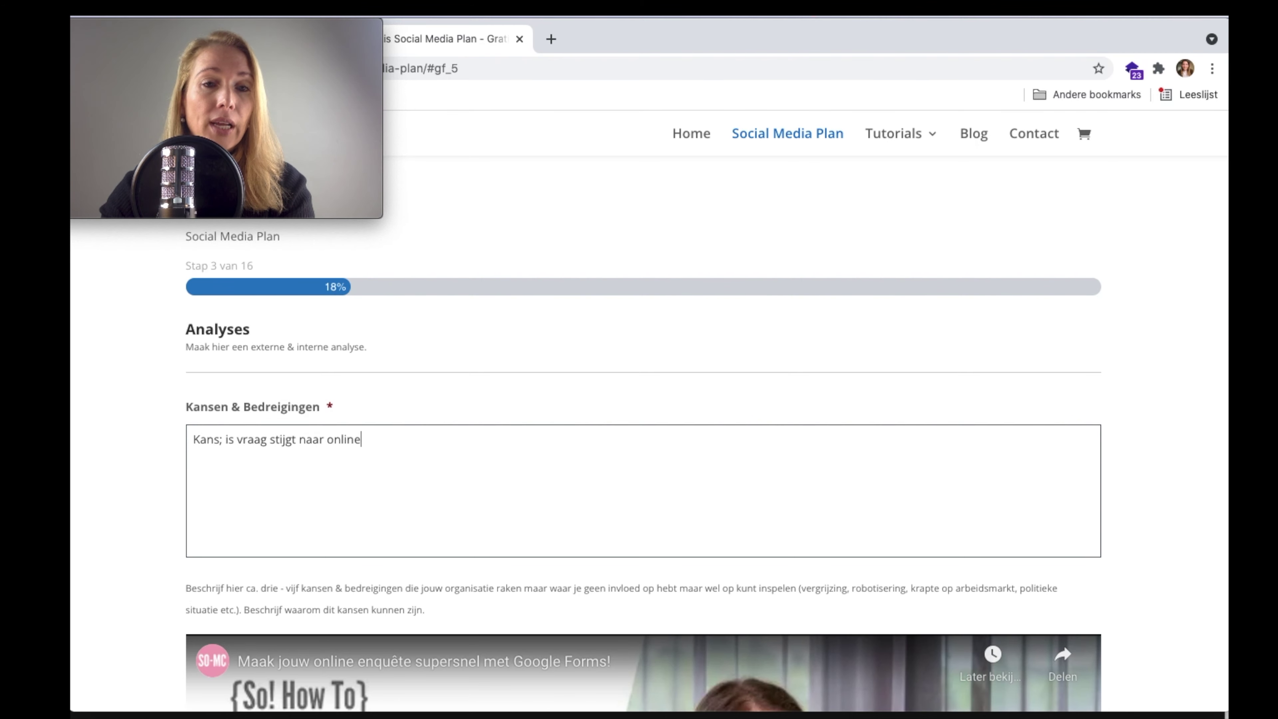
pyautogui.write(' dire')
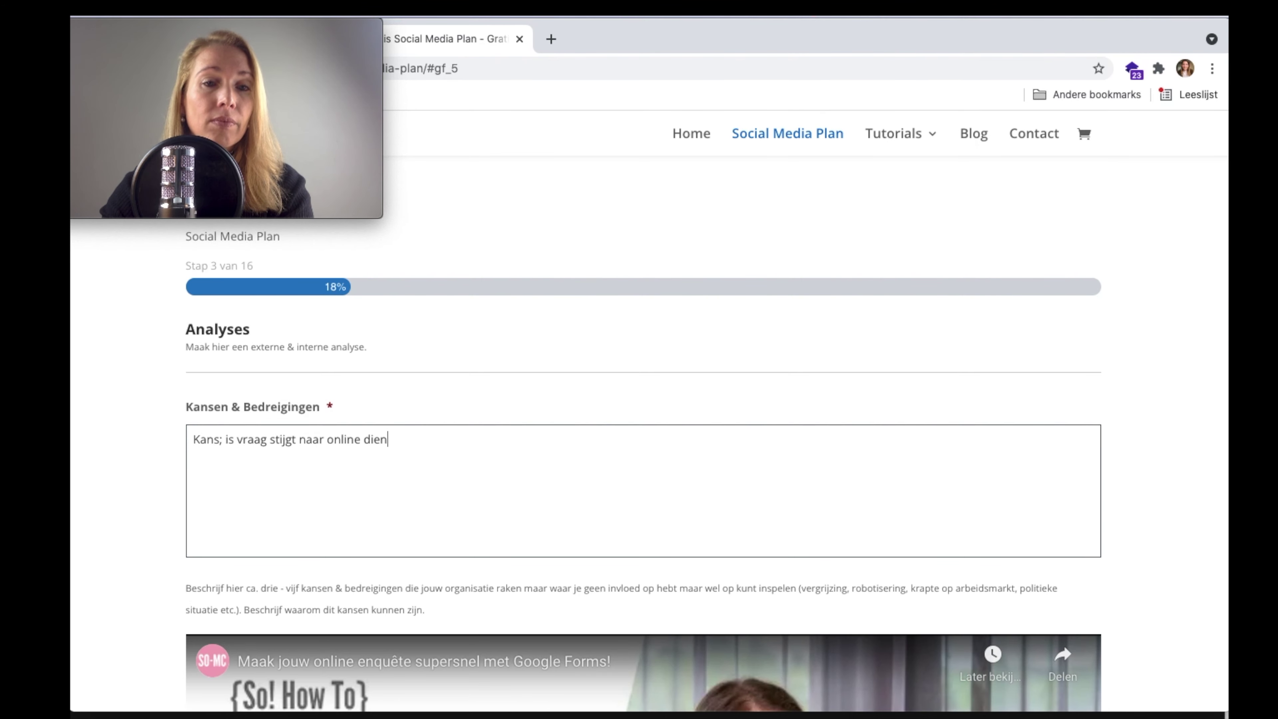
pyautogui.write('envoeding')
pyautogui.press('Return')
pyautogui.write('Ber')
pyautogui.write('reiging is')
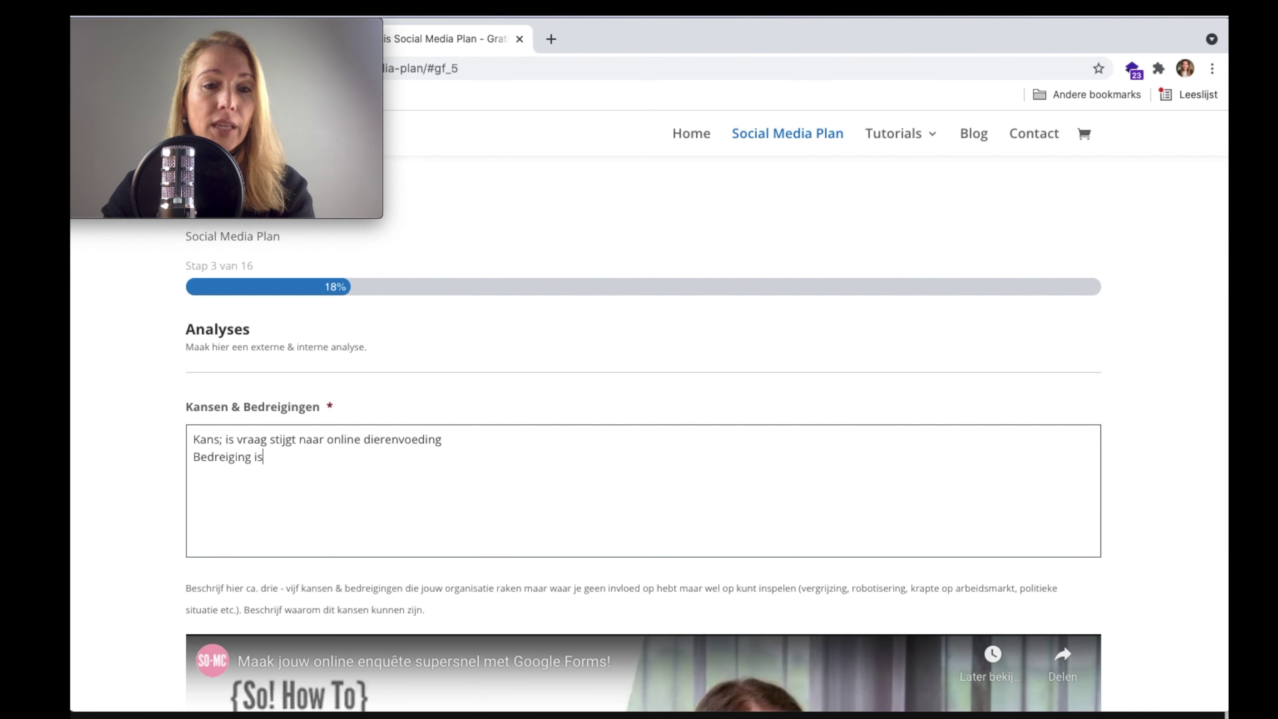
pyautogui.write(': er komt veel ')
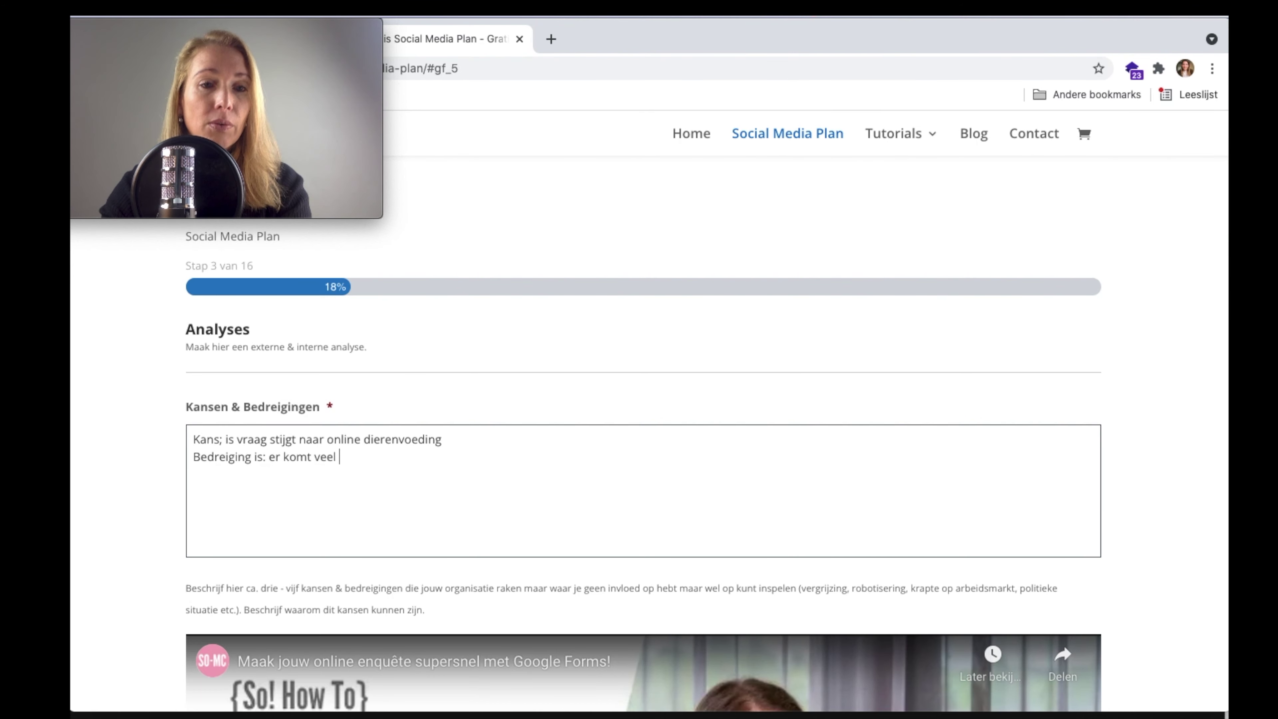
pyautogui.write('online concurrentie')
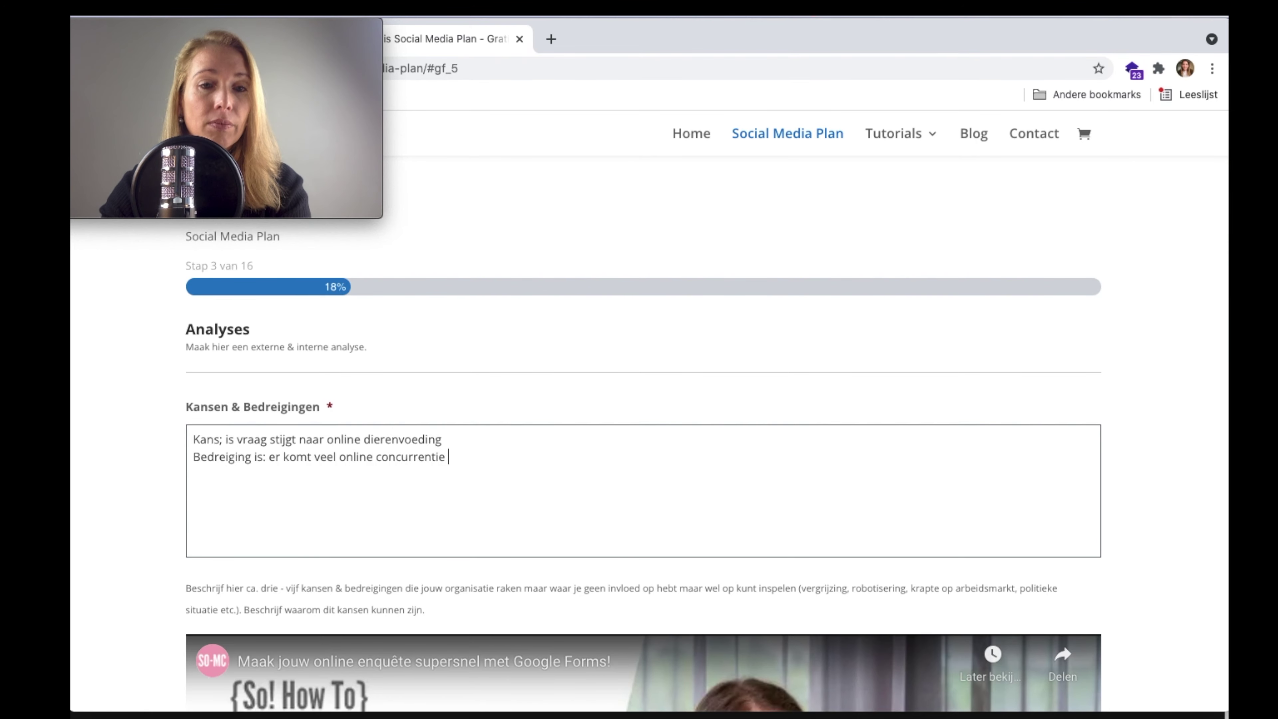
pyautogui.scroll(-10, 417, 460)
# - Fill Interne analyse with strength 'klantvriendelijk' and improvement point 'assortiment voor cavia's'
pyautogui.click(411, 474)
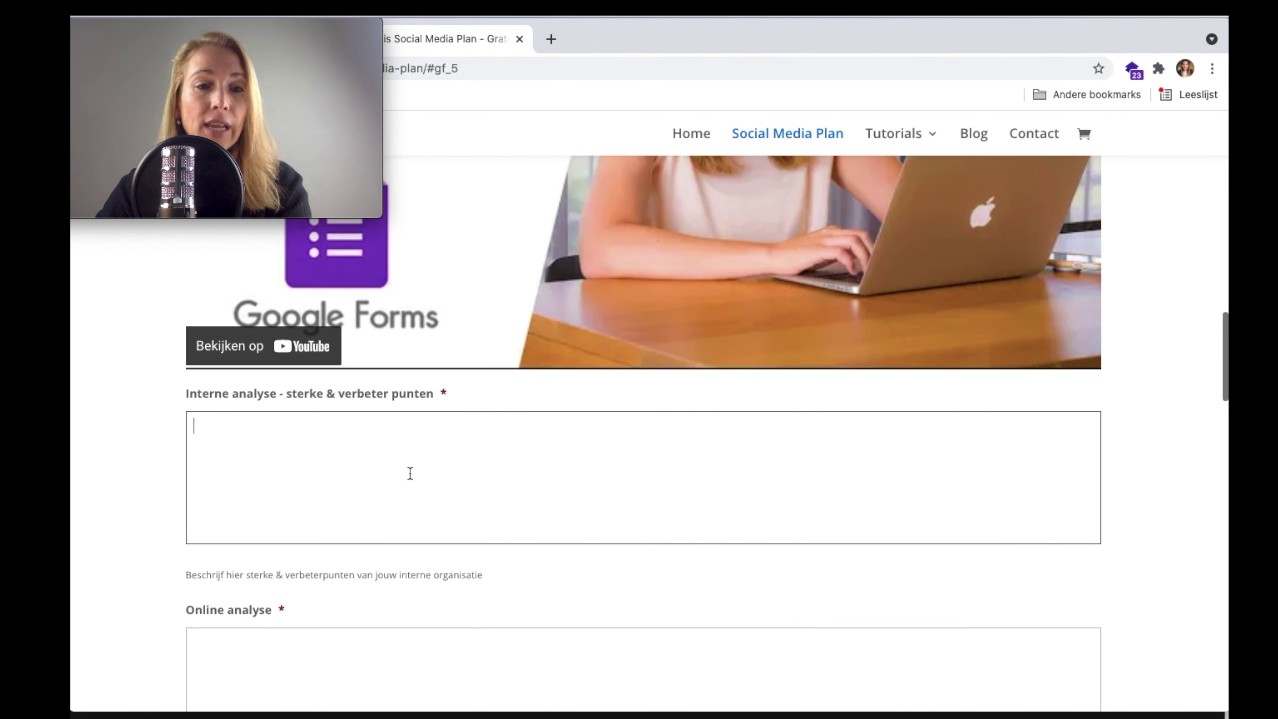
pyautogui.write('Sterk')
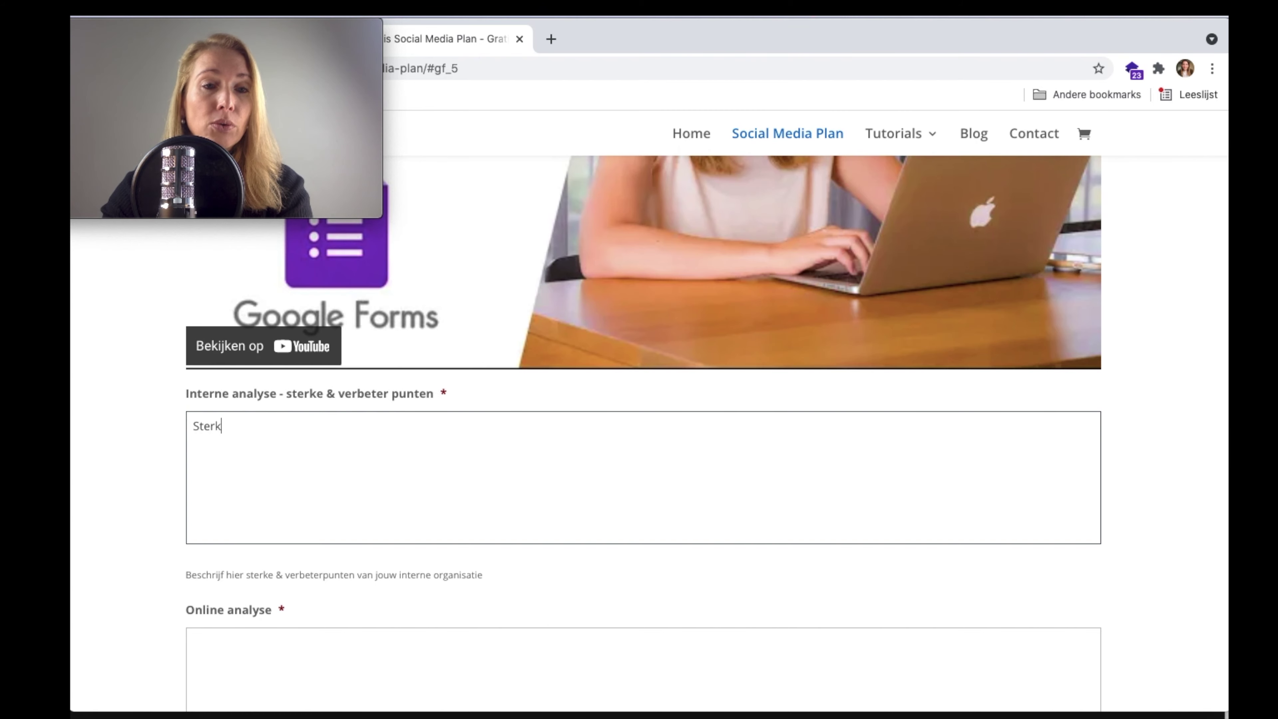
pyautogui.write('e; klantvriendelijk ')
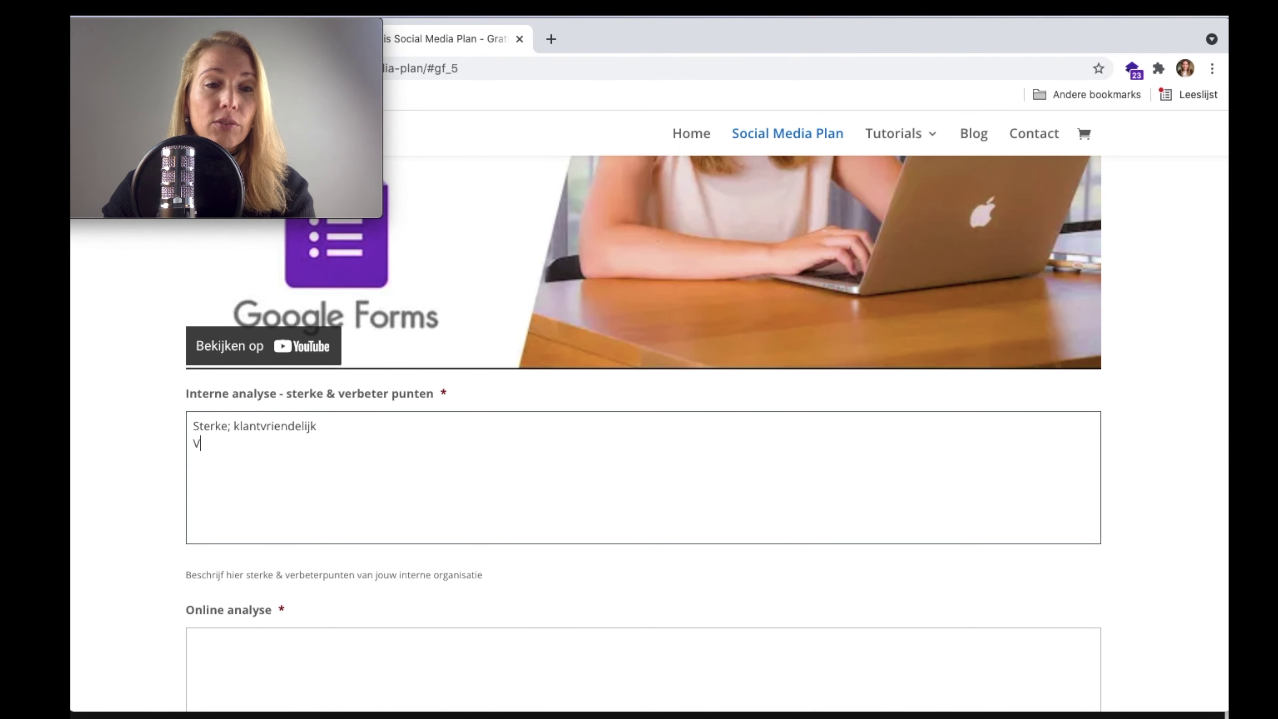
pyautogui.write('Verbeterpunten')
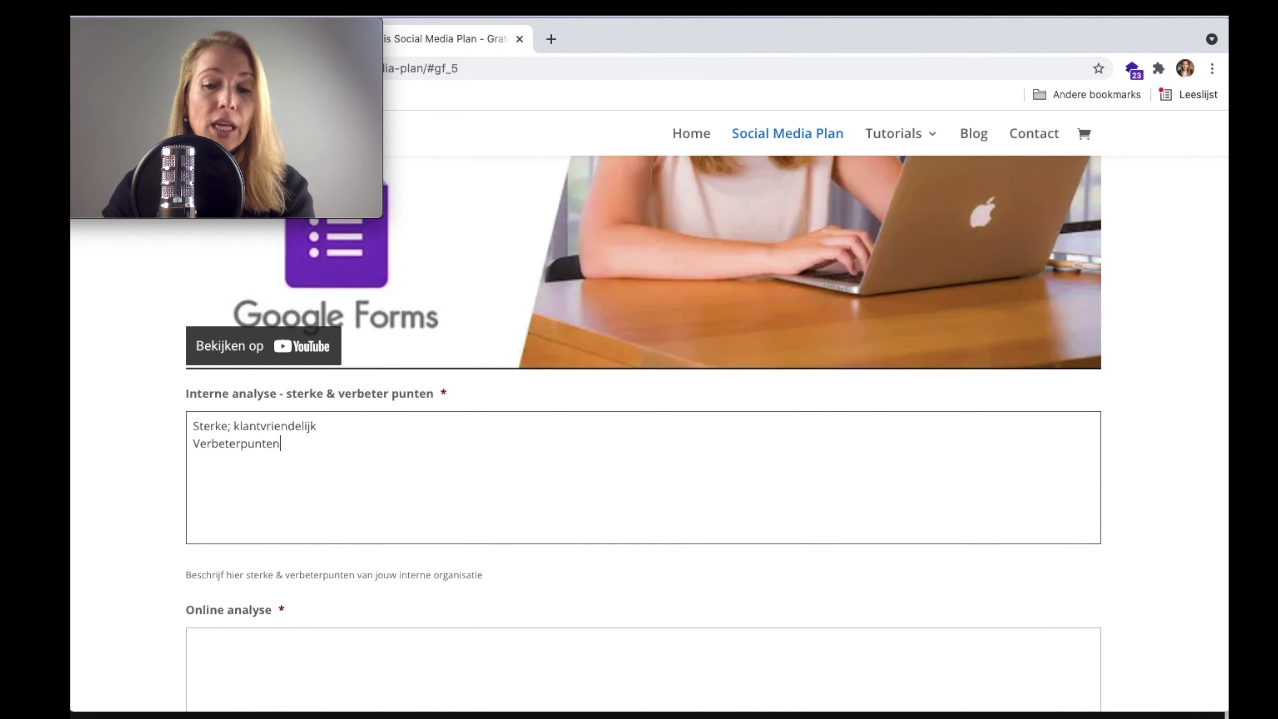
pyautogui.write('; assortiment')
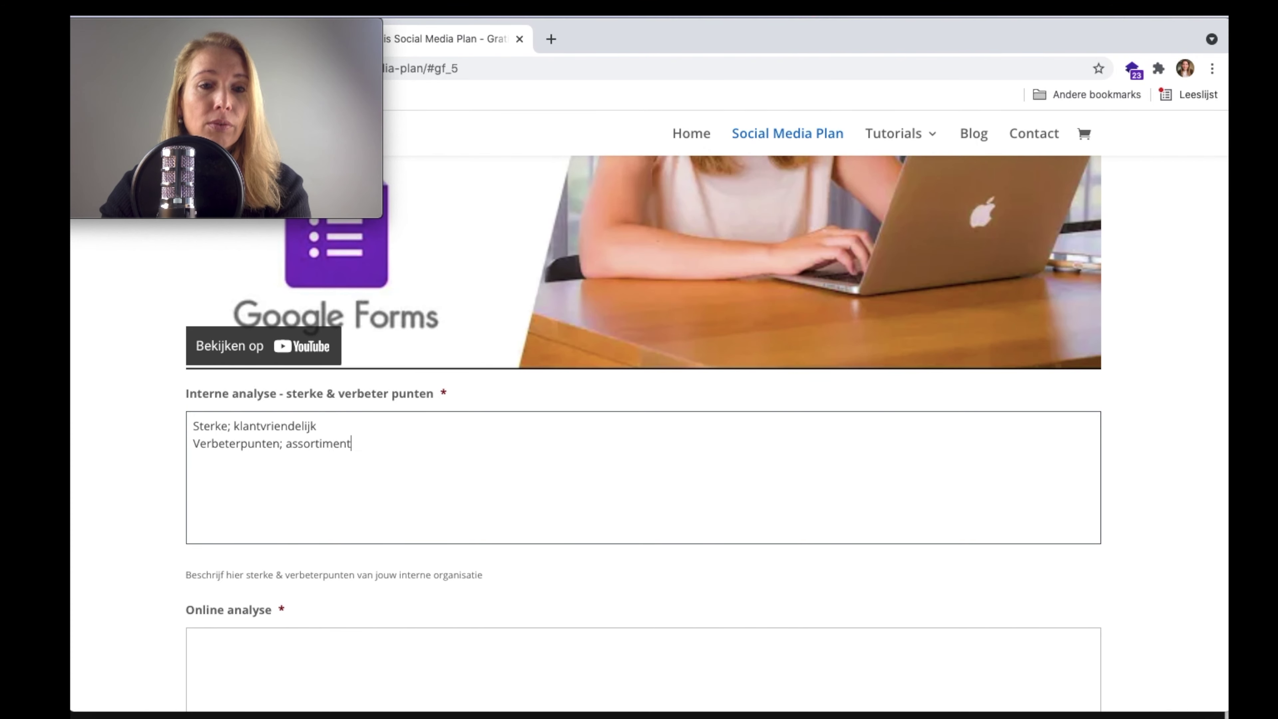
pyautogui.write(" voor cavia's")
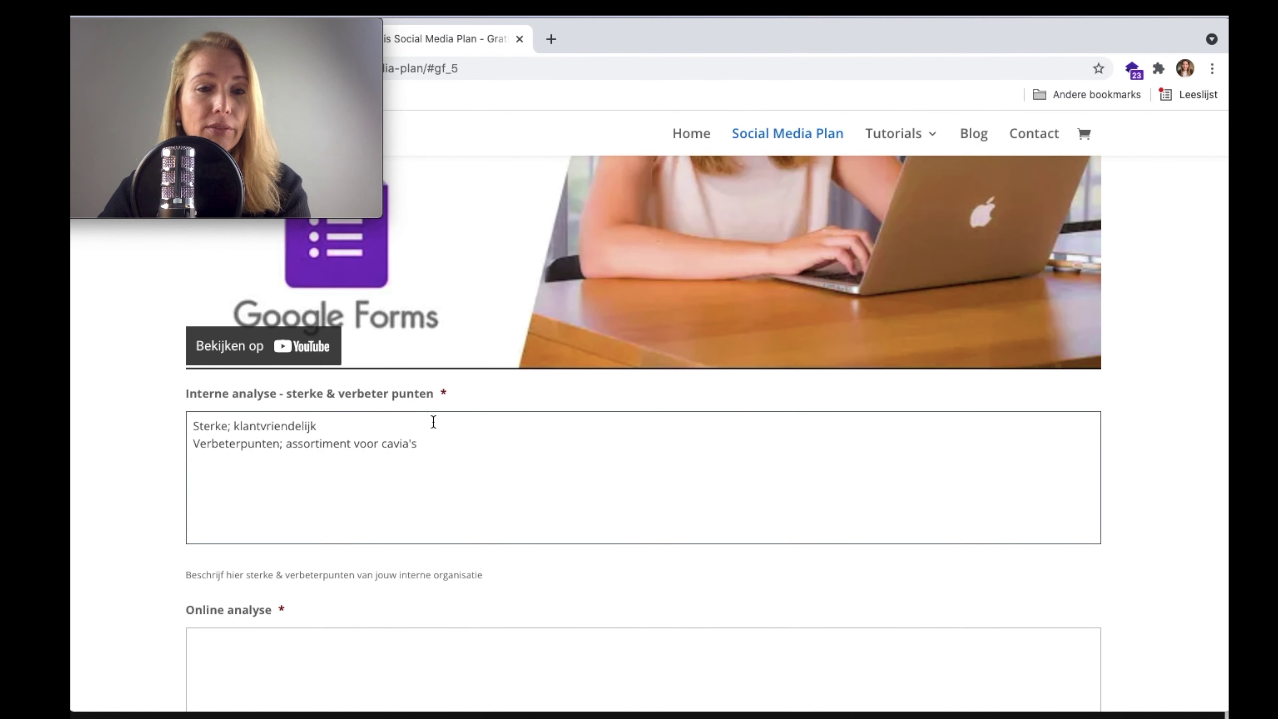
pyautogui.scroll(-5, 433, 422)
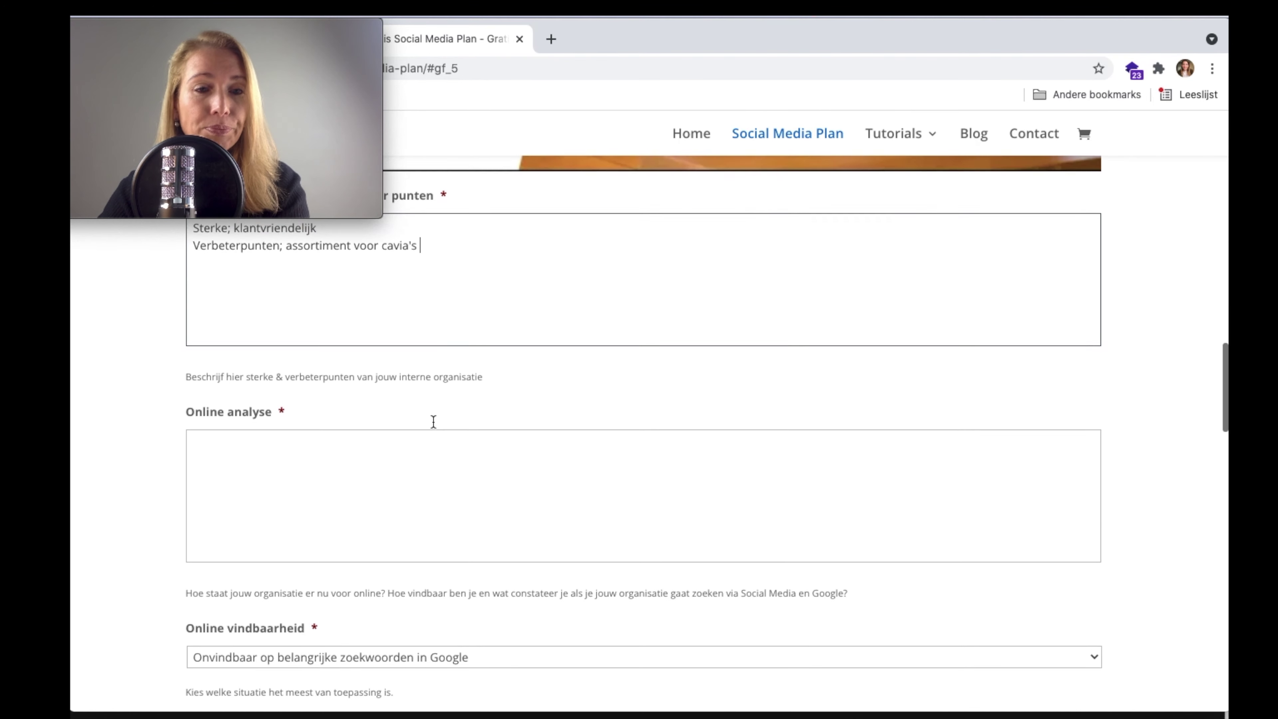
# - Fill Online analyse: 'Goed; vindbaar zijn op de belangrijkste zoekwoorden' and 'Beter; vindbaar blijven op Pinterest'
pyautogui.click(399, 431)
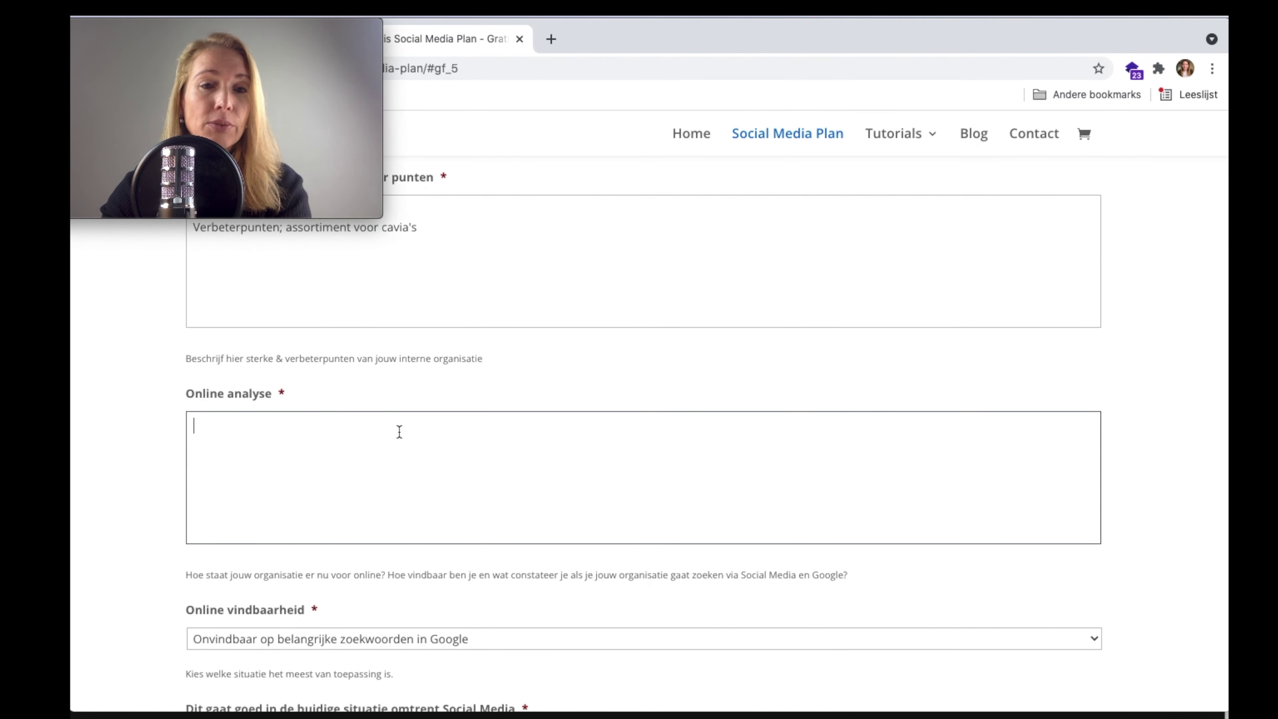
pyautogui.write('Goed')
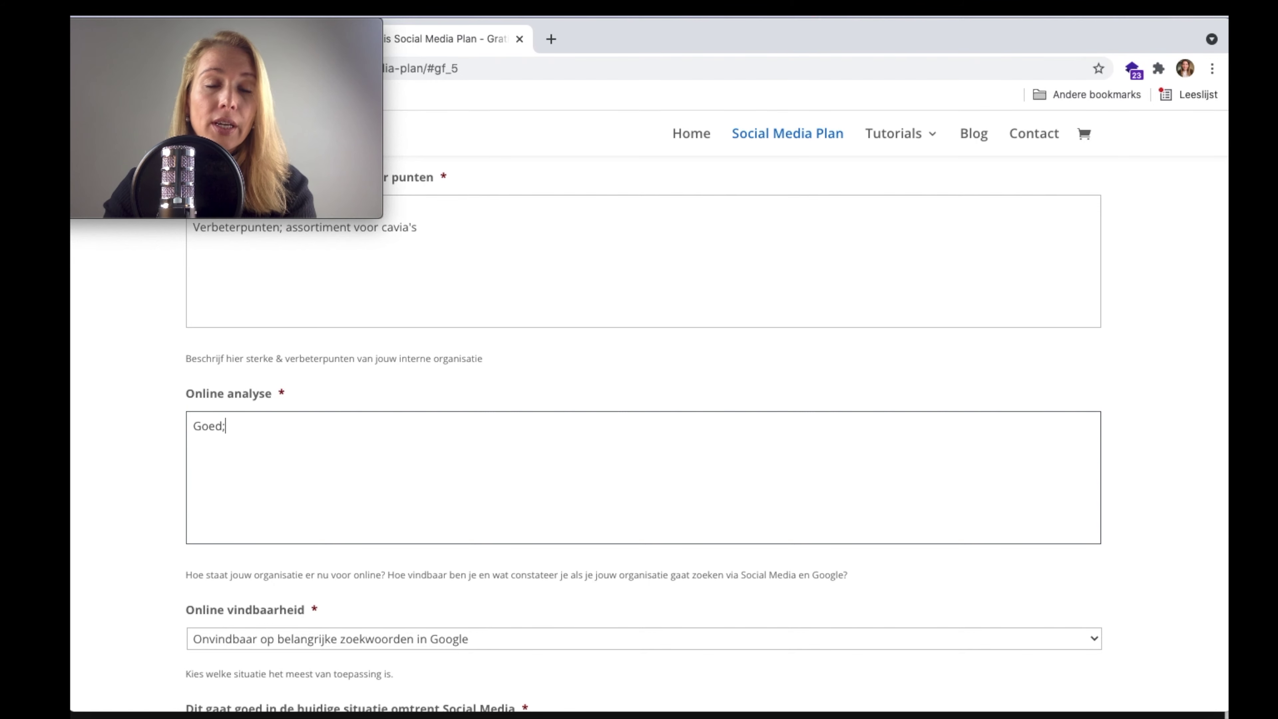
pyautogui.write('; g')
pyautogui.press('BackSpace')
pyautogui.write('vindbaar')
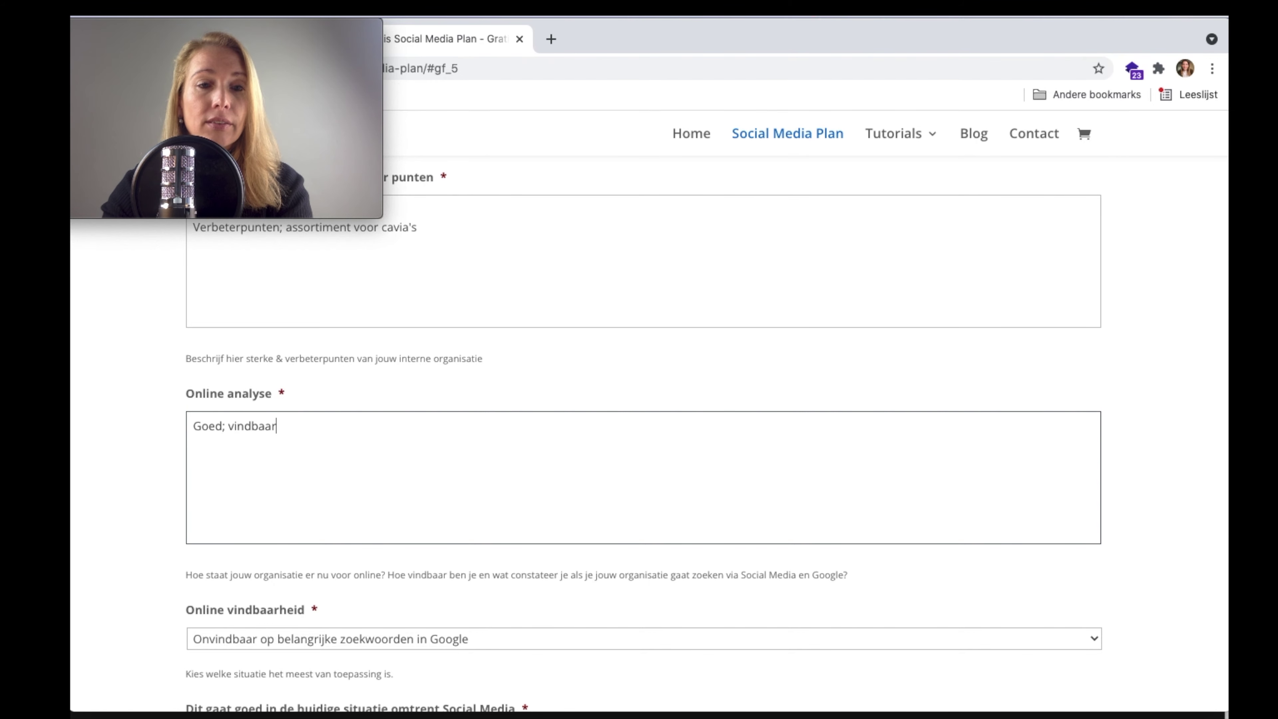
pyautogui.write(' zijn op de belan')
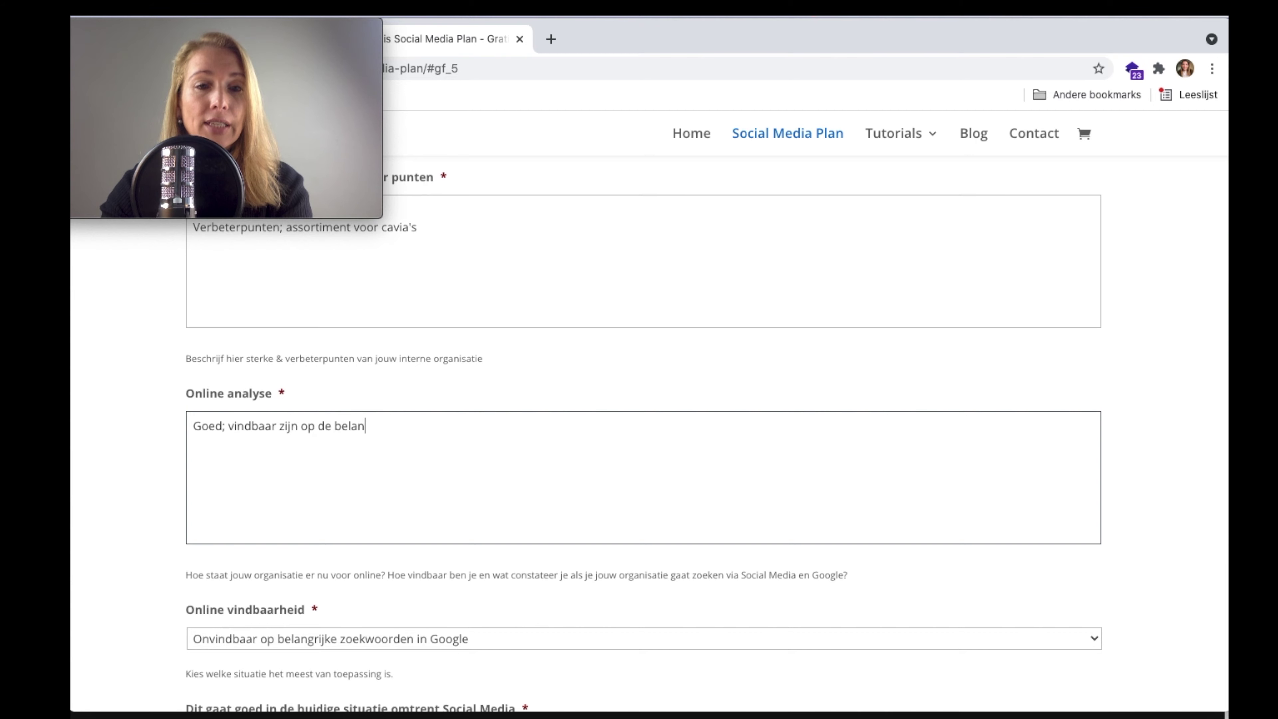
pyautogui.write('grijkste zoekwoorden ')
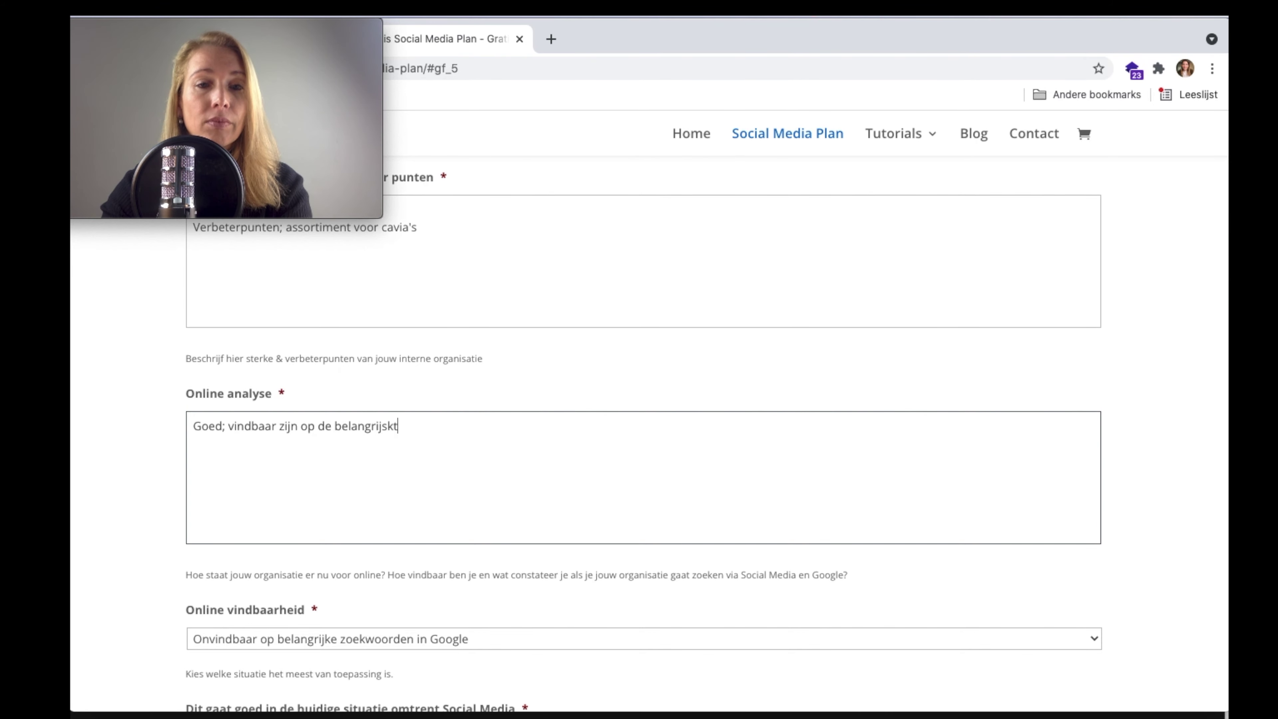
pyautogui.write('Beter; vindbaar b')
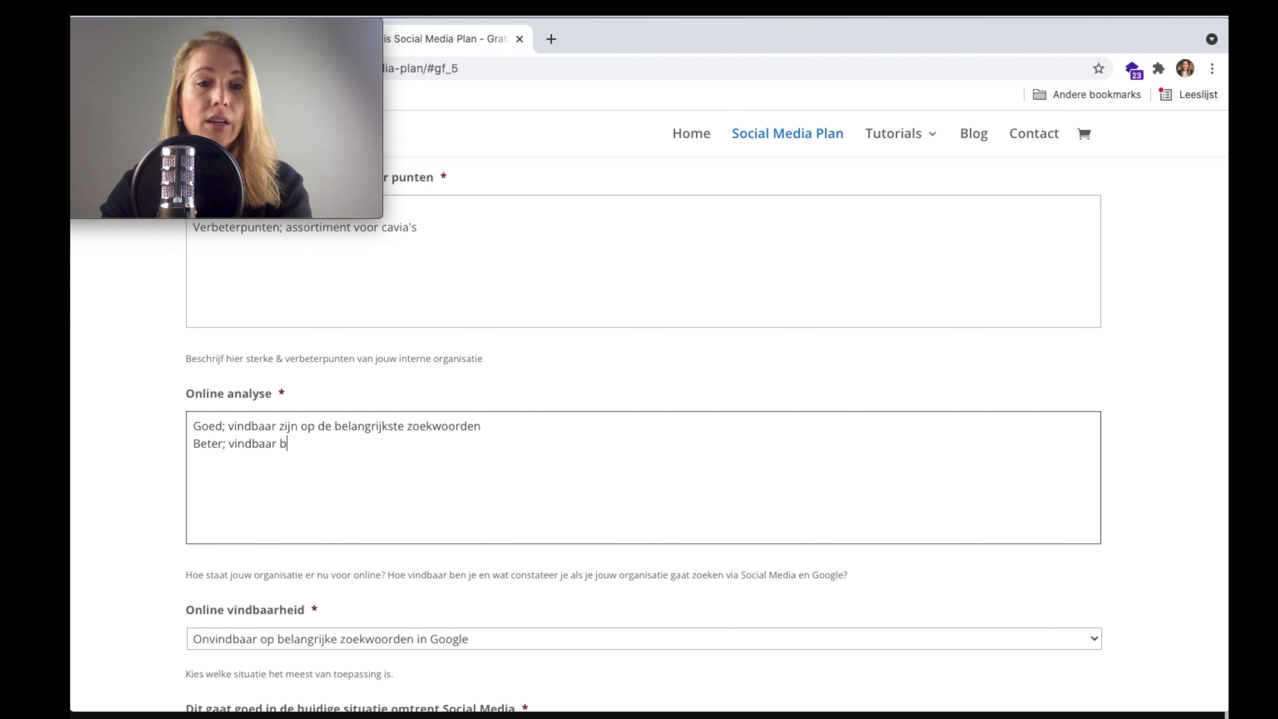
pyautogui.write('lijven op ')
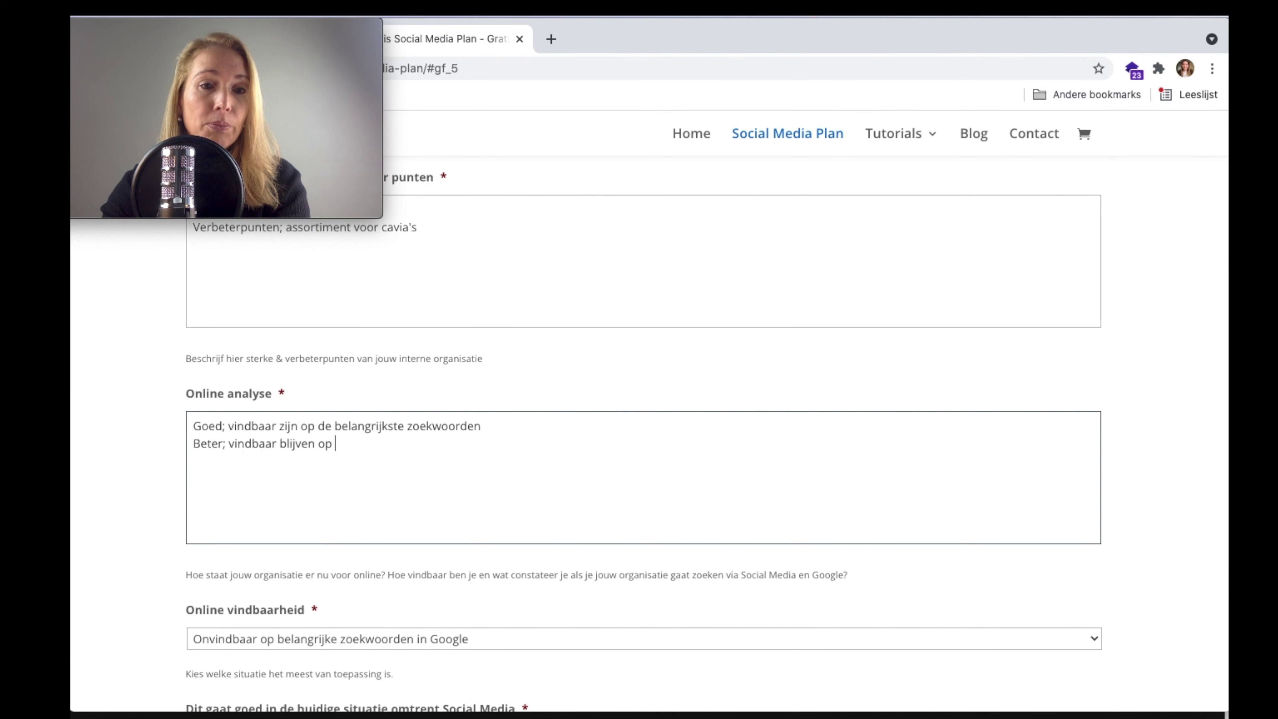
pyautogui.write('Pinterest')
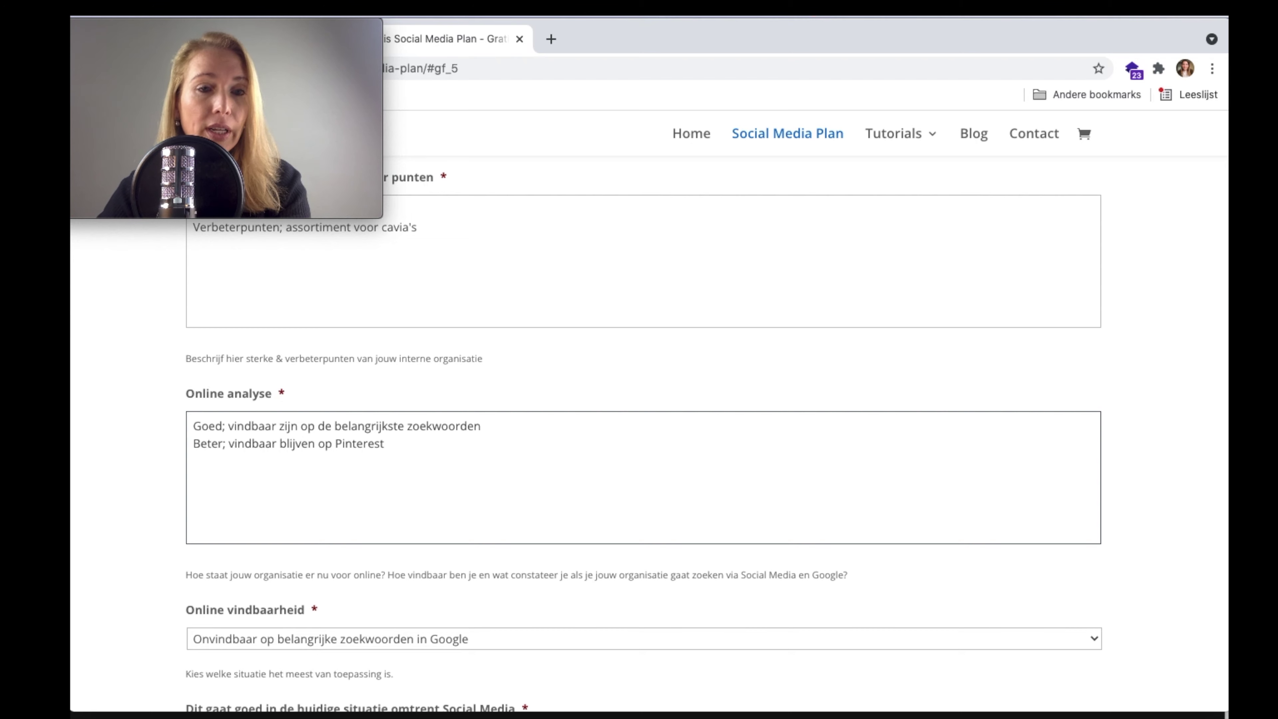
# - Set Online vindbaarheid to 'Redelijk vindbaar op belangrijke zoekwoorden in Google'
pyautogui.scroll(-5, 350, 468)
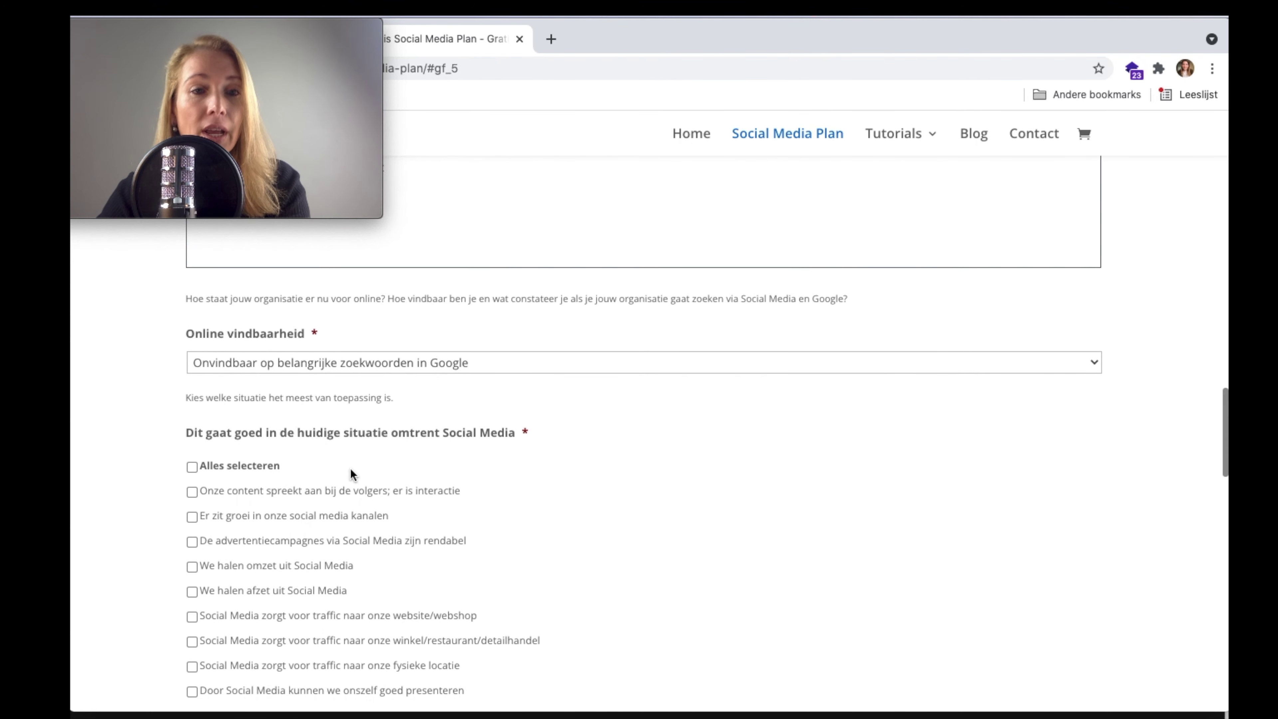
pyautogui.click(354, 364)
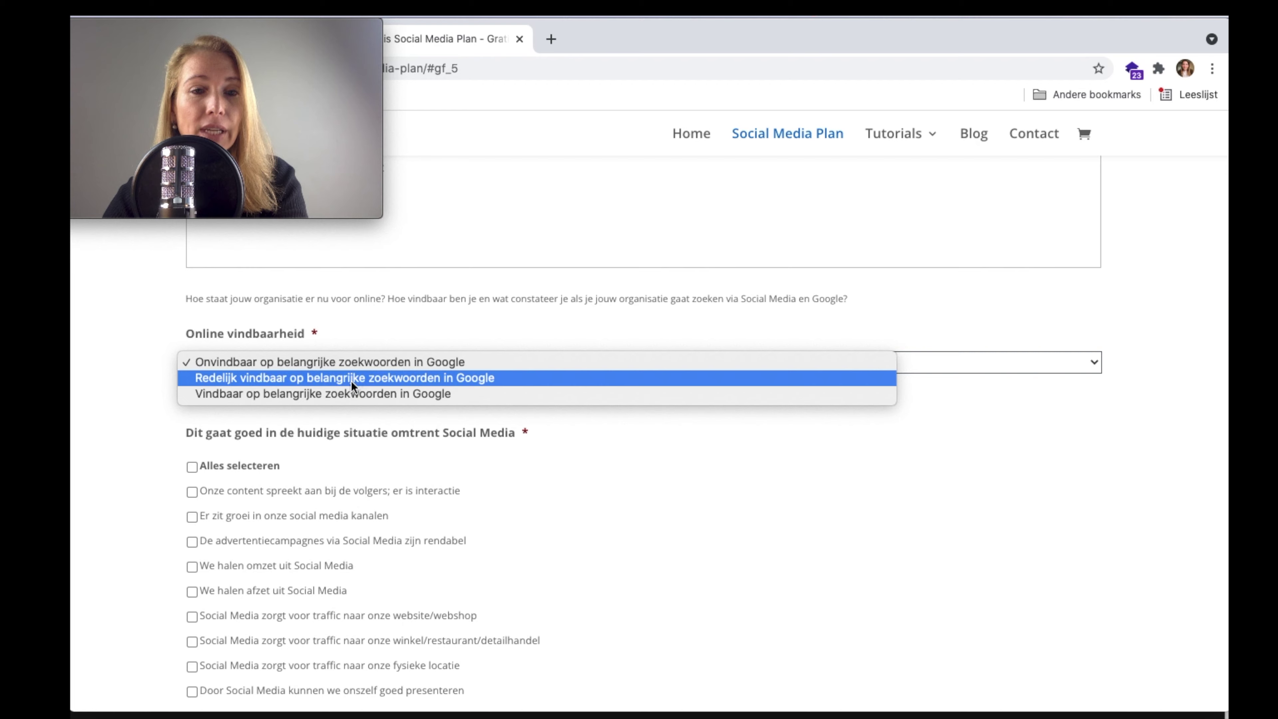
pyautogui.click(351, 378)
pyautogui.scroll(-3, 116, 407)
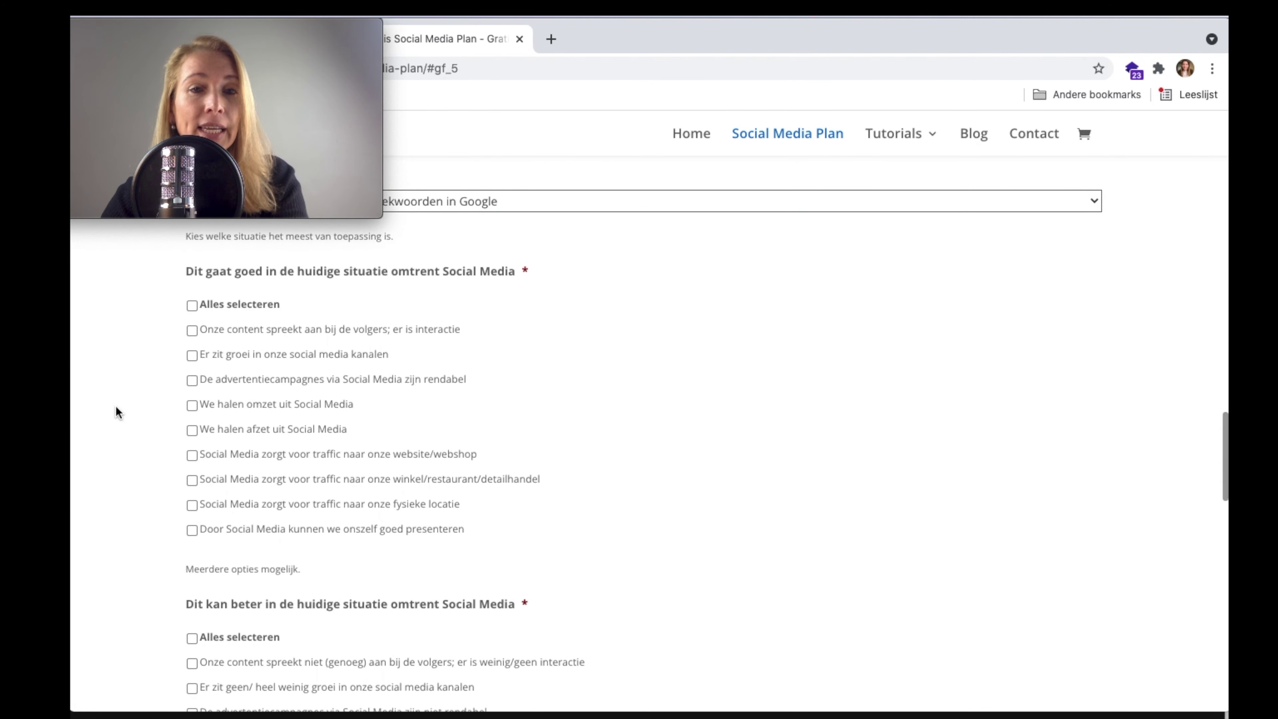
pyautogui.scroll(1, 116, 407)
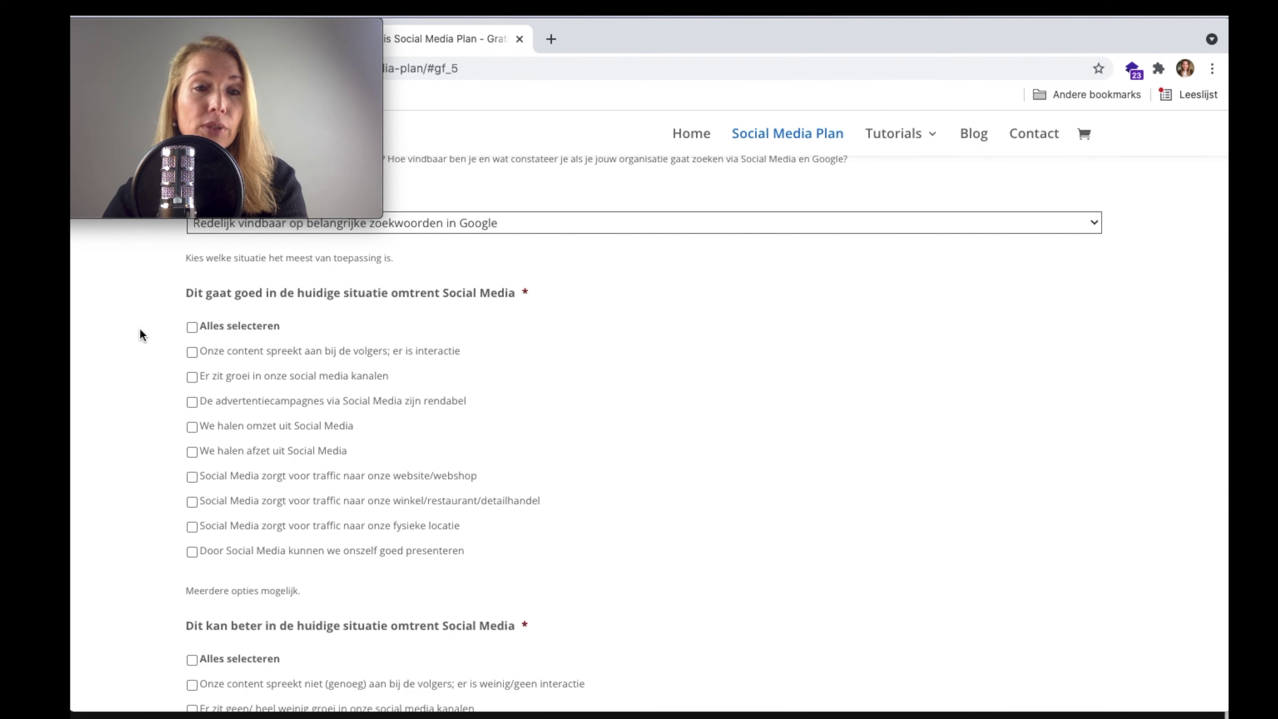
# - Tick channel growth, Social Media revenue and website/webshop traffic as going well
pyautogui.scroll(-1, 219, 326)
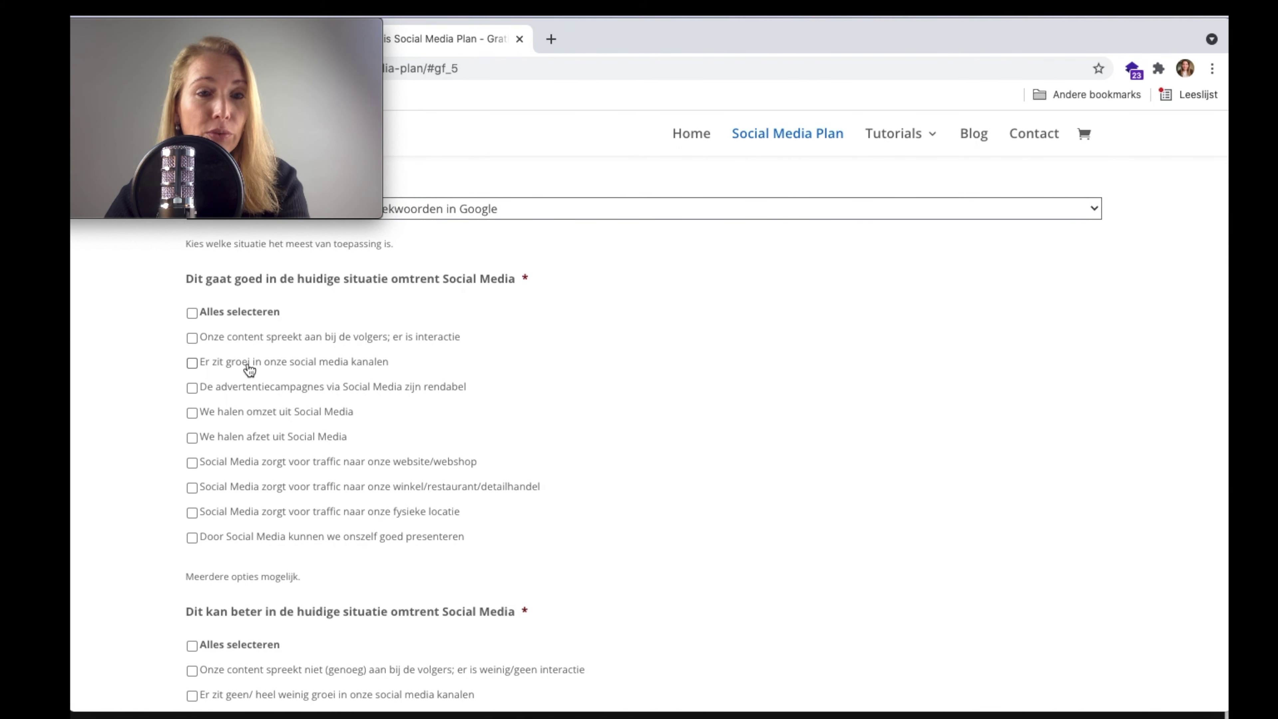
pyautogui.click(271, 364)
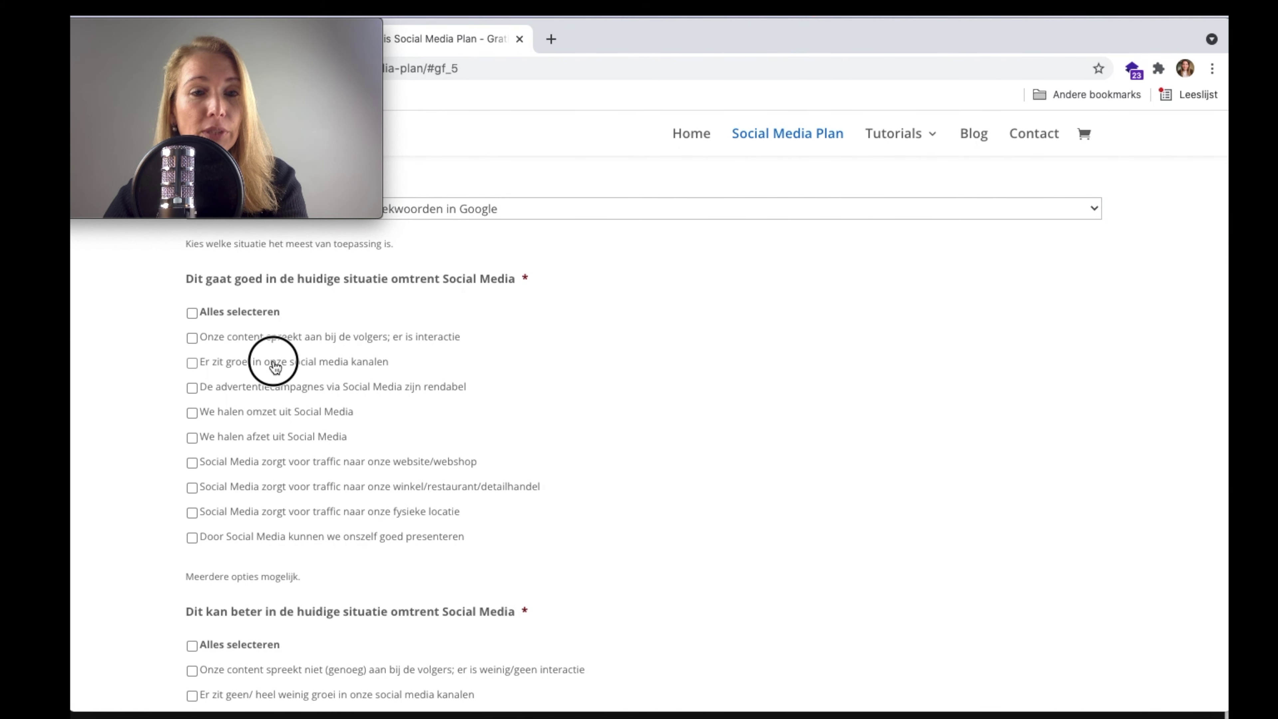
pyautogui.click(274, 415)
pyautogui.scroll(-2, 276, 416)
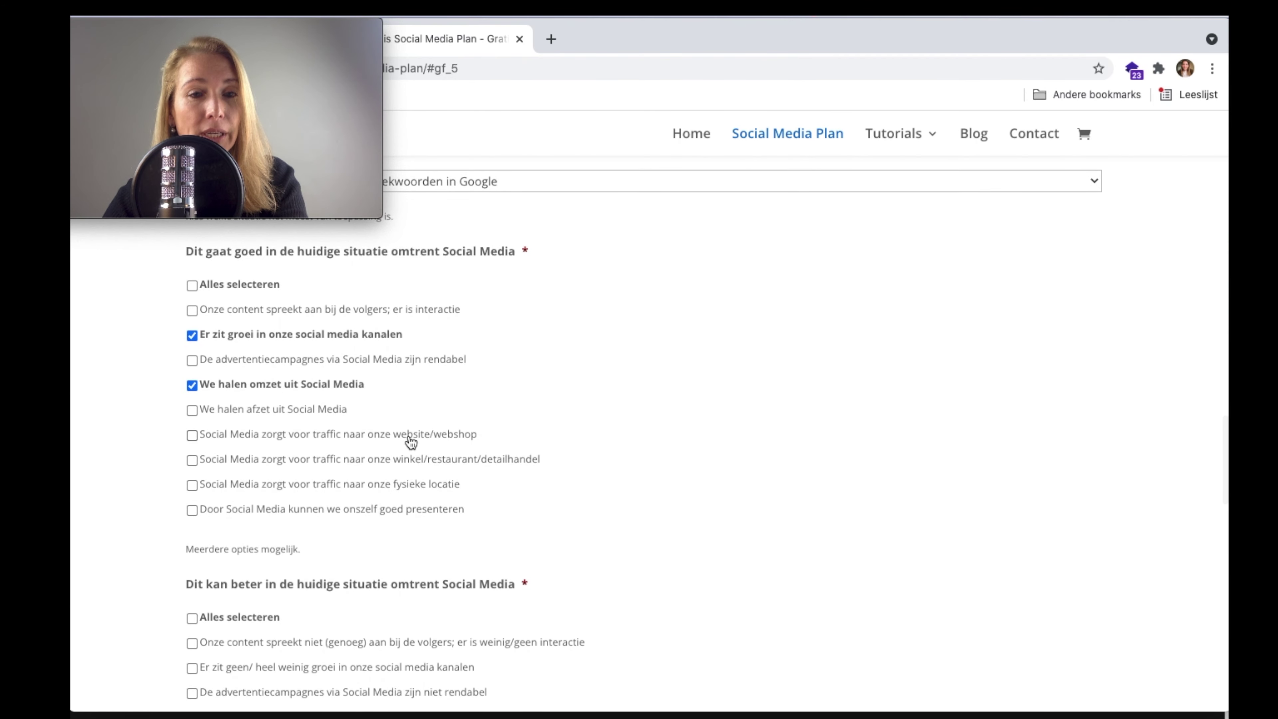
pyautogui.click(386, 434)
pyautogui.scroll(-3, 743, 459)
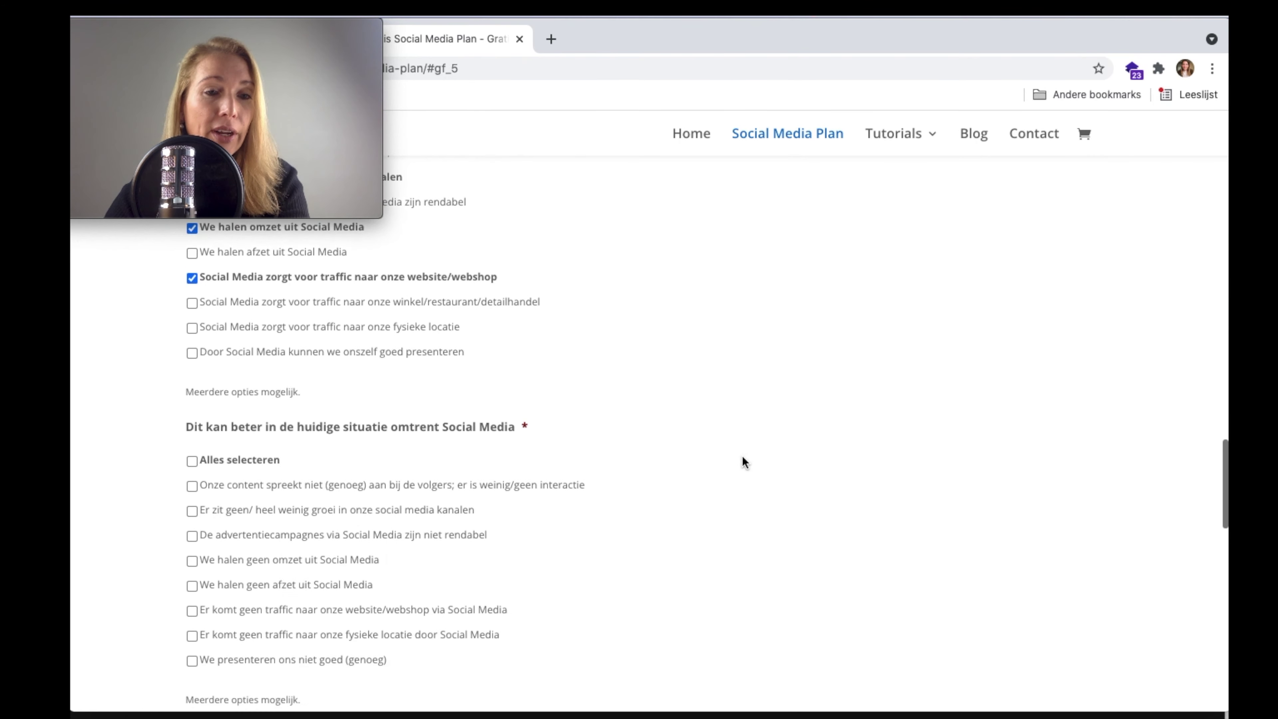
pyautogui.scroll(-3, 741, 457)
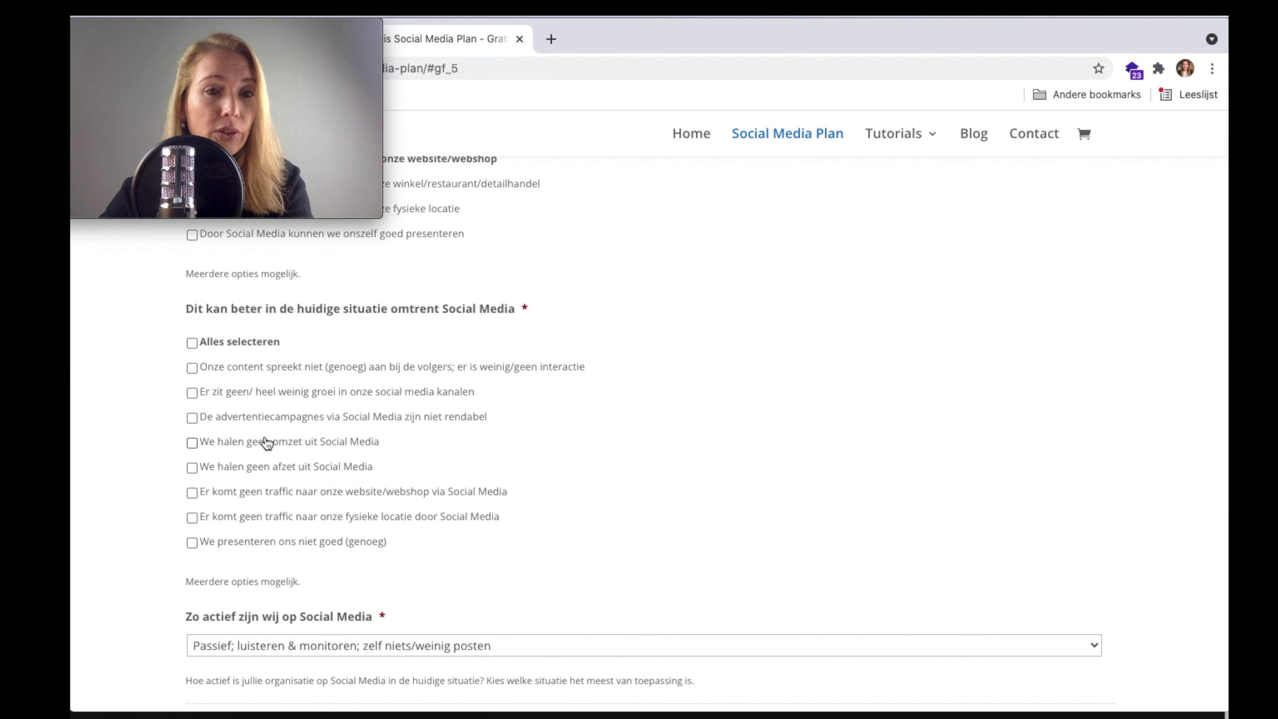
# - Flag unprofitable Social Media ad campaigns for improvement and set the activity level to Actief
pyautogui.scroll(-1, 269, 435)
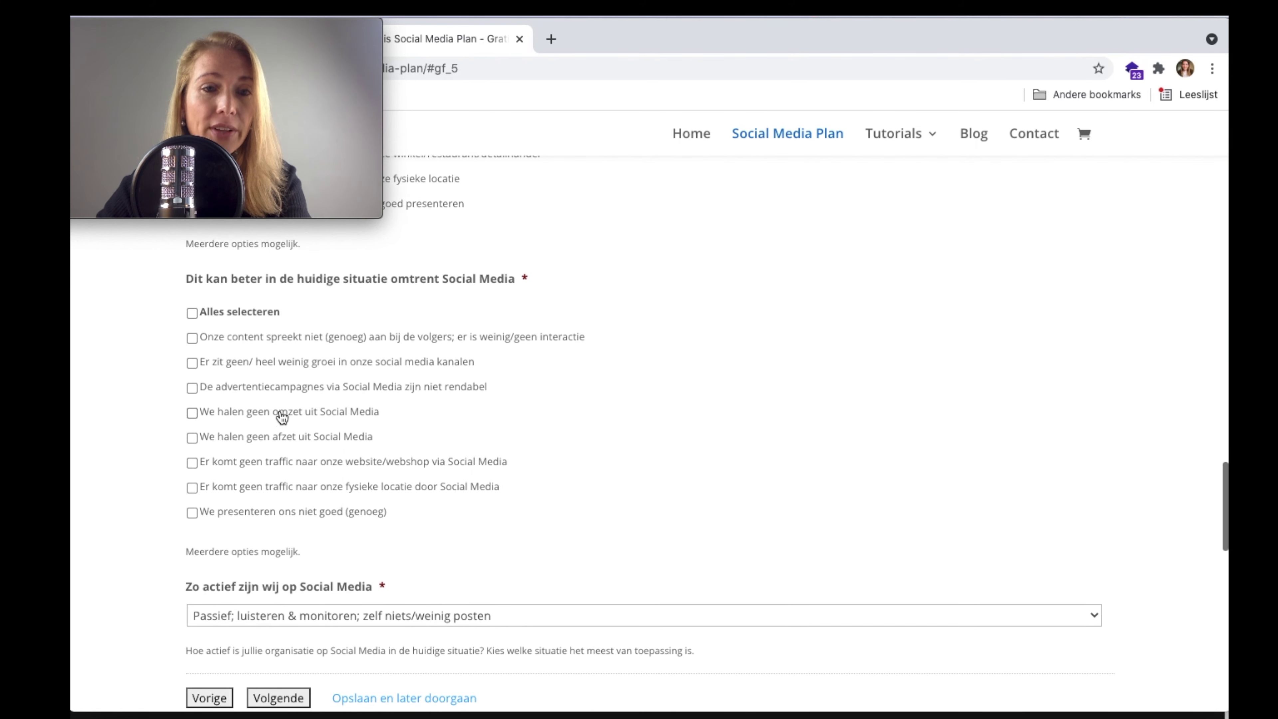
pyautogui.click(294, 391)
pyautogui.scroll(-5, 548, 436)
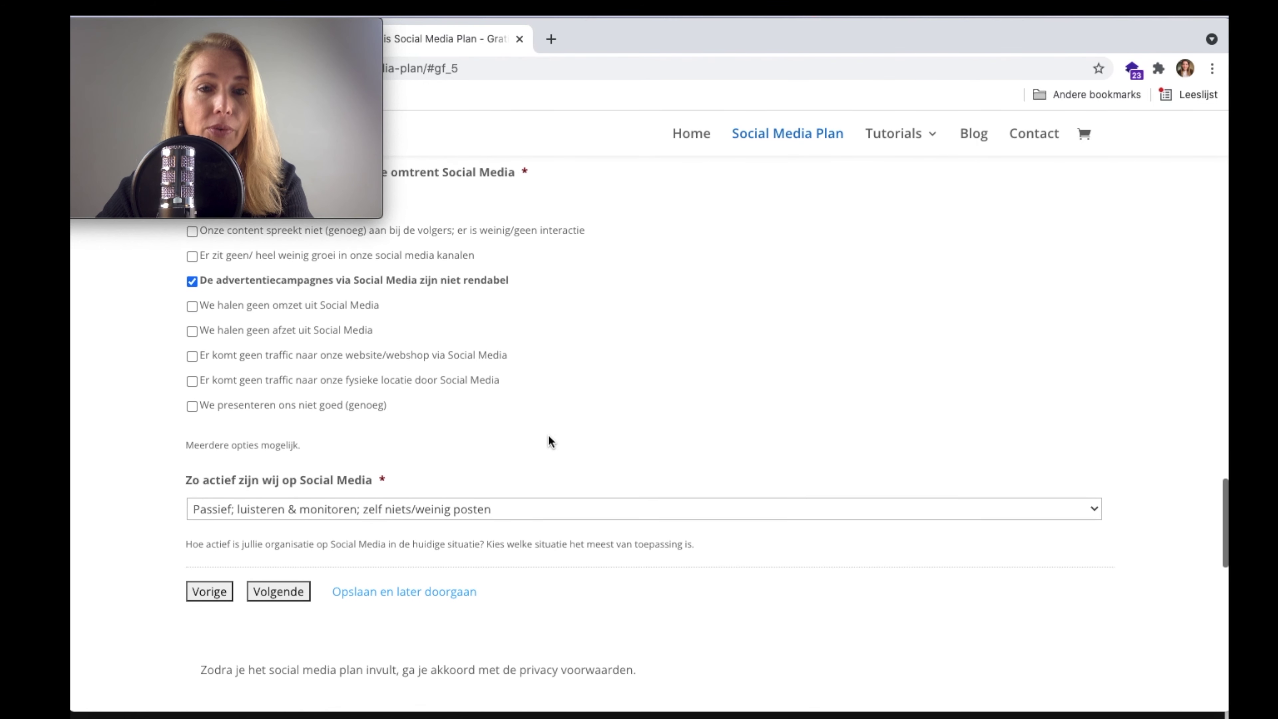
pyautogui.scroll(-3, 331, 400)
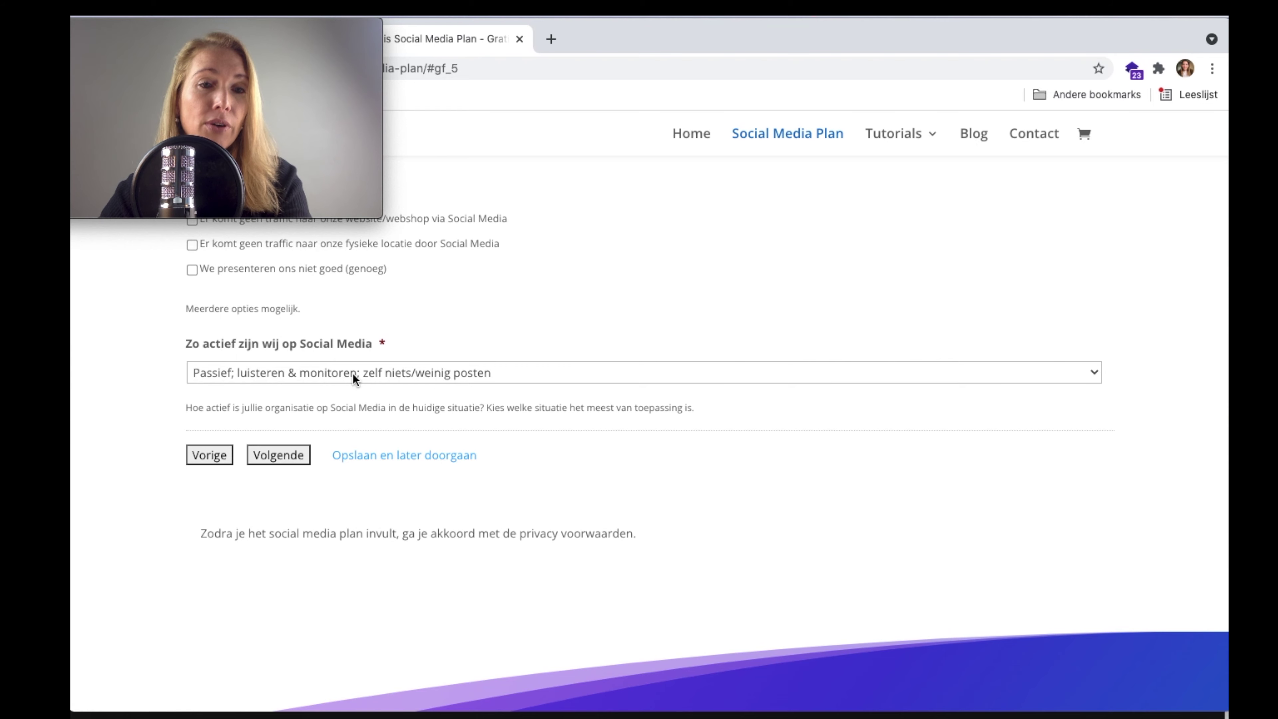
pyautogui.click(352, 373)
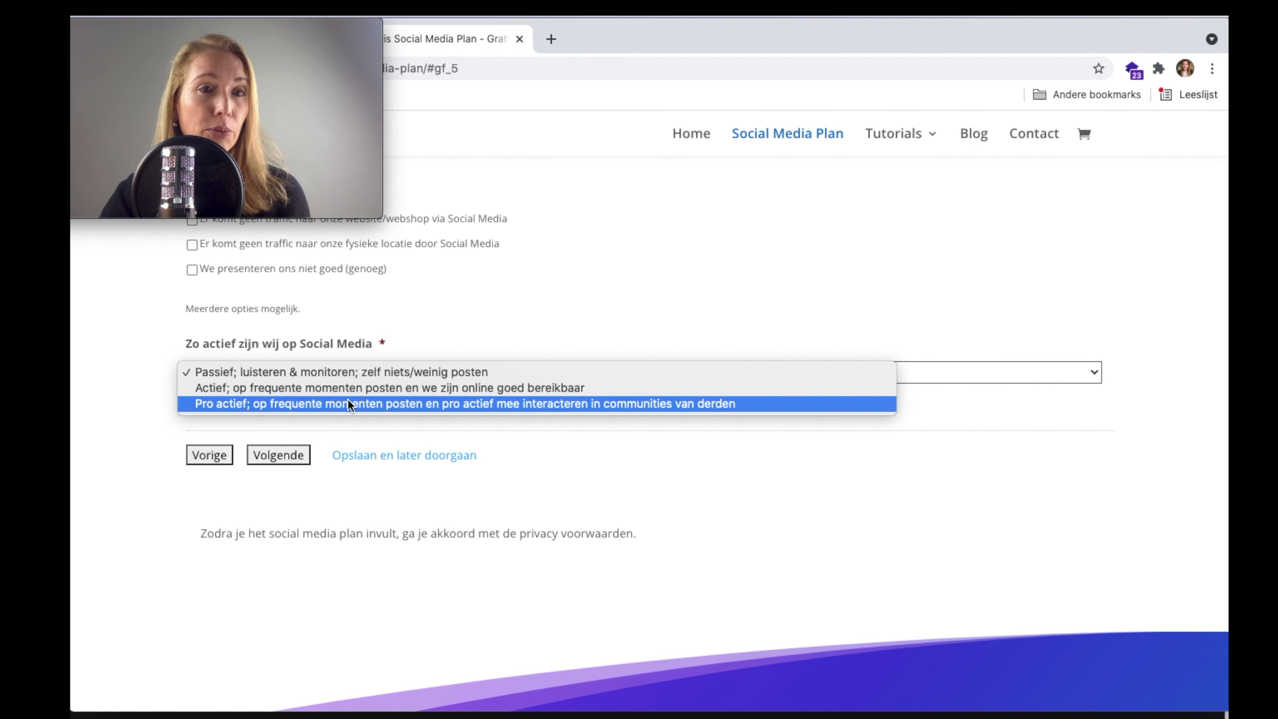
pyautogui.click(365, 387)
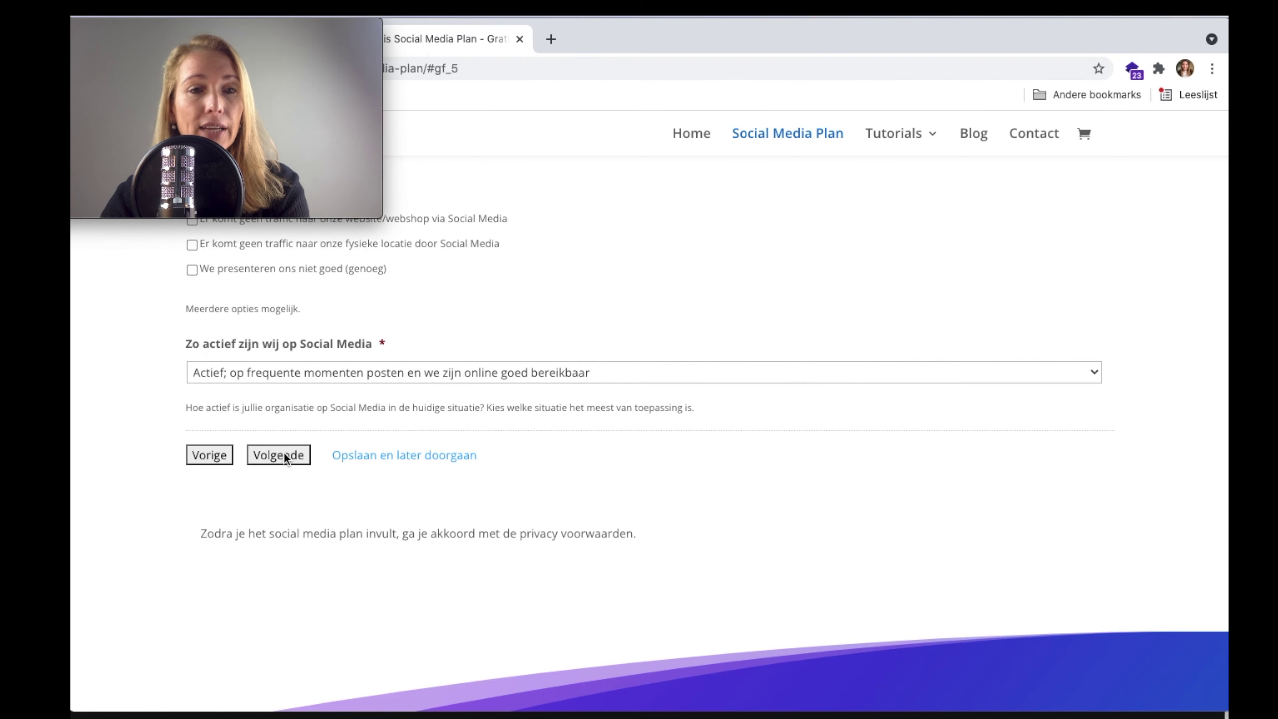
# - On the Missie & visie step, write the mission 'De meest omvangrijke dierenshop te zijn in de Benelux'
pyautogui.click(284, 455)
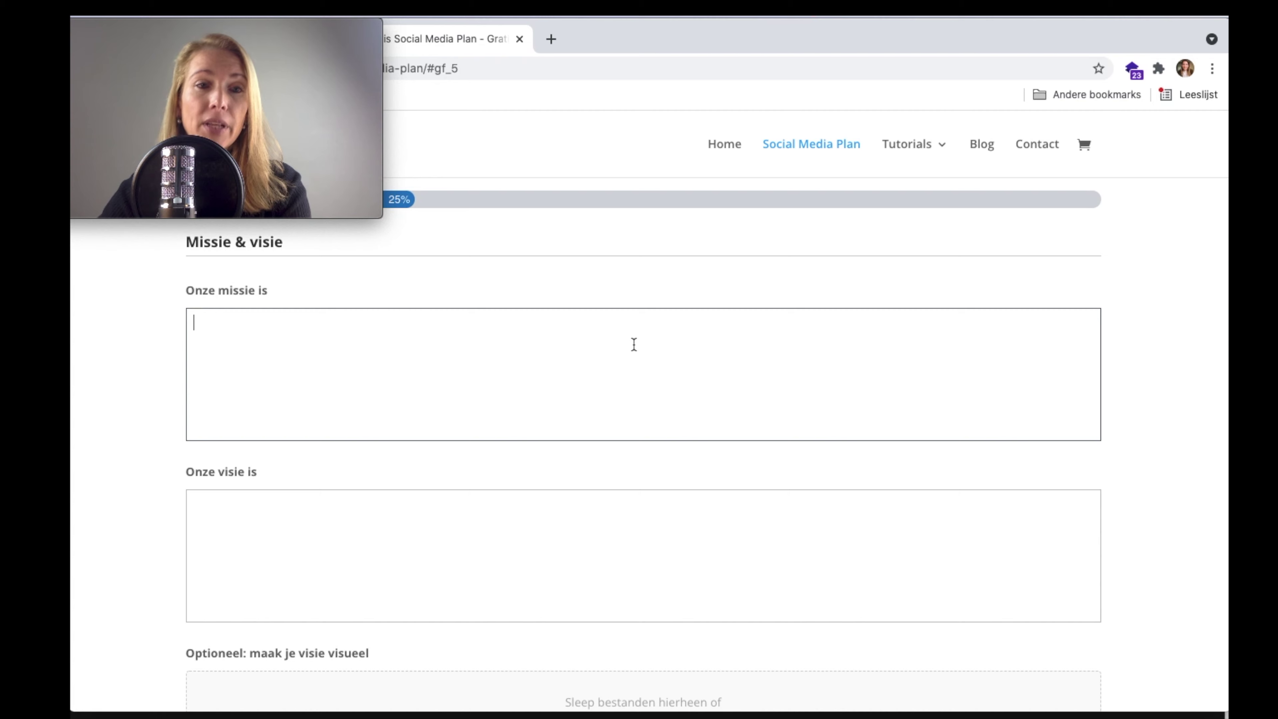
pyautogui.click(633, 345)
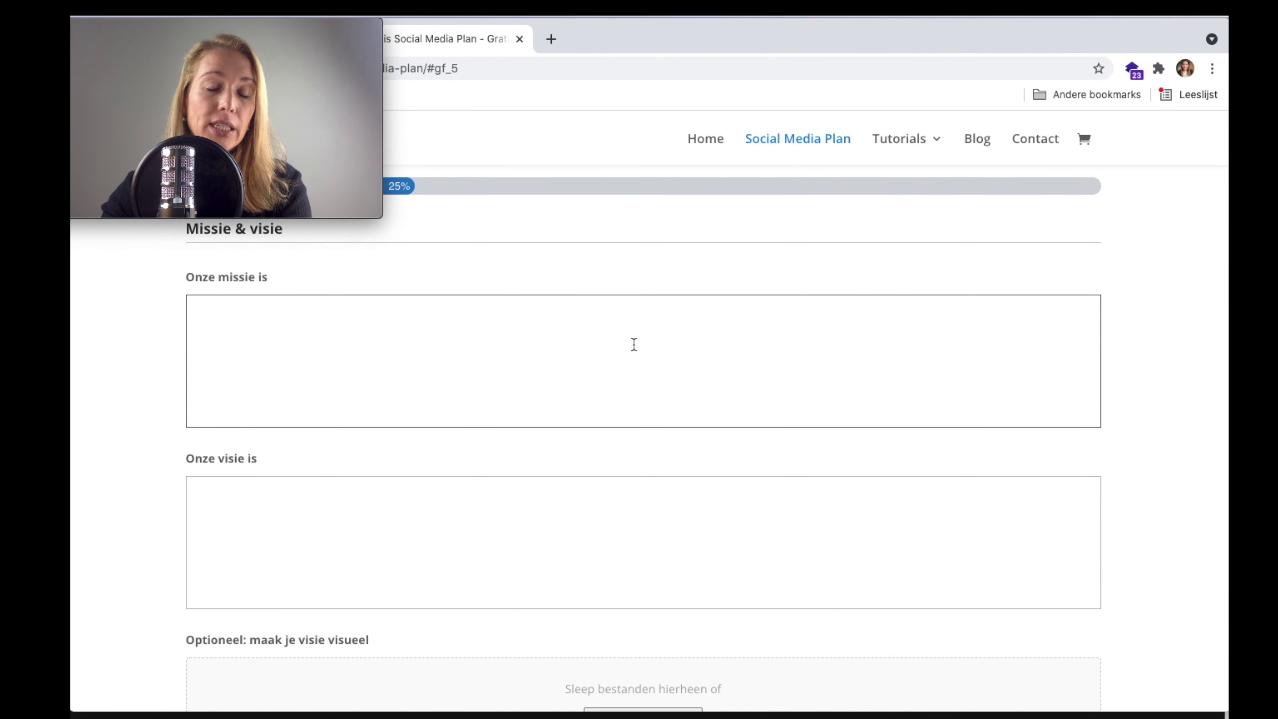
pyautogui.write('De m')
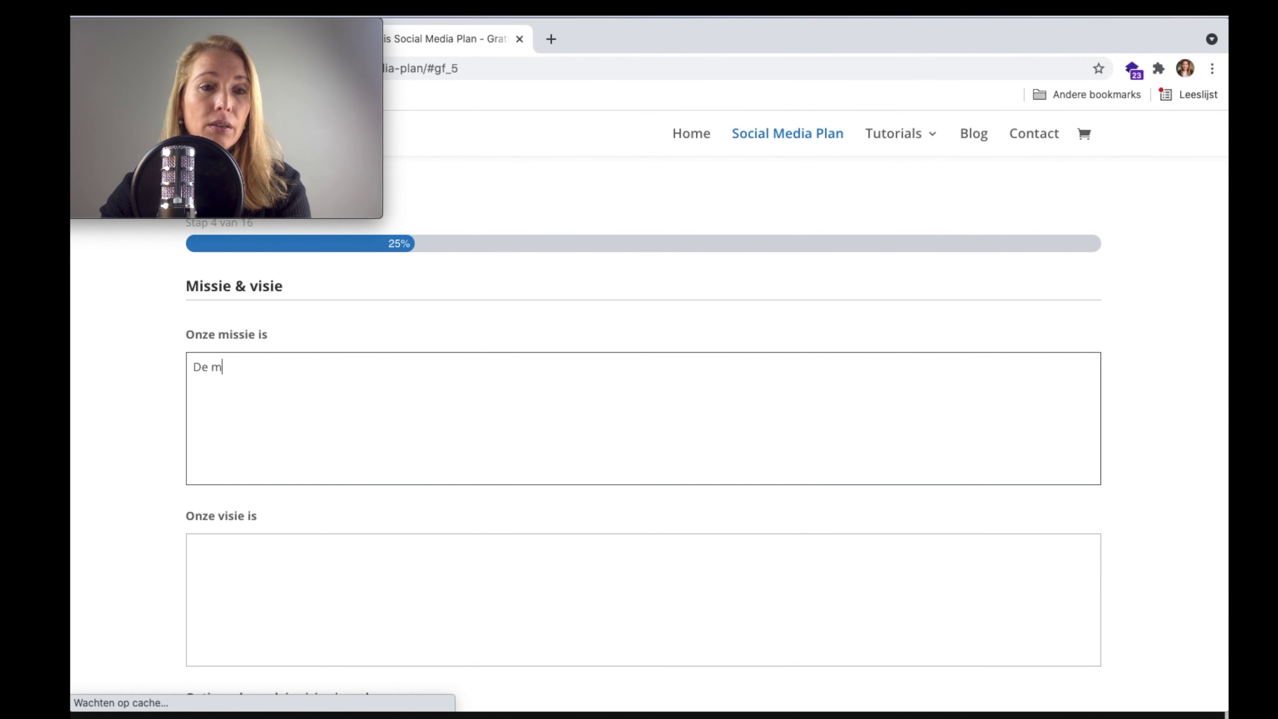
pyautogui.write('eest omvna')
pyautogui.press('BackSpace')
pyautogui.press('BackSpace')
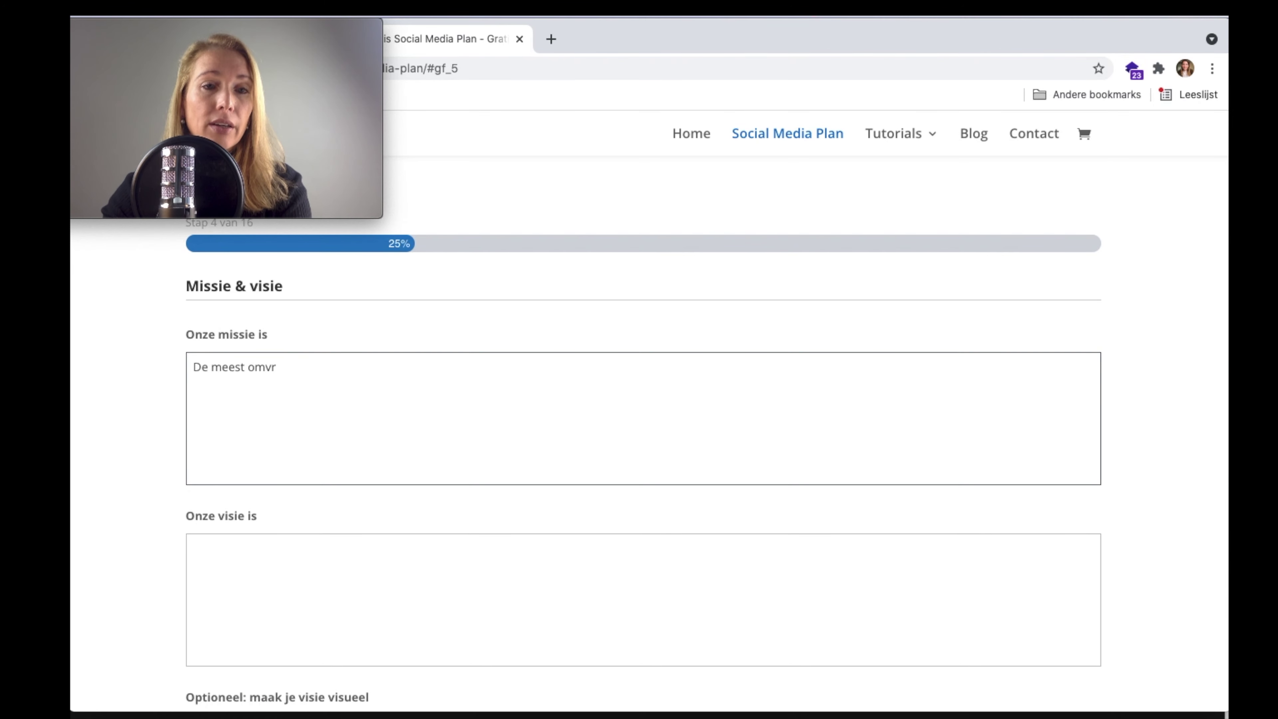
pyautogui.write('angrijke dieren')
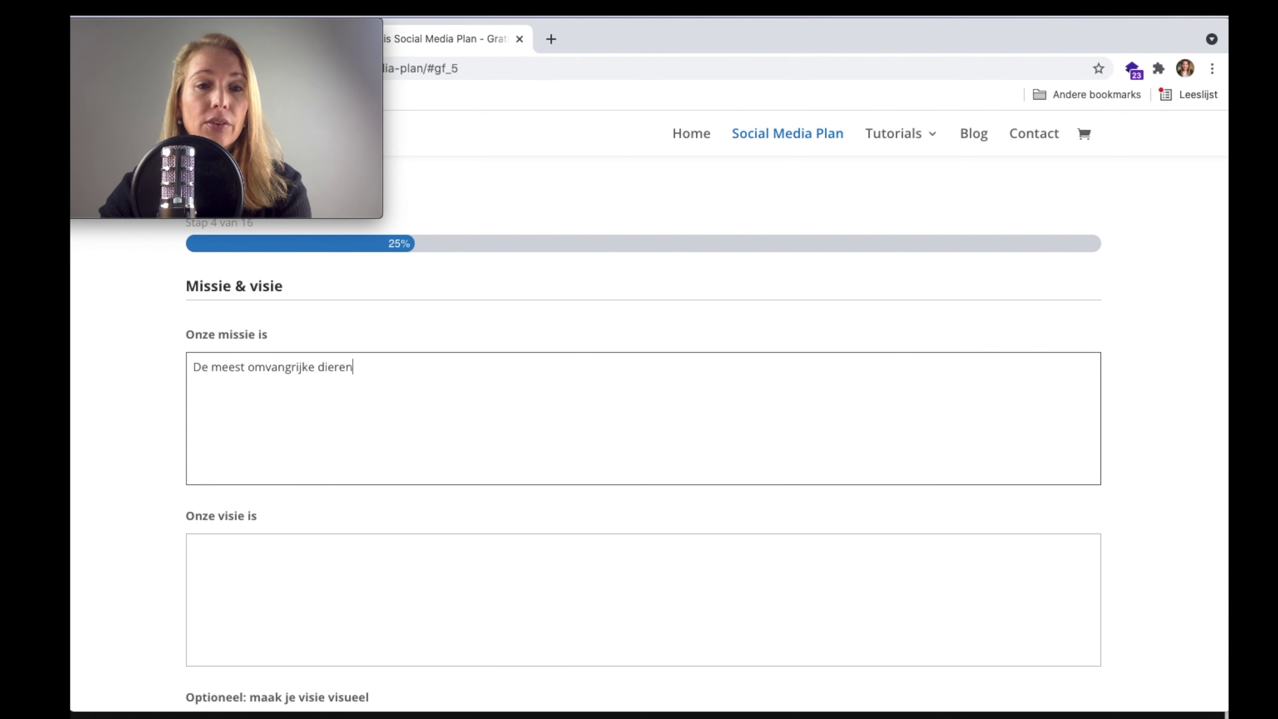
pyautogui.write('shop te zijn ')
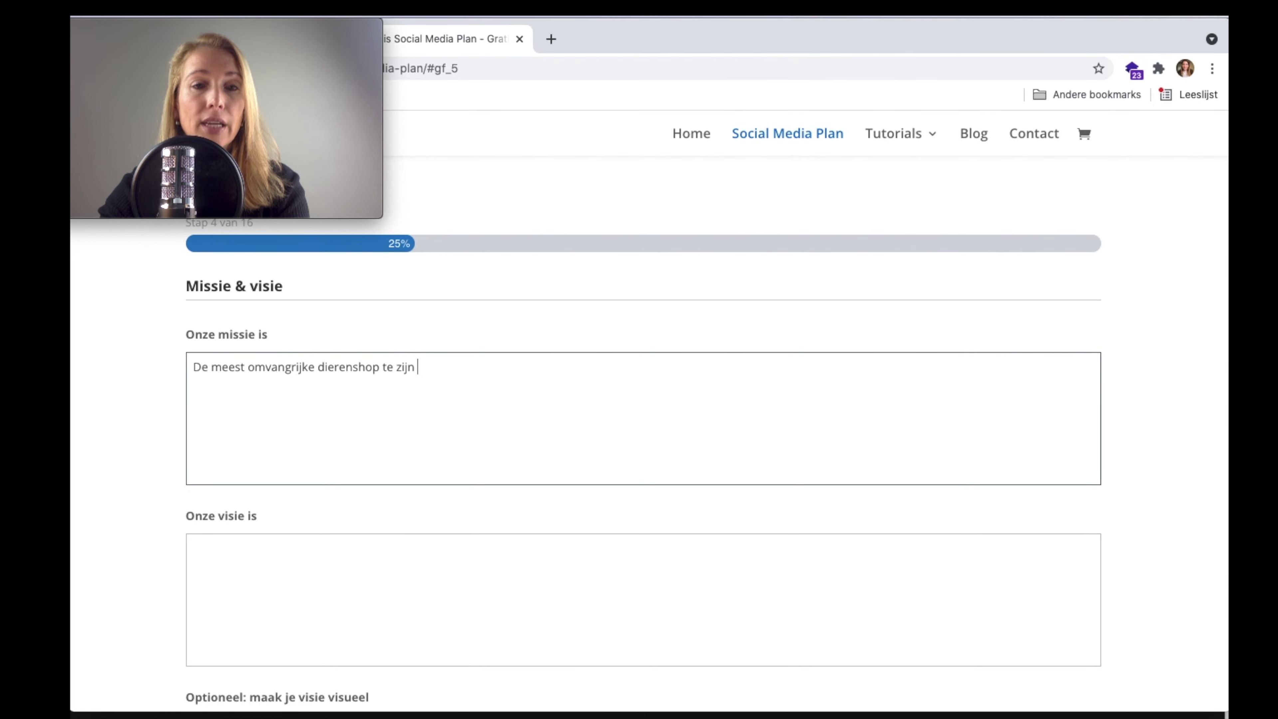
pyautogui.write('in de Benelux')
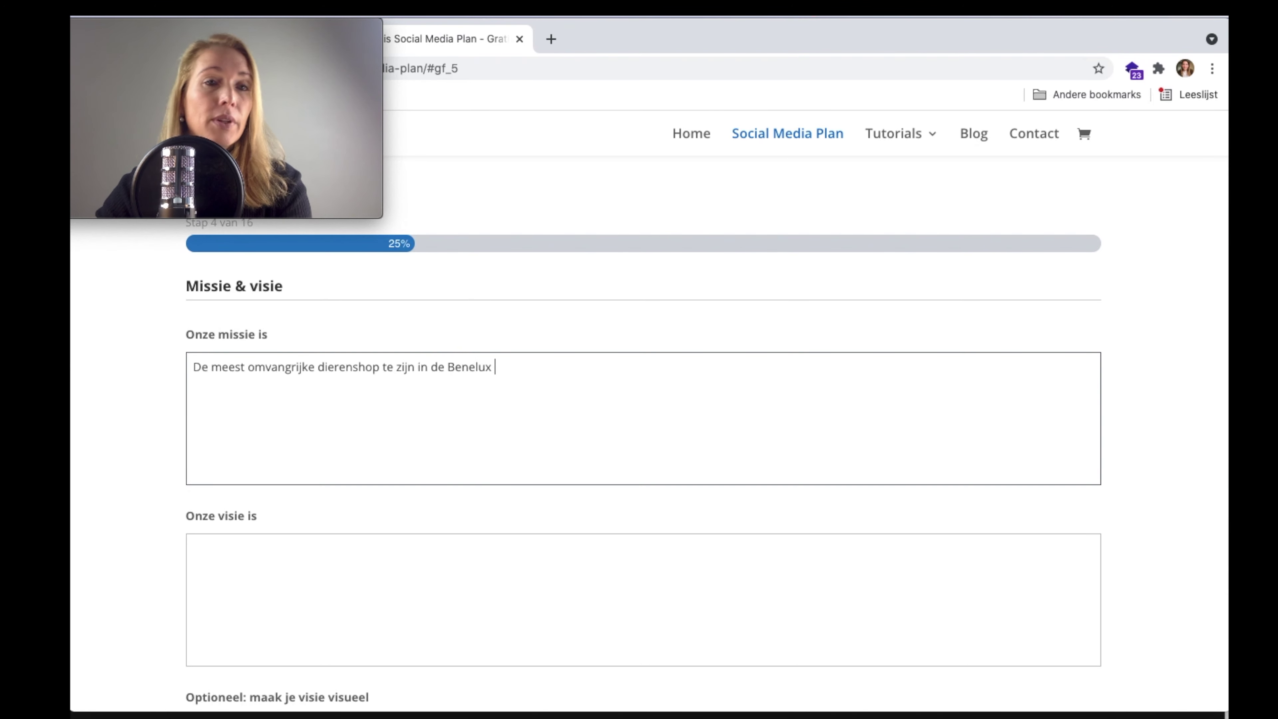
pyautogui.moveTo(530, 359); pyautogui.dragTo(210, 361)
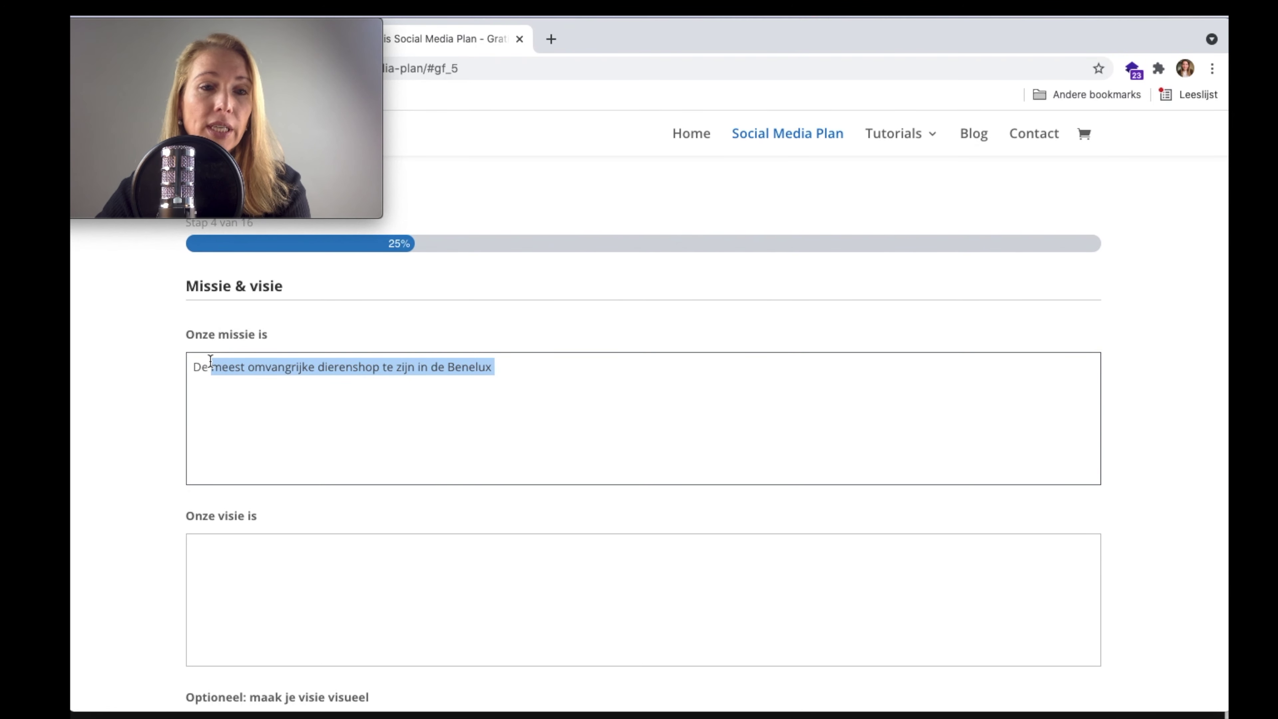
# - Write the vision 'Nummer 1 te zijn in het kleindiersegement -'
pyautogui.click(268, 605)
pyautogui.write('Nummer 1 t z')
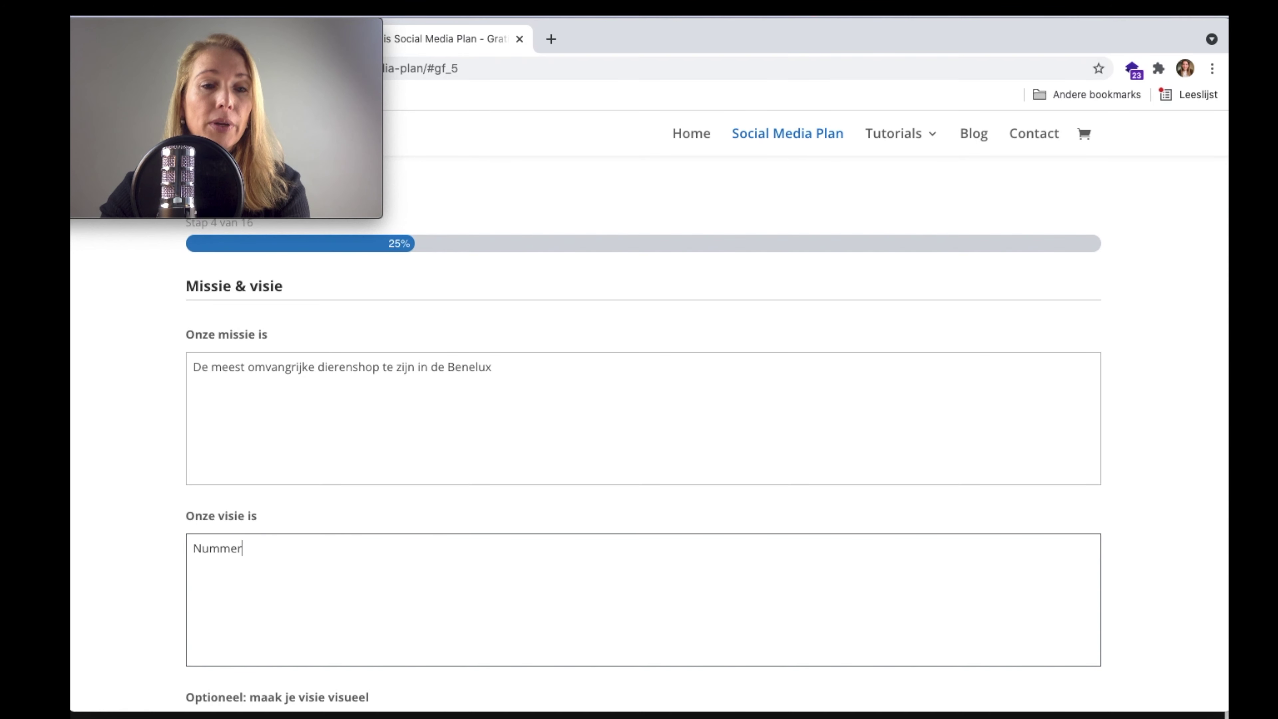
pyautogui.press('BackSpace')
pyautogui.press('BackSpace')
pyautogui.write('e zijn ')
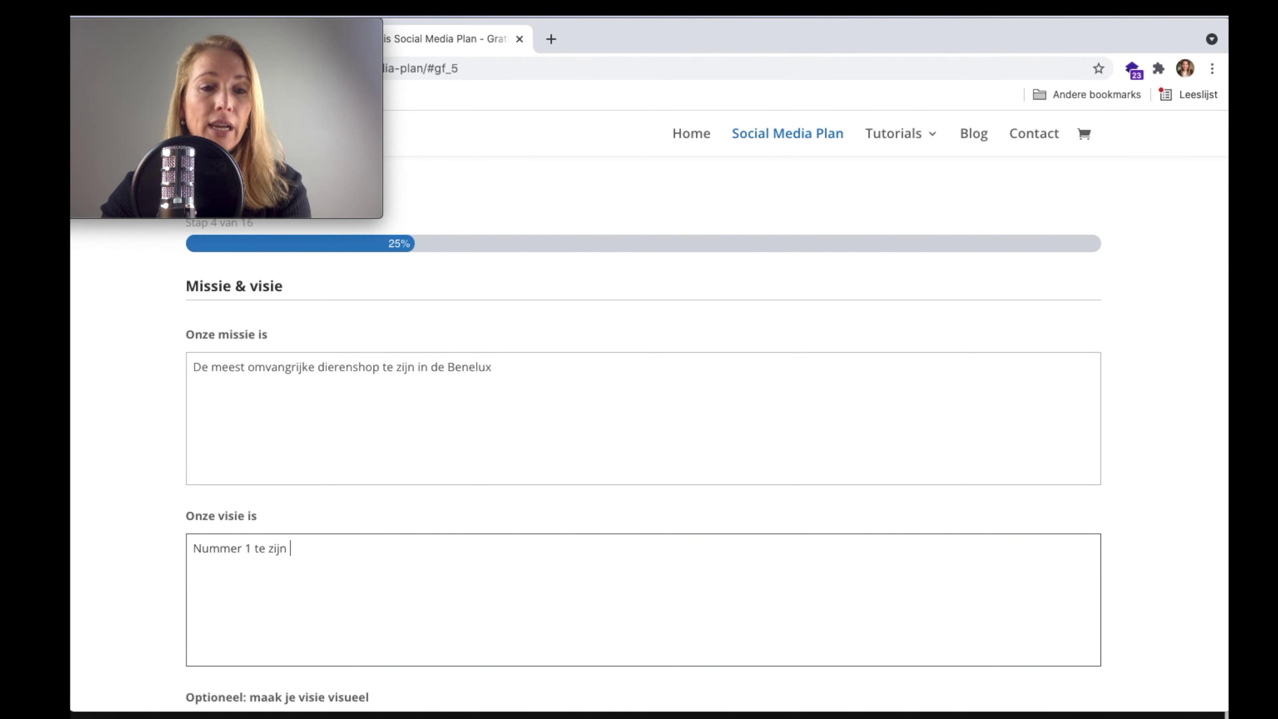
pyautogui.write('in het be')
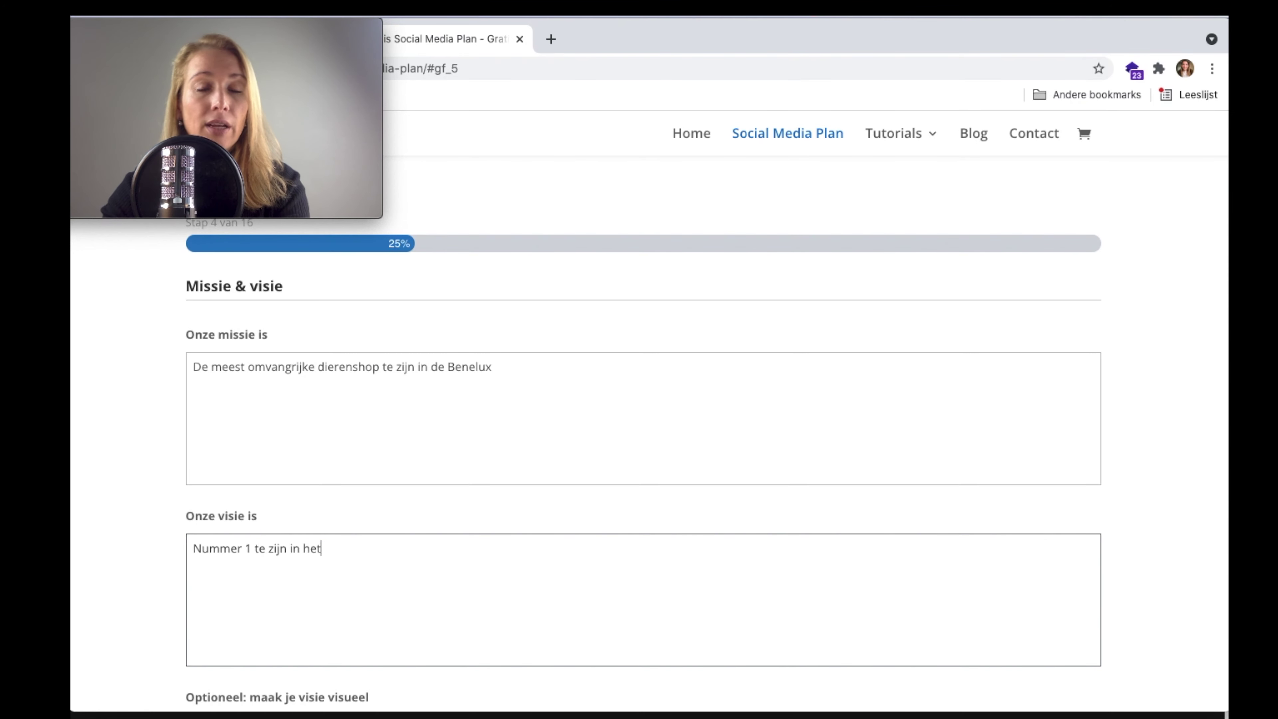
pyautogui.press('BackSpace')
pyautogui.press('BackSpace')
pyautogui.press('BackSpace')
pyautogui.write('kl')
pyautogui.press('BackSpace')
pyautogui.press('BackSpace')
pyautogui.press('BackSpace')
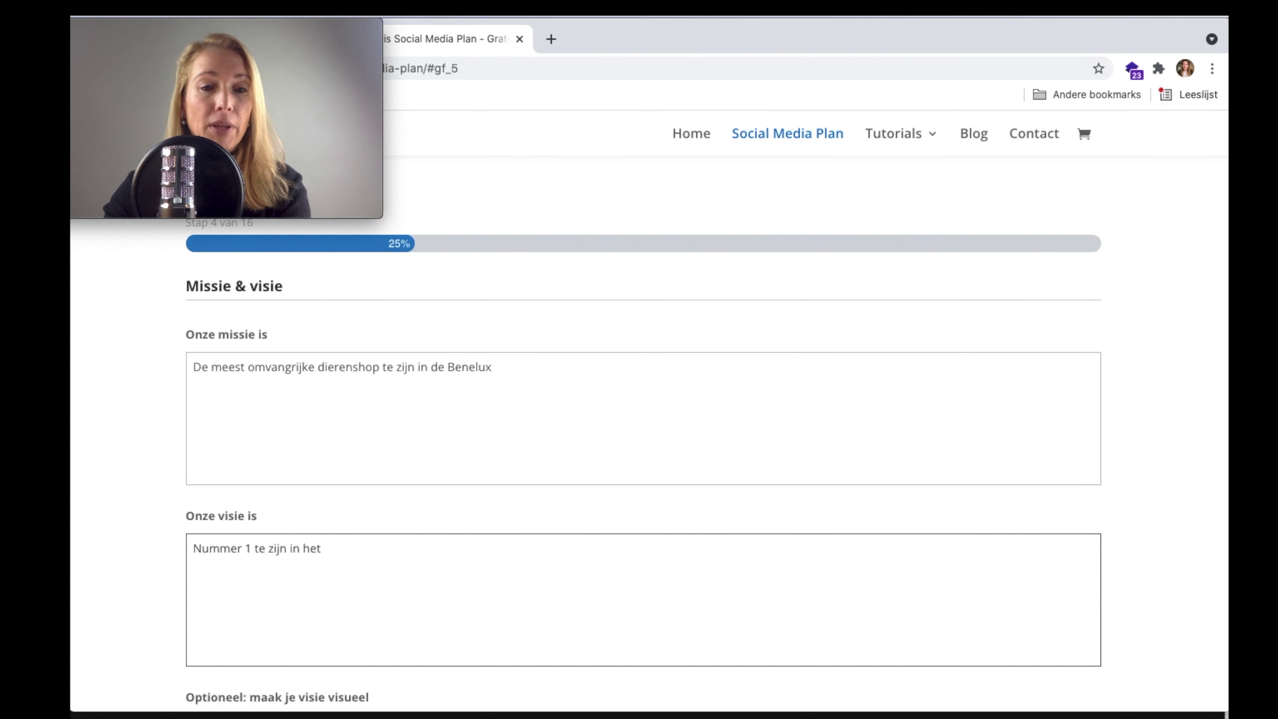
pyautogui.write('kleindiers')
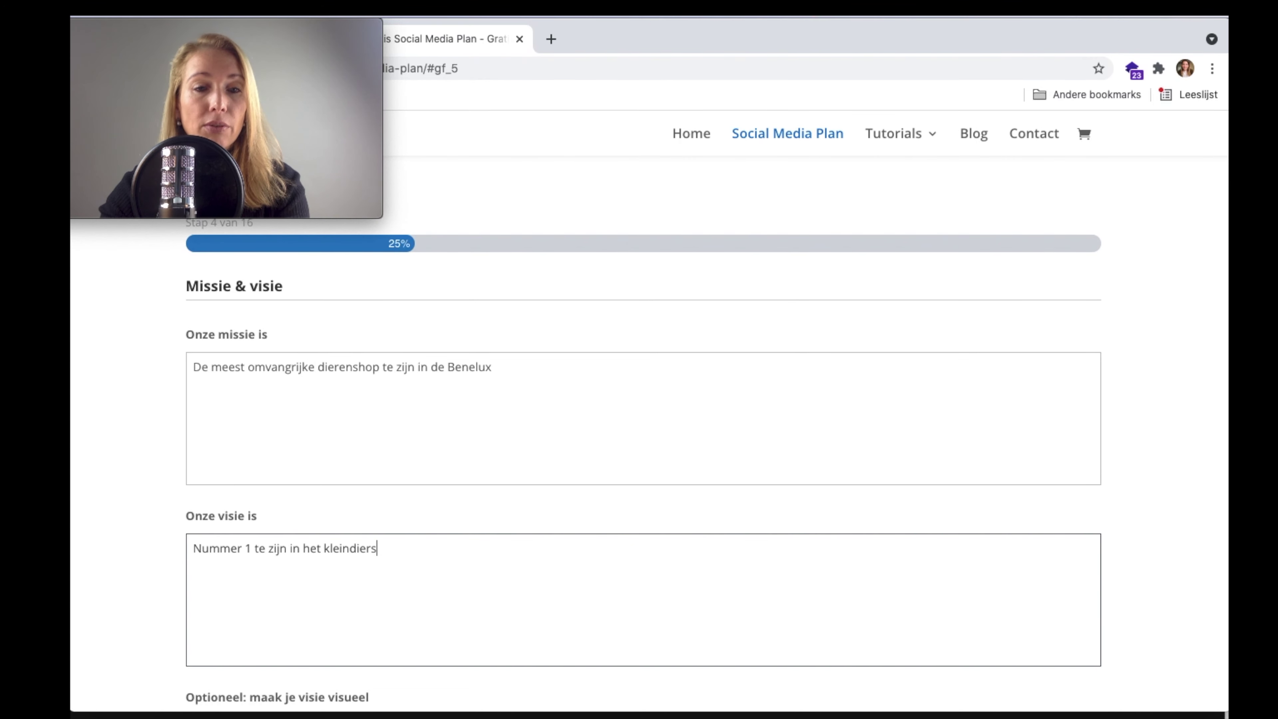
pyautogui.write('egement -')
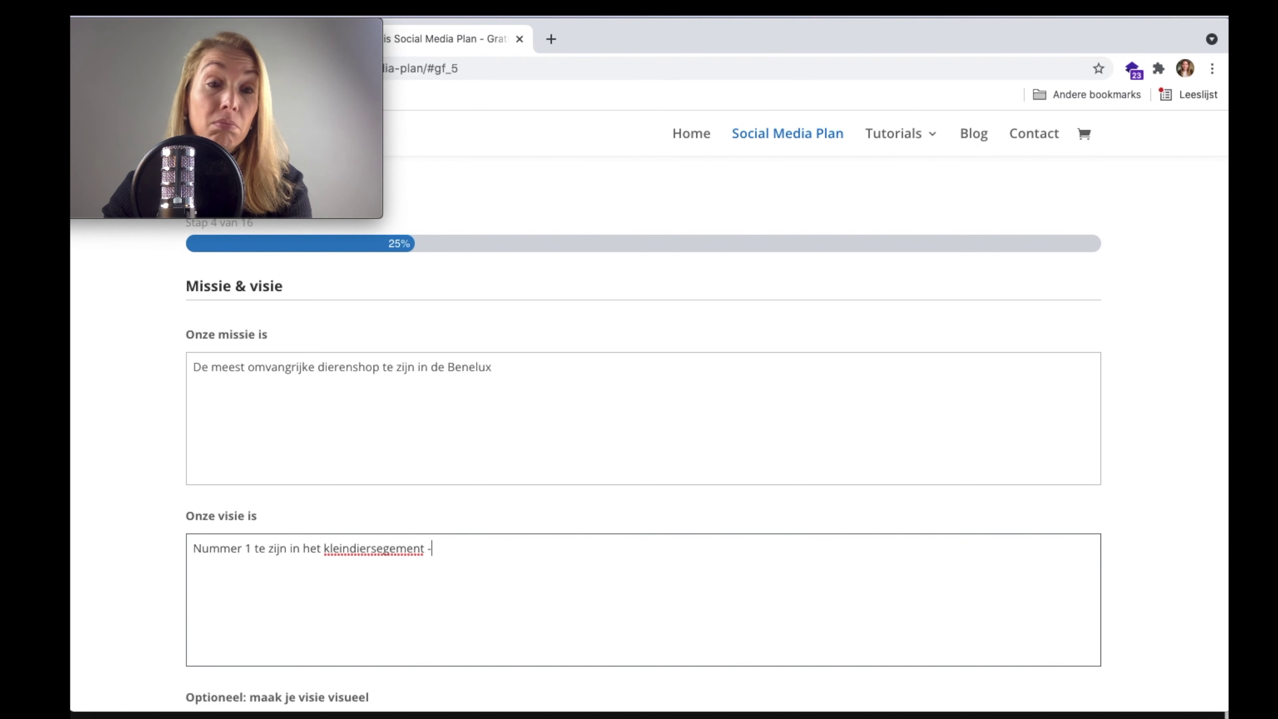
pyautogui.scroll(-10, 303, 551)
pyautogui.scroll(4, 303, 553)
pyautogui.scroll(1, 303, 553)
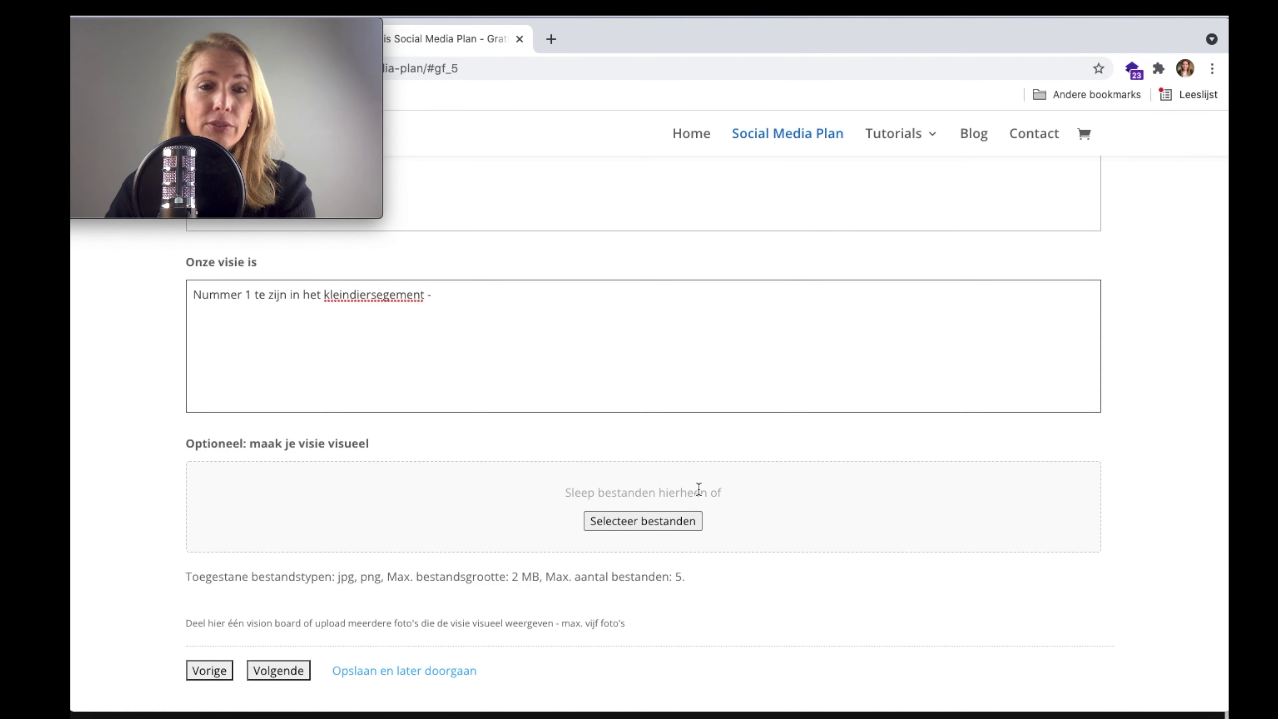
pyautogui.scroll(-3, 664, 521)
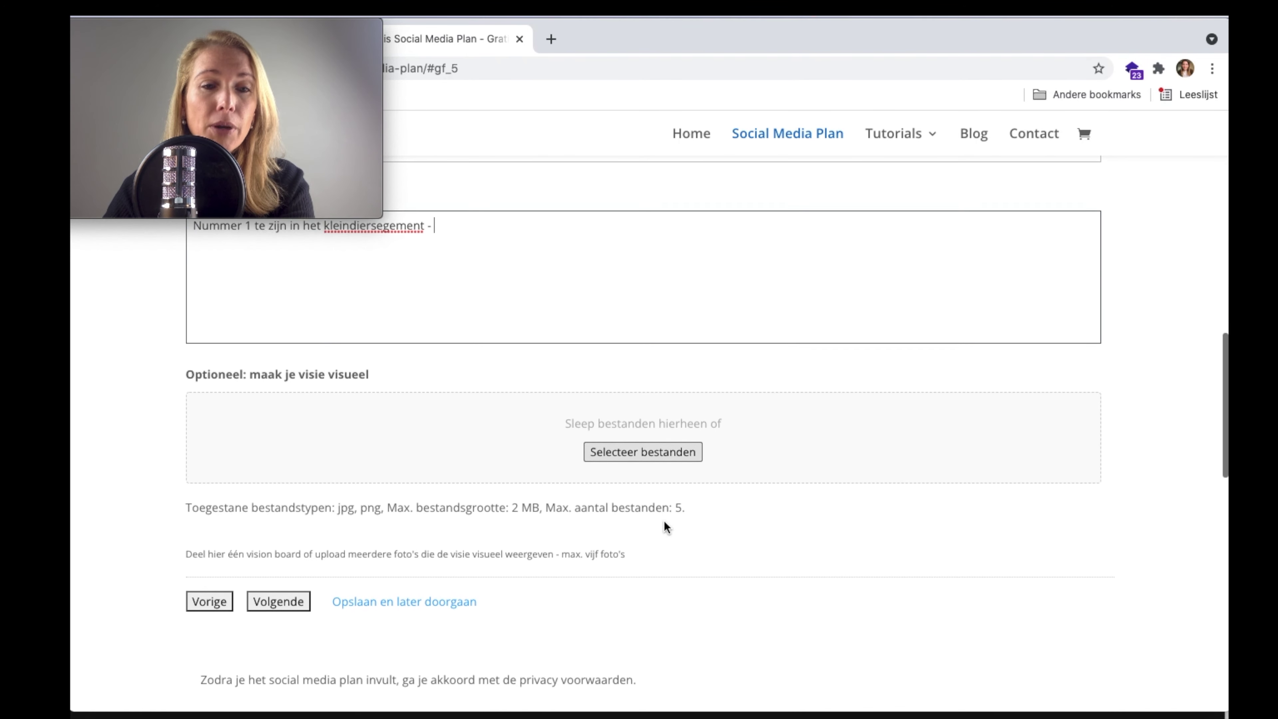
# - Tick organisation goals Groeien (financieel), Marge verhogen and Nieuwe doelgroepen bereiken
pyautogui.click(292, 604)
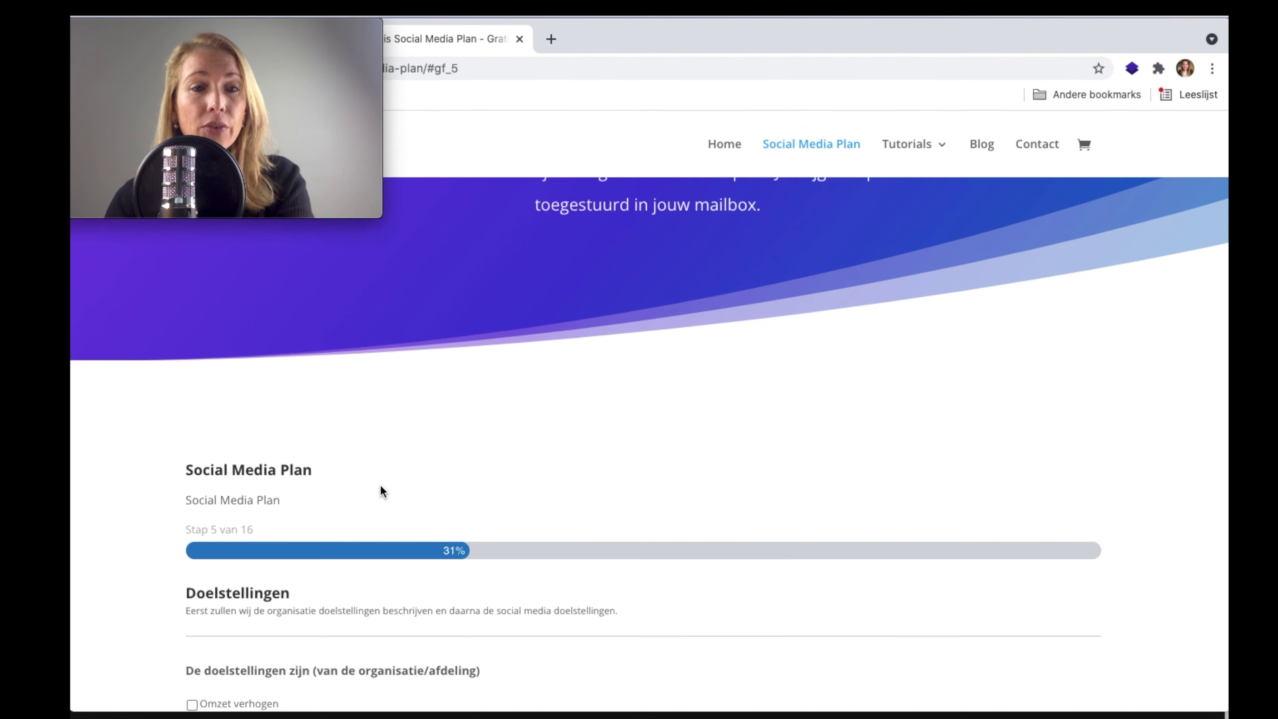
pyautogui.scroll(-3, 381, 485)
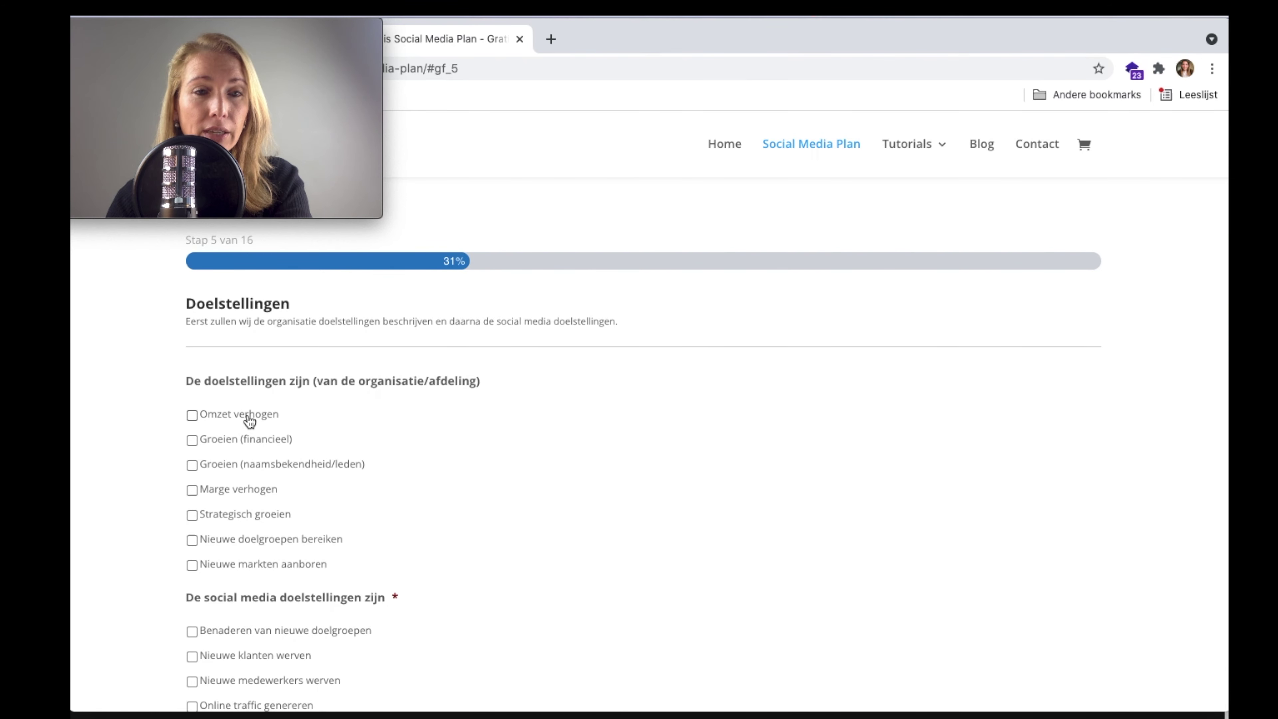
pyautogui.scroll(-1, 249, 421)
pyautogui.click(249, 420)
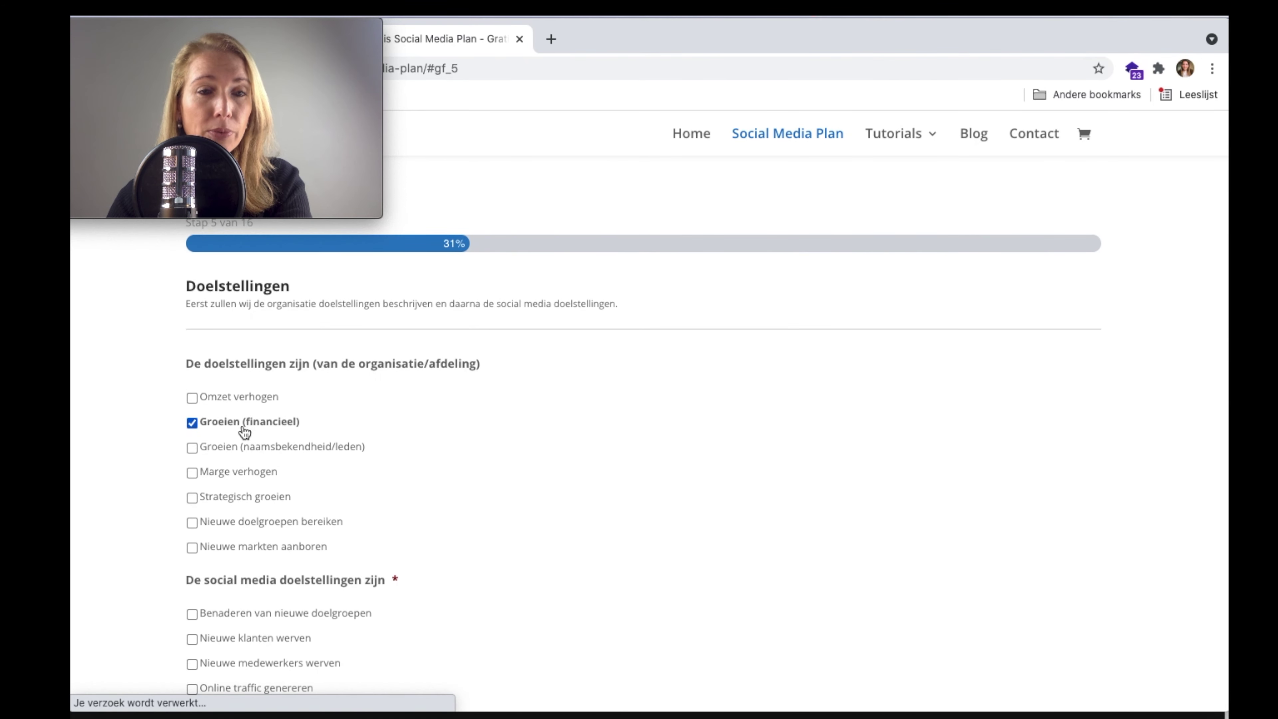
pyautogui.click(242, 471)
pyautogui.scroll(-3, 430, 468)
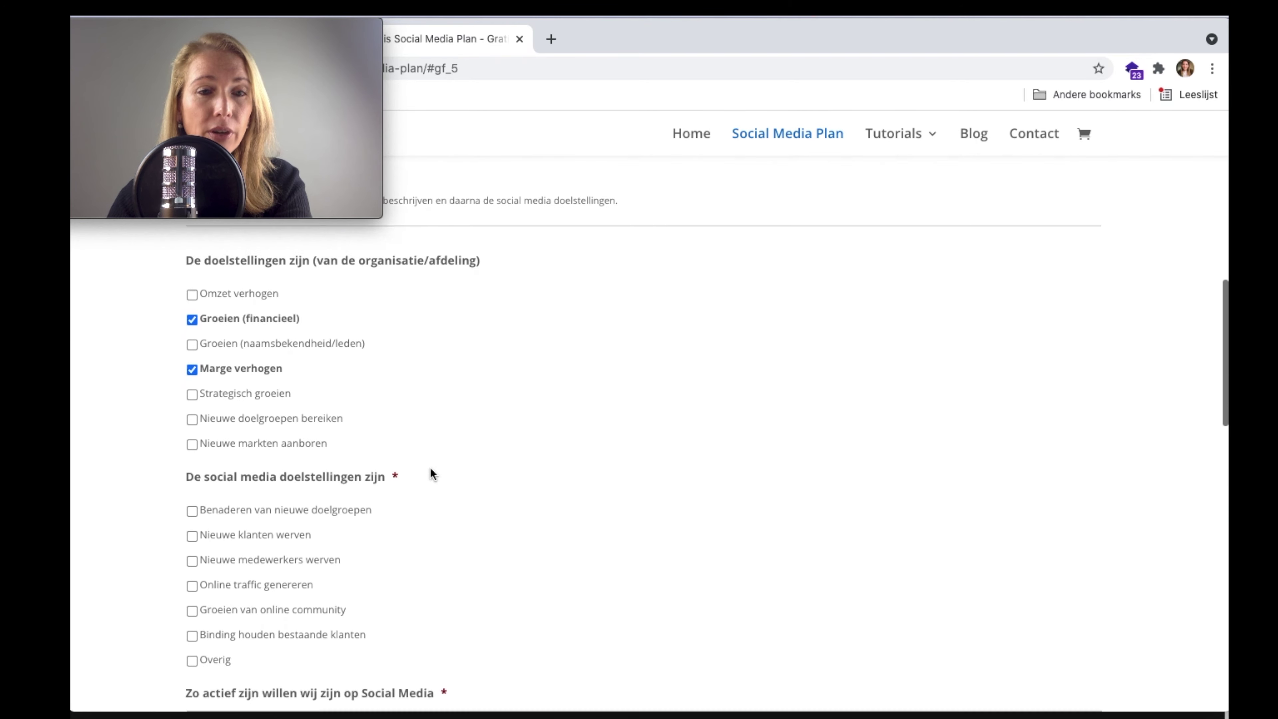
pyautogui.click(314, 408)
# - Tick social media goals Benaderen van nieuwe doelgroepen and Nieuwe klanten werven
pyautogui.scroll(-2, 587, 436)
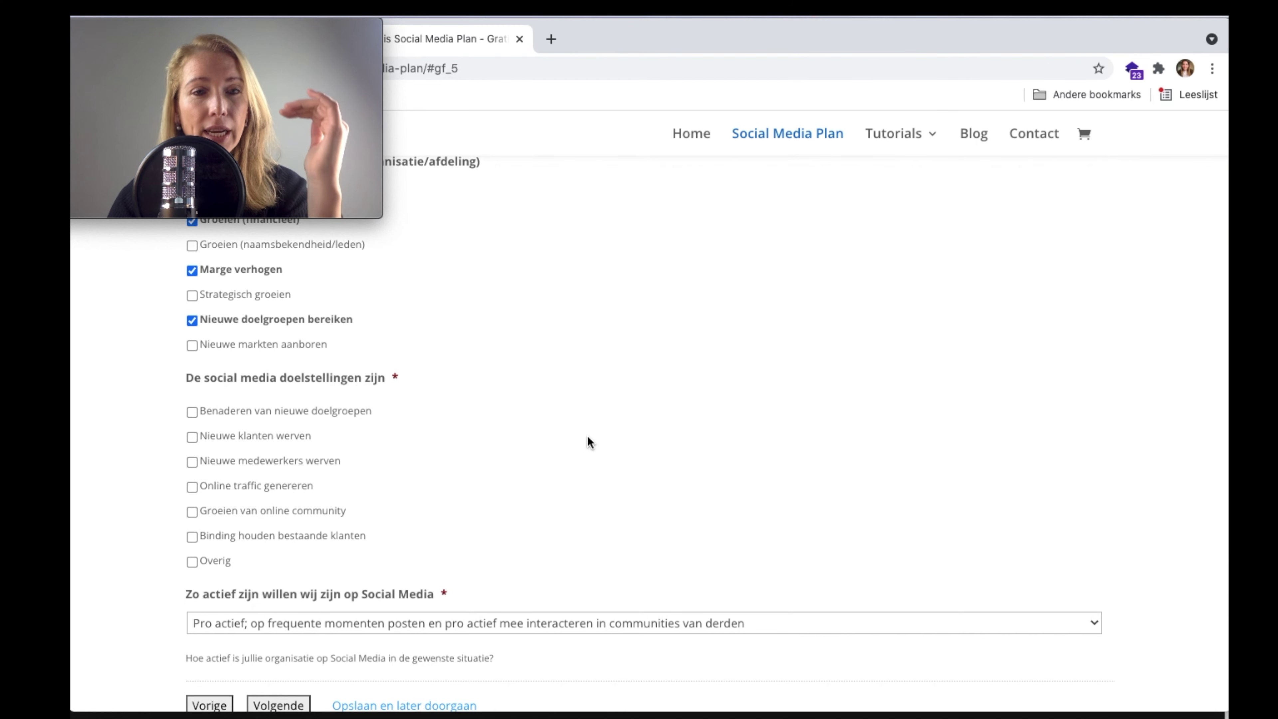
pyautogui.scroll(-1, 587, 437)
pyautogui.scroll(-1, 587, 437)
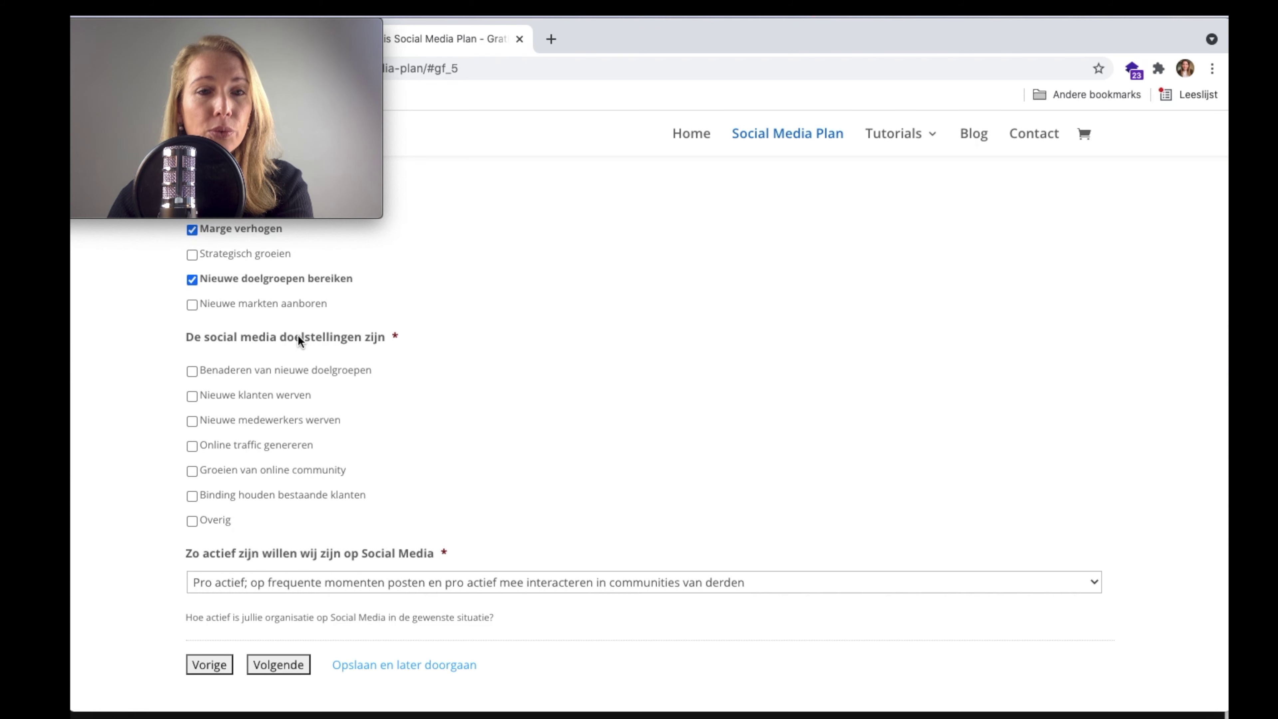
pyautogui.click(299, 378)
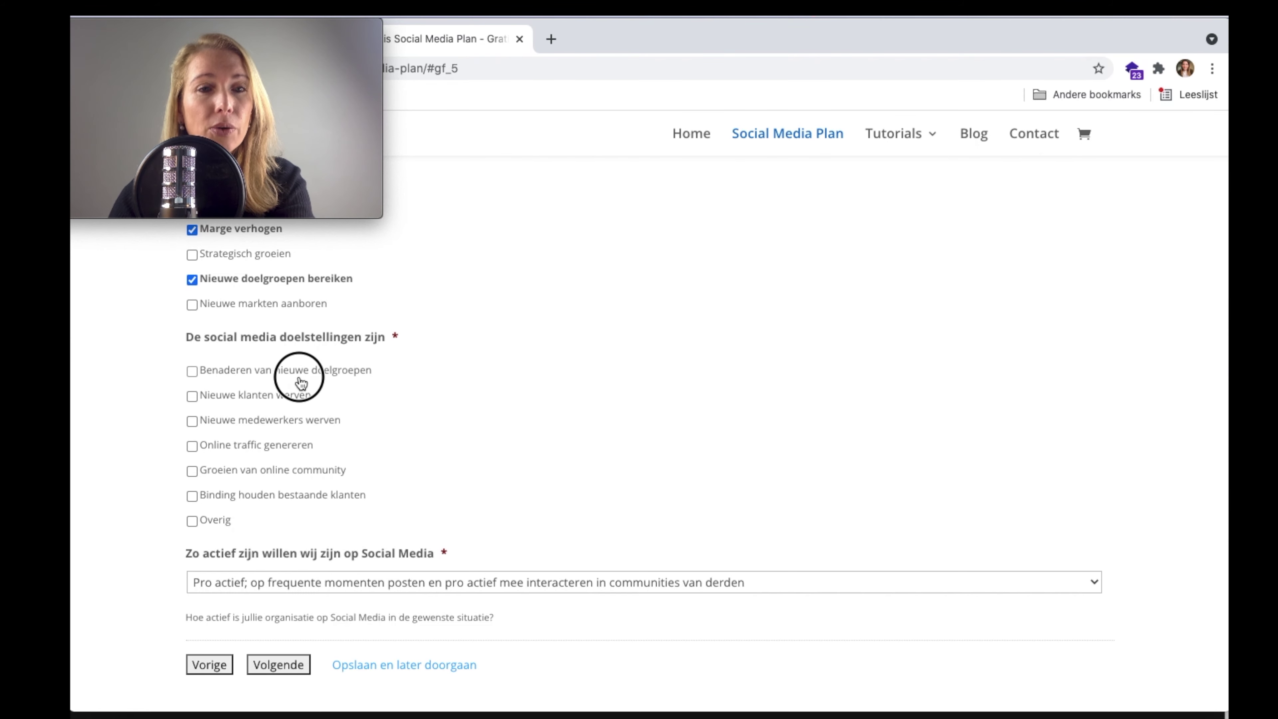
pyautogui.scroll(-1, 524, 453)
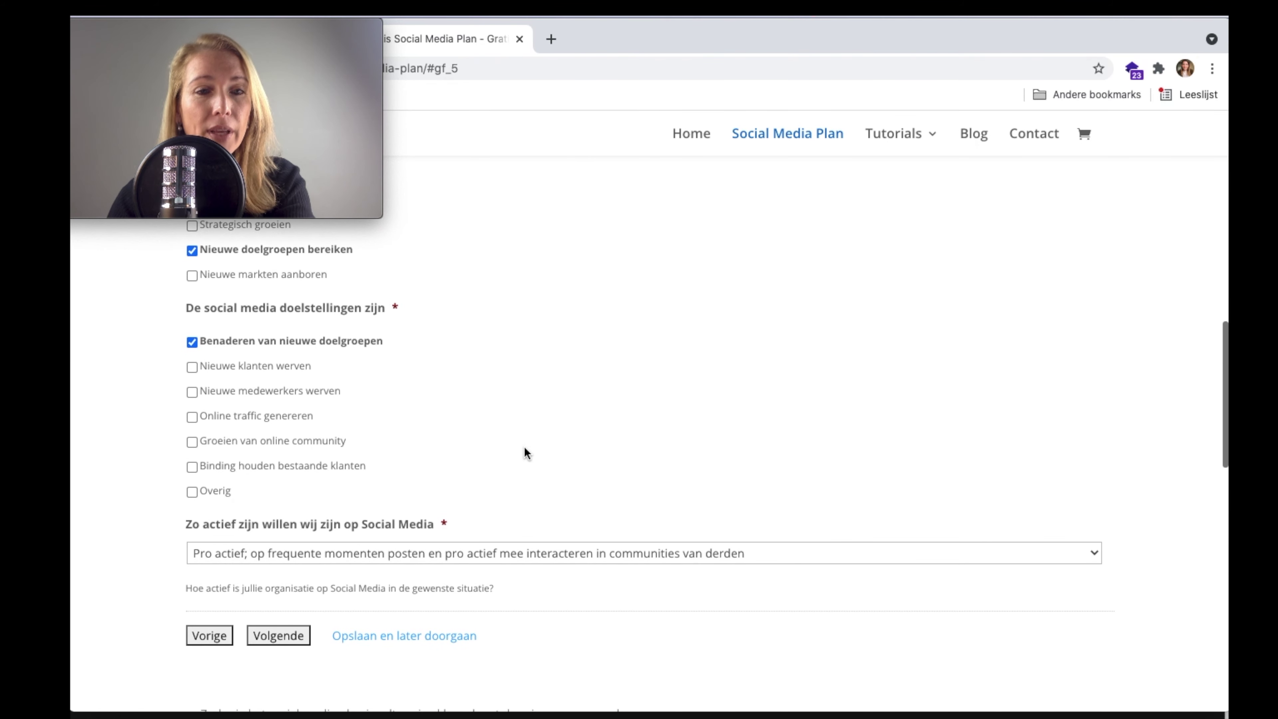
pyautogui.click(278, 368)
# - Set the desired social media activity level to Actief and advance to Doelgroepen
pyautogui.scroll(-1, 381, 412)
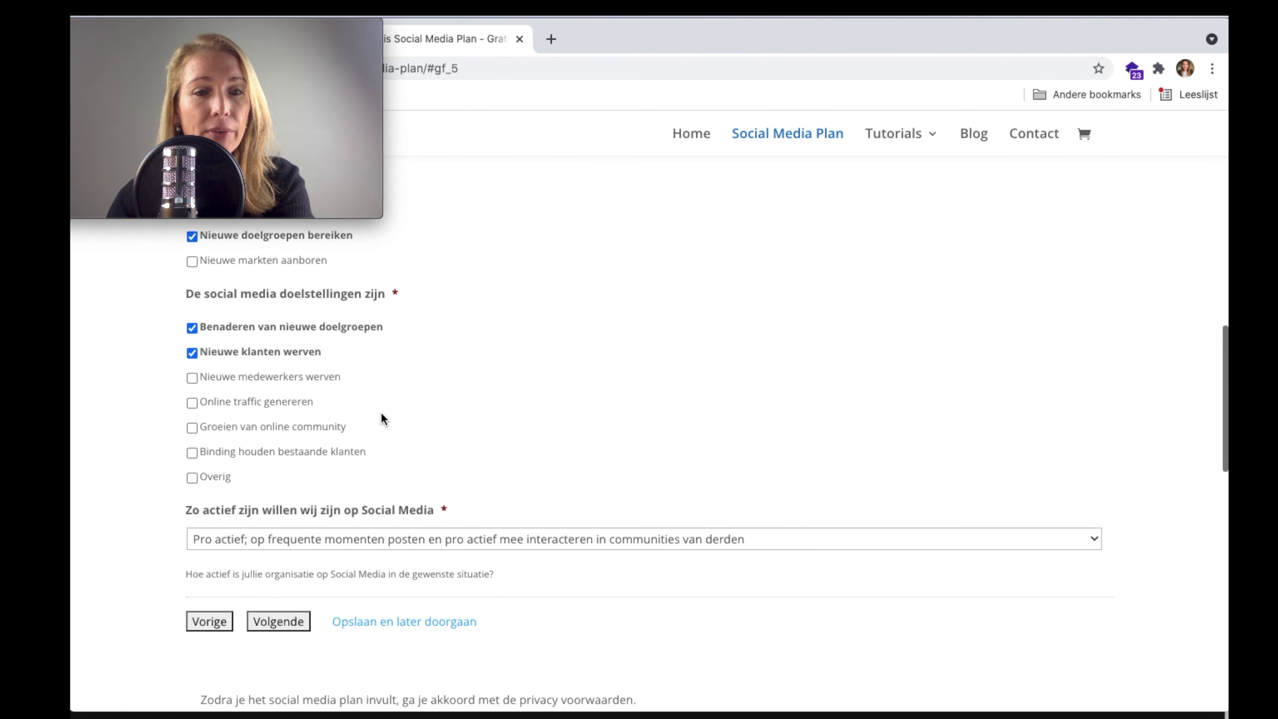
pyautogui.scroll(-1, 389, 421)
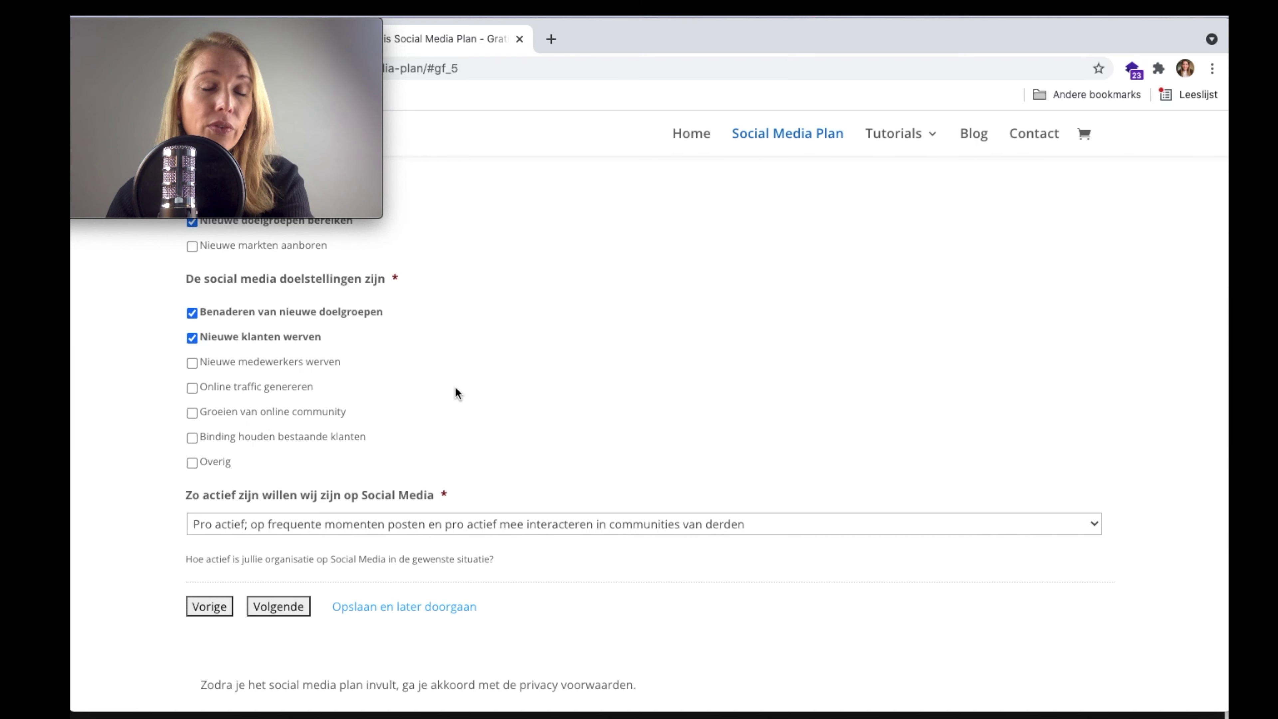
pyautogui.scroll(-4, 455, 388)
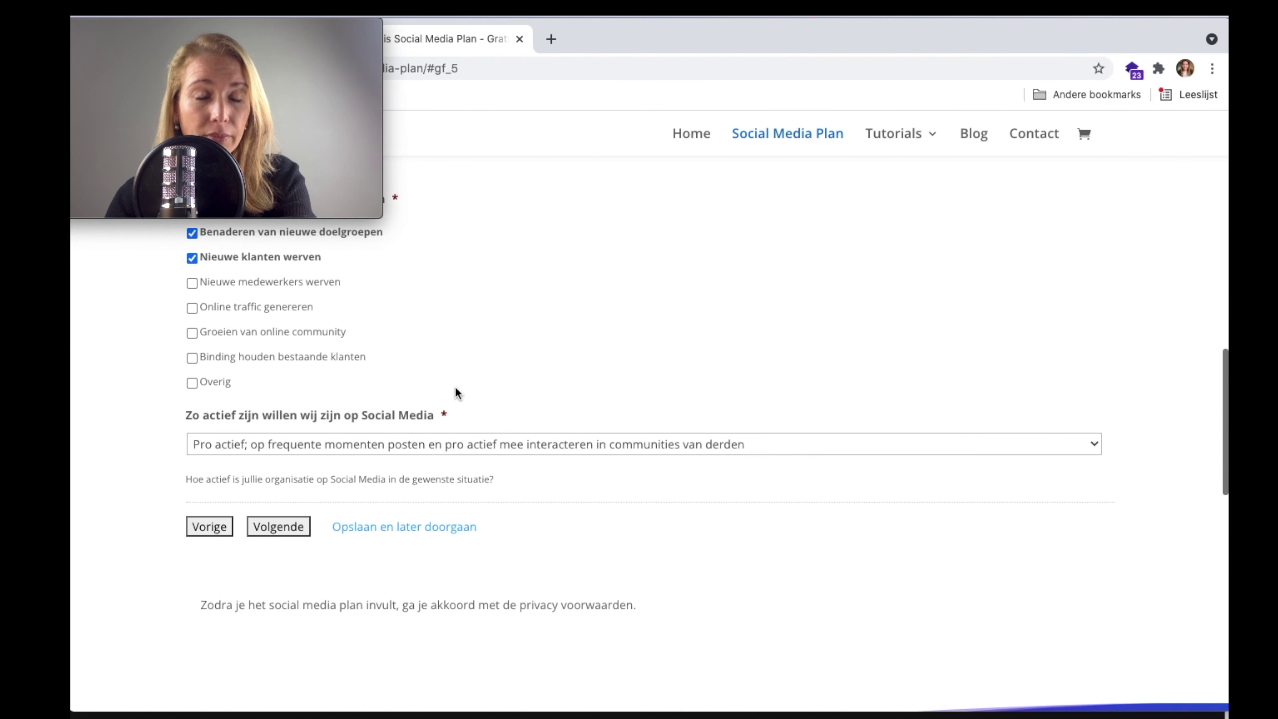
pyautogui.scroll(-1, 455, 387)
pyautogui.scroll(-1, 369, 379)
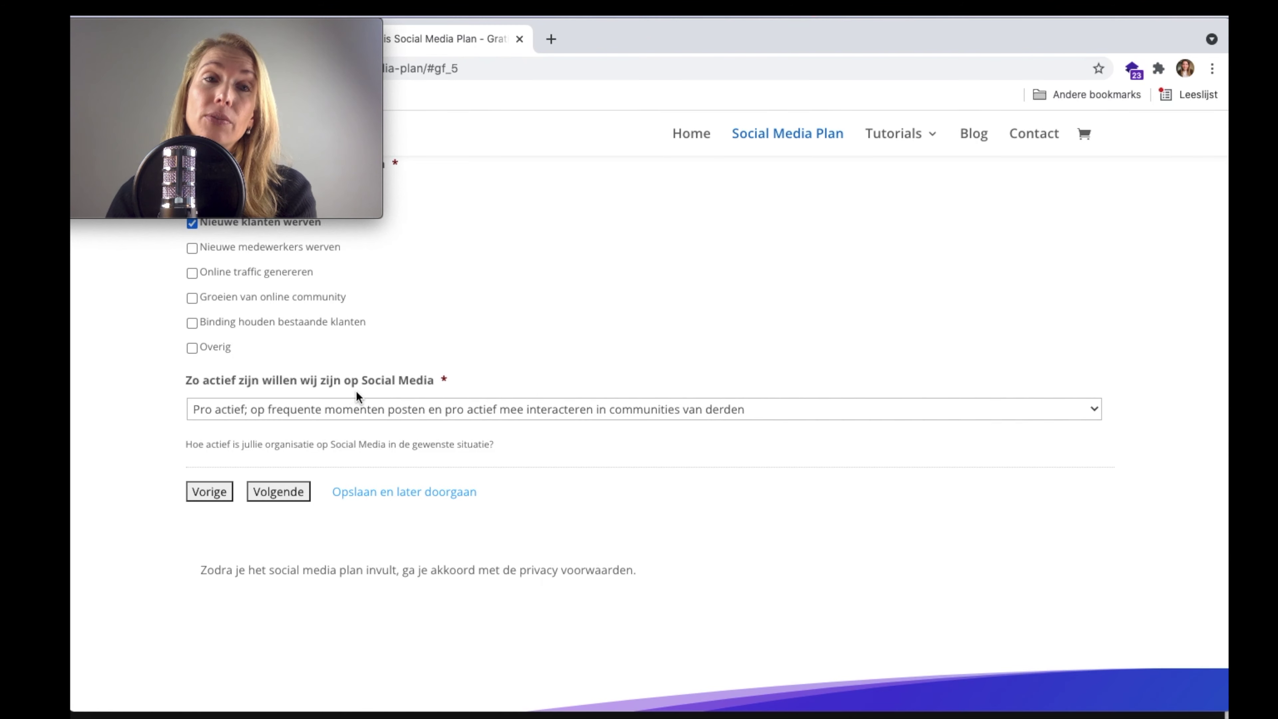
pyautogui.click(359, 412)
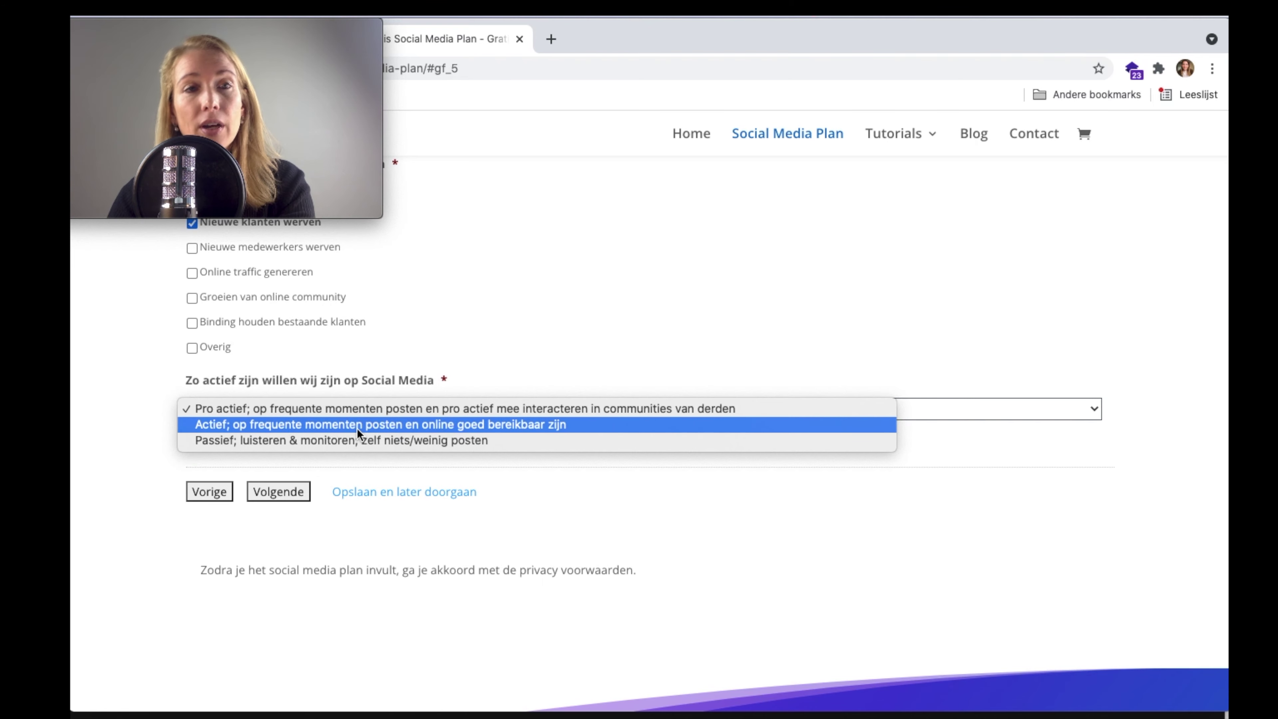
pyautogui.click(358, 429)
pyautogui.click(274, 494)
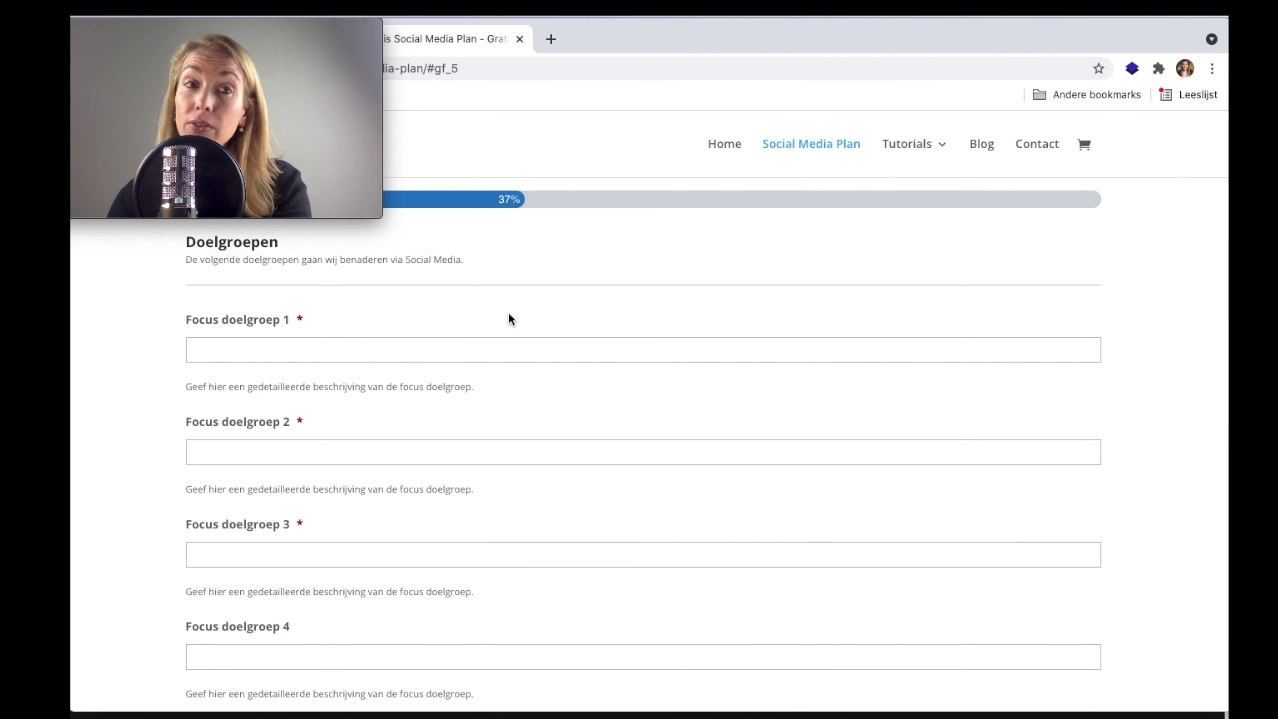
pyautogui.click(469, 341)
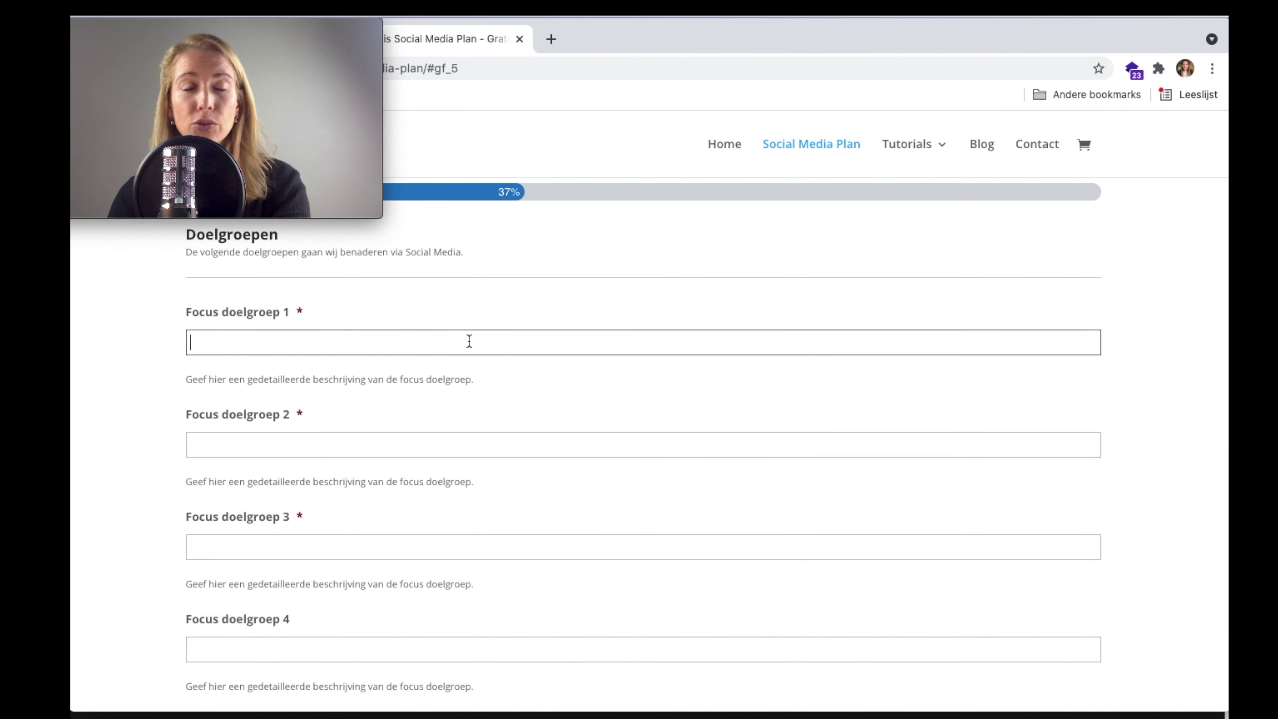
pyautogui.scroll(-1, 469, 342)
pyautogui.scroll(2, 469, 342)
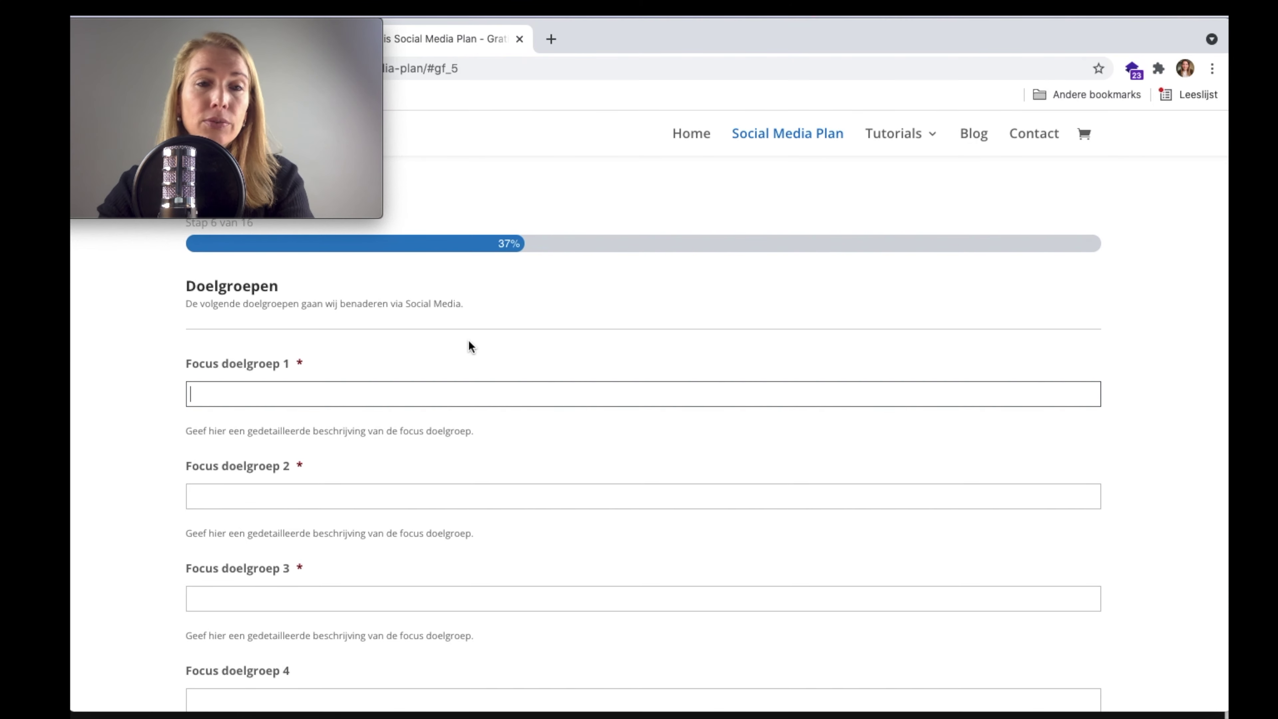
# - Enter focus target groups 1 and 2 as Cavia eigenaren and Honden eigenaren
pyautogui.write('Cava')
pyautogui.write('i')
pyautogui.press('BackSpace')
pyautogui.press('BackSpace')
pyautogui.press('BackSpace')
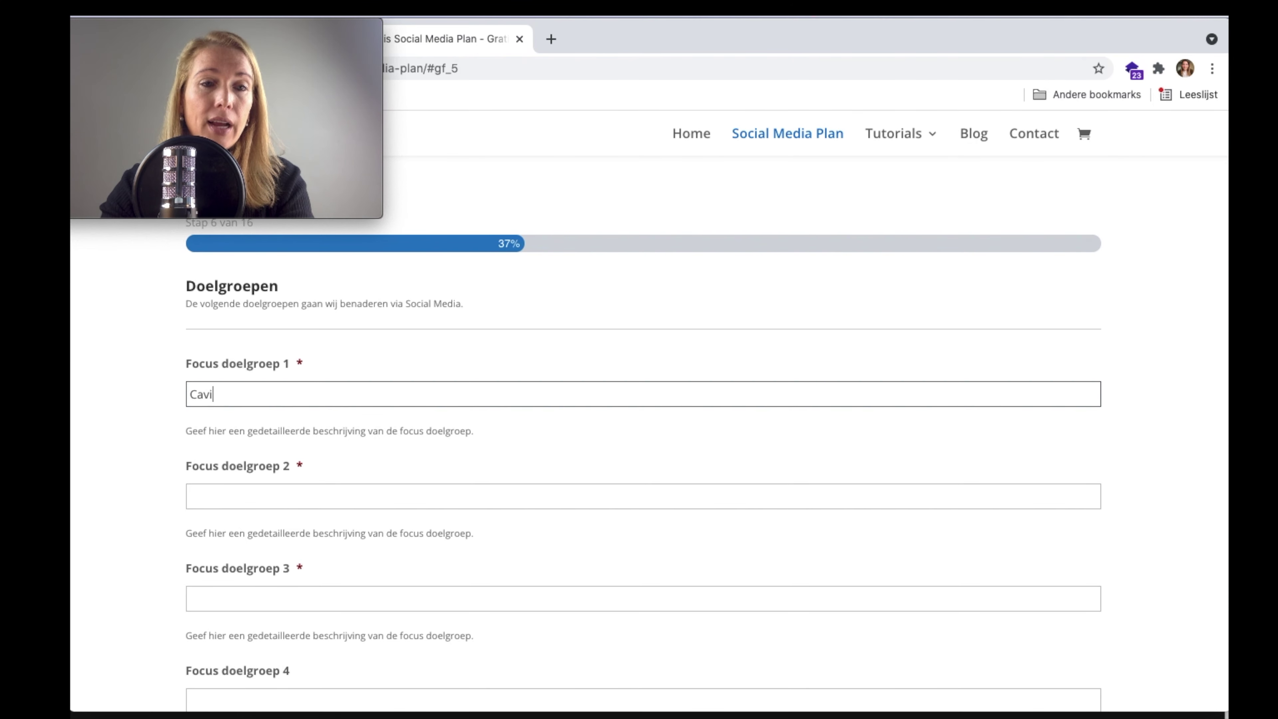
pyautogui.write('ia egen')
pyautogui.press('BackSpace')
pyautogui.press('BackSpace')
pyautogui.press('BackSpace')
pyautogui.write('igenaren')
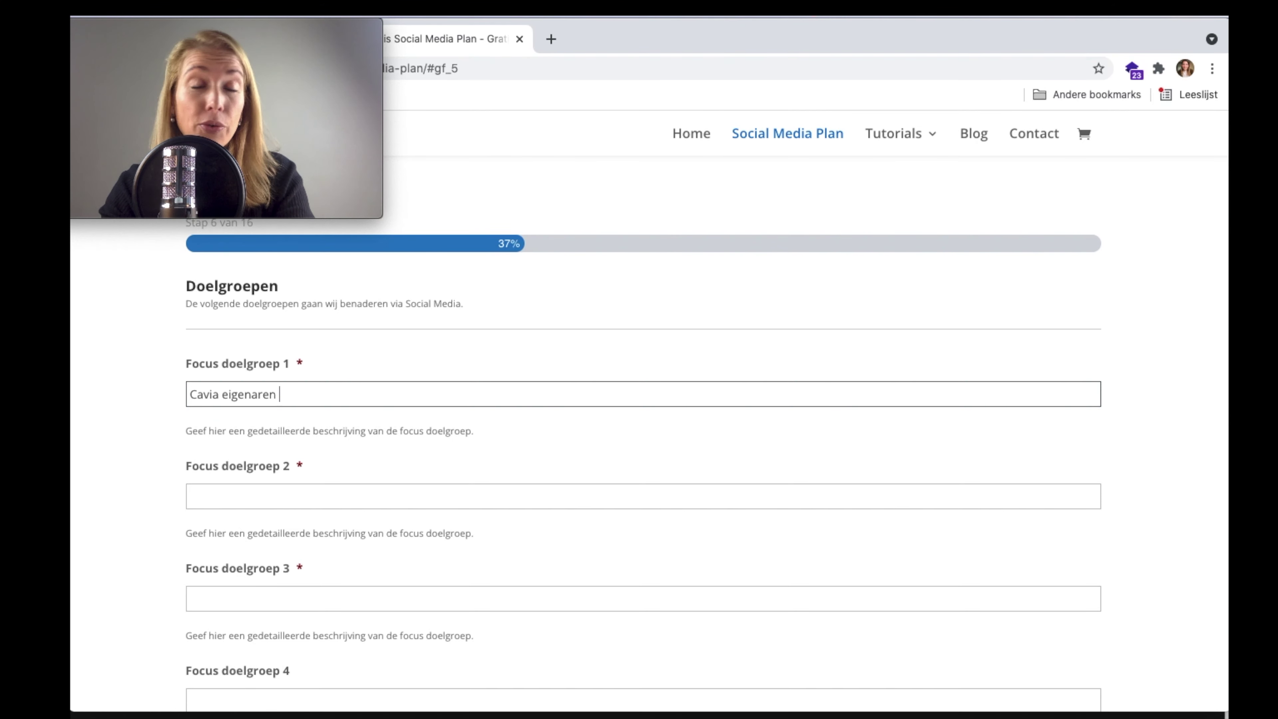
pyautogui.click(437, 489)
pyautogui.write('Hondene')
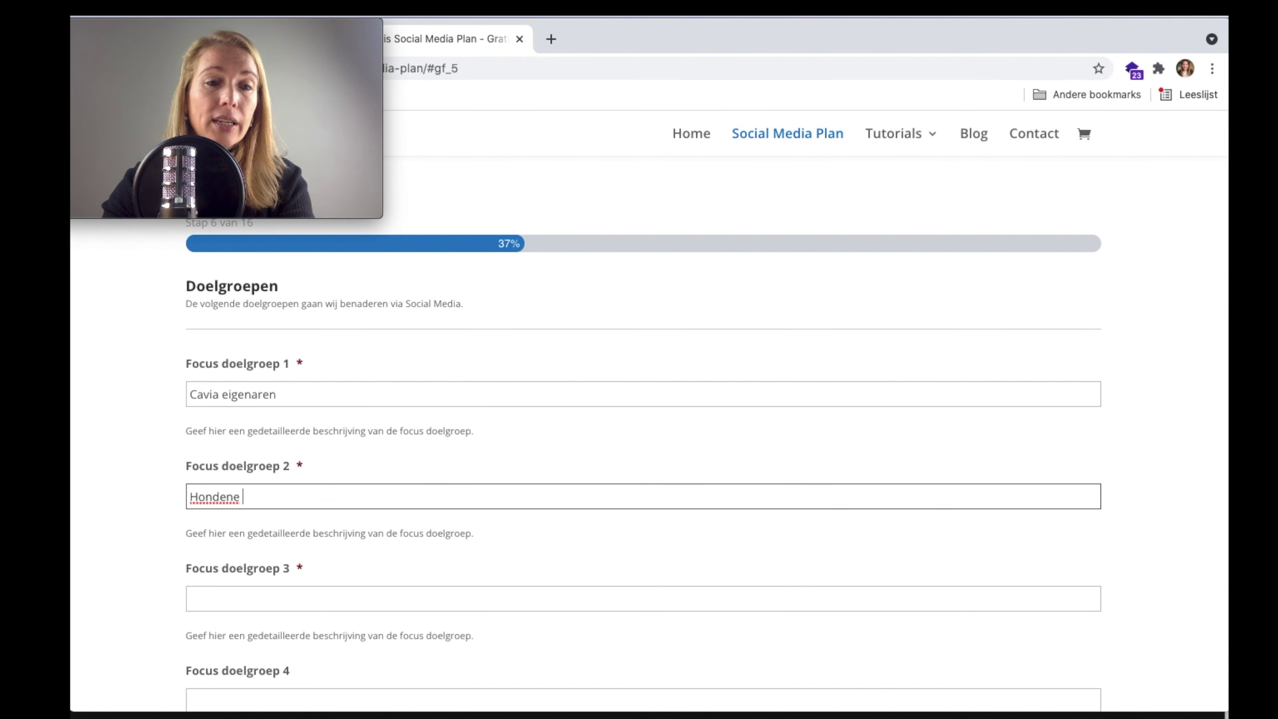
pyautogui.press('BackSpace')
pyautogui.press('BackSpace')
pyautogui.write('eigenaren')
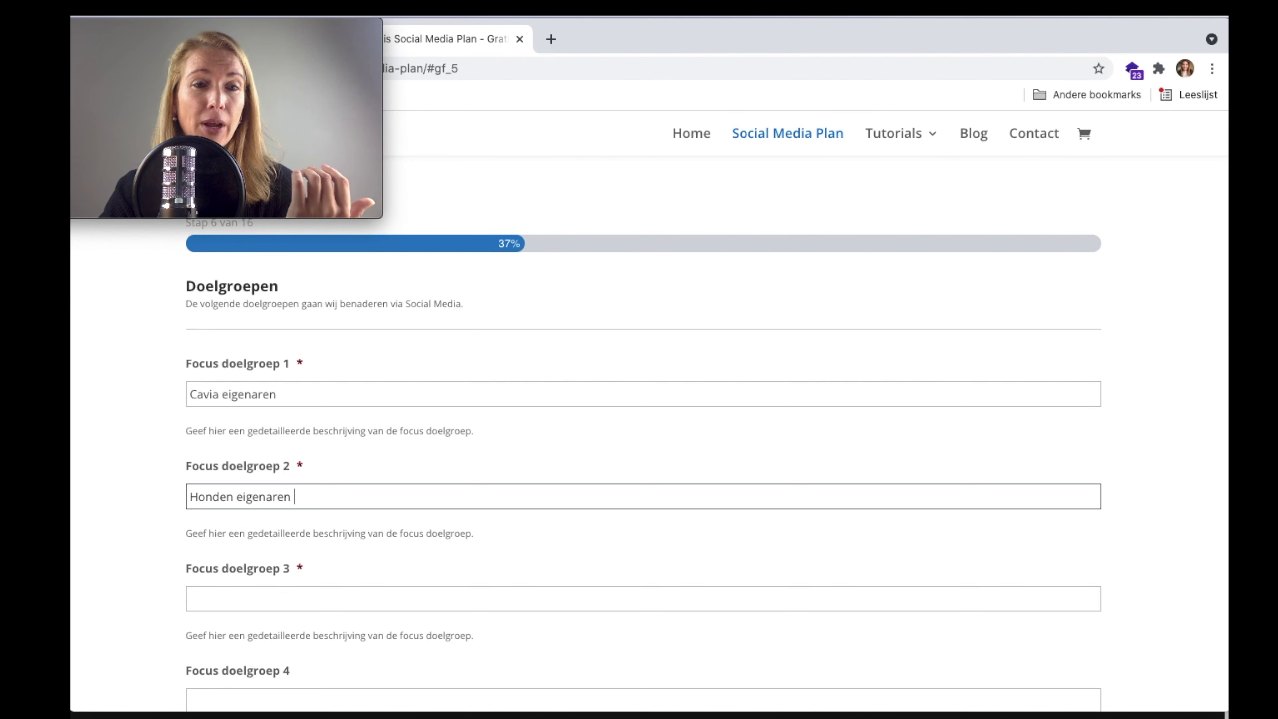
# - Enter 'Katten eigenaren' in the Focus doelgroep 3 field
pyautogui.scroll(-1, 708, 459)
pyautogui.scroll(-1, 708, 442)
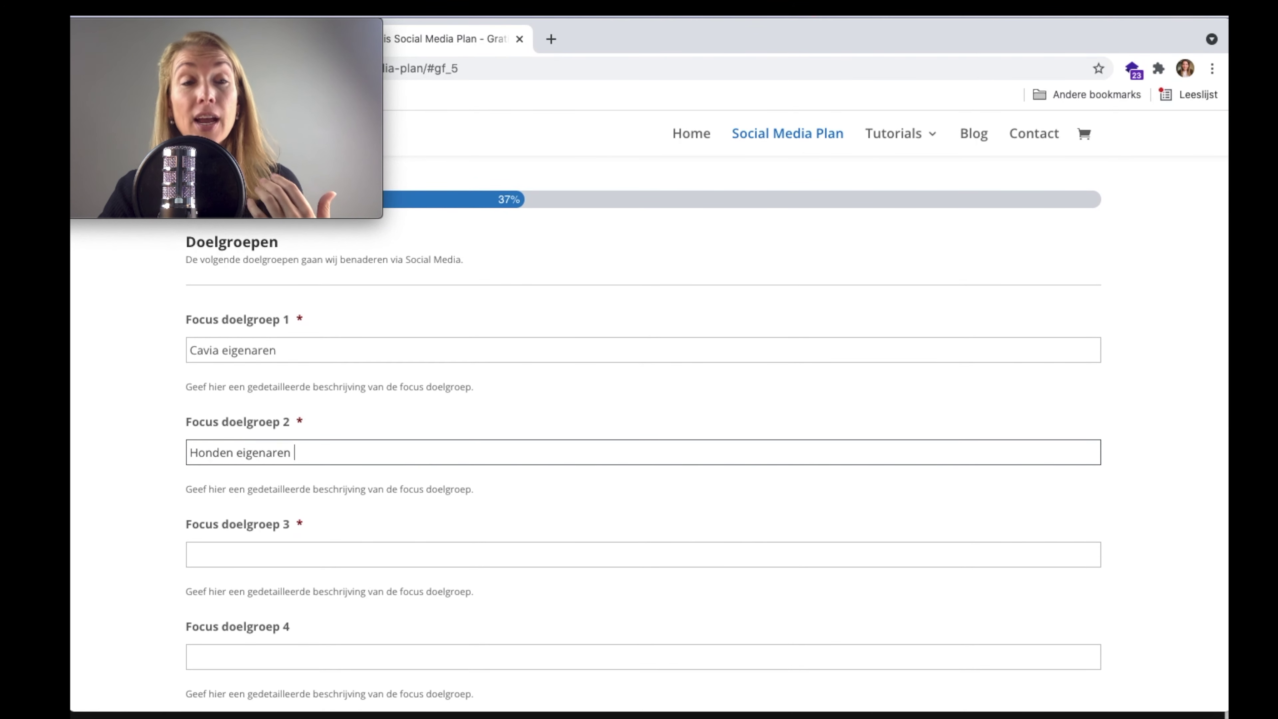
pyautogui.scroll(-1, 643, 438)
pyautogui.scroll(-2, 643, 437)
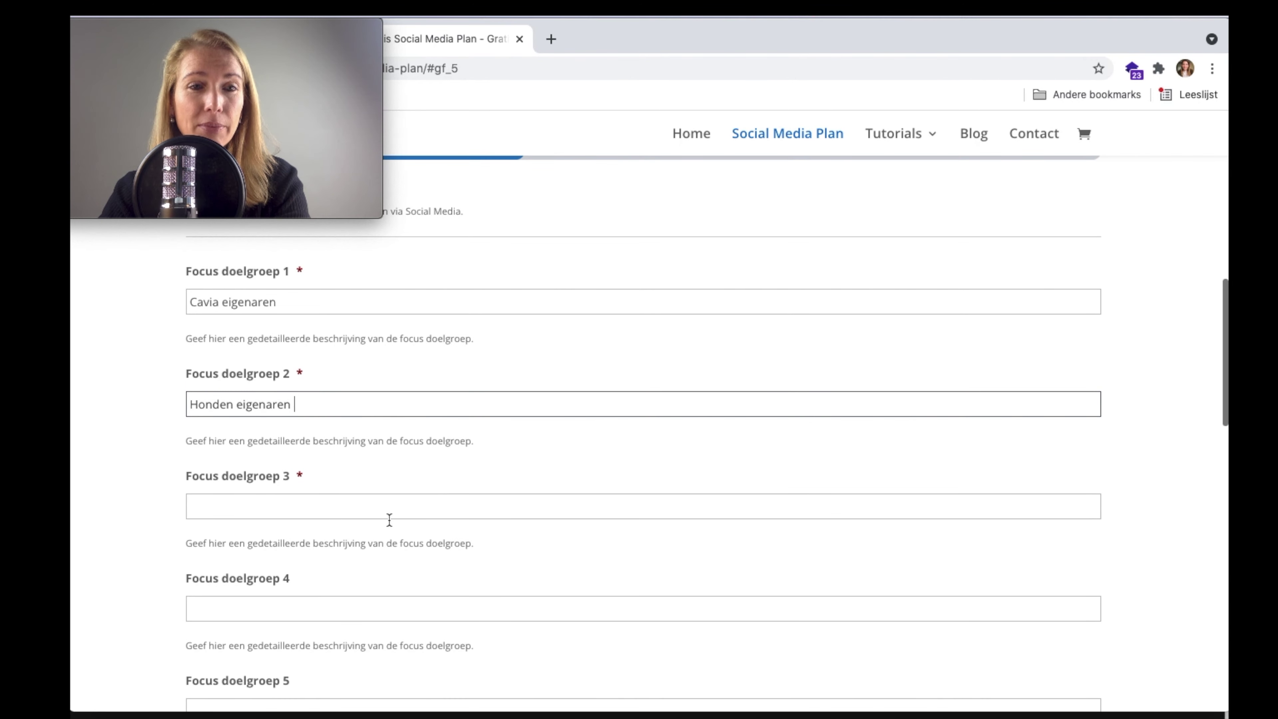
pyautogui.click(397, 496)
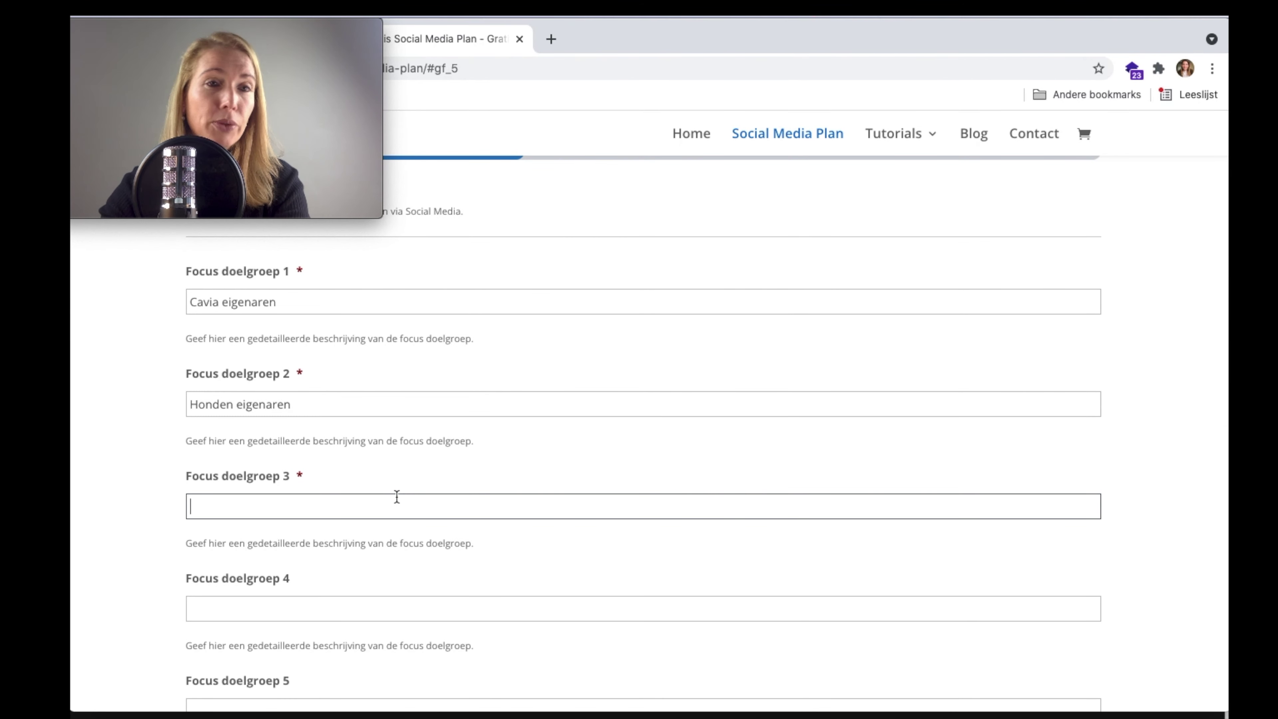
pyautogui.write('Katte')
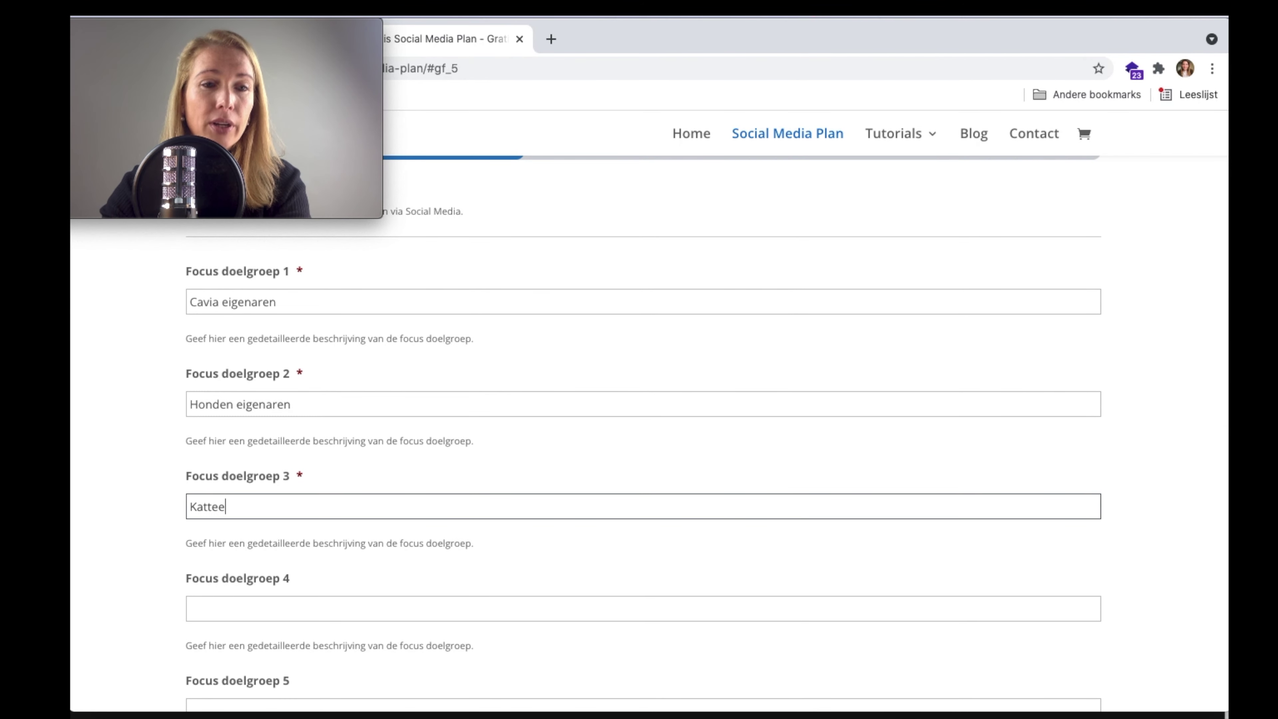
pyautogui.write('n eigenaren')
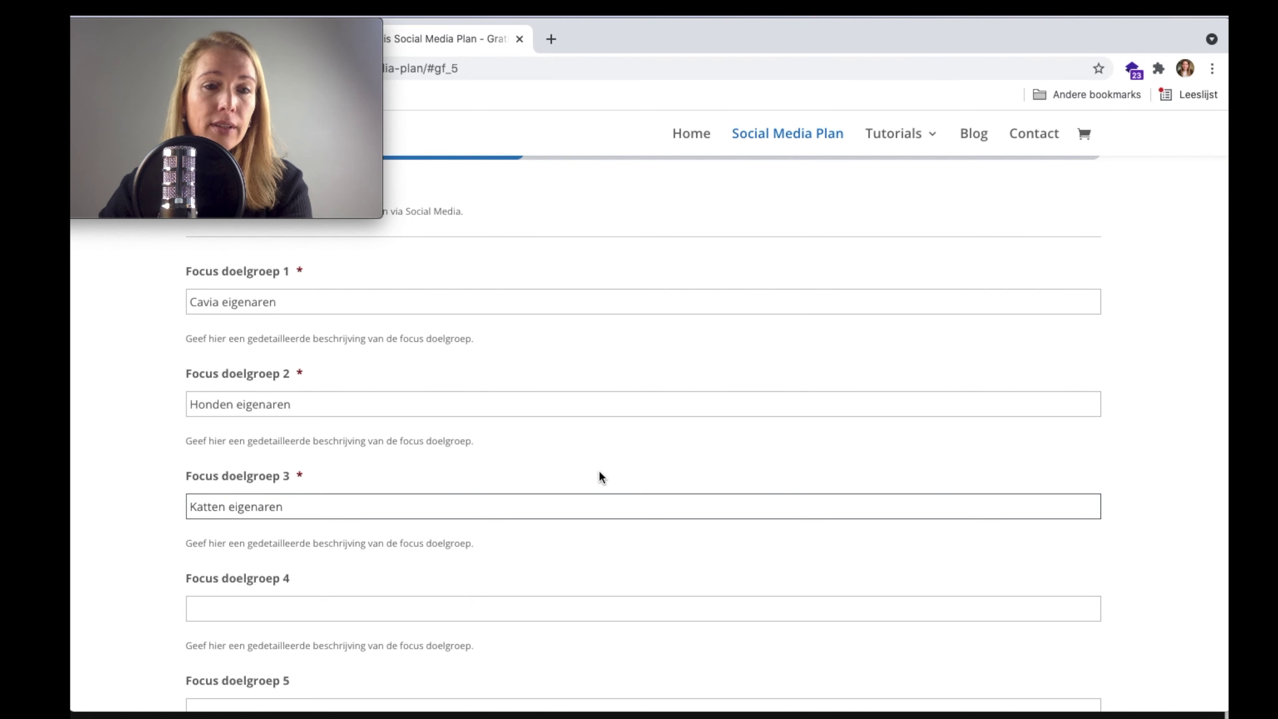
pyautogui.scroll(-5, 604, 478)
# - On the Strategie & profilering step, write the profile 'Wij willen de innovatieve shop zijn voor dieren'
pyautogui.click(275, 550)
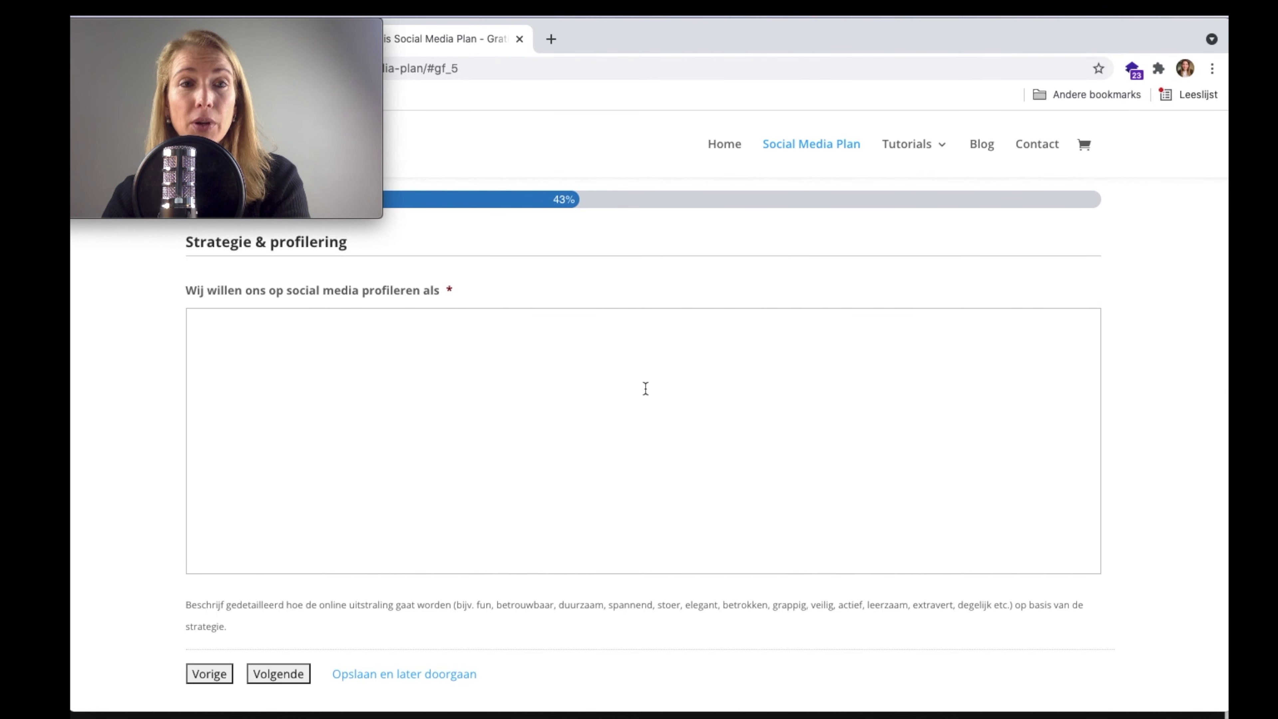
pyautogui.click(617, 409)
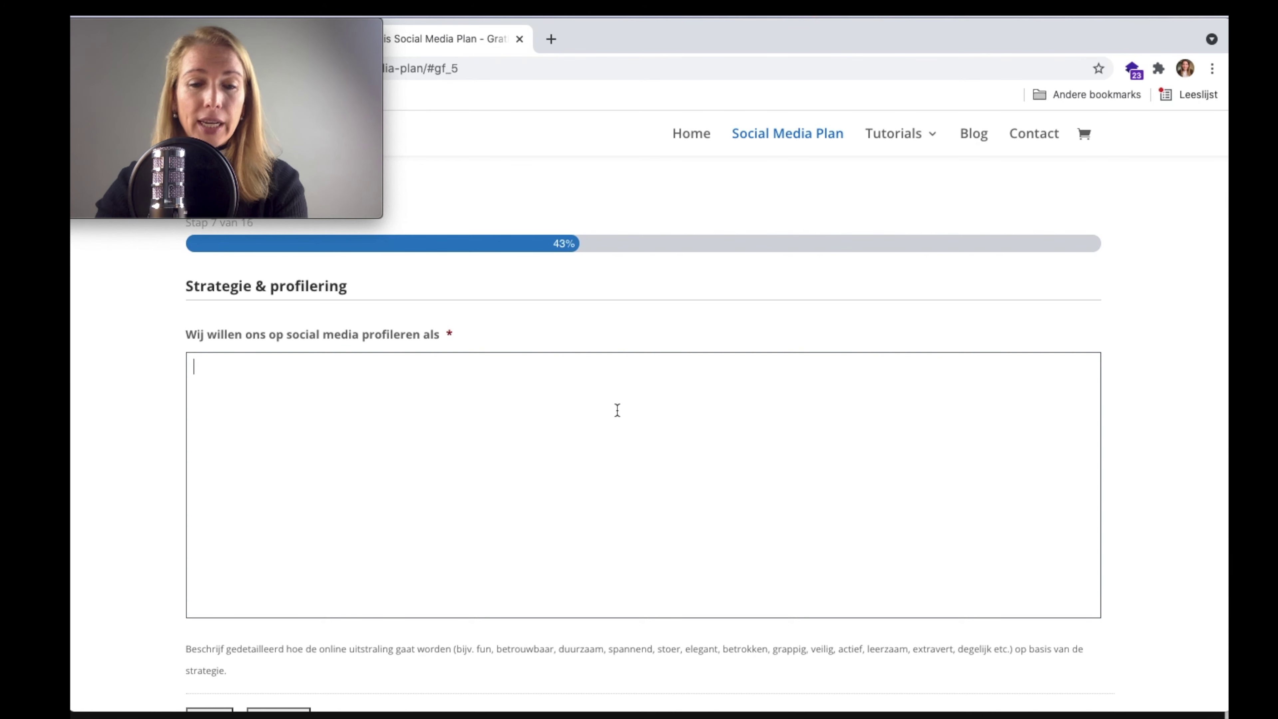
pyautogui.write('Wij w')
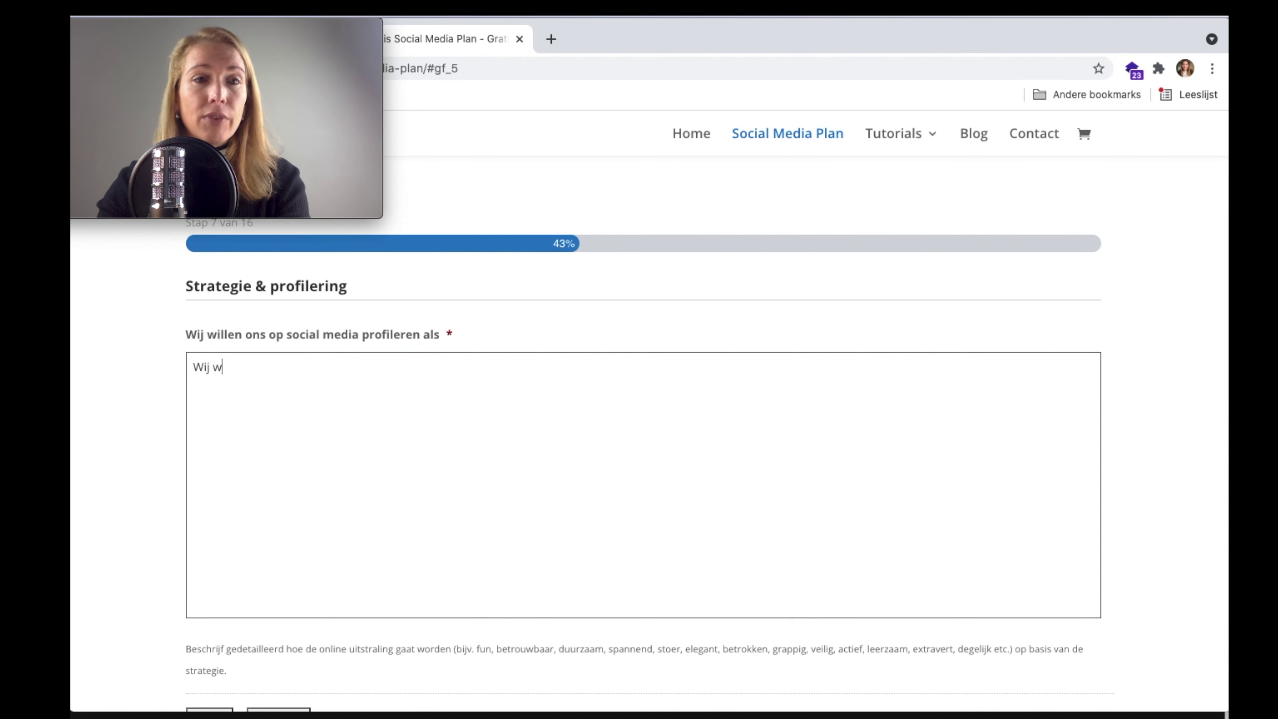
pyautogui.write('illen de innovat')
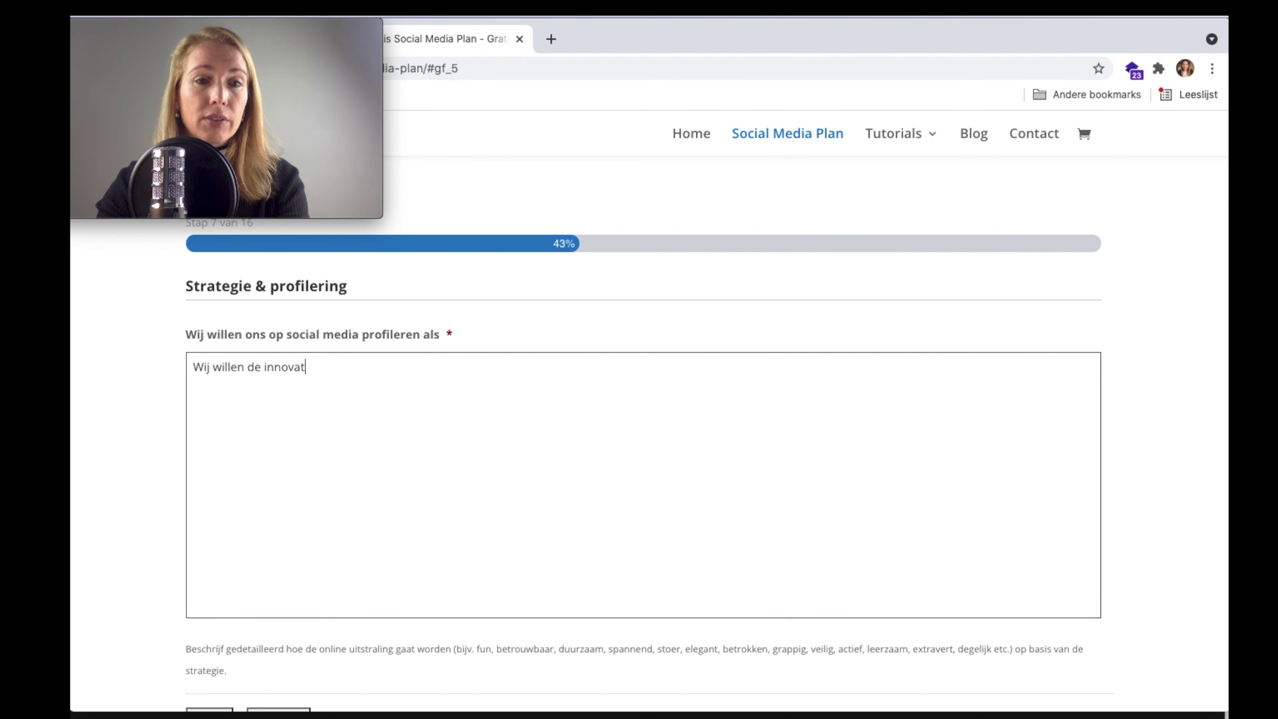
pyautogui.write('ieve webshop')
pyautogui.press('BackSpace')
pyautogui.press('BackSpace')
pyautogui.press('BackSpace')
pyautogui.press('BackSpace')
pyautogui.press('BackSpace')
pyautogui.press('BackSpace')
pyautogui.press('BackSpace')
pyautogui.write('shop zijn voor dieren')
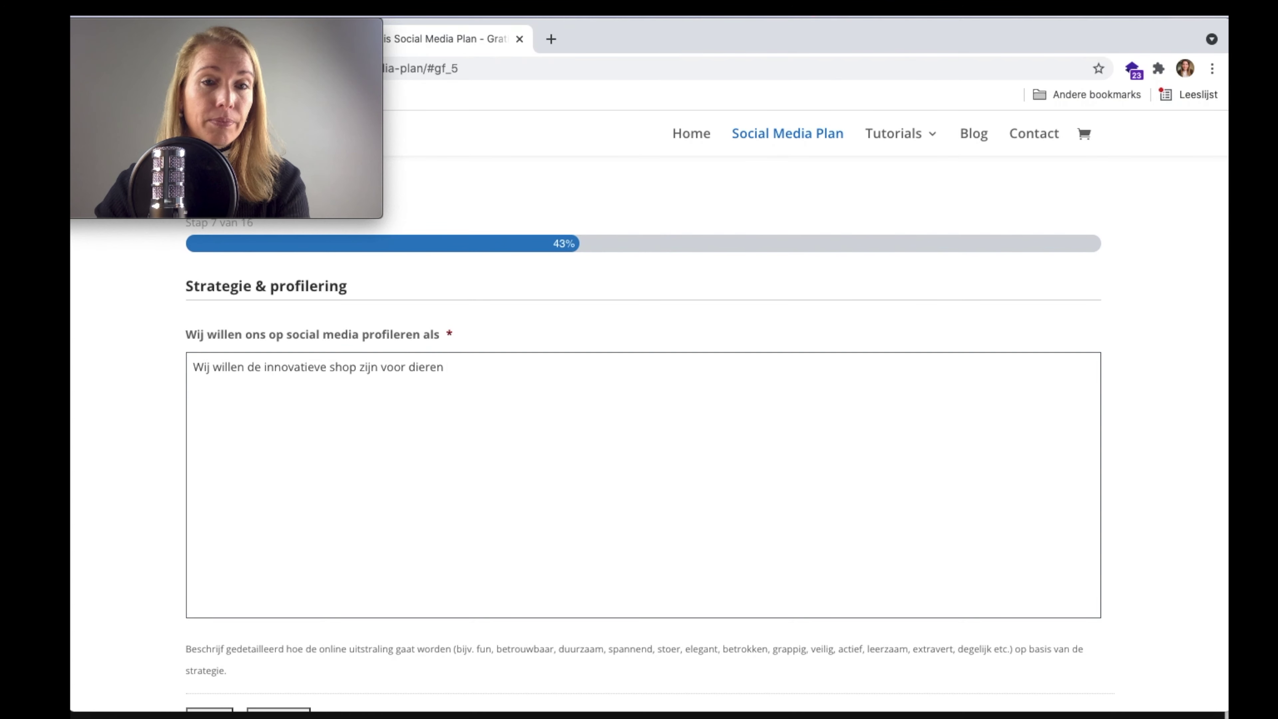
pyautogui.scroll(-5, 572, 425)
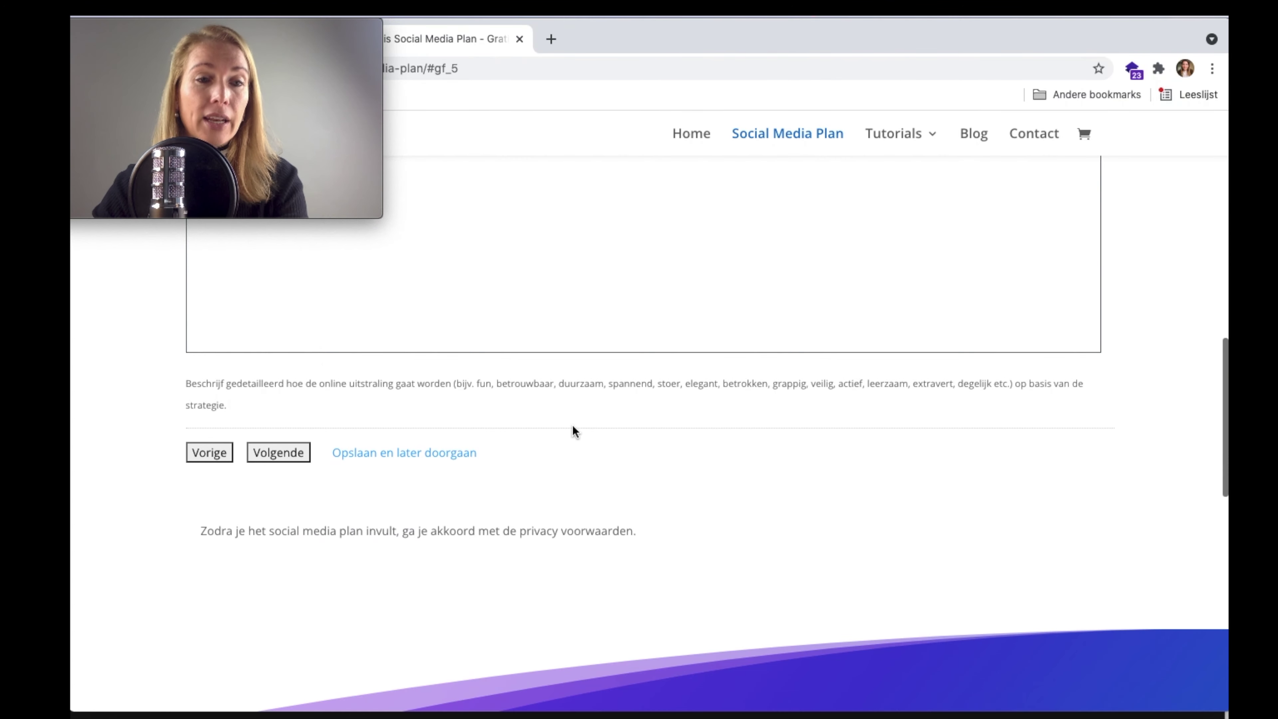
# - On the content strategy step, write augmented reality filters as the first strategy line
pyautogui.click(293, 452)
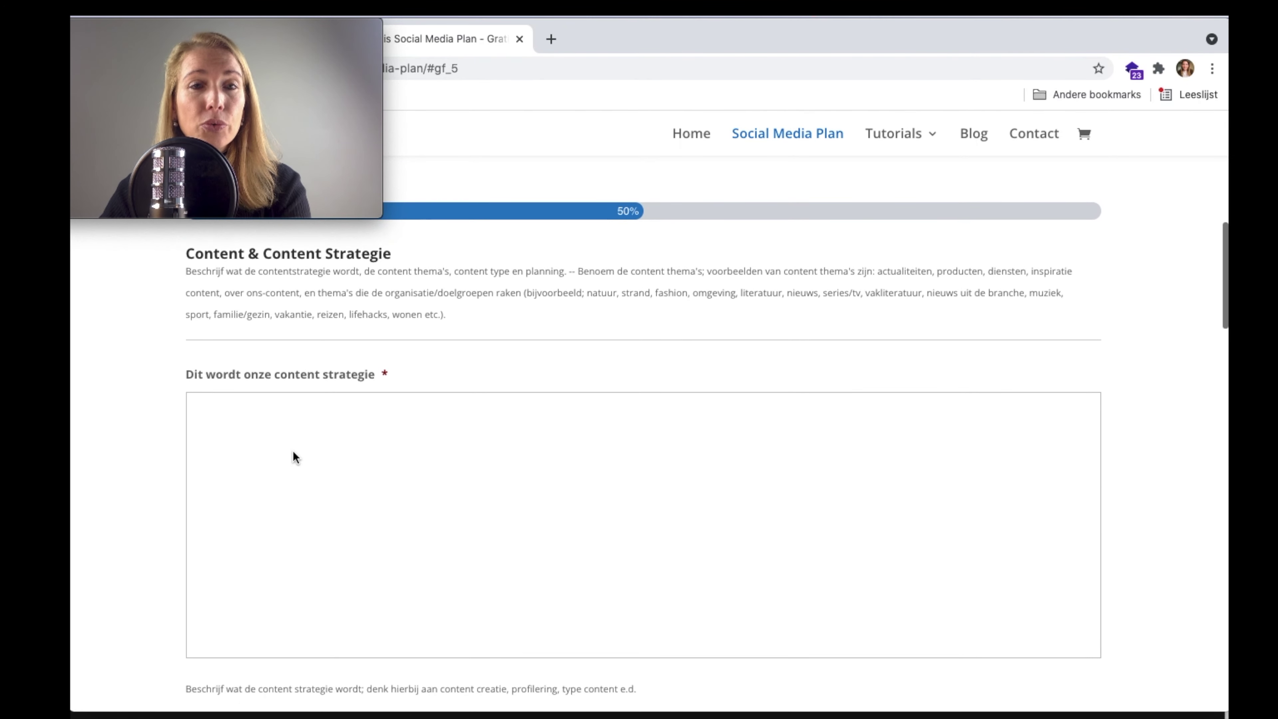
pyautogui.click(307, 437)
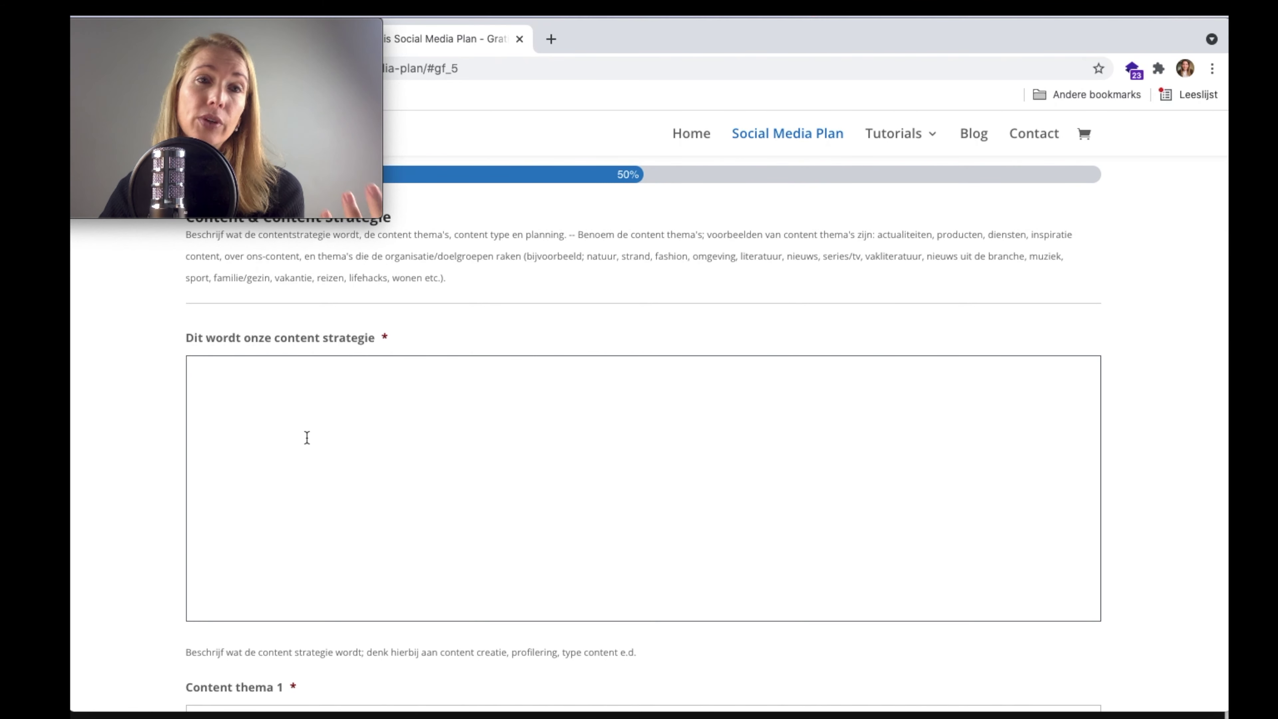
pyautogui.write('Au')
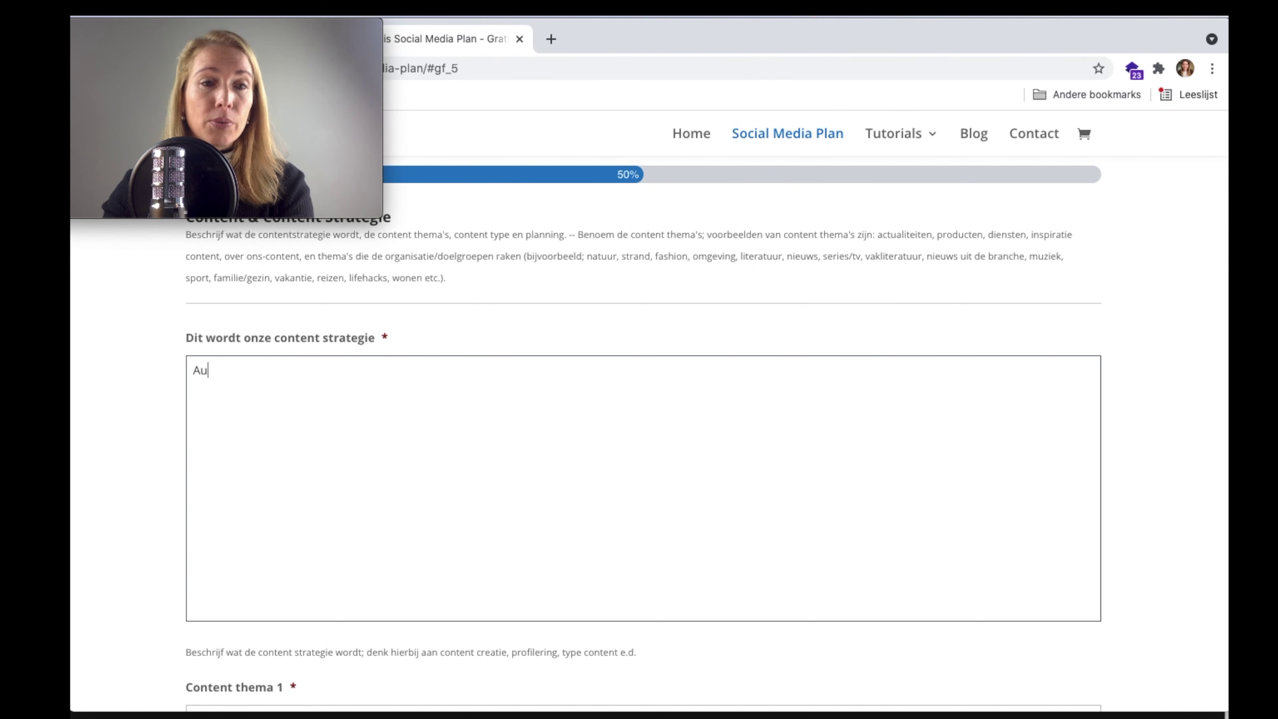
pyautogui.write('gment ed reality')
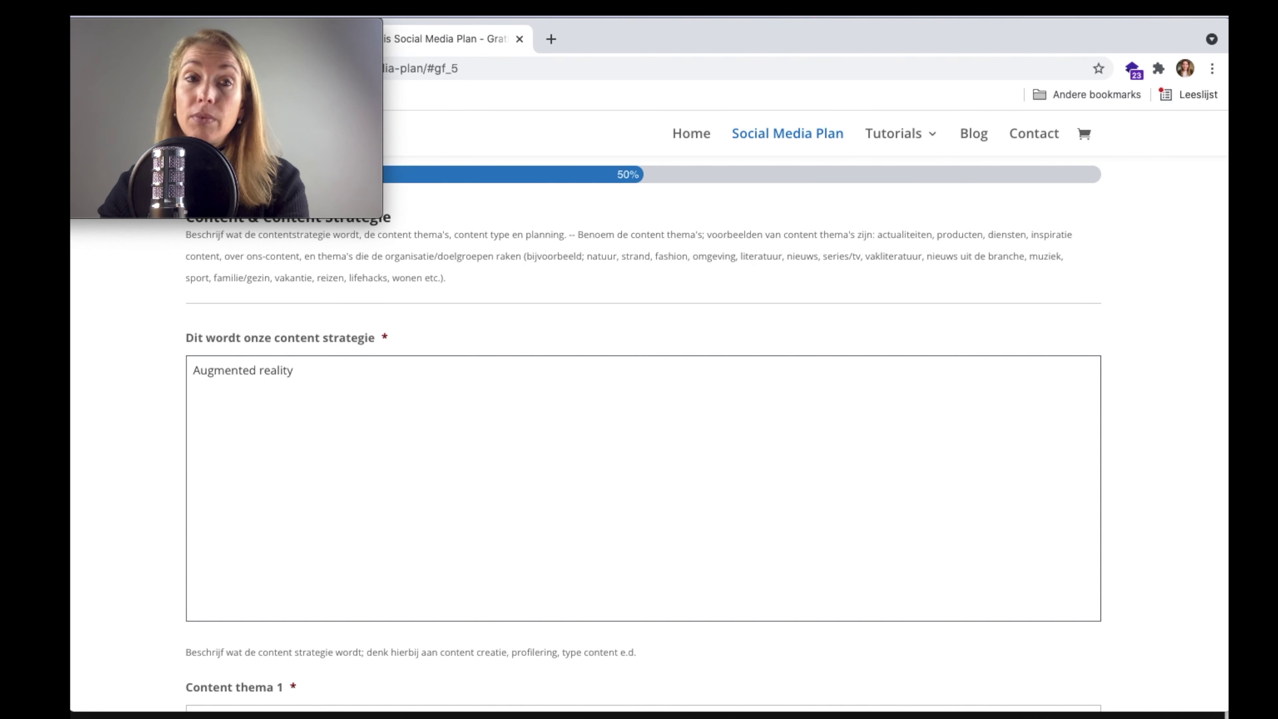
pyautogui.write('filters')
pyautogui.press('Return')
# - Add the lines 'Snapchat content gaan voor huisdieren' and 'Innovatie video's maken voor cavia's'
pyautogui.write('S')
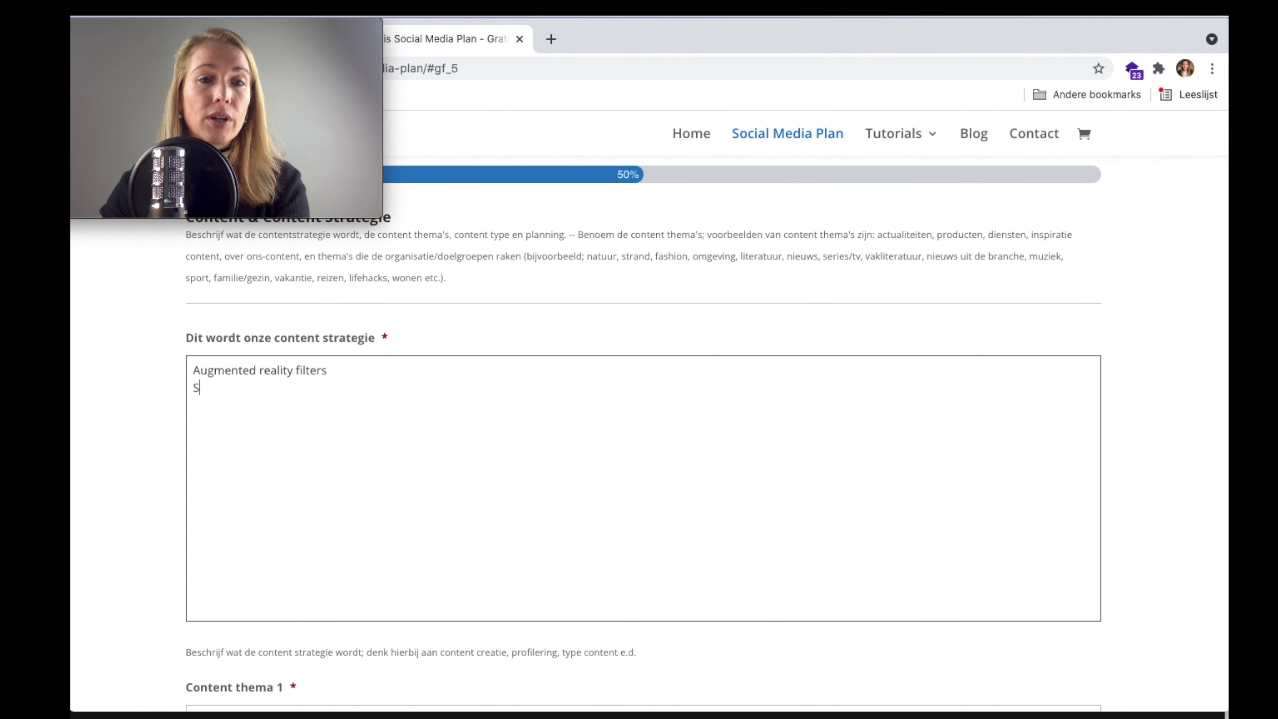
pyautogui.write('napchat conte')
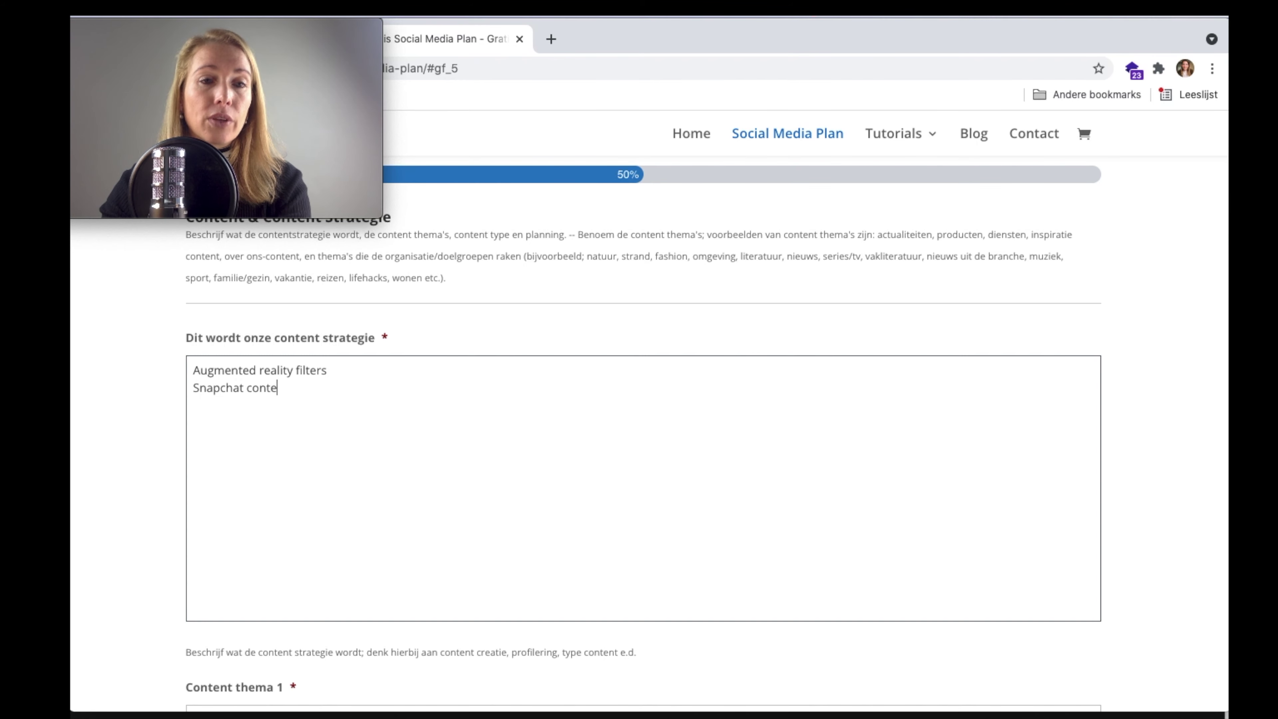
pyautogui.write('nt gaan voor kleind')
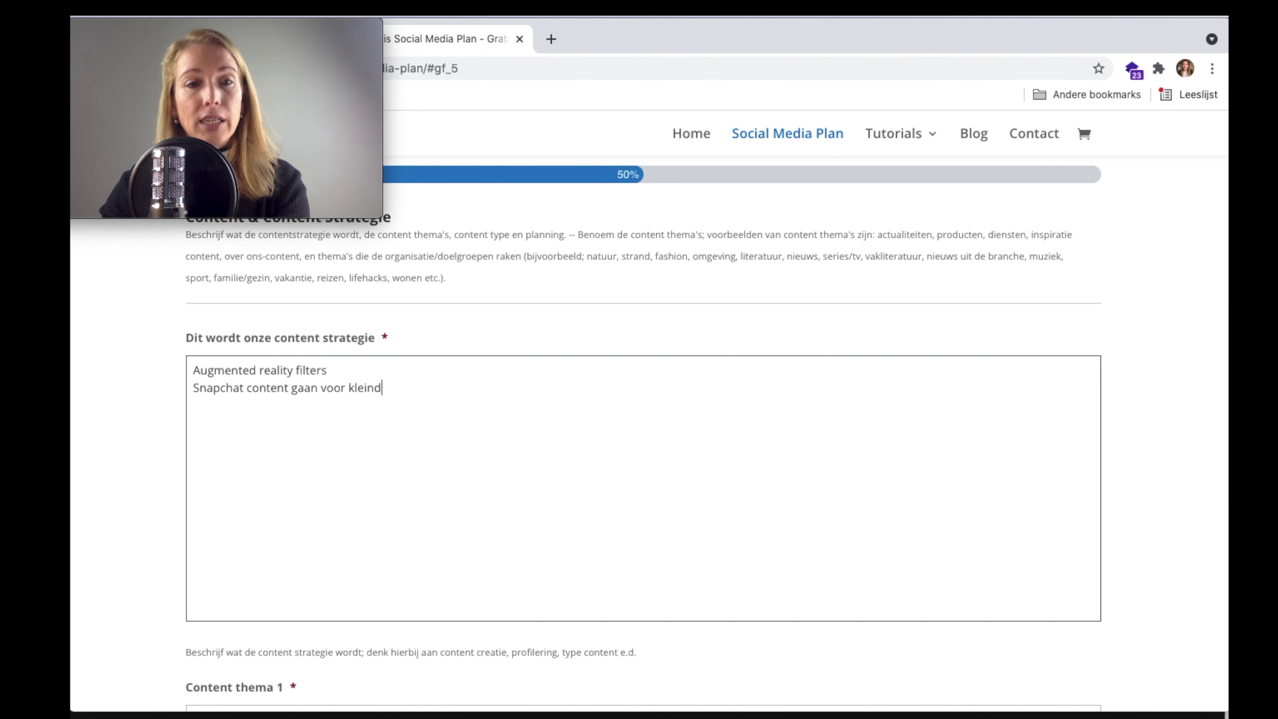
pyautogui.press('BackSpace')
pyautogui.press('BackSpace')
pyautogui.press('BackSpace')
pyautogui.press('BackSpace')
pyautogui.write('h')
pyautogui.press('BackSpace')
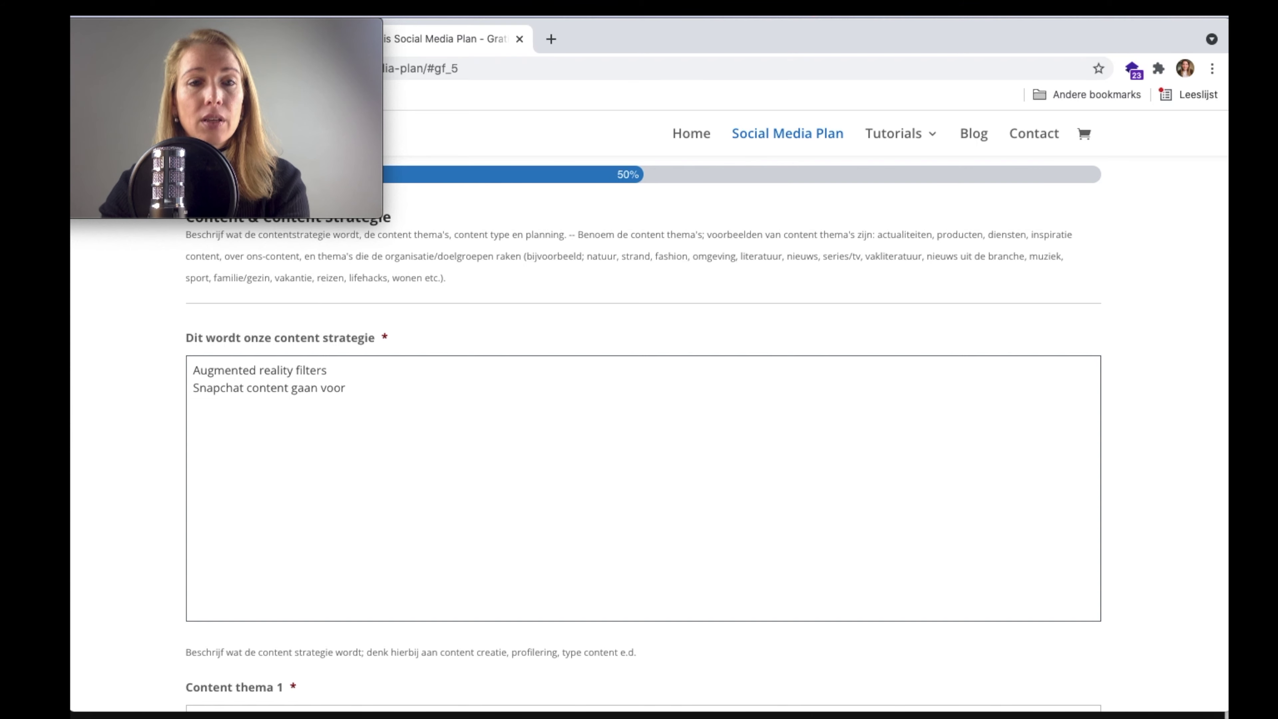
pyautogui.write('huisdieren')
pyautogui.press('Return')
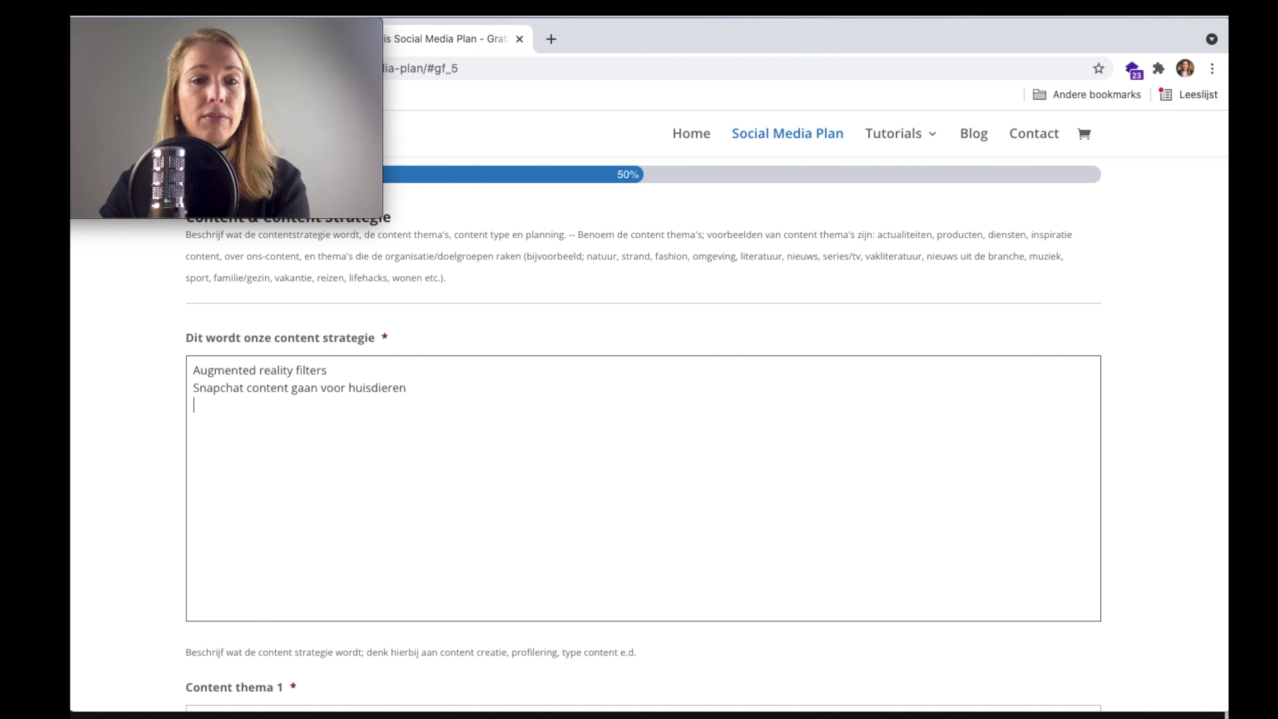
pyautogui.write('Innova')
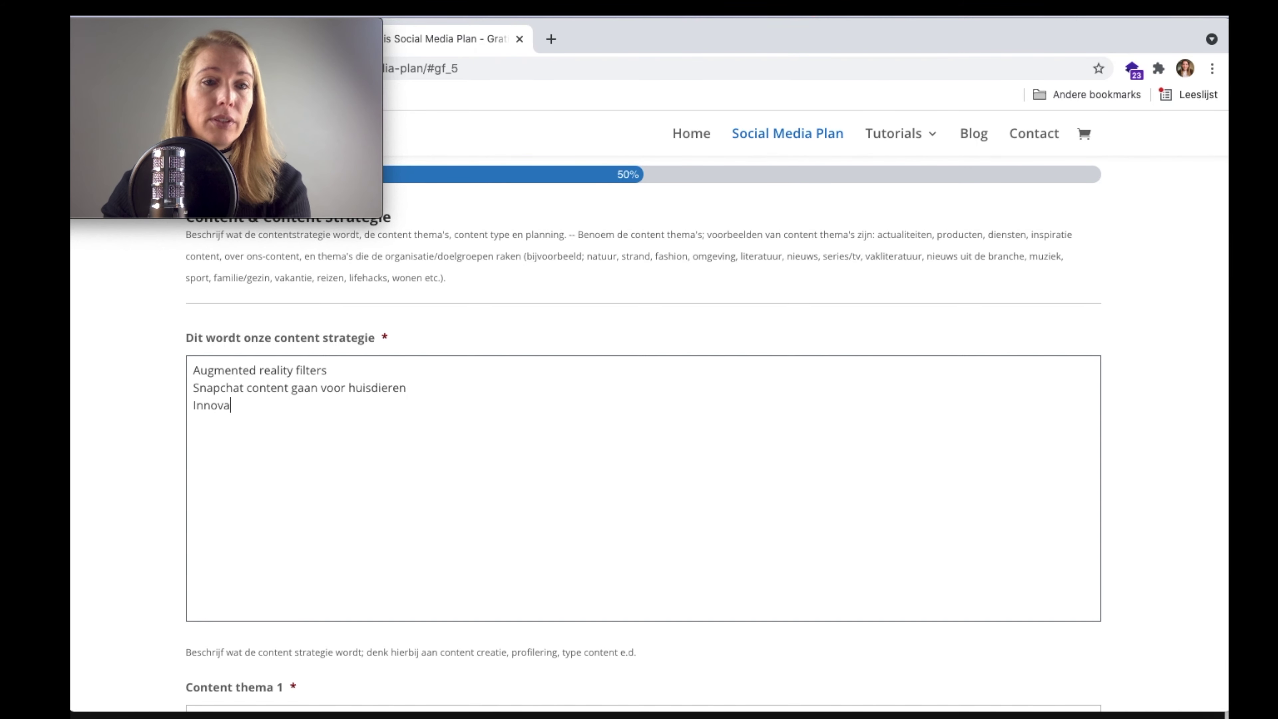
pyautogui.write("tie video's ")
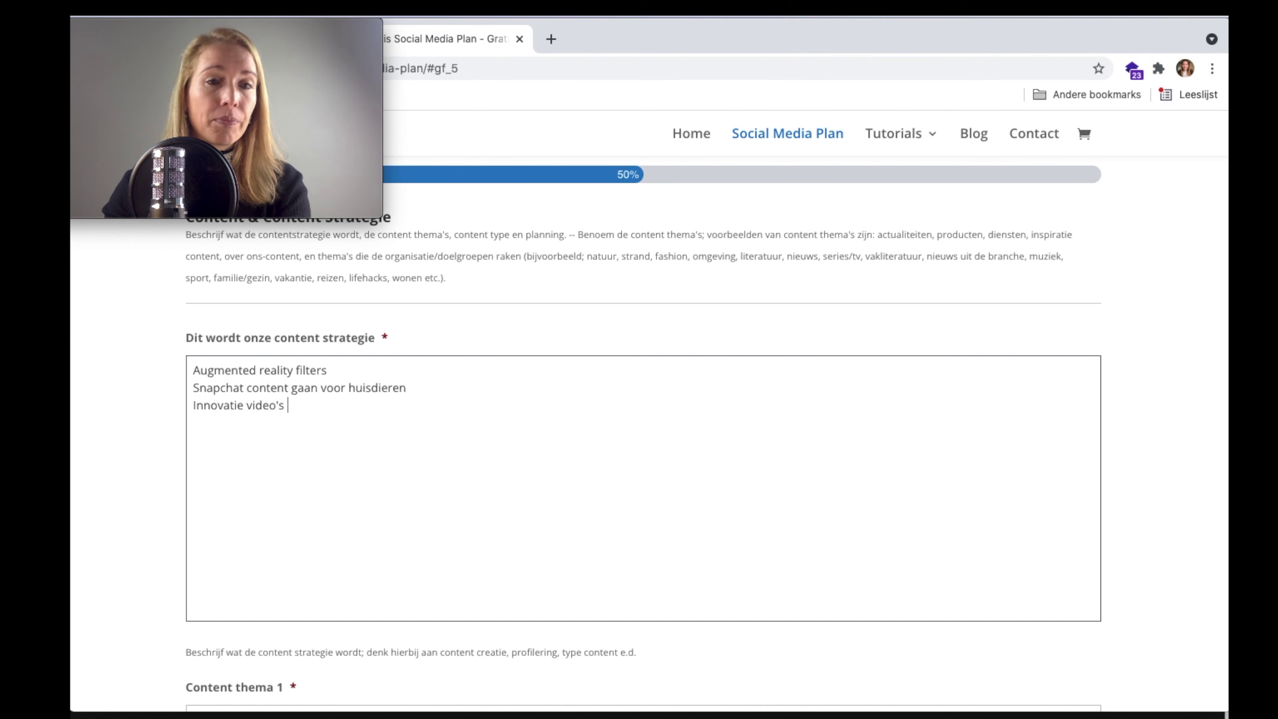
pyautogui.write('maken voor caval')
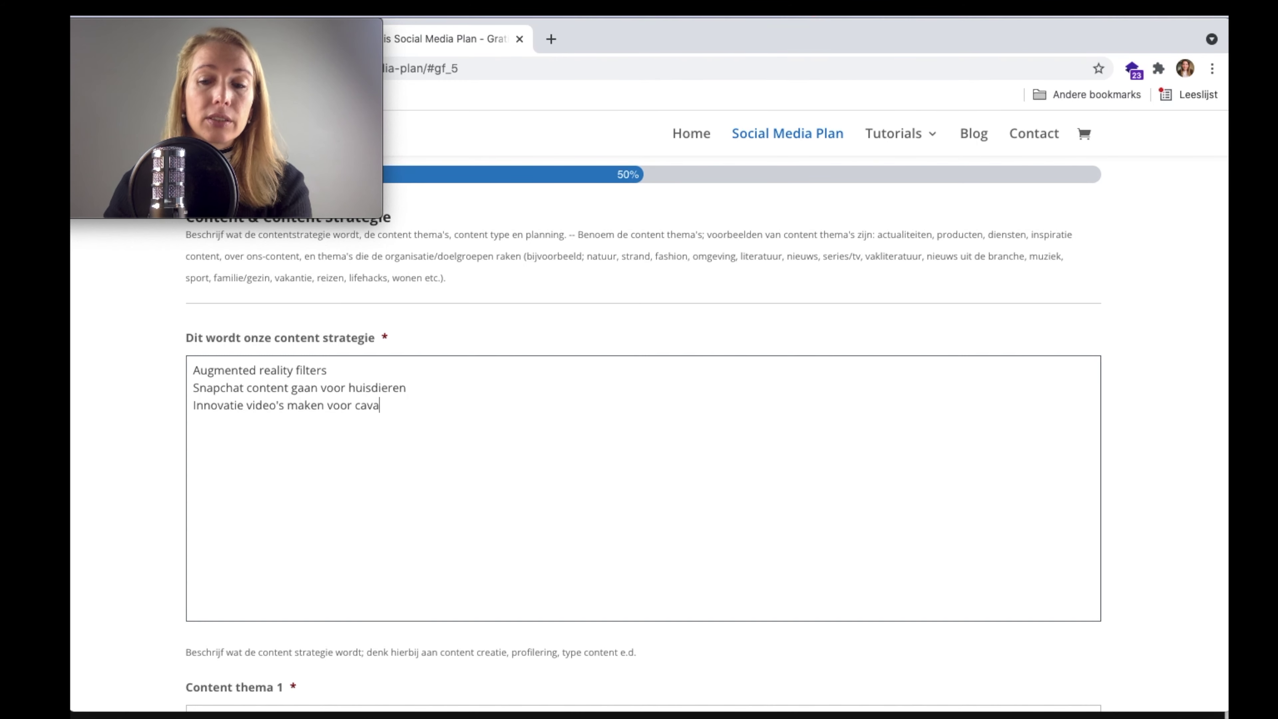
pyautogui.press('BackSpace')
pyautogui.press('BackSpace')
pyautogui.press('BackSpace')
pyautogui.write('v')
pyautogui.press('BackSpace')
pyautogui.write("via's")
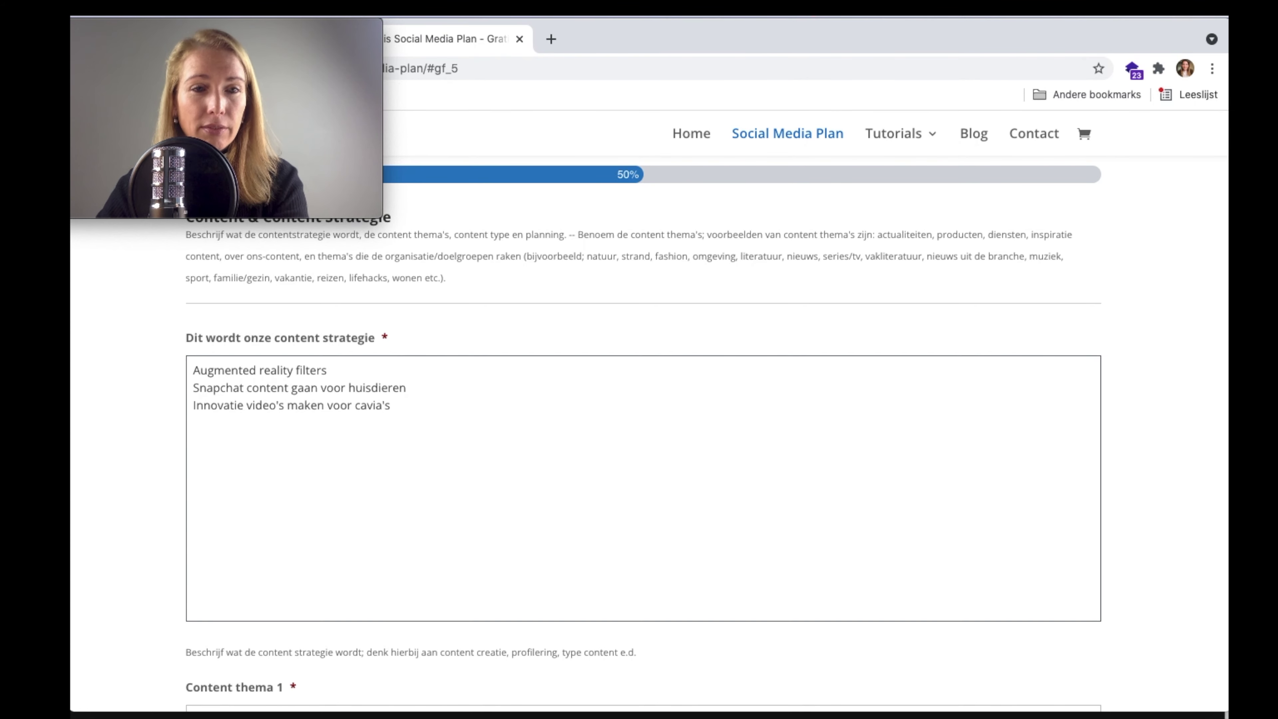
pyautogui.scroll(-7, 371, 409)
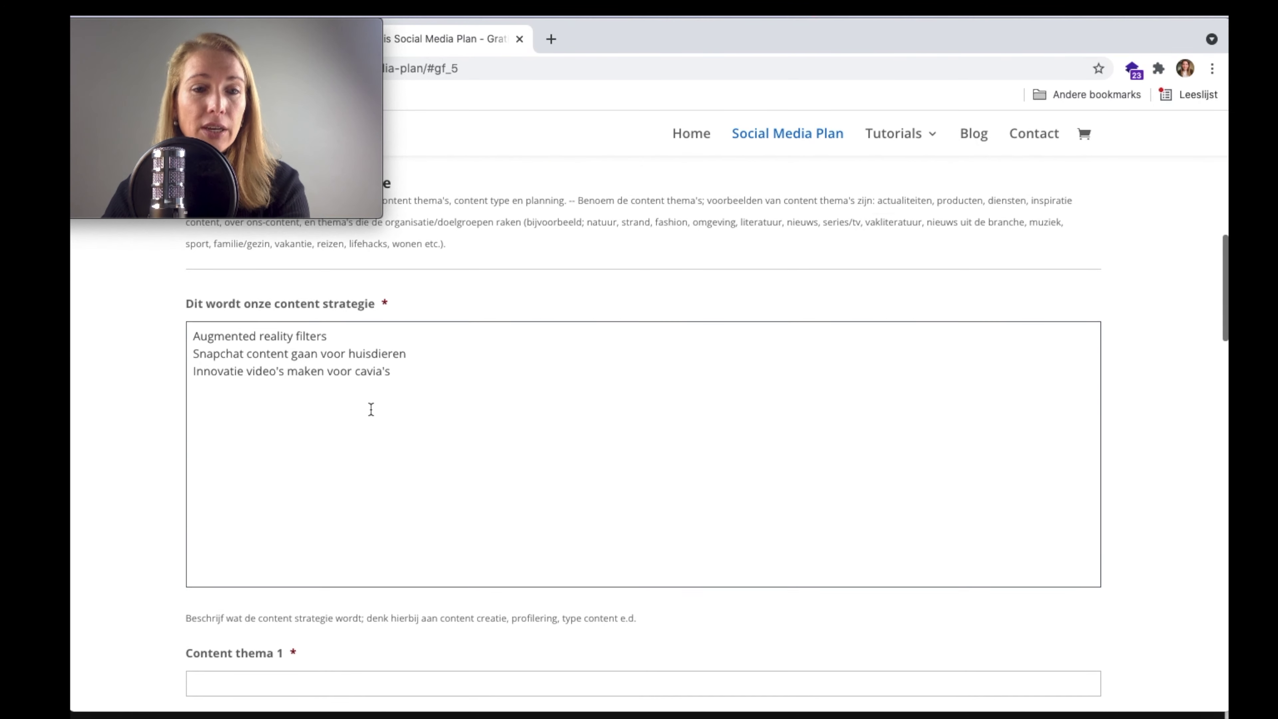
# - Fill in content themes 1-3: Actualiteiten, Innovatieve onderzoeken en innovaties, and Aanbiedingen
pyautogui.click(386, 385)
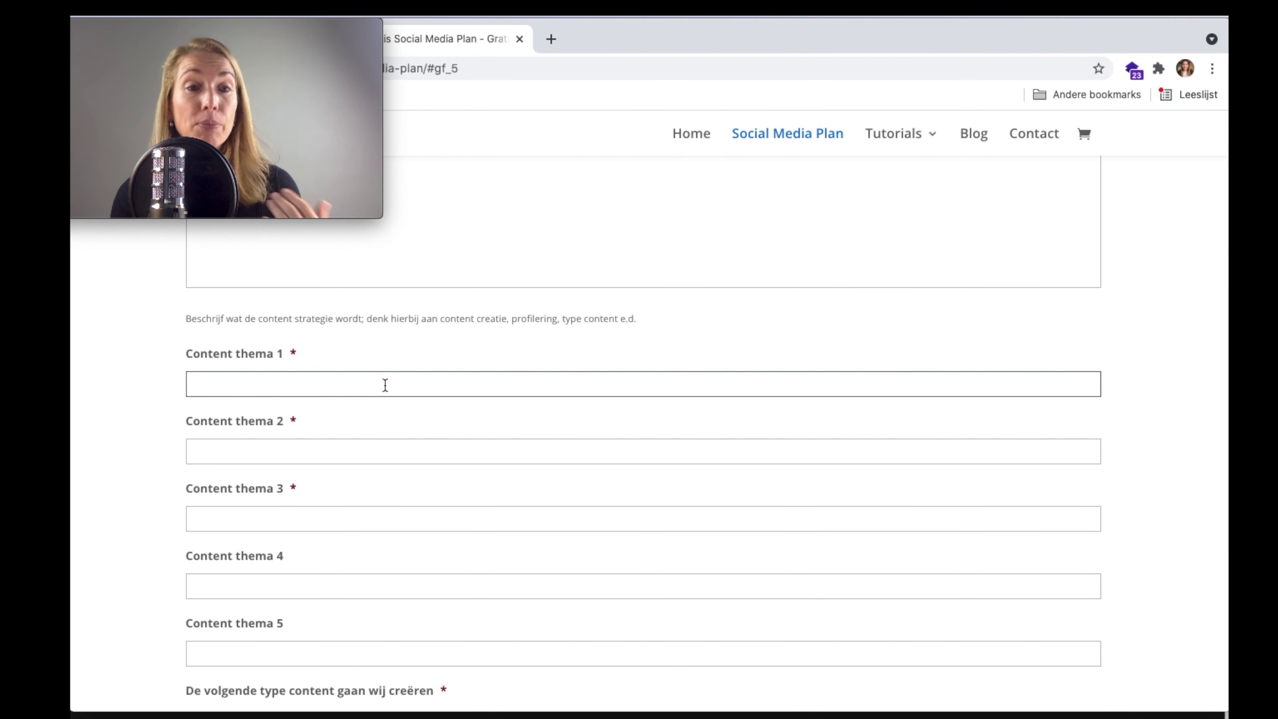
pyautogui.write('Actu')
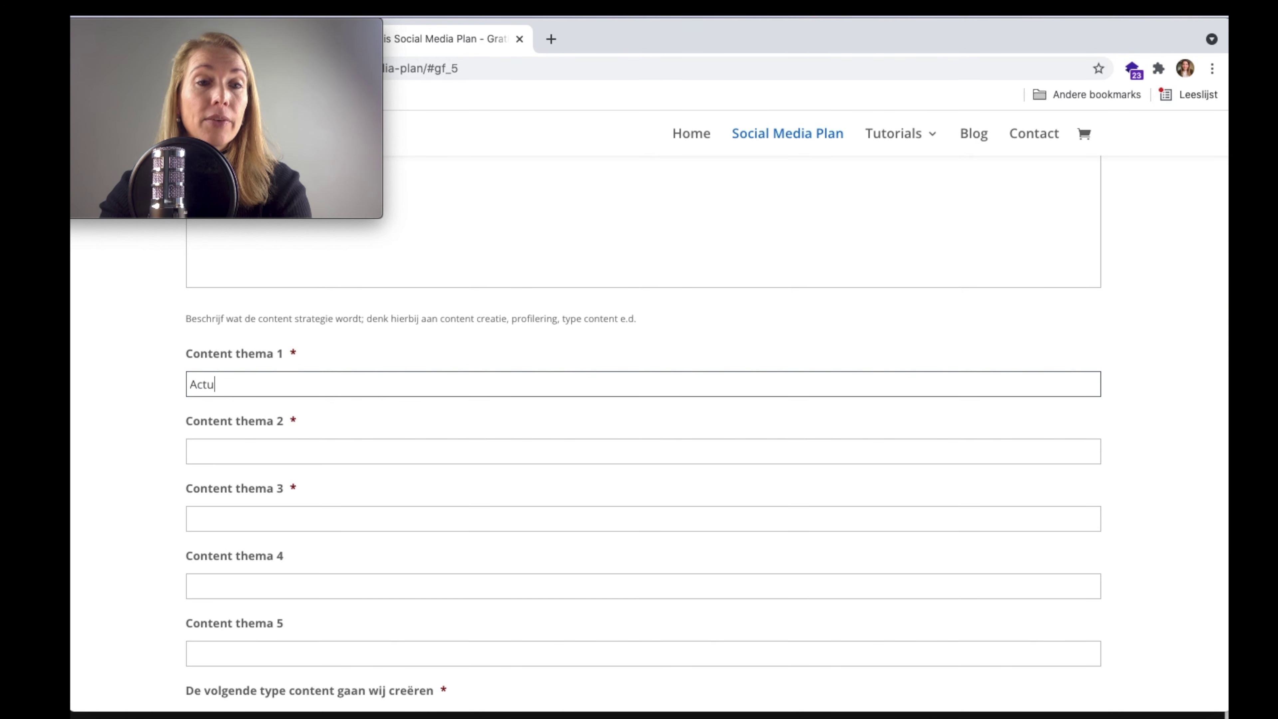
pyautogui.write('aliteiten')
pyautogui.click(220, 454)
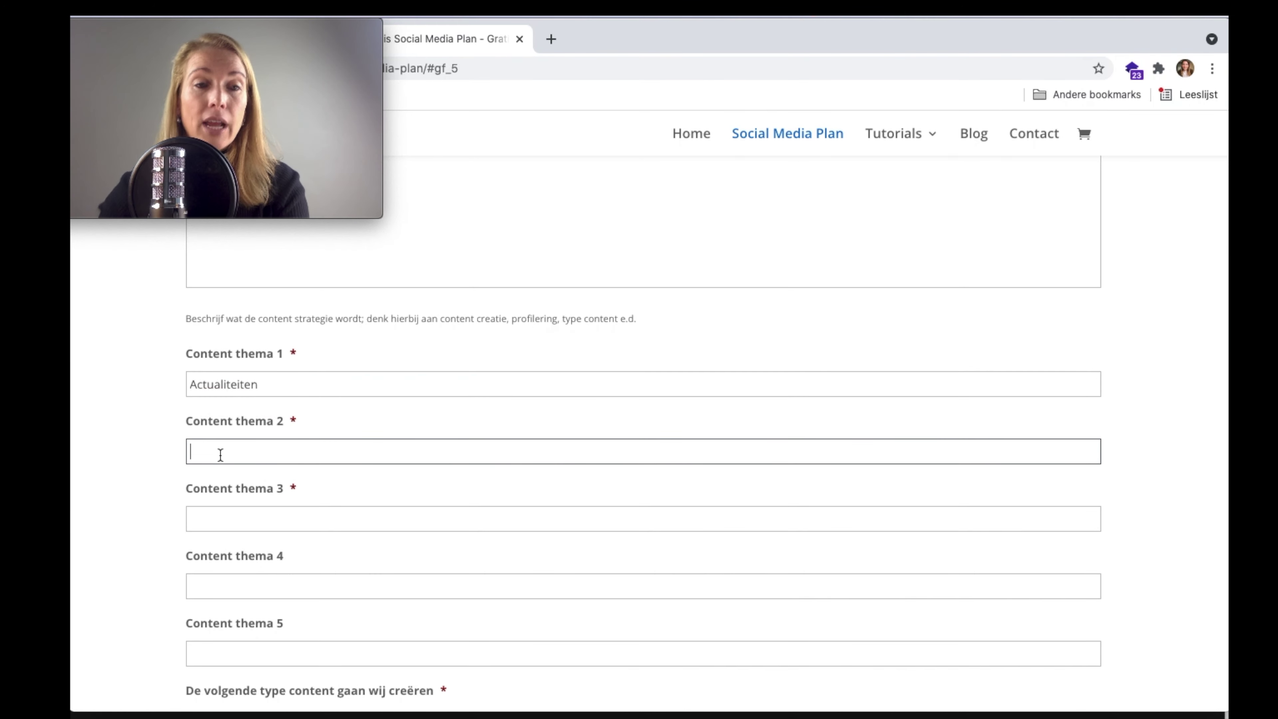
pyautogui.write('Inn')
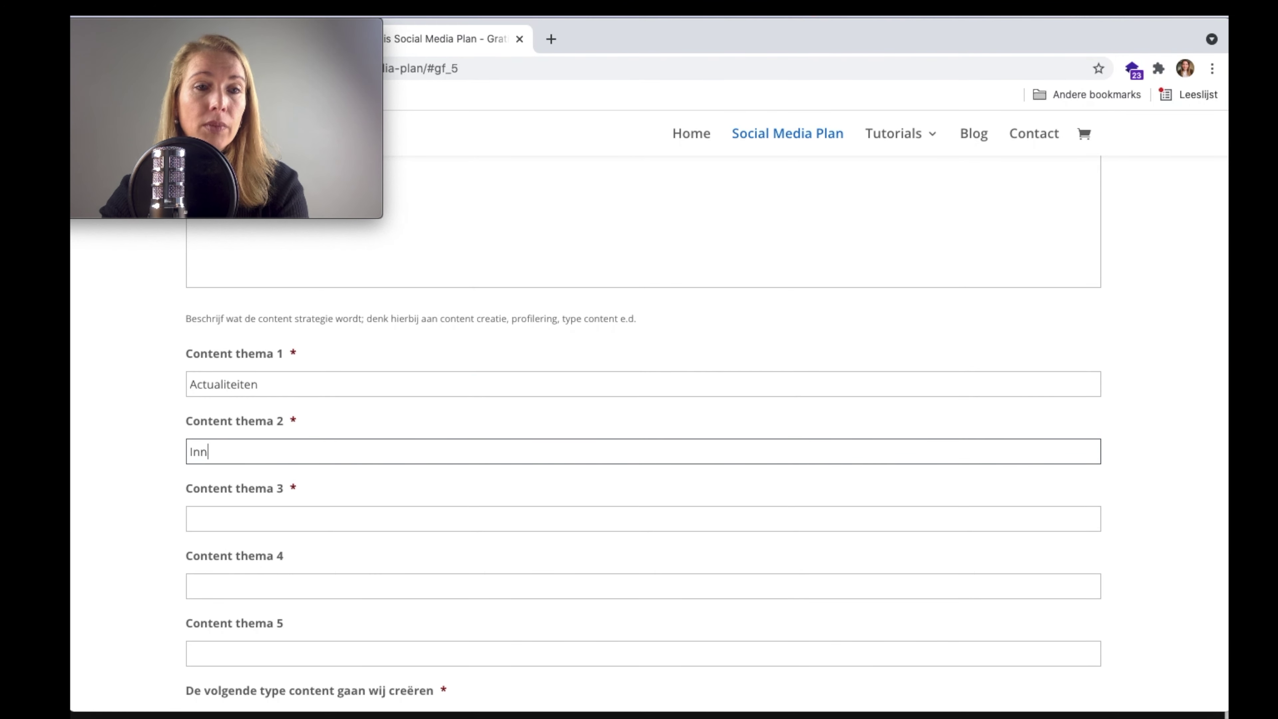
pyautogui.write('ovatieve onderzo')
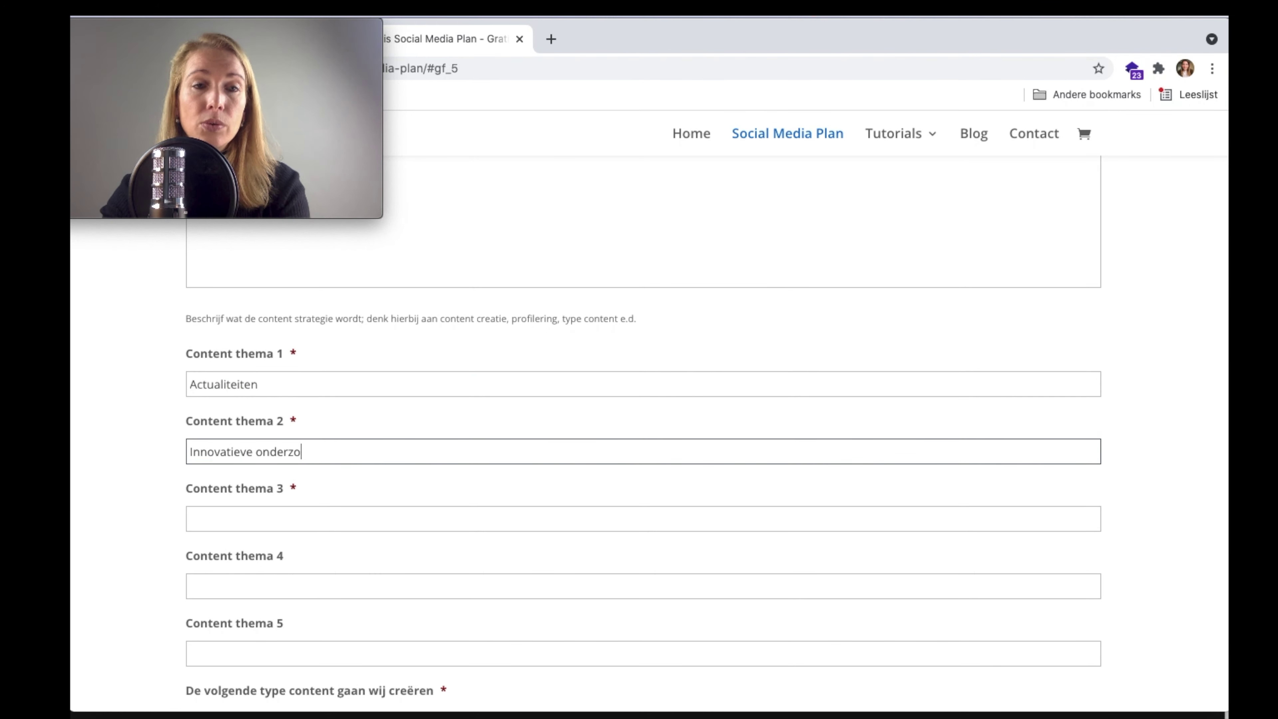
pyautogui.write('eken en inno')
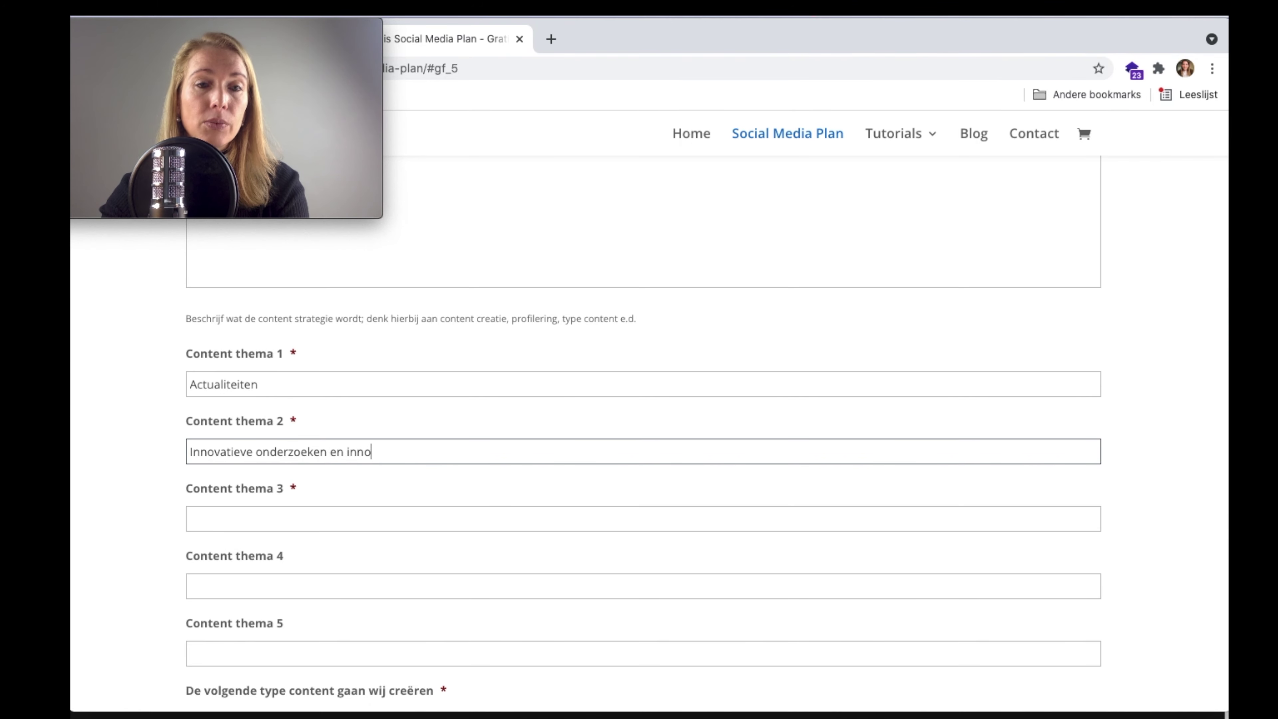
pyautogui.write('vaties')
pyautogui.click(208, 516)
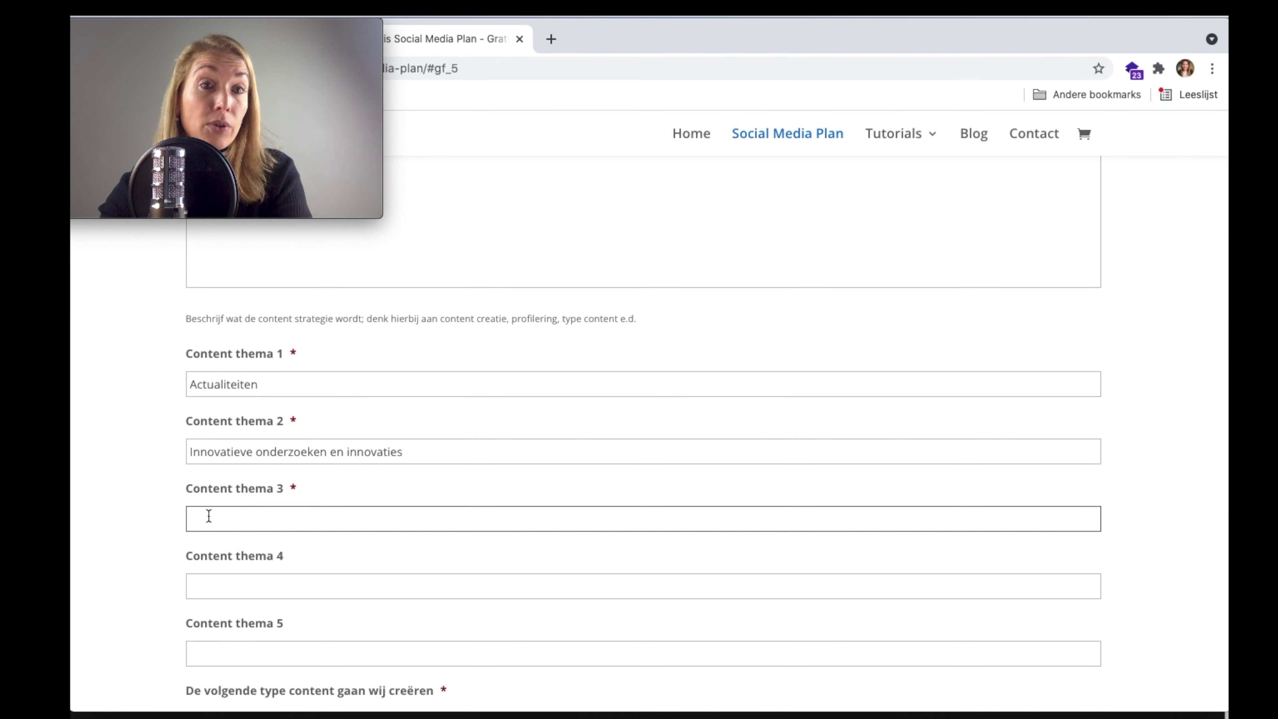
pyautogui.write('Aanbiedingen')
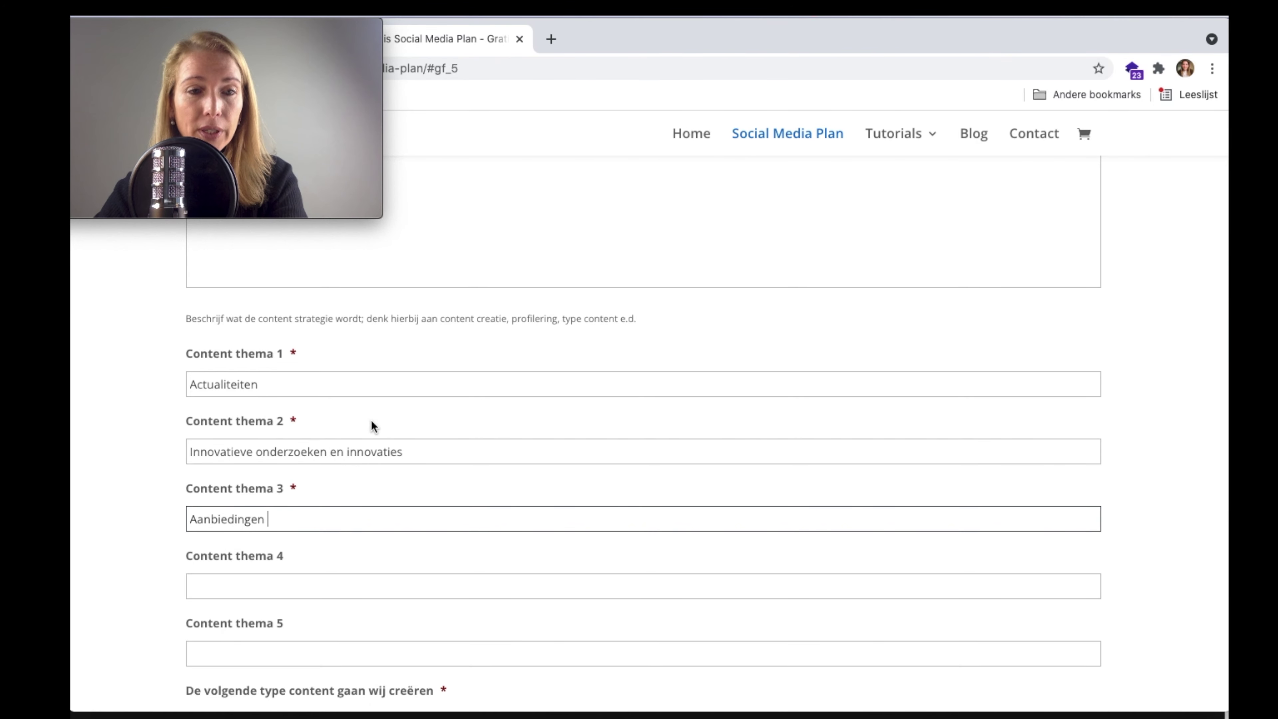
pyautogui.scroll(-1, 371, 420)
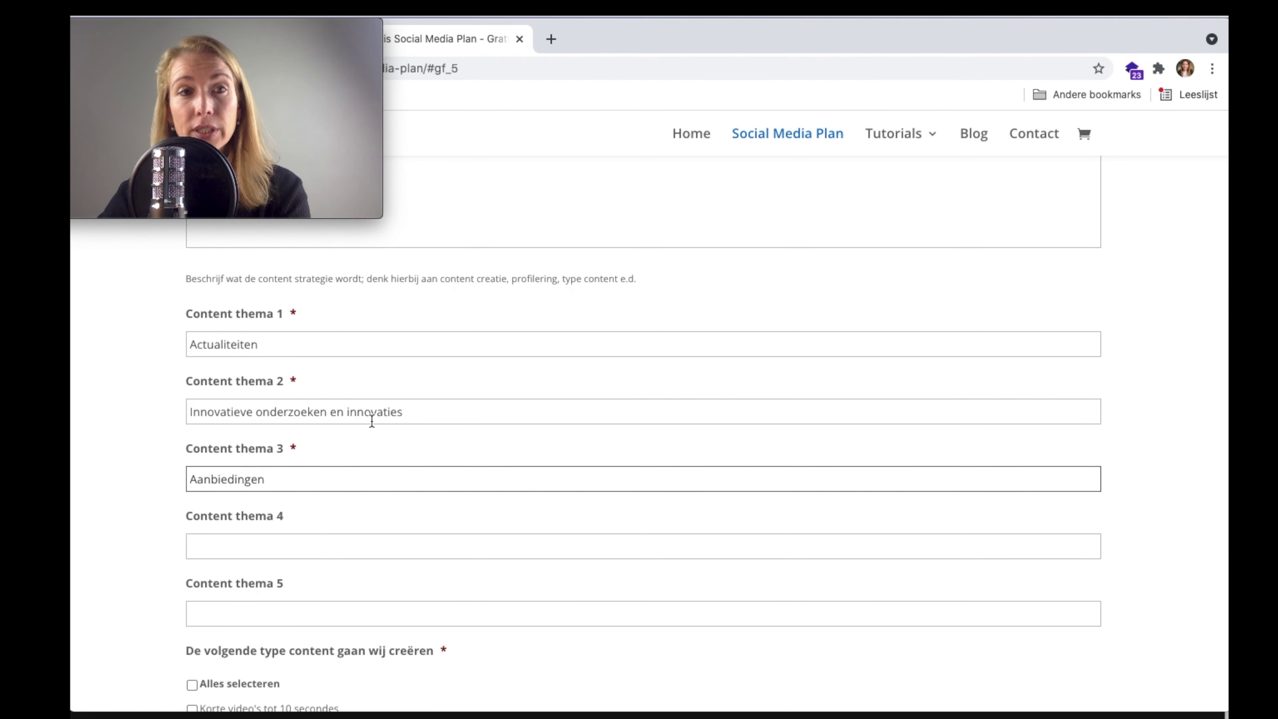
pyautogui.scroll(-5, 371, 421)
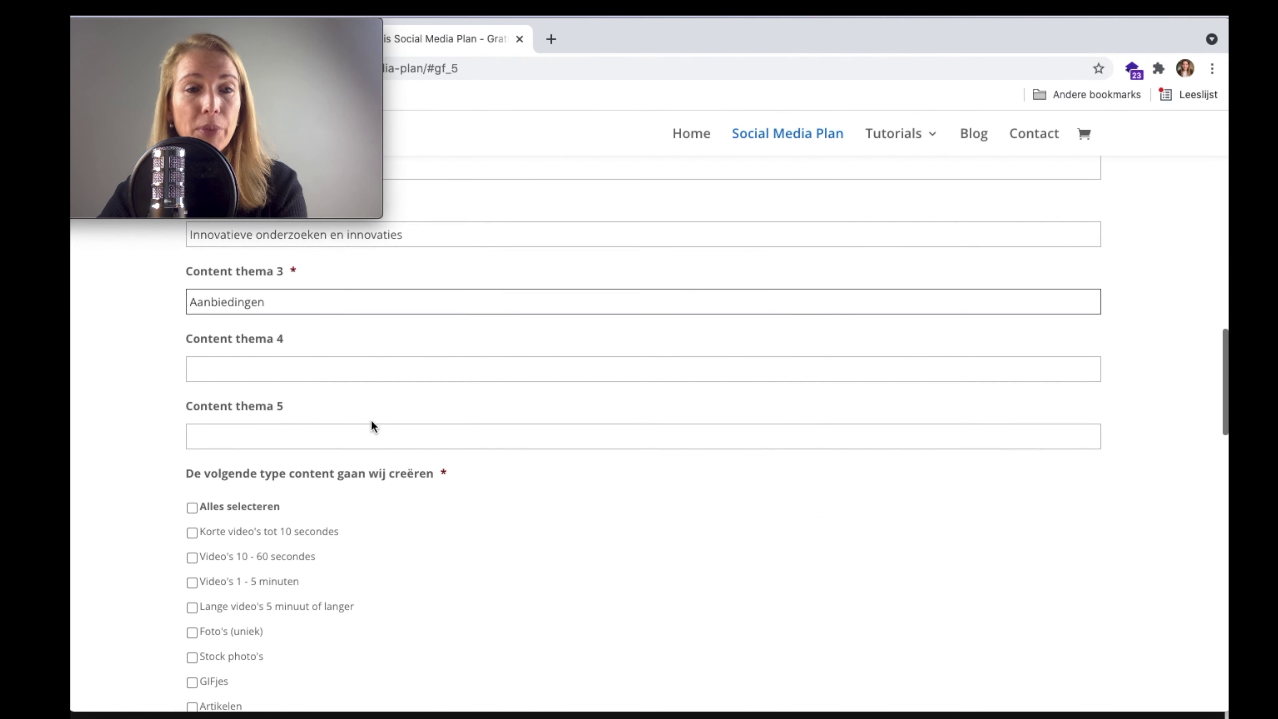
pyautogui.scroll(-3, 88, 476)
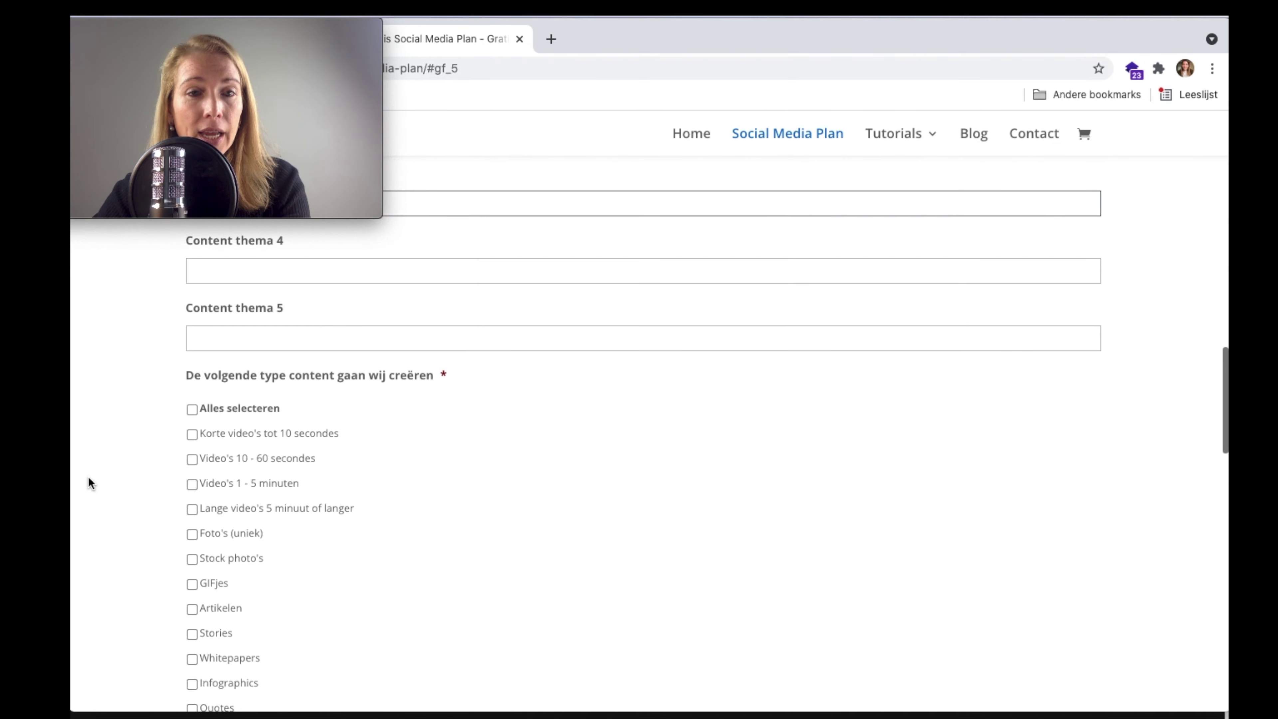
pyautogui.scroll(-1, 366, 403)
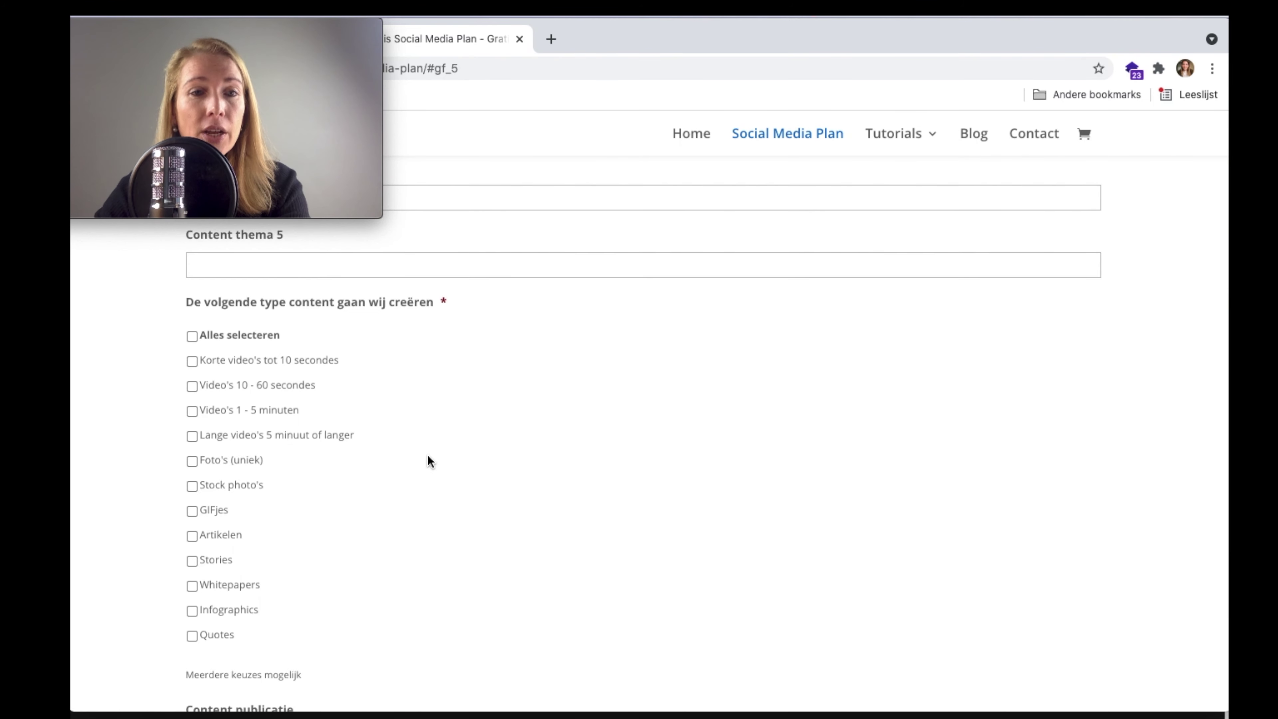
# - Tick Korte video's tot 10 seconden, GIFjes and Stories as content types to create
pyautogui.scroll(-1, 427, 455)
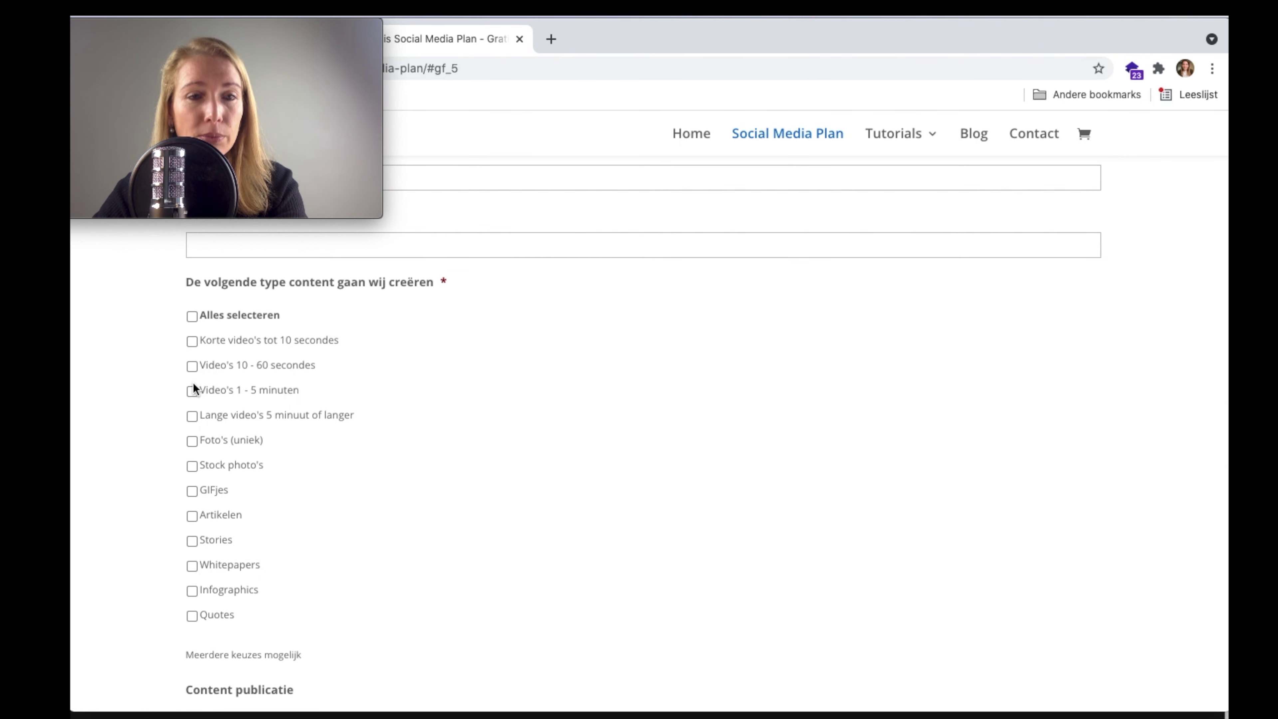
pyautogui.click(191, 340)
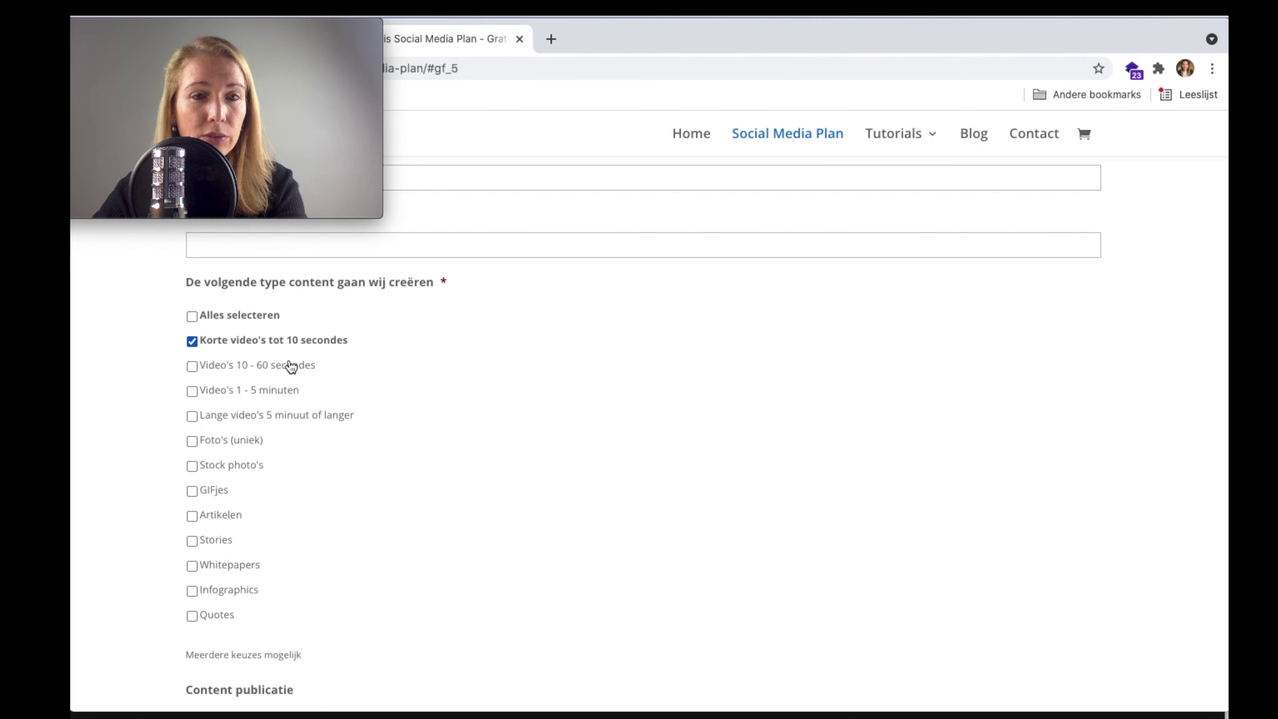
pyautogui.scroll(-1, 462, 460)
pyautogui.click(191, 465)
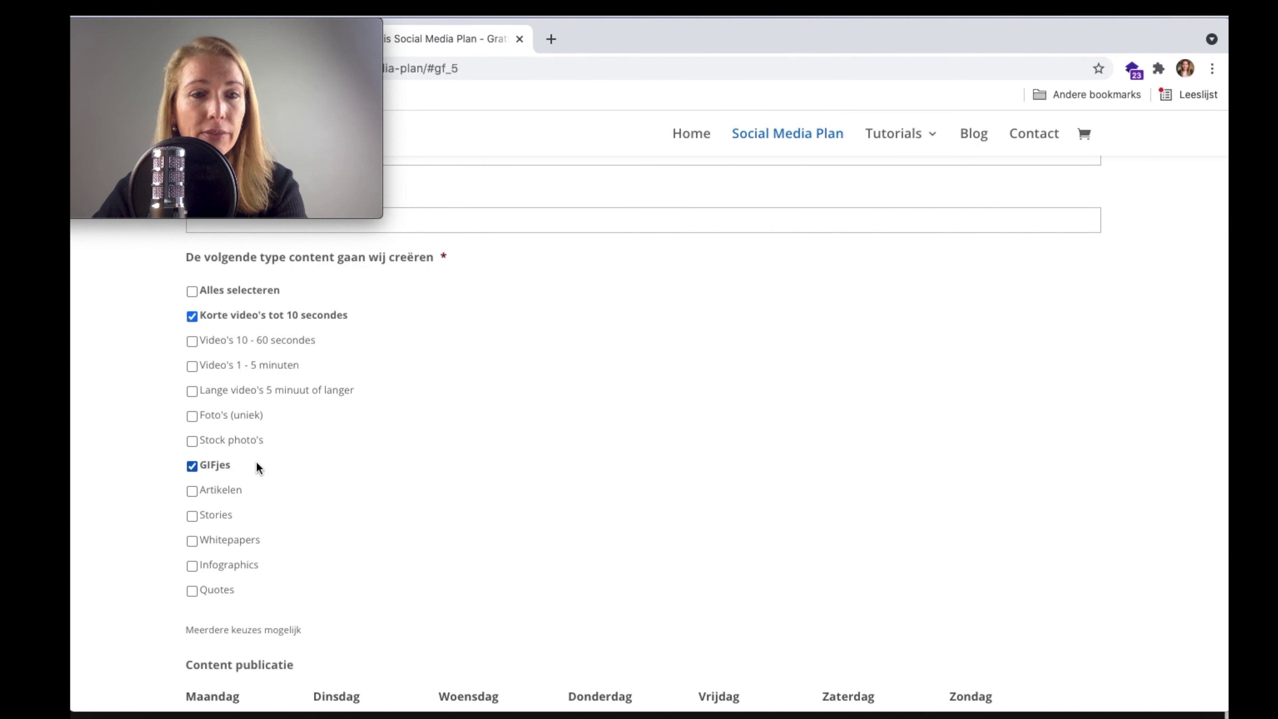
pyautogui.scroll(-1, 308, 468)
pyautogui.scroll(-2, 308, 468)
pyautogui.click(193, 479)
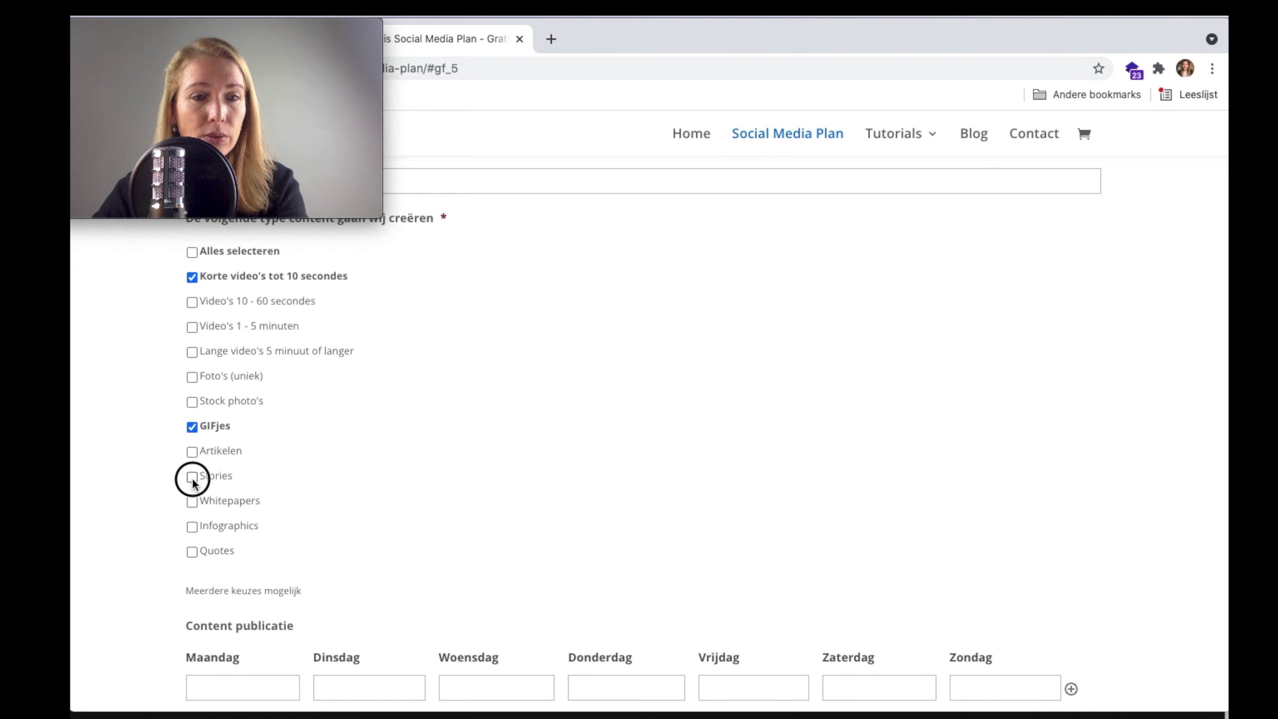
pyautogui.scroll(-10, 399, 477)
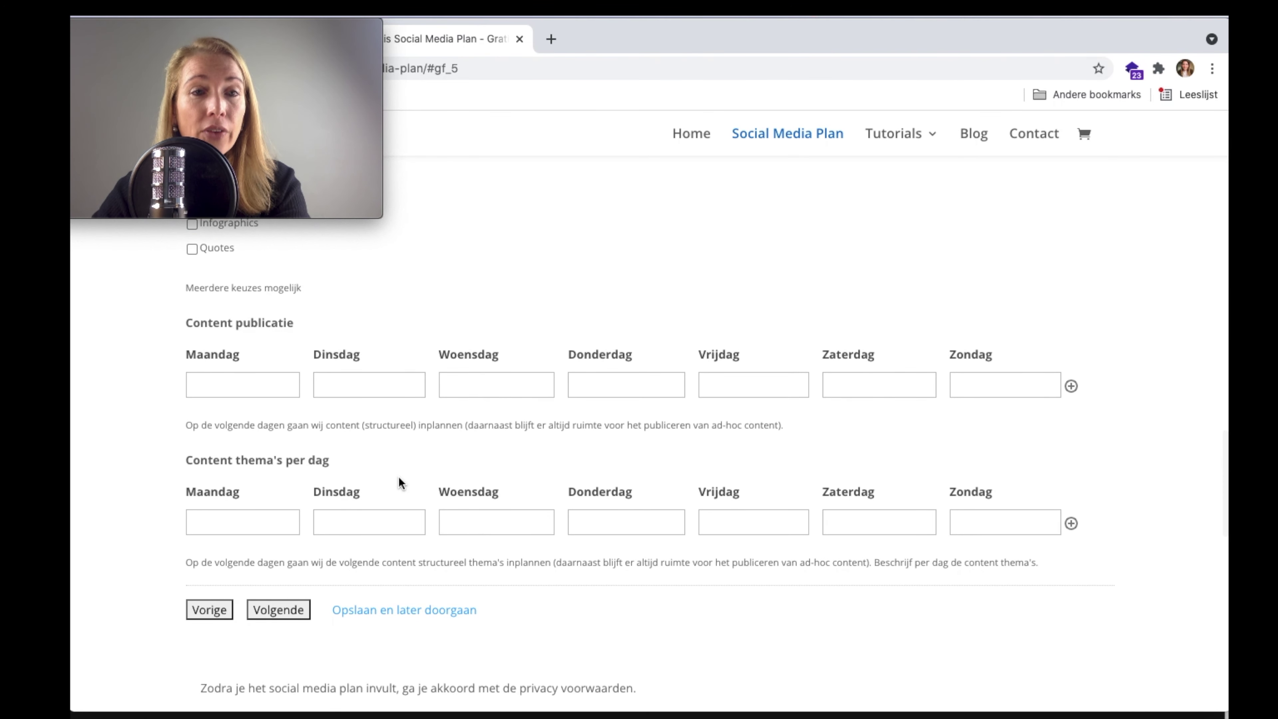
# - Mark Maandag, Woensdag and Vrijdag with 'x' as publication days
pyautogui.click(261, 390)
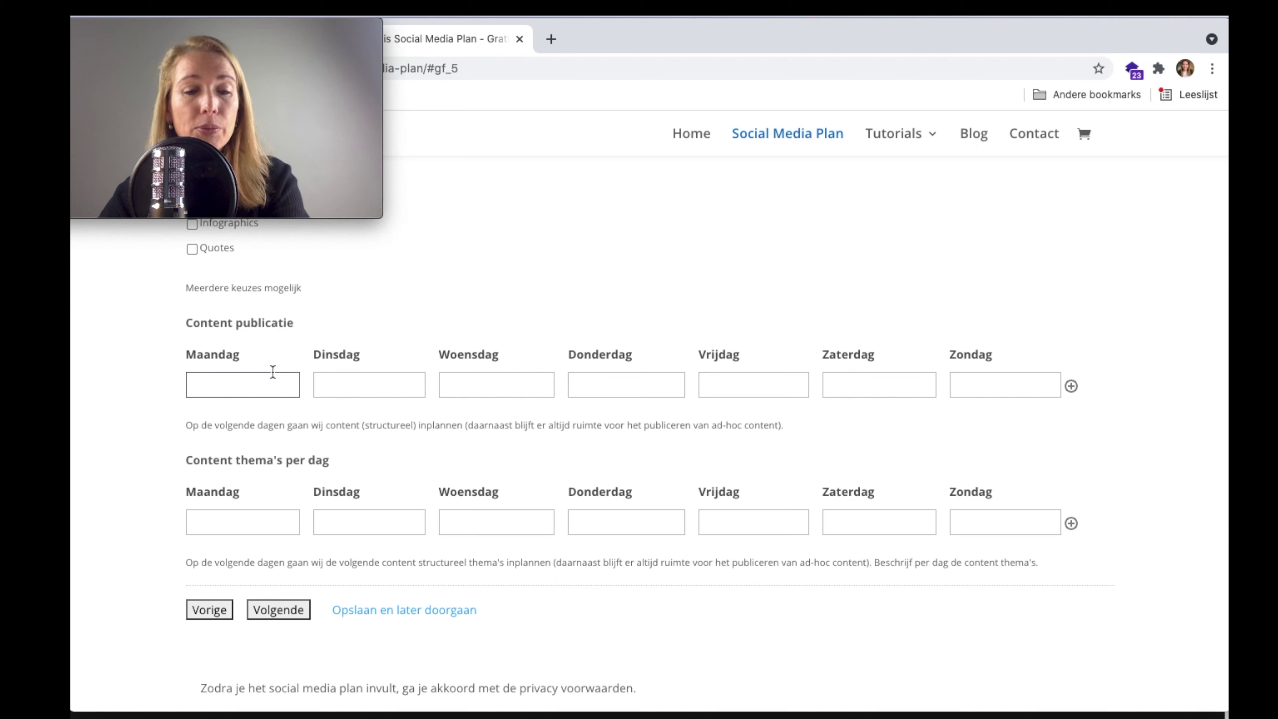
pyautogui.write('x')
pyautogui.click(488, 381)
pyautogui.write('x')
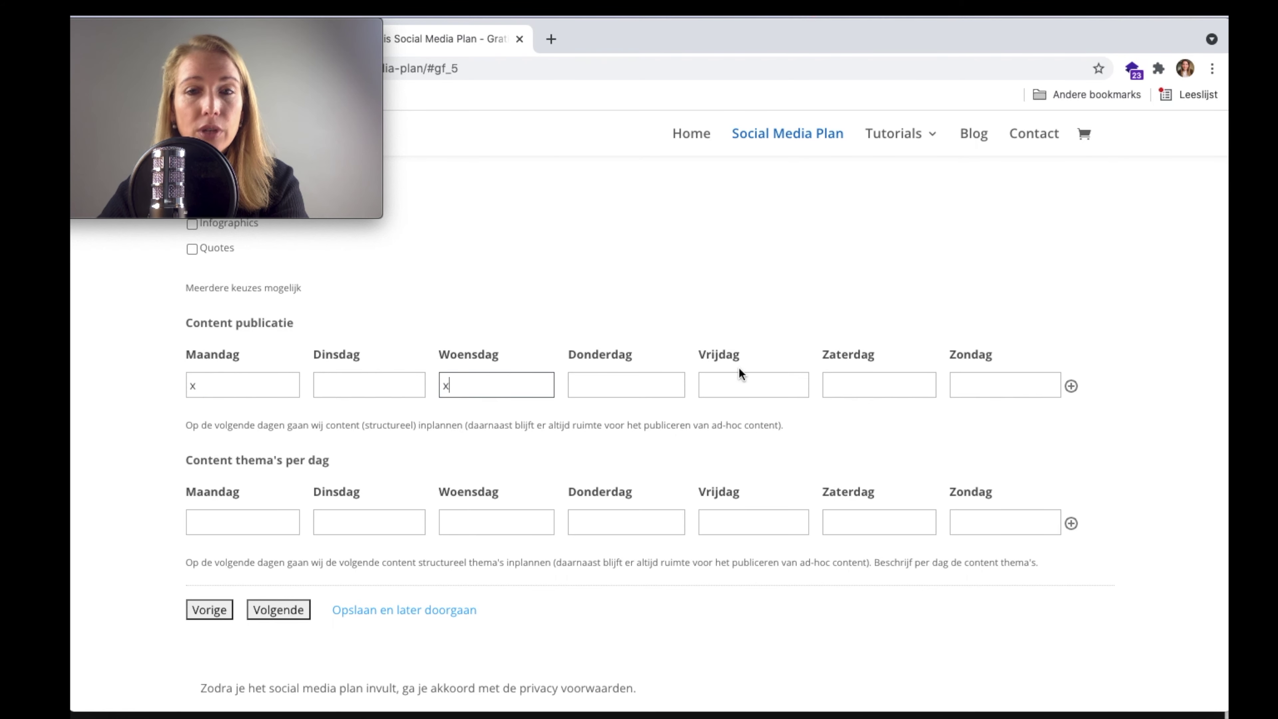
pyautogui.click(750, 378)
pyautogui.write('x')
pyautogui.scroll(-1, 737, 385)
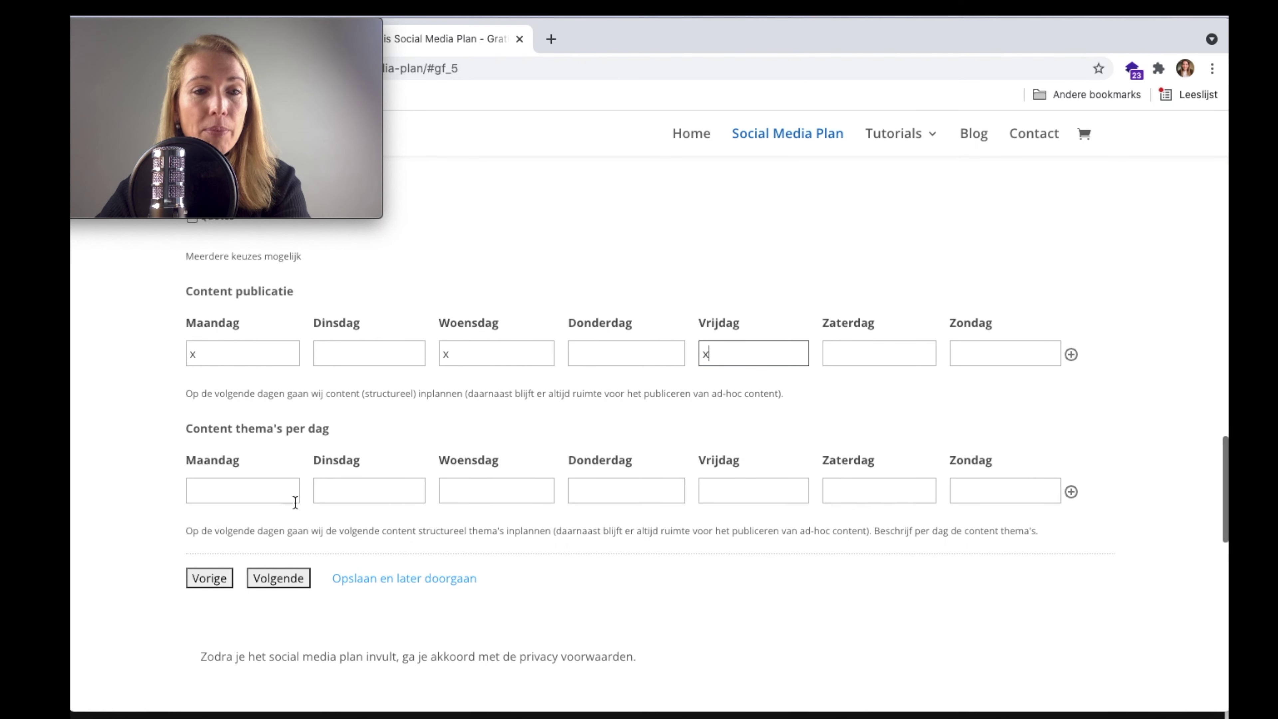
# - Enter day themes Actualiteiten, Innovatief and Aanbiedingen, then continue to step 9, Channels
pyautogui.click(274, 491)
pyautogui.write('Ac')
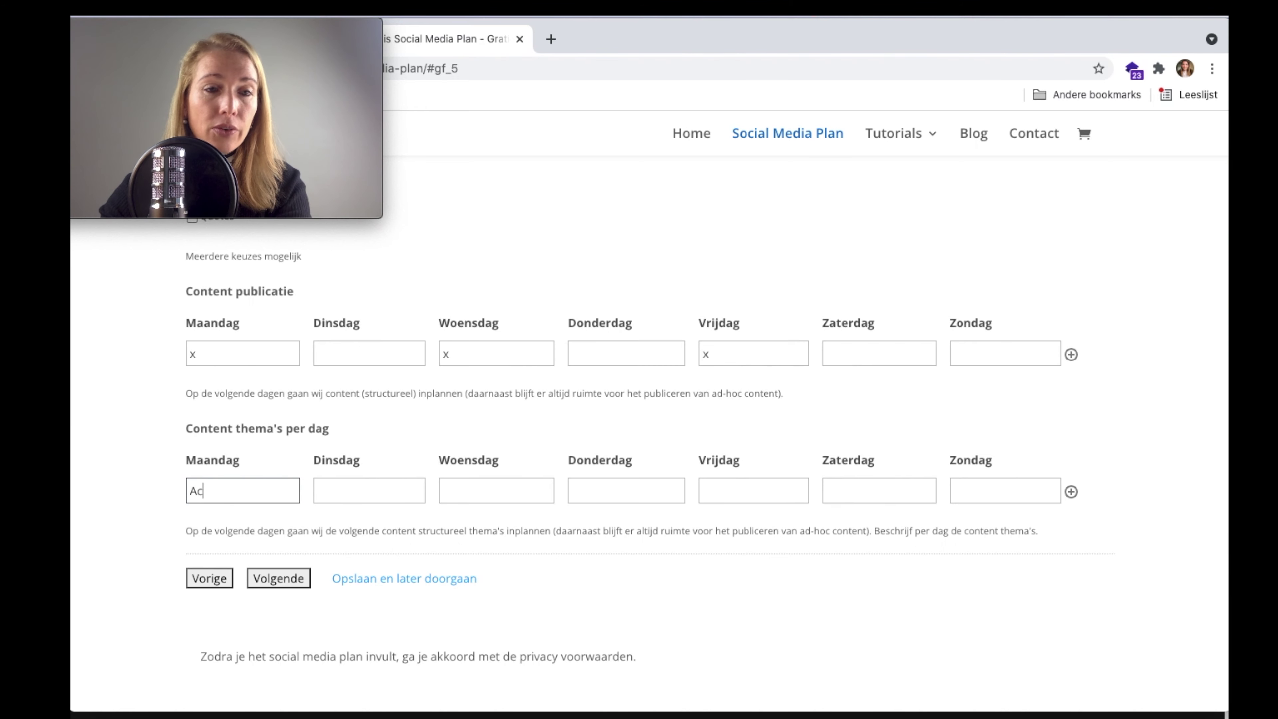
pyautogui.write('tualiteiten')
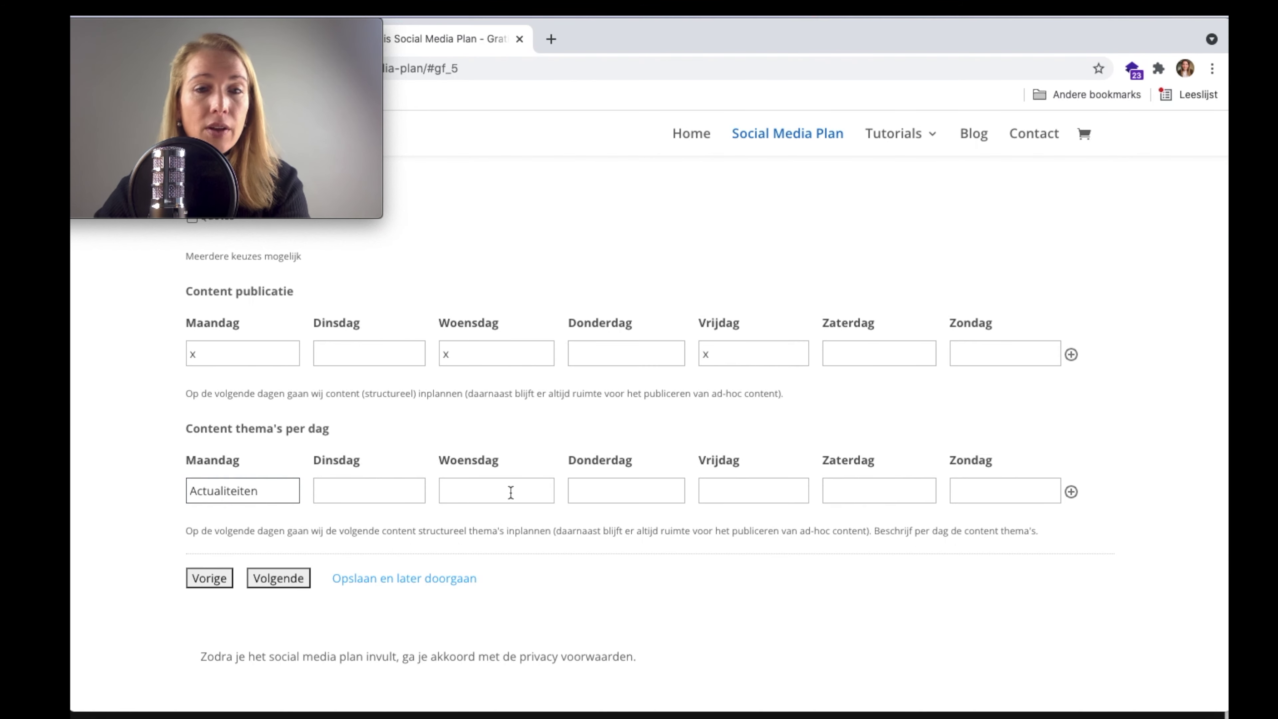
pyautogui.click(511, 490)
pyautogui.write('Innovatie')
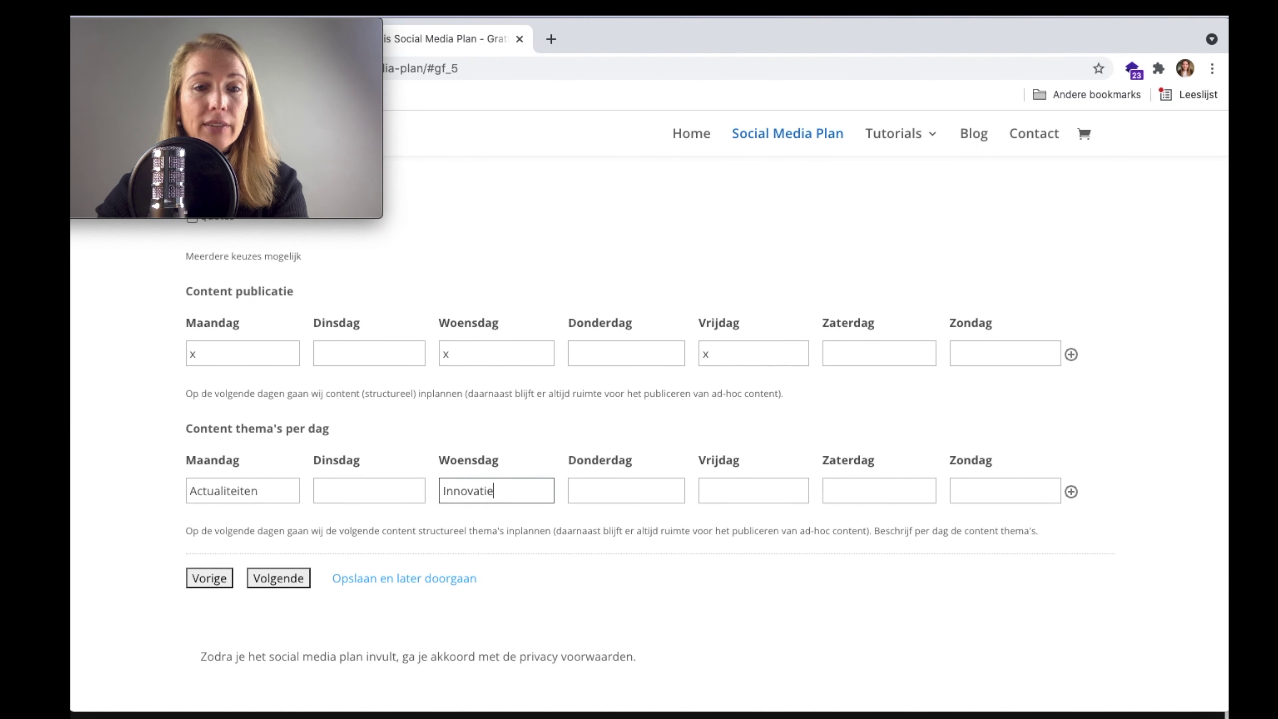
pyautogui.write('f')
pyautogui.press('Tab')
pyautogui.press('Tab')
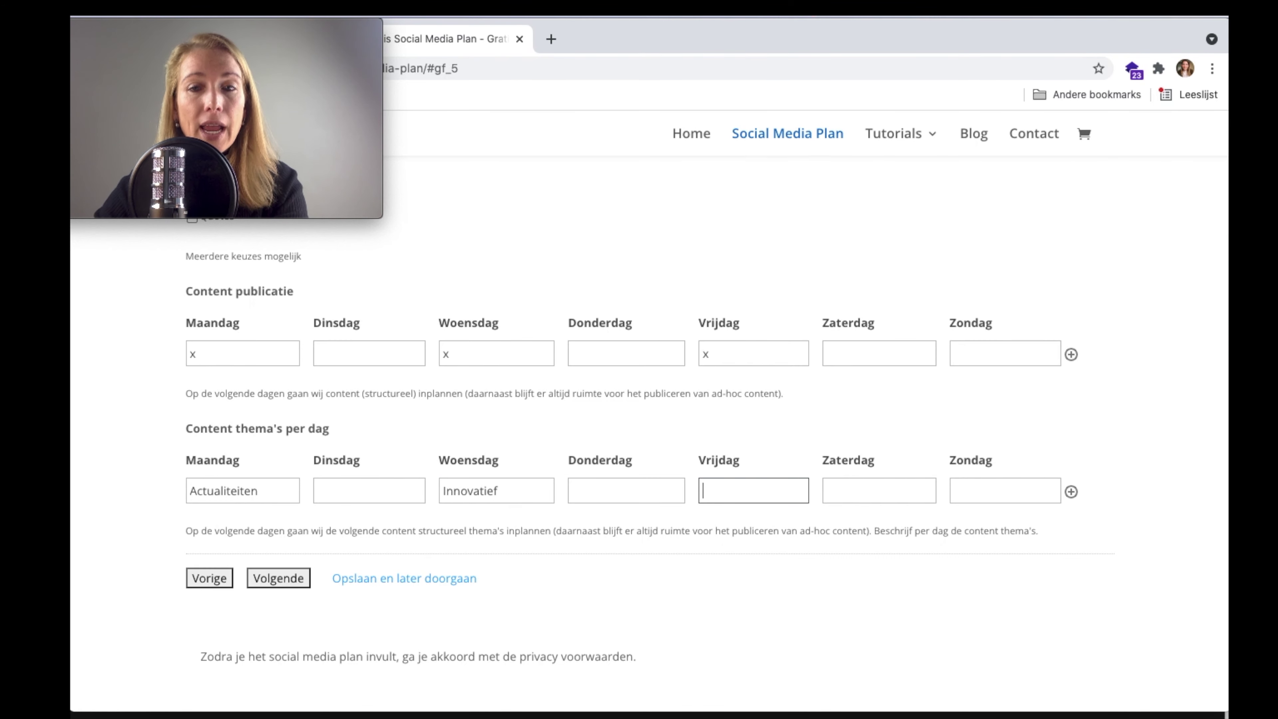
pyautogui.write('Aanbiedingen')
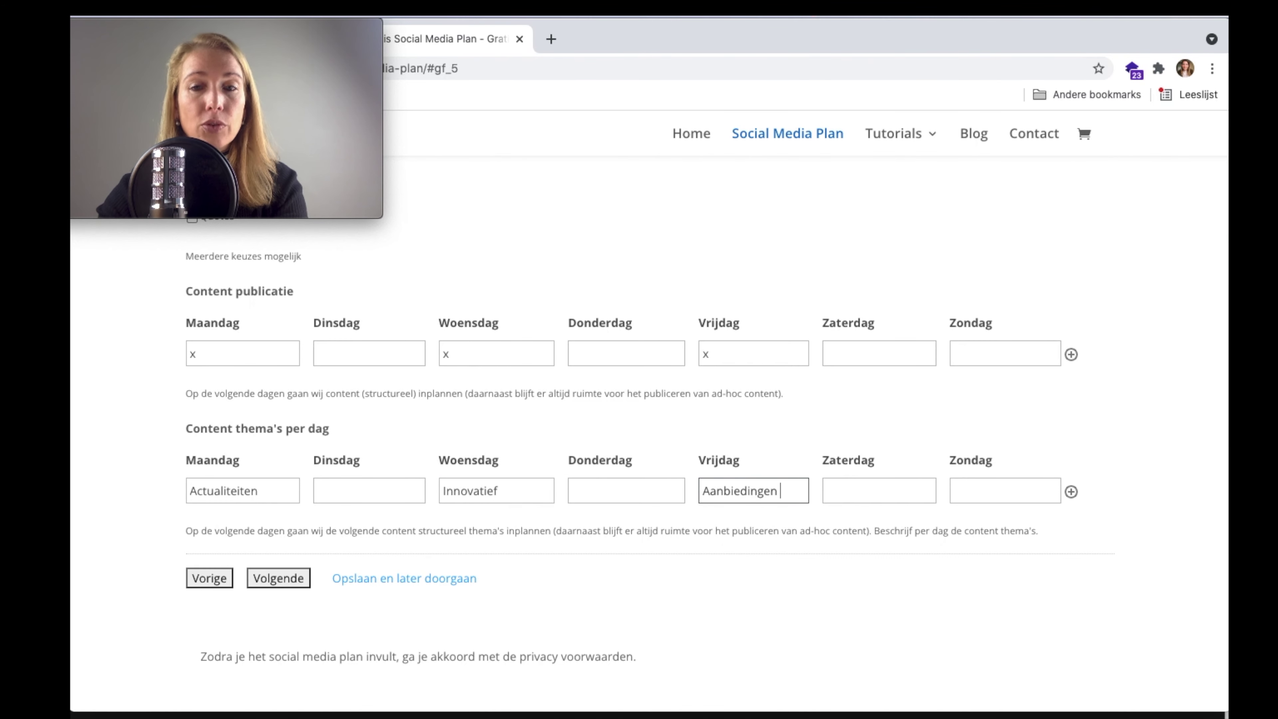
pyautogui.scroll(5, 550, 457)
pyautogui.scroll(9, 549, 454)
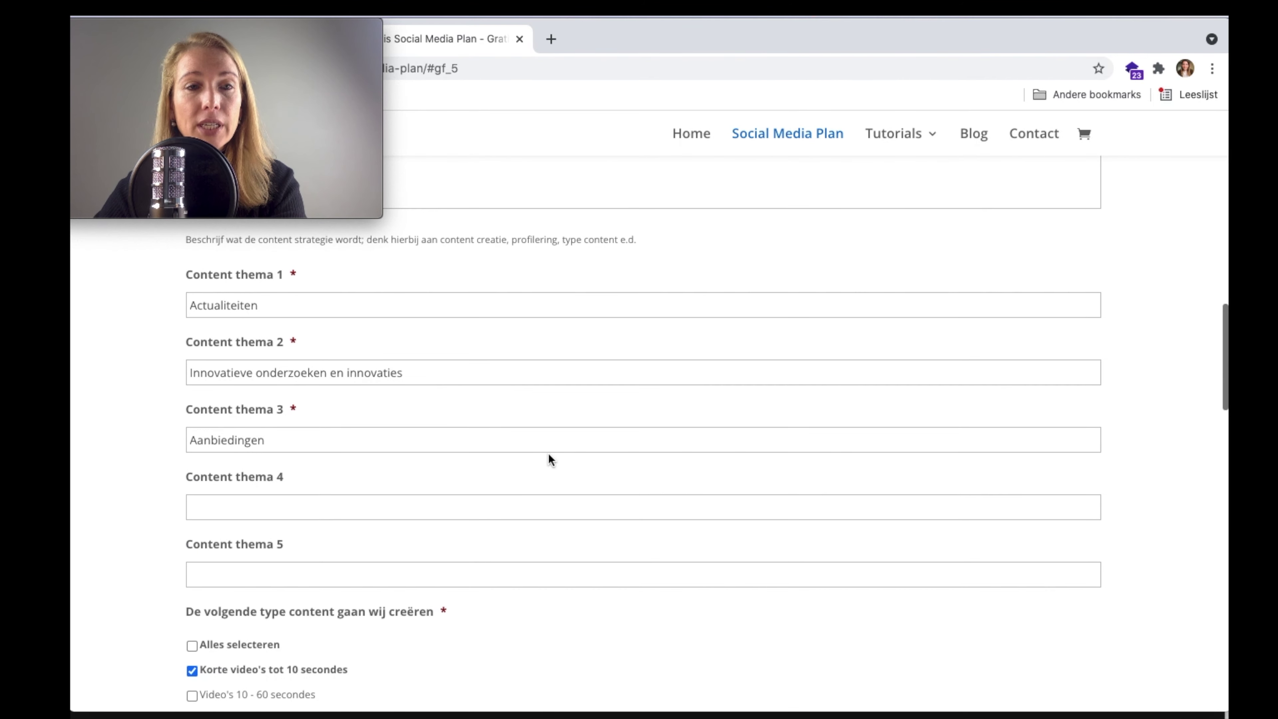
pyautogui.scroll(-15, 548, 454)
pyautogui.scroll(-3, 549, 455)
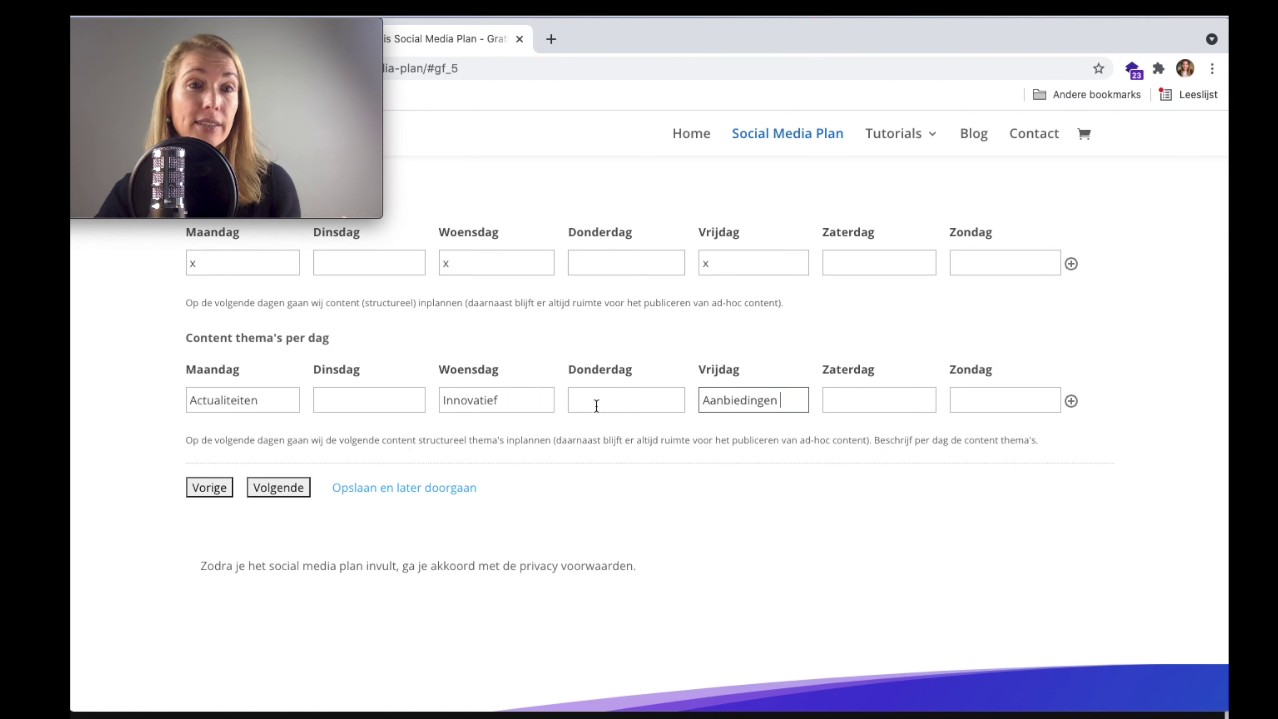
pyautogui.scroll(-1, 596, 405)
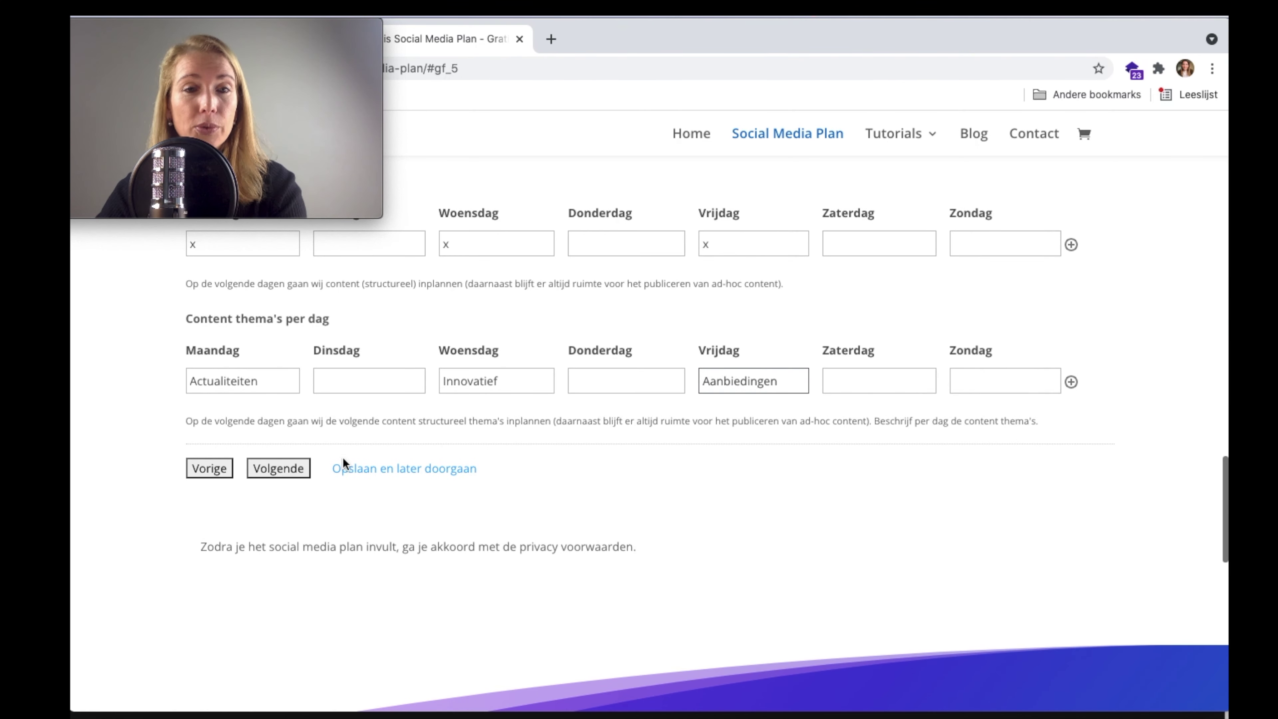
pyautogui.click(284, 466)
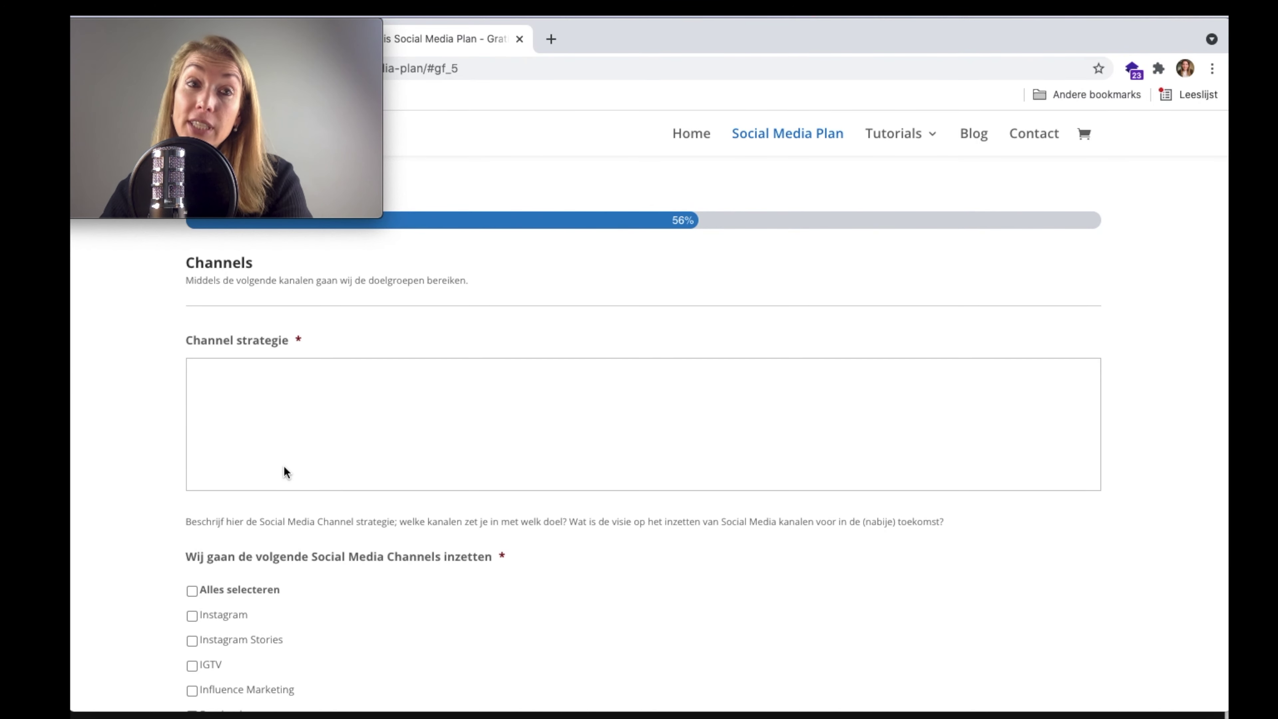
# - Write the channel strategy 'Innovatieve cocial channels en nieuwe moderne uitingen'
pyautogui.scroll(-1, 284, 467)
pyautogui.click(338, 403)
pyautogui.write('Innovatieve c')
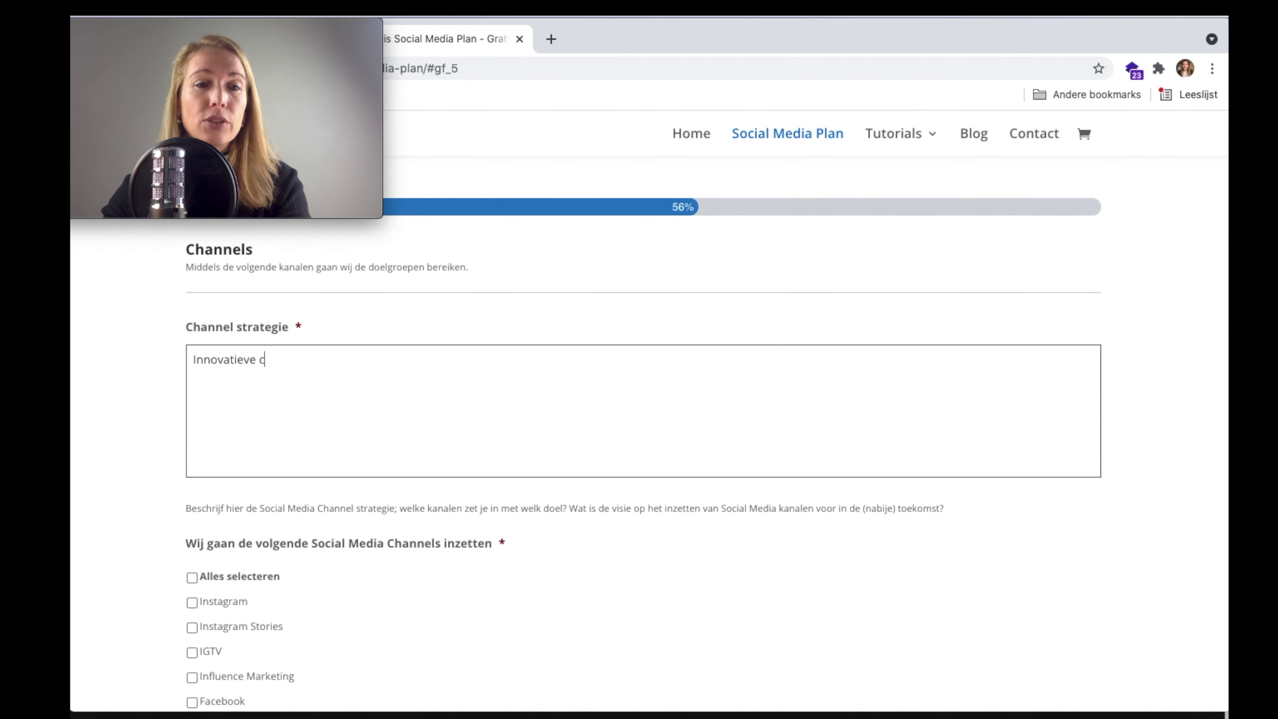
pyautogui.press('BackSpace')
pyautogui.write('social chann')
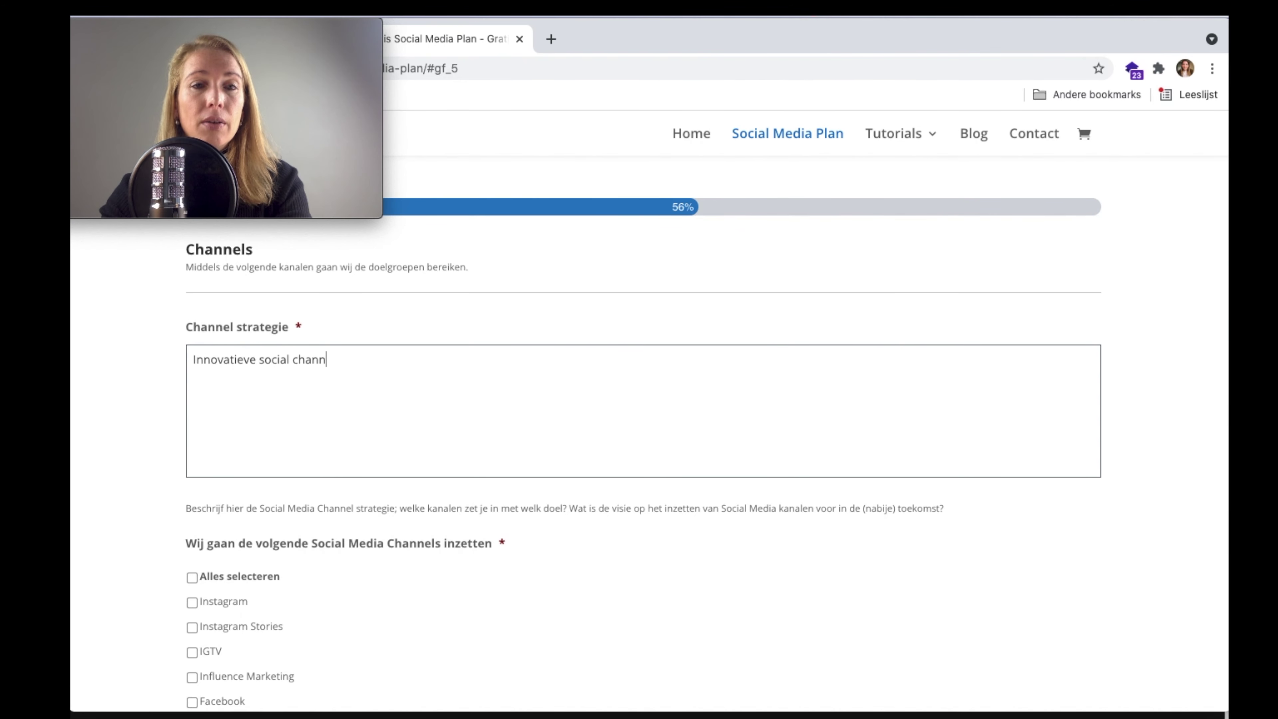
pyautogui.write('els en nieuwe mo')
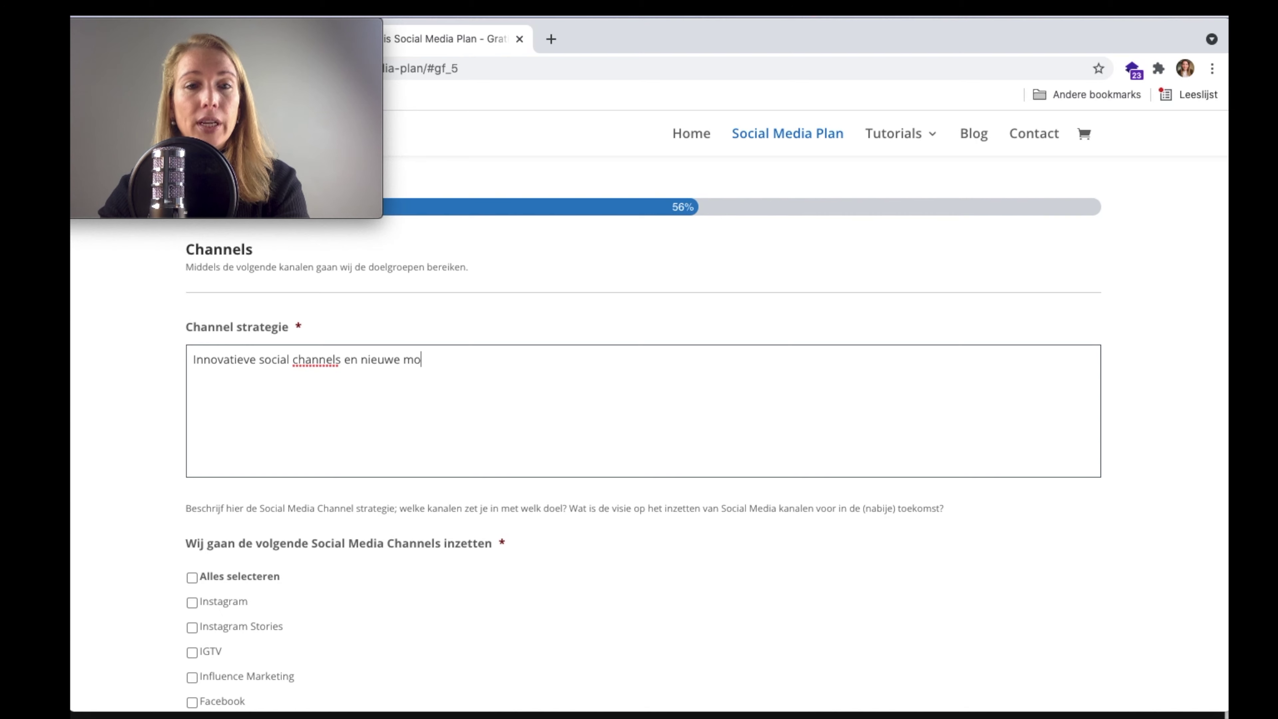
pyautogui.write('derne uitingen')
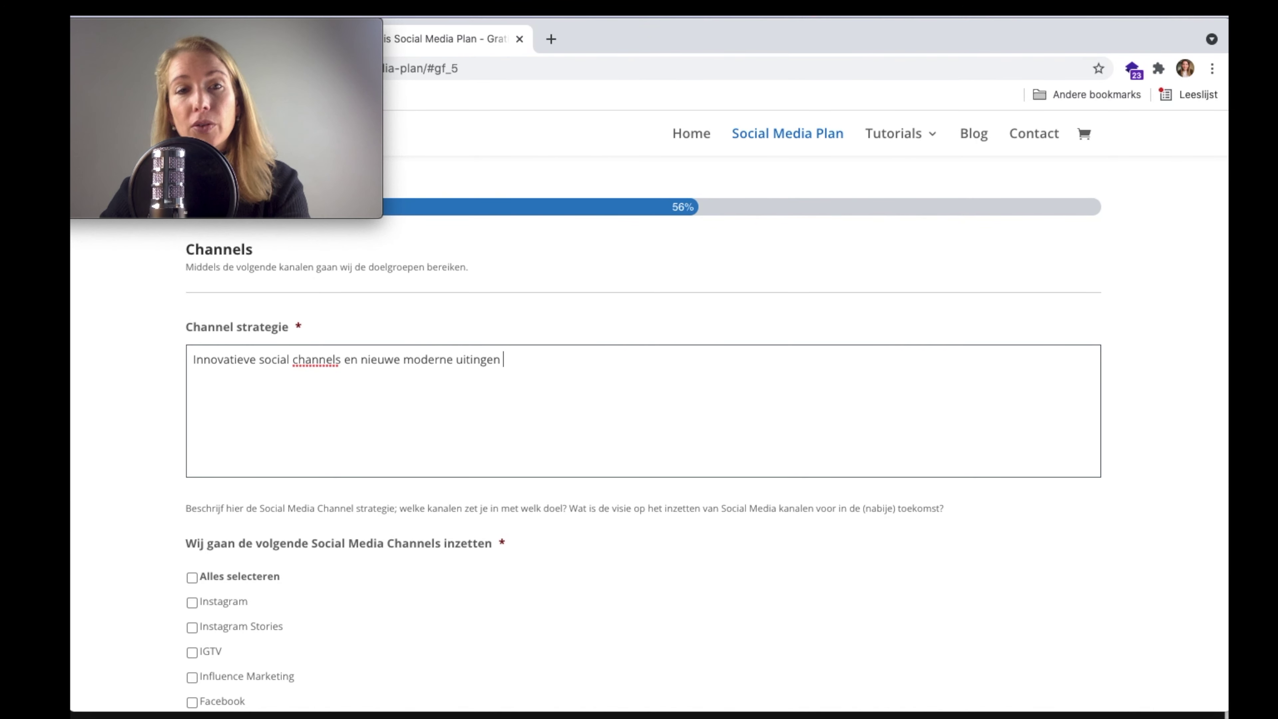
# - Select TikTok, YouTube, Influence Marketing and Instagram Stories as channels and continue to Communicatie
pyautogui.scroll(-5, 644, 433)
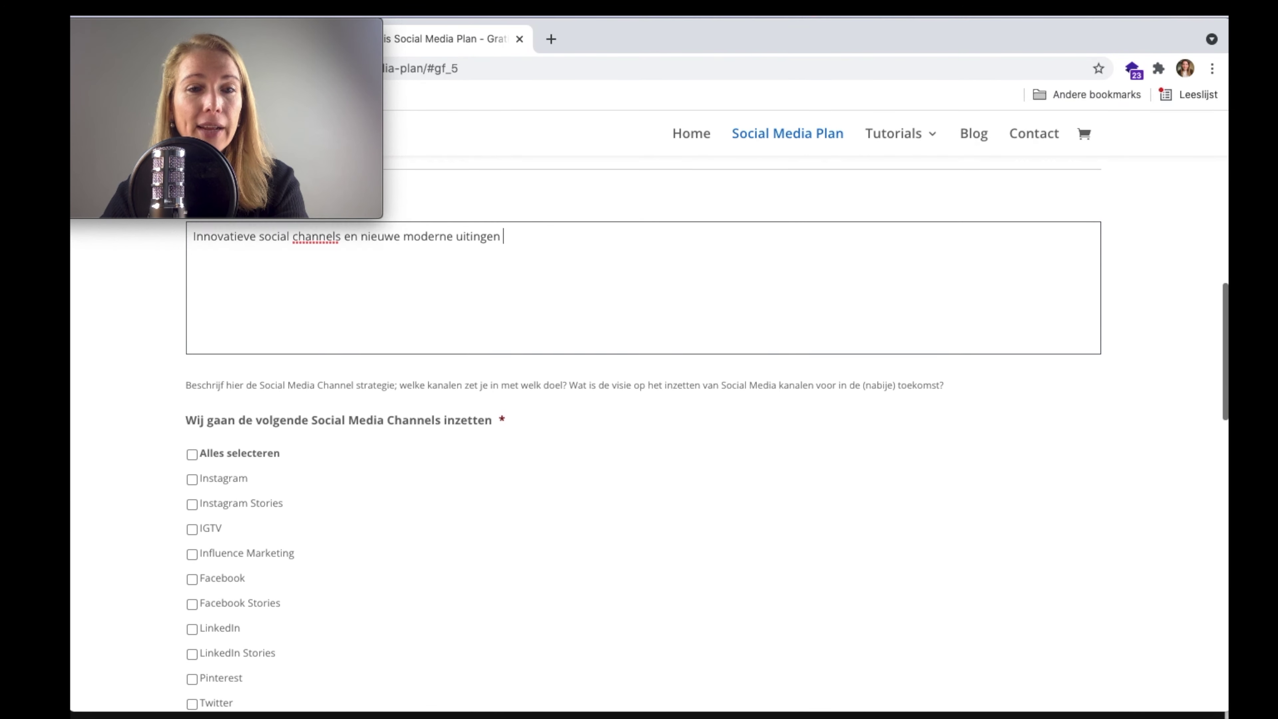
pyautogui.scroll(-5, 196, 448)
pyautogui.scroll(-3, 196, 448)
pyautogui.click(192, 636)
pyautogui.click(192, 661)
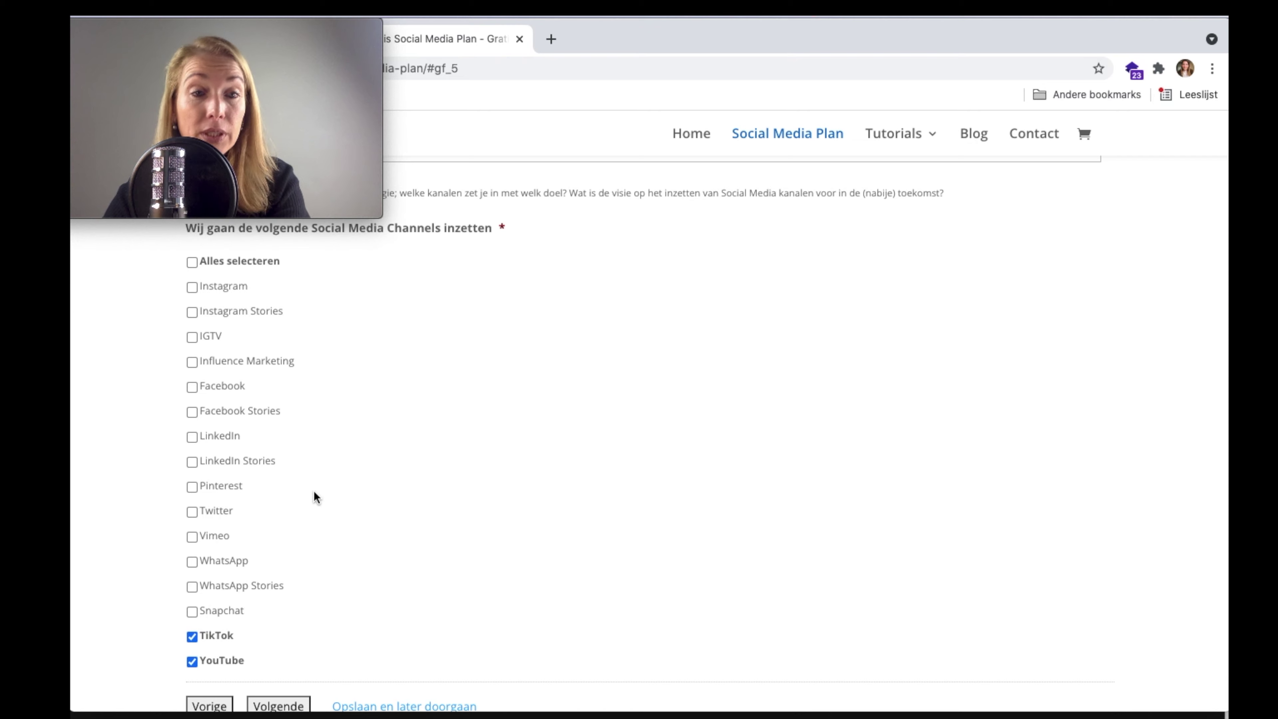
pyautogui.scroll(1, 313, 491)
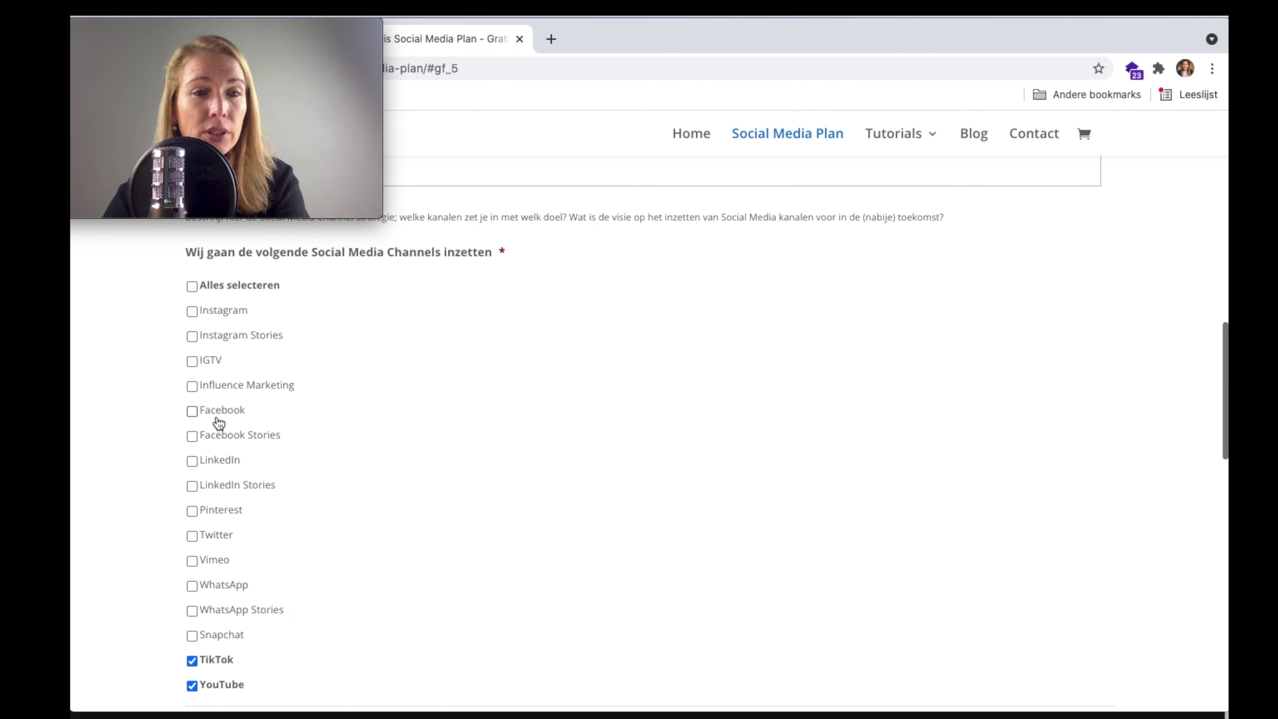
pyautogui.click(191, 387)
pyautogui.click(191, 336)
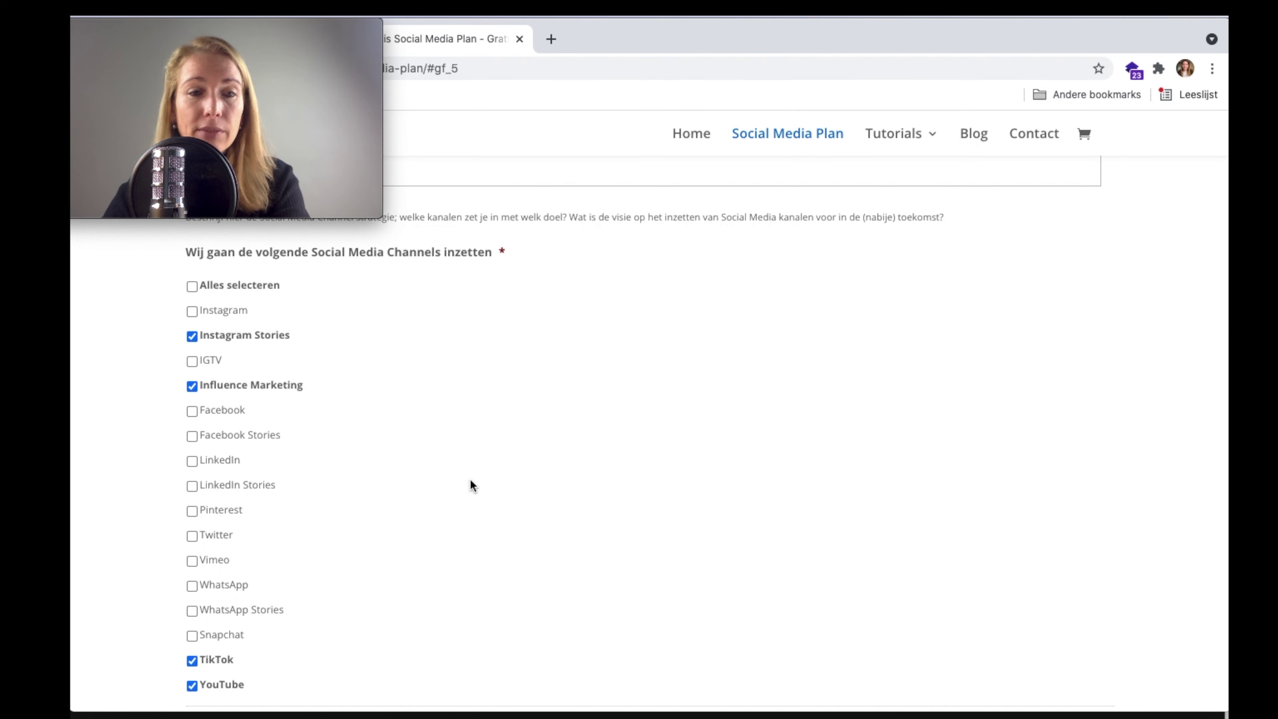
pyautogui.scroll(-2, 470, 480)
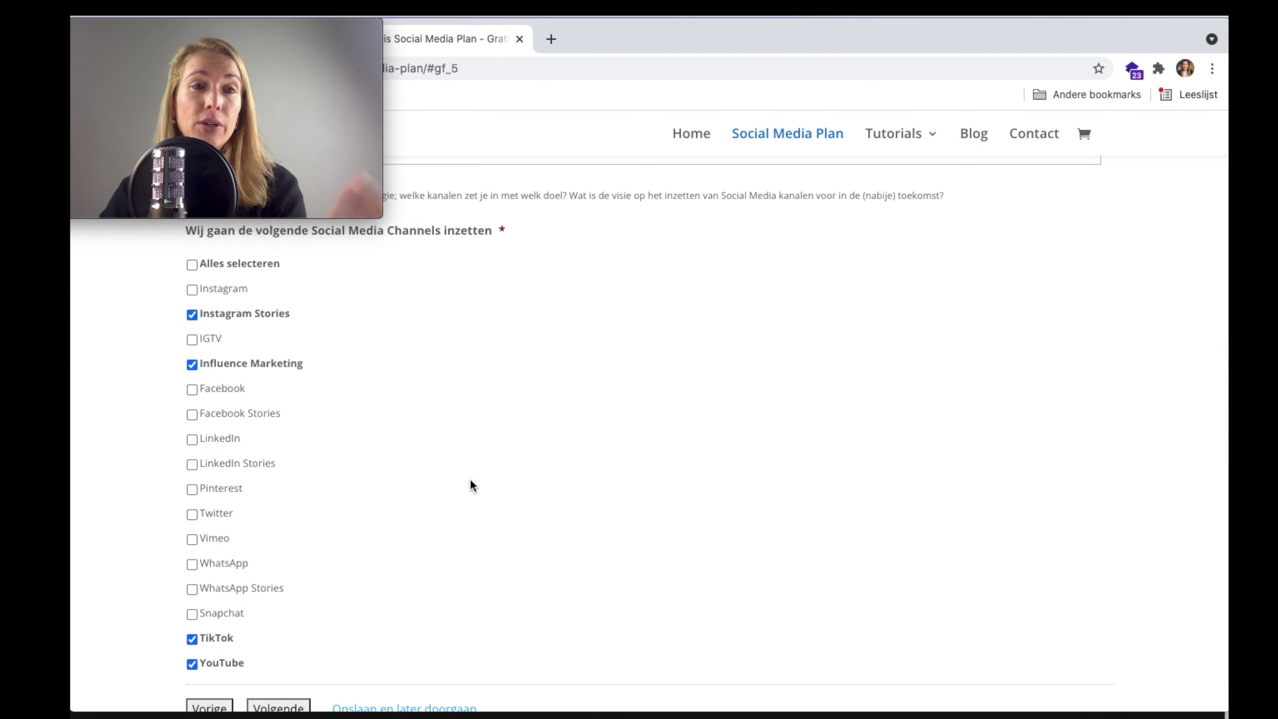
pyautogui.scroll(-4, 470, 485)
pyautogui.click(289, 480)
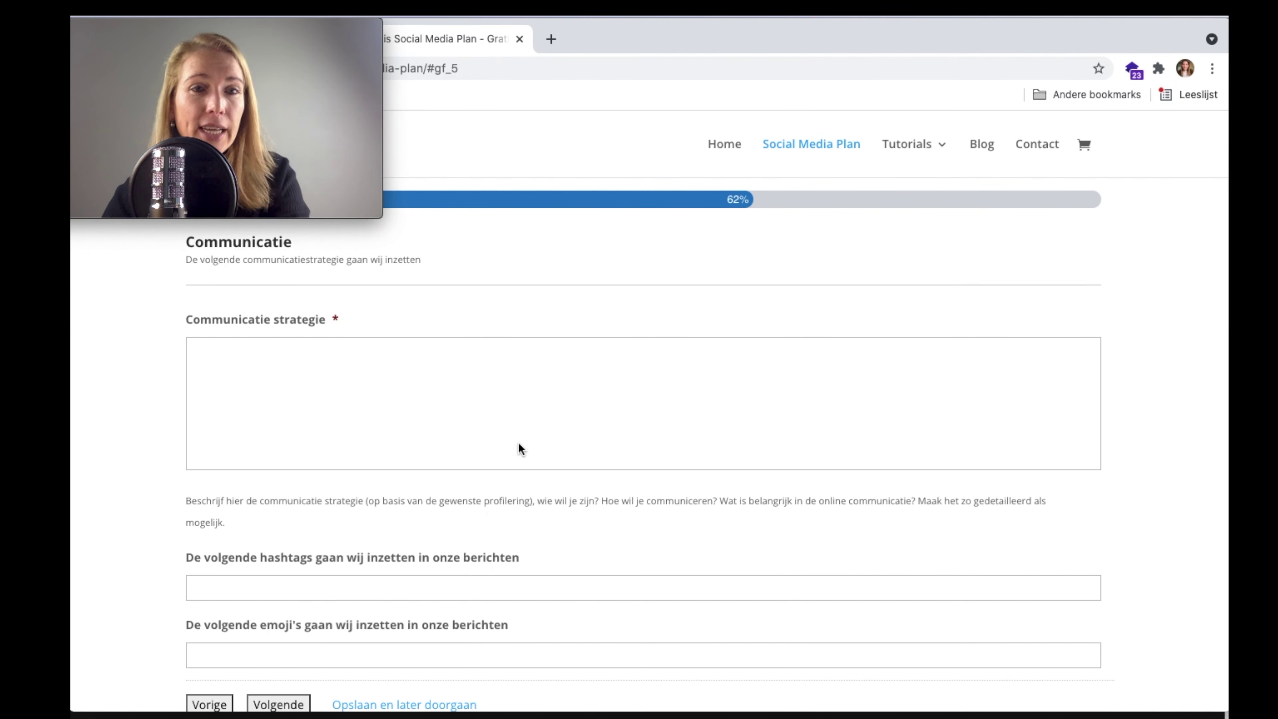
# - Write the communication strategy 'Kort en krachtig communiceren, en zoomen in op het innovatieve aspect en snelle levering.'
pyautogui.scroll(-2, 508, 400)
pyautogui.scroll(4, 508, 399)
pyautogui.click(508, 400)
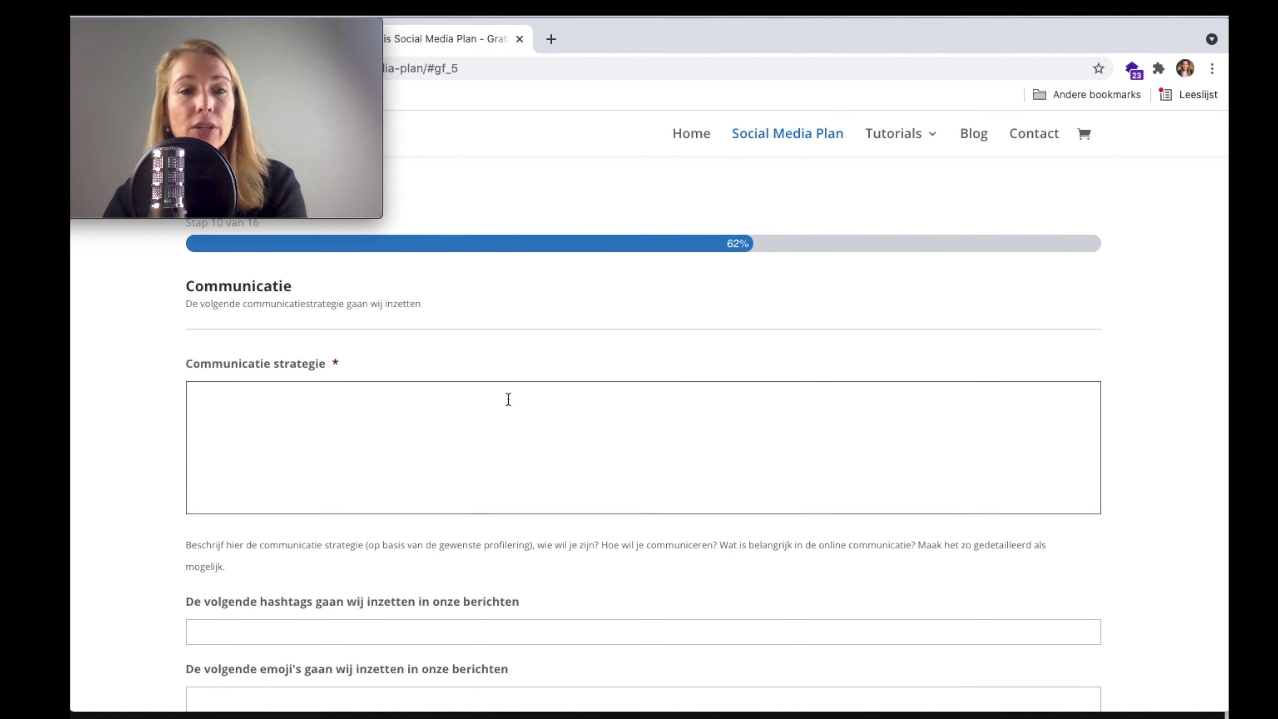
pyautogui.write('Ko')
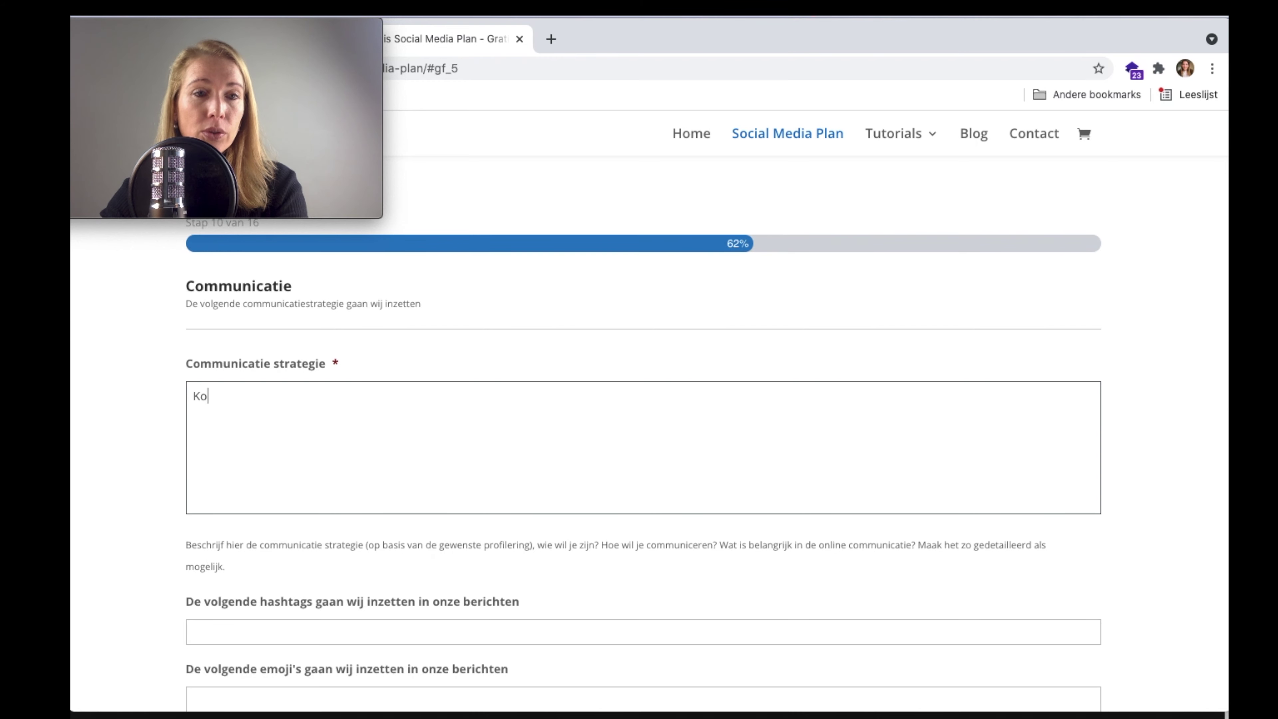
pyautogui.write('rt en krachtig')
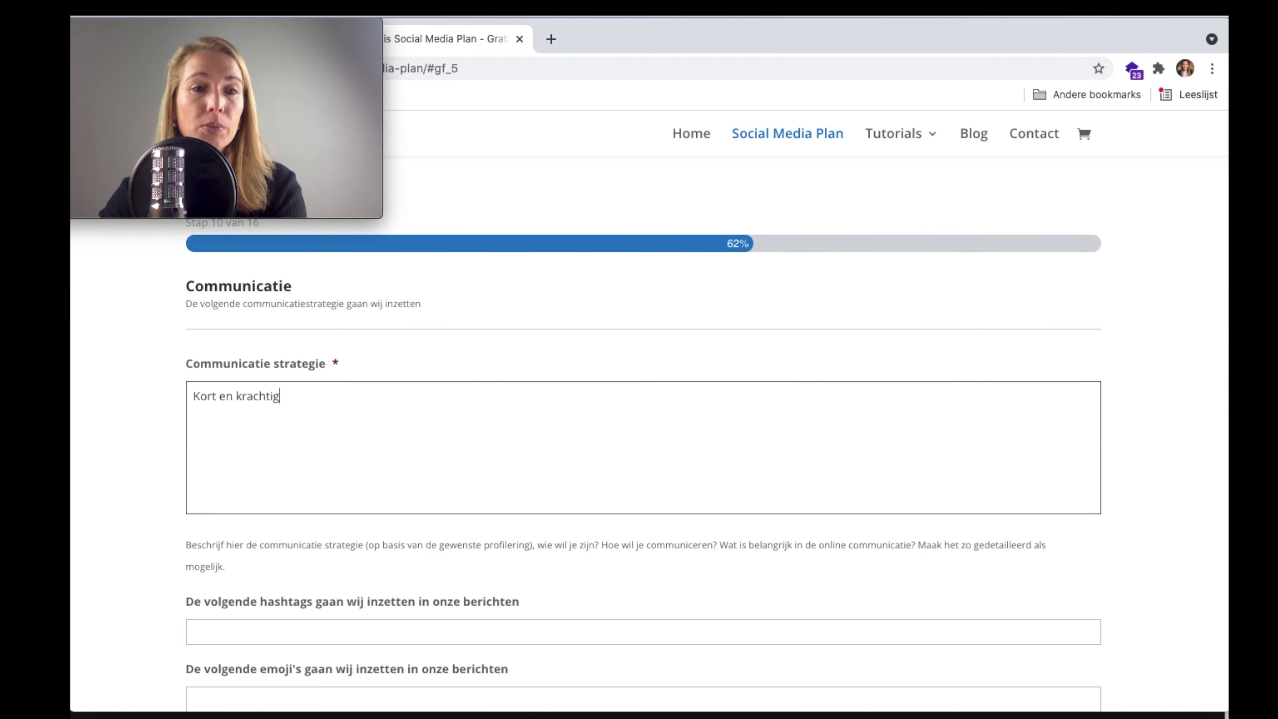
pyautogui.write(' communiceren, ')
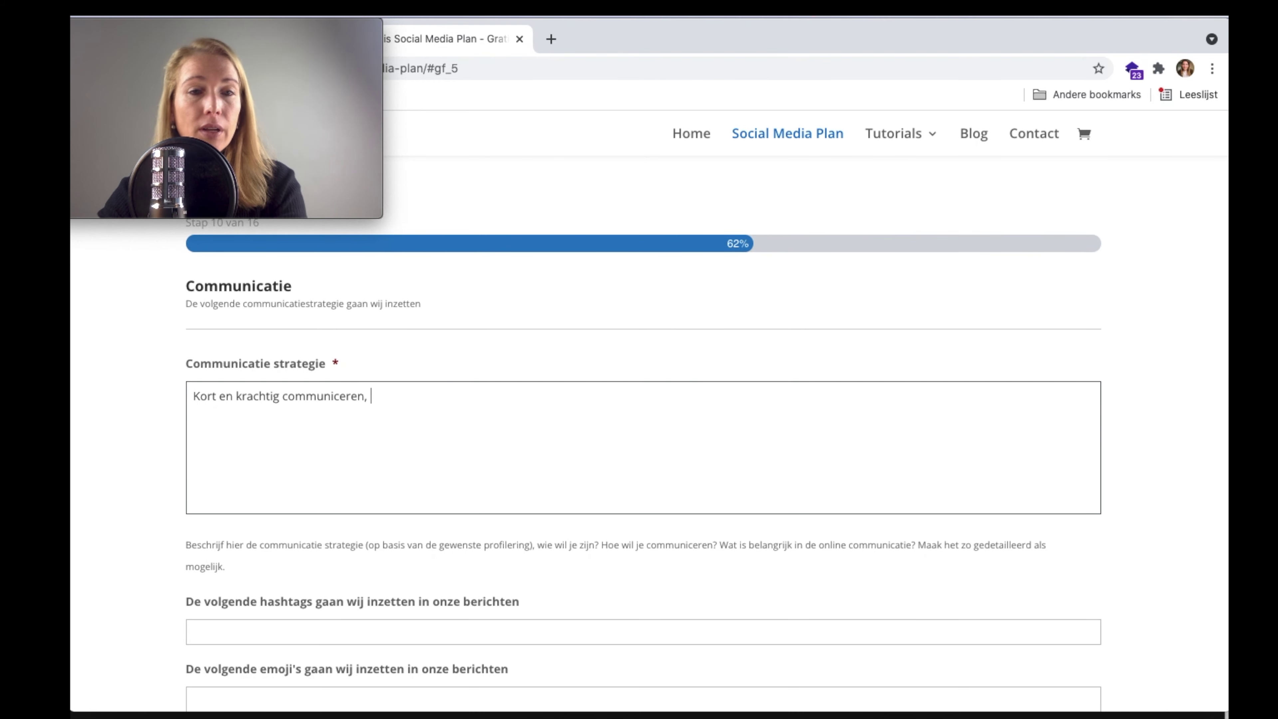
pyautogui.write('en ')
pyautogui.write('zoom')
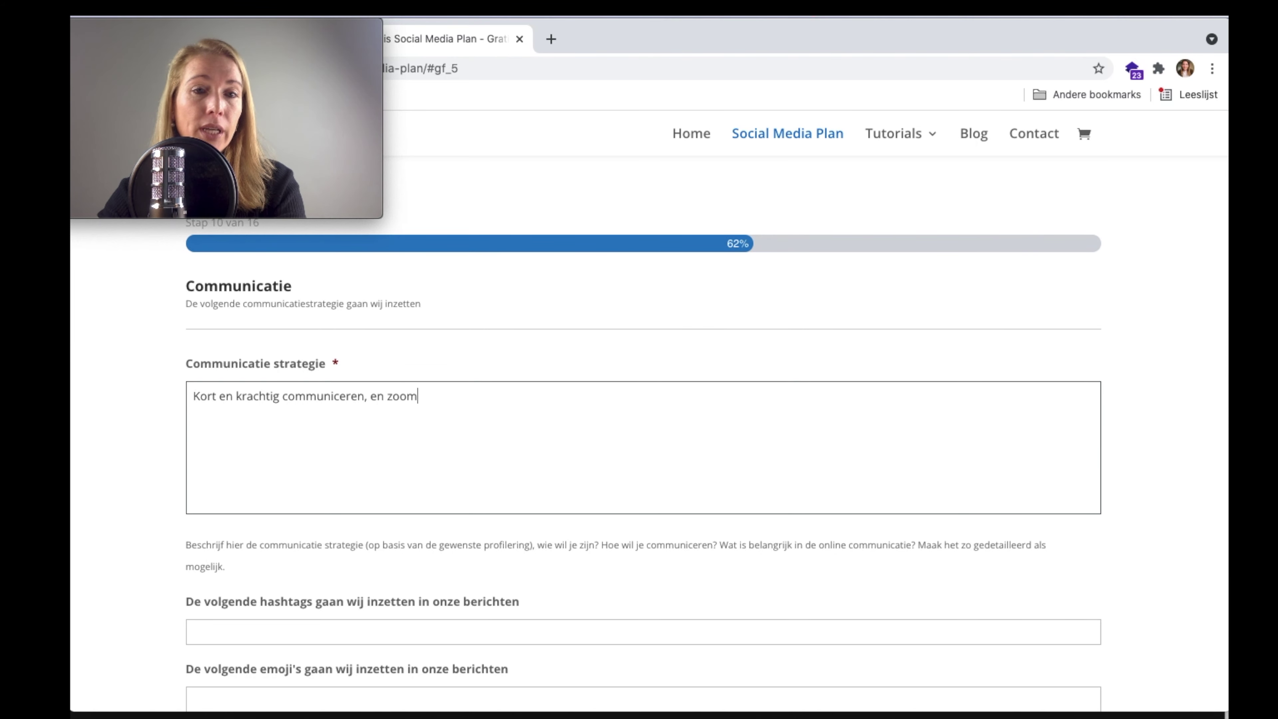
pyautogui.write('en in op het in')
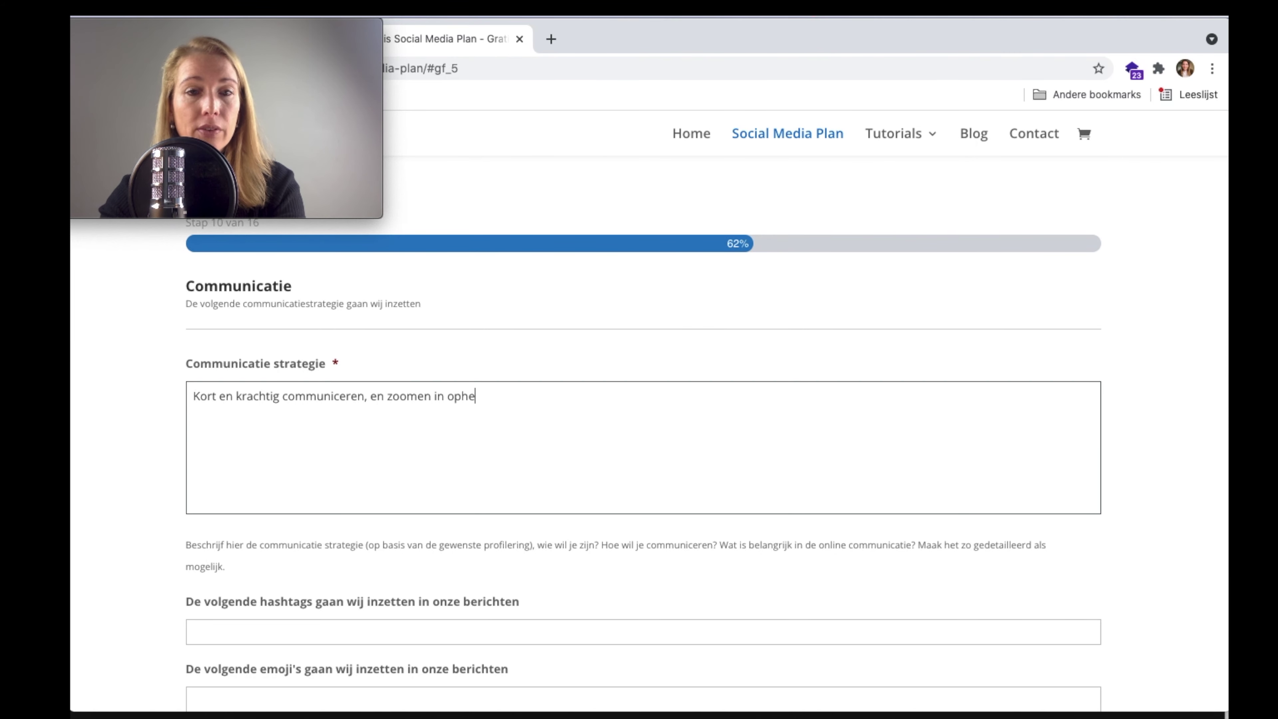
pyautogui.write('n')
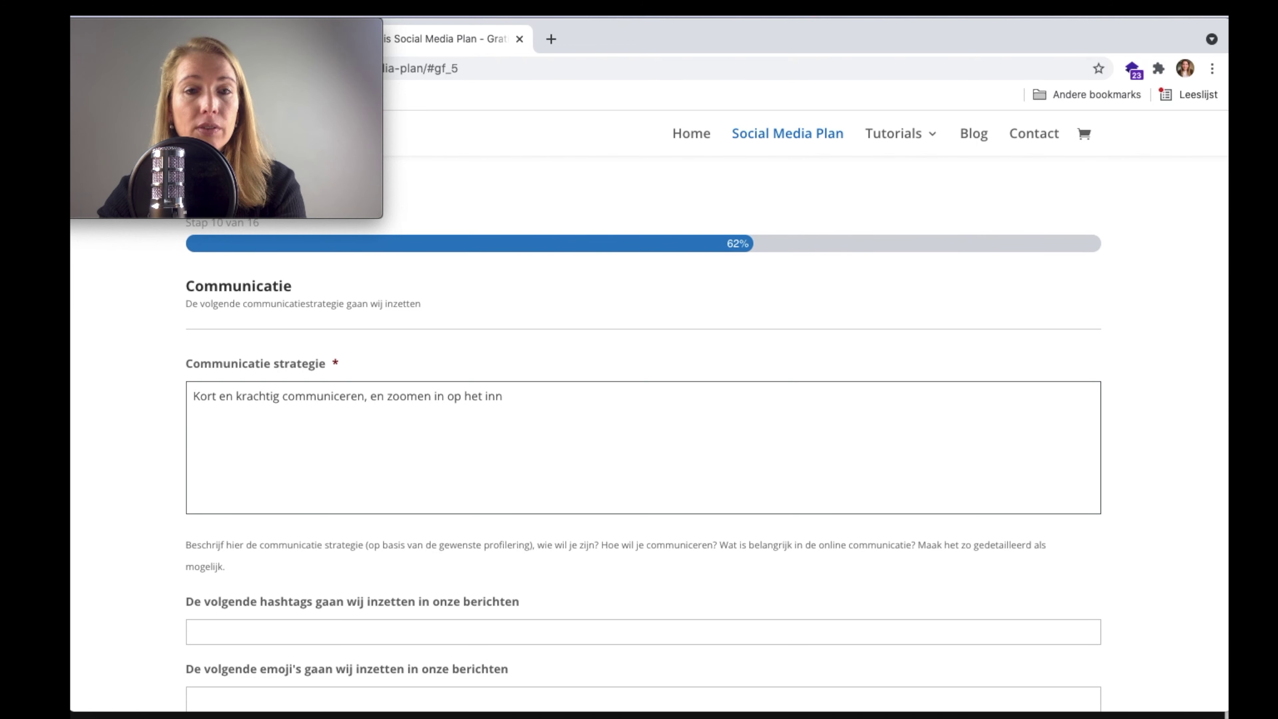
pyautogui.write('ovatieve asp')
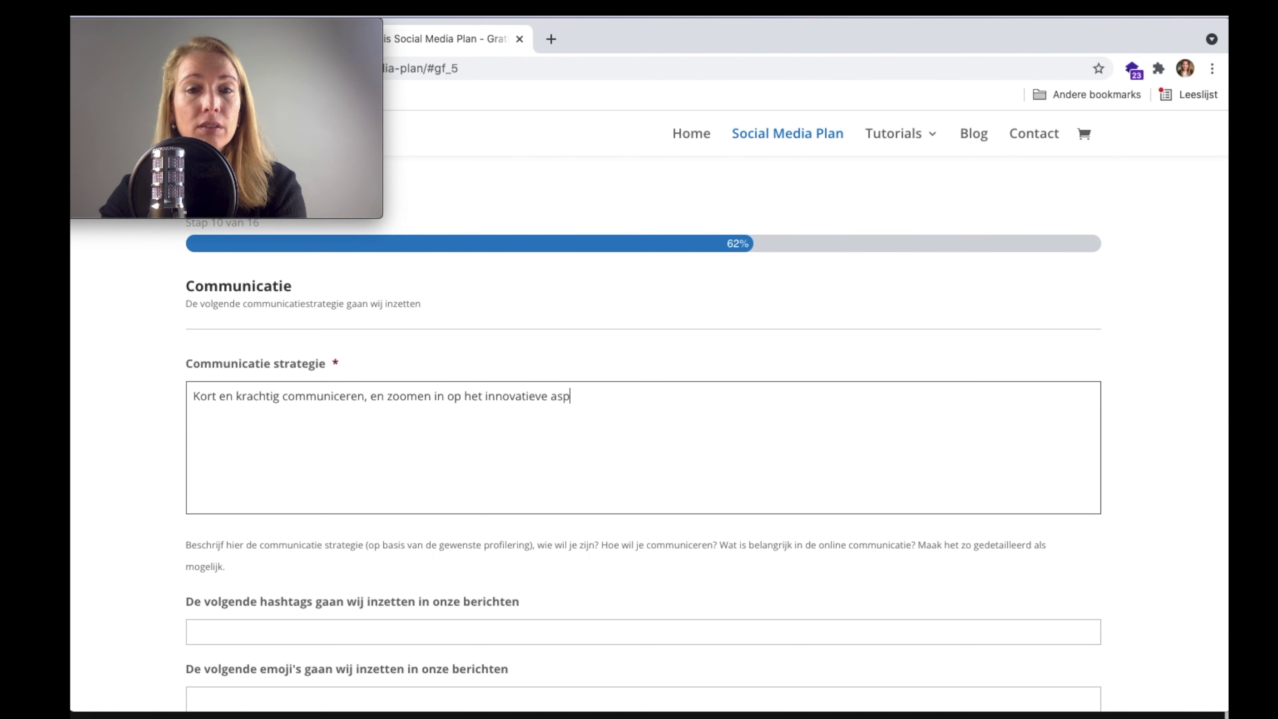
pyautogui.write('ect en snelle leve')
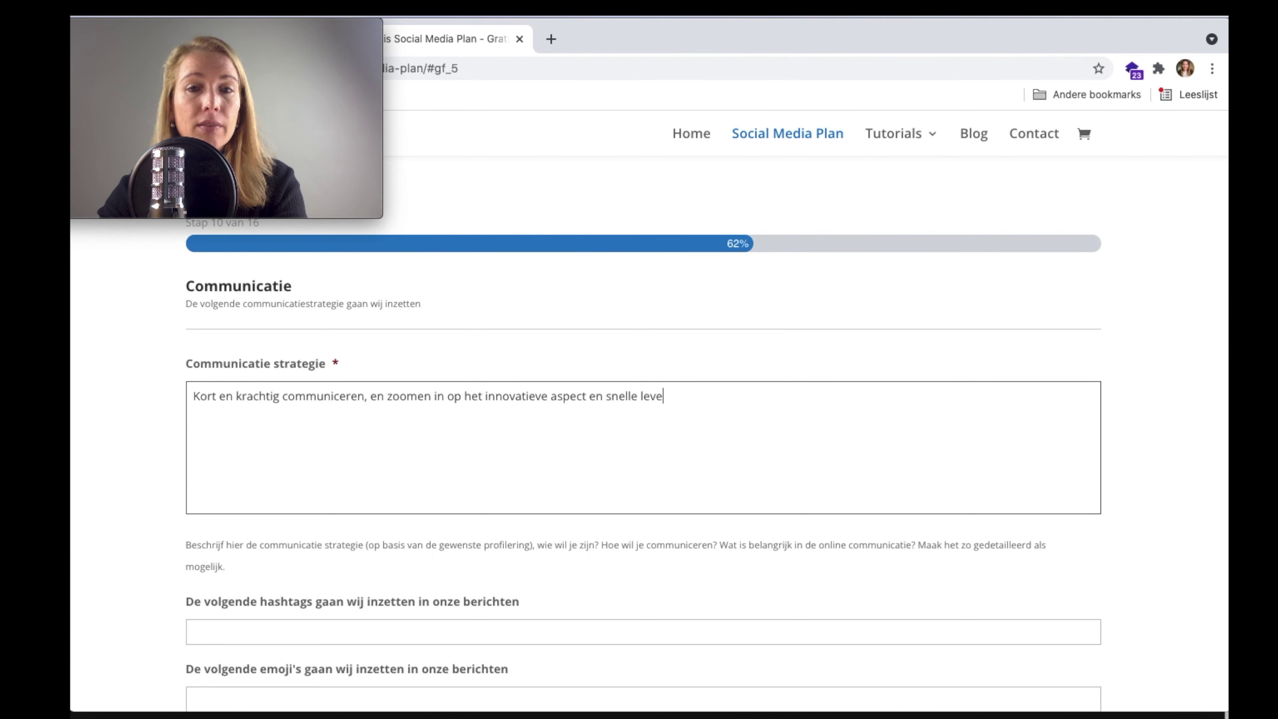
pyautogui.write('ring.')
pyautogui.scroll(-3, 522, 396)
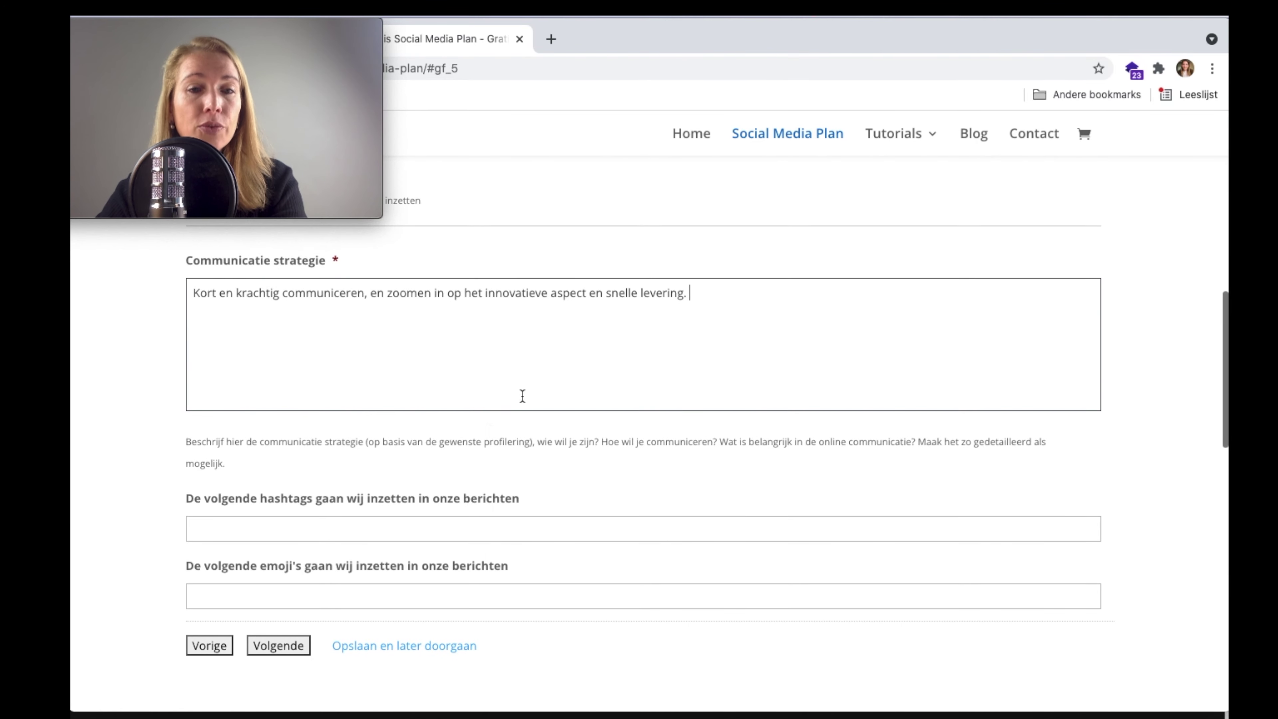
# - Enter the hashtags #dierenshopHappy #innovativepets #Dierenvoedingaanbieding
pyautogui.click(445, 526)
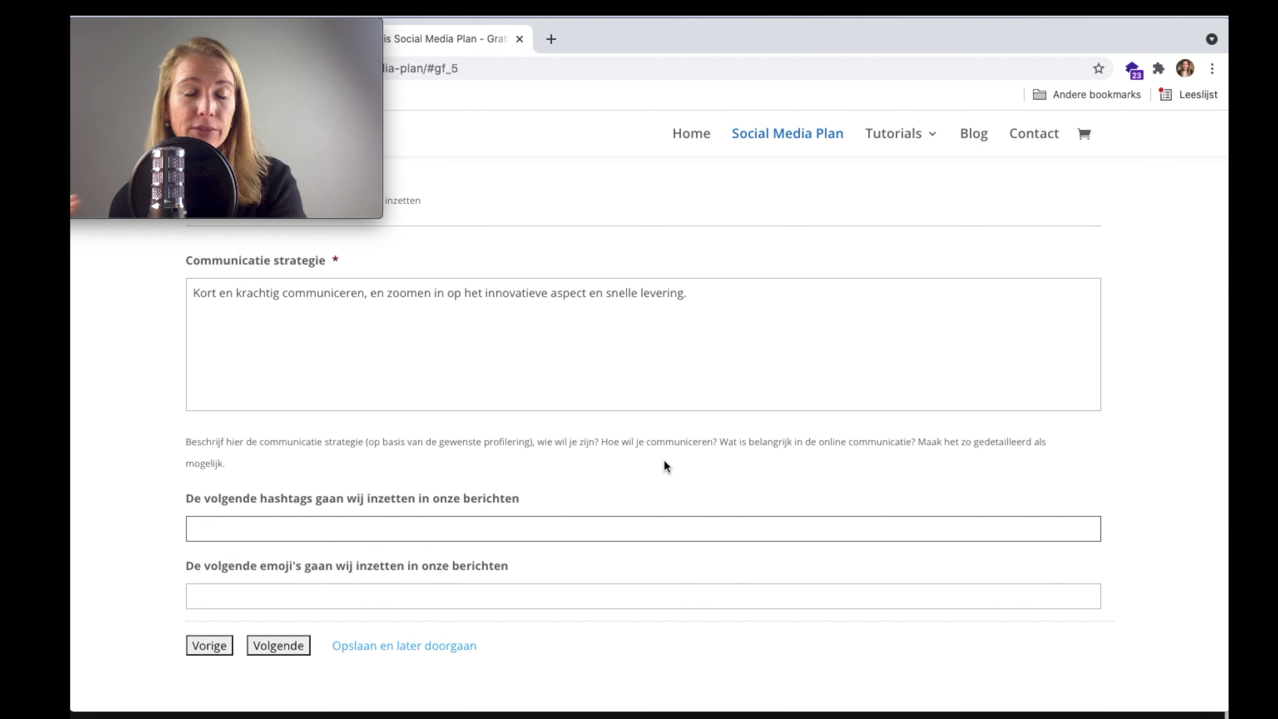
pyautogui.write('#diere')
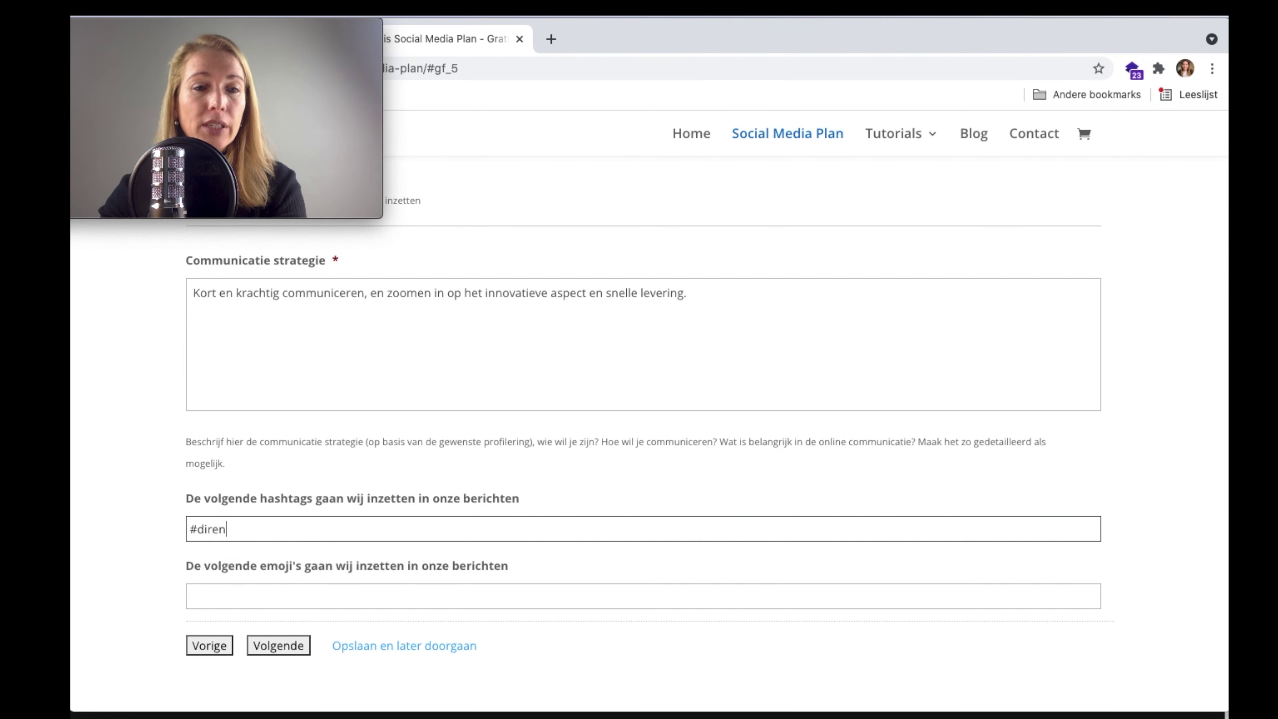
pyautogui.write('nshop')
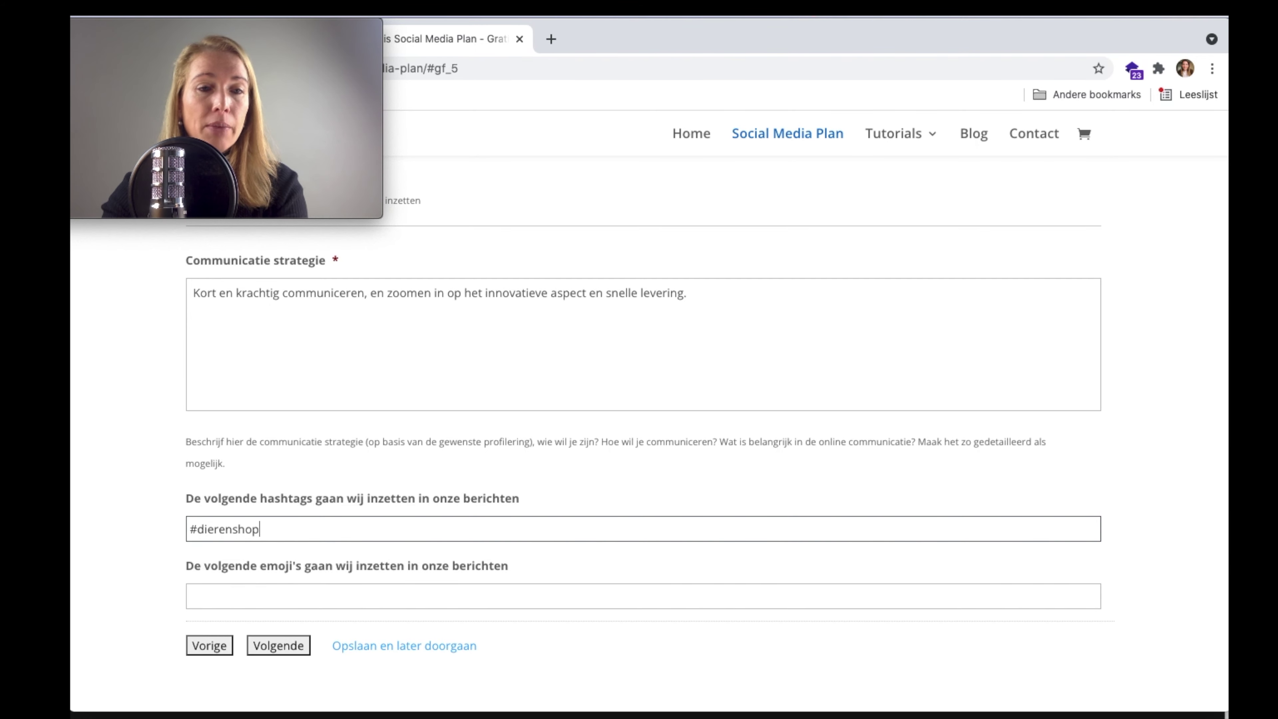
pyautogui.write('Happy #in')
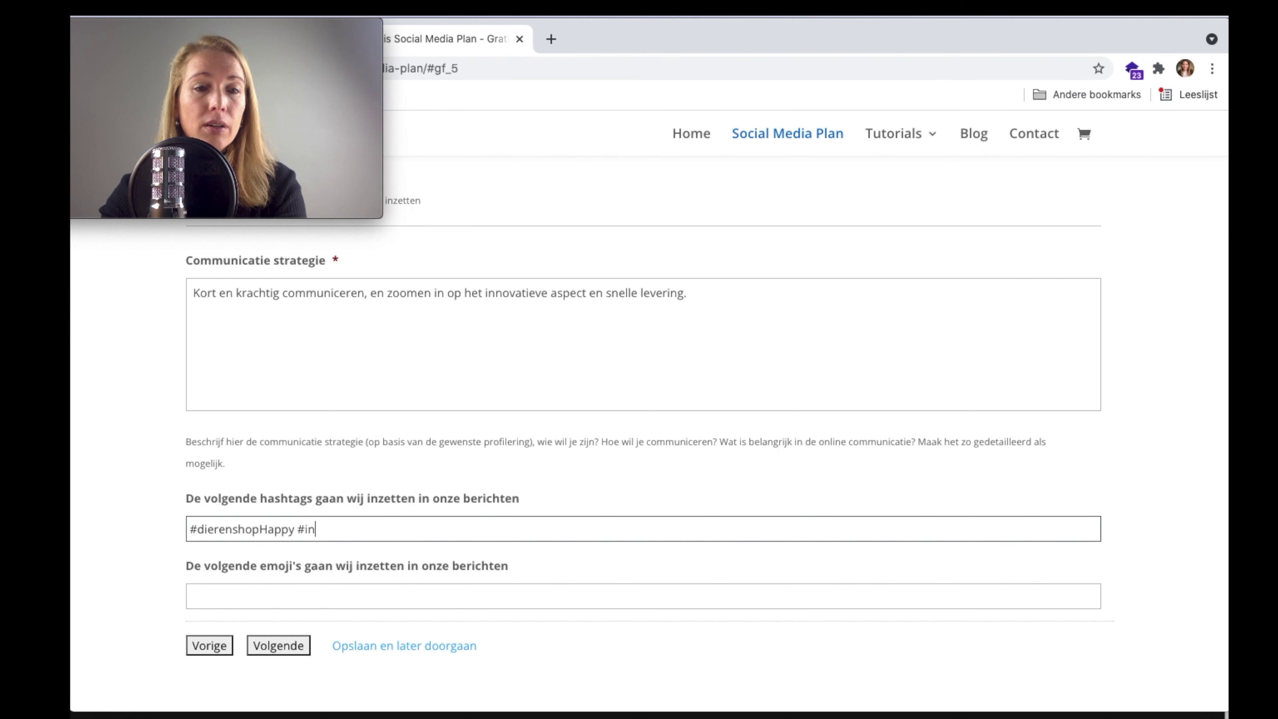
pyautogui.write('novative ')
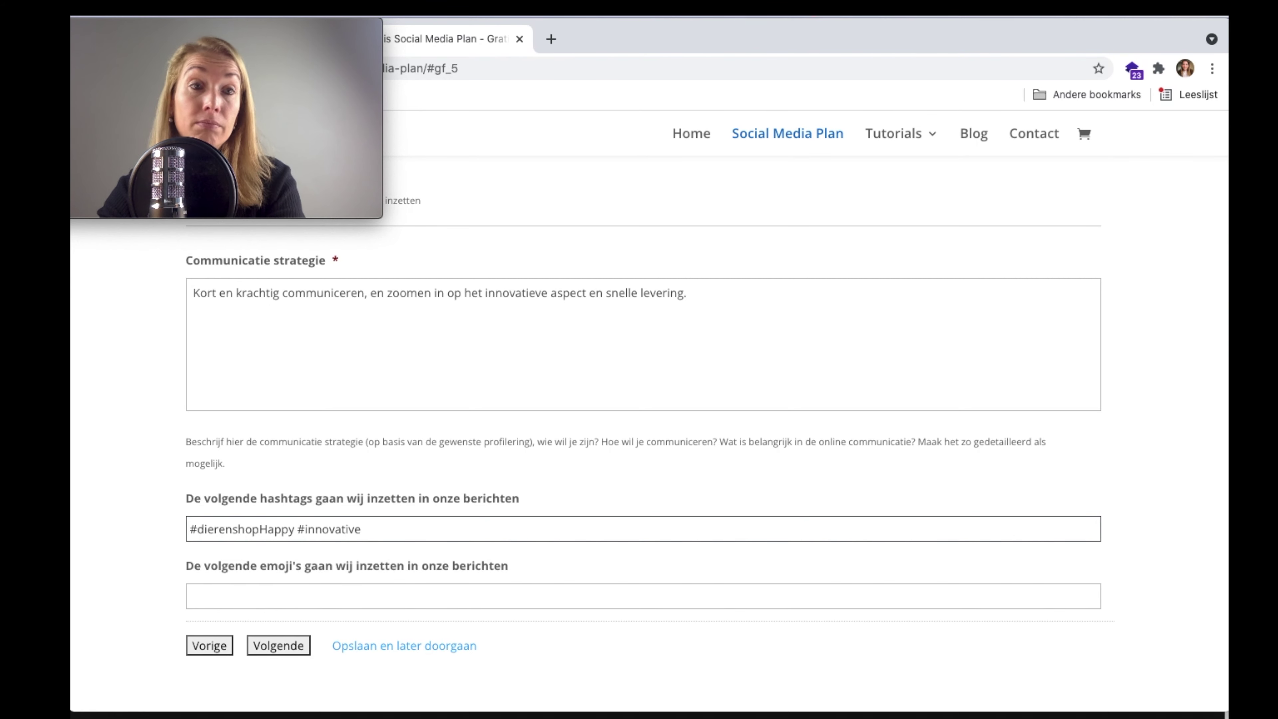
pyautogui.write('pets ')
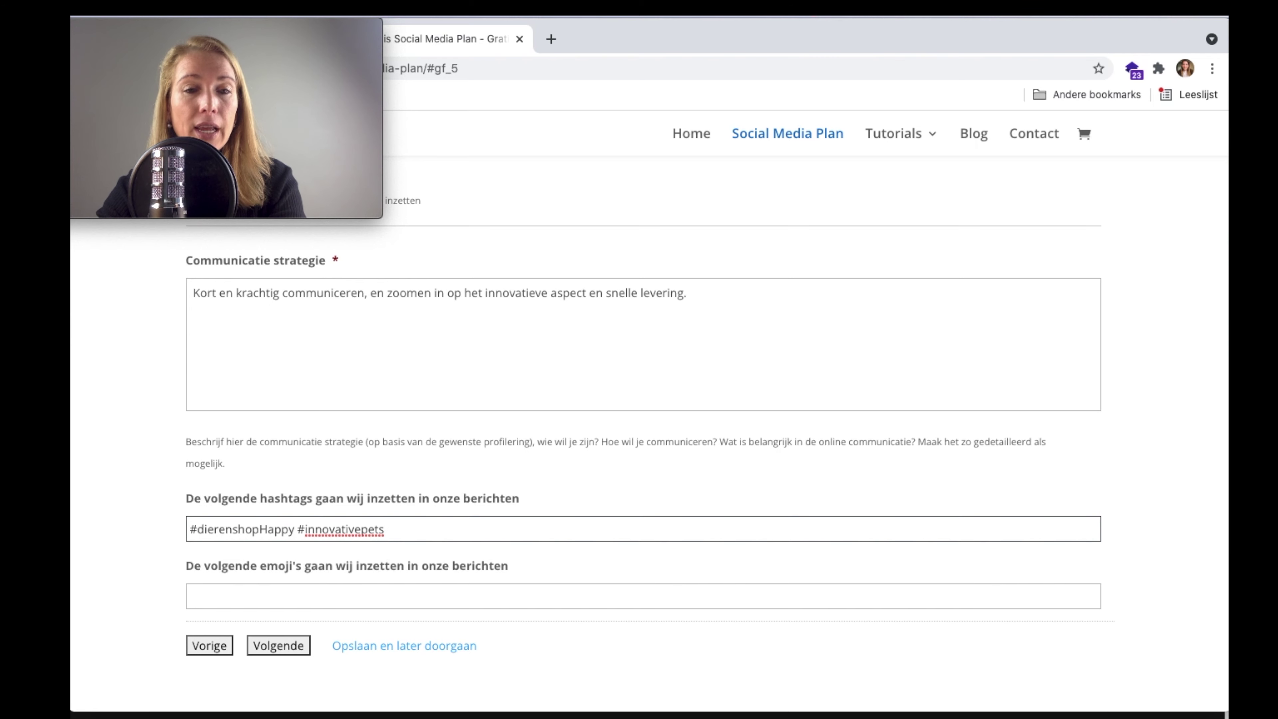
pyautogui.write('#Dieren')
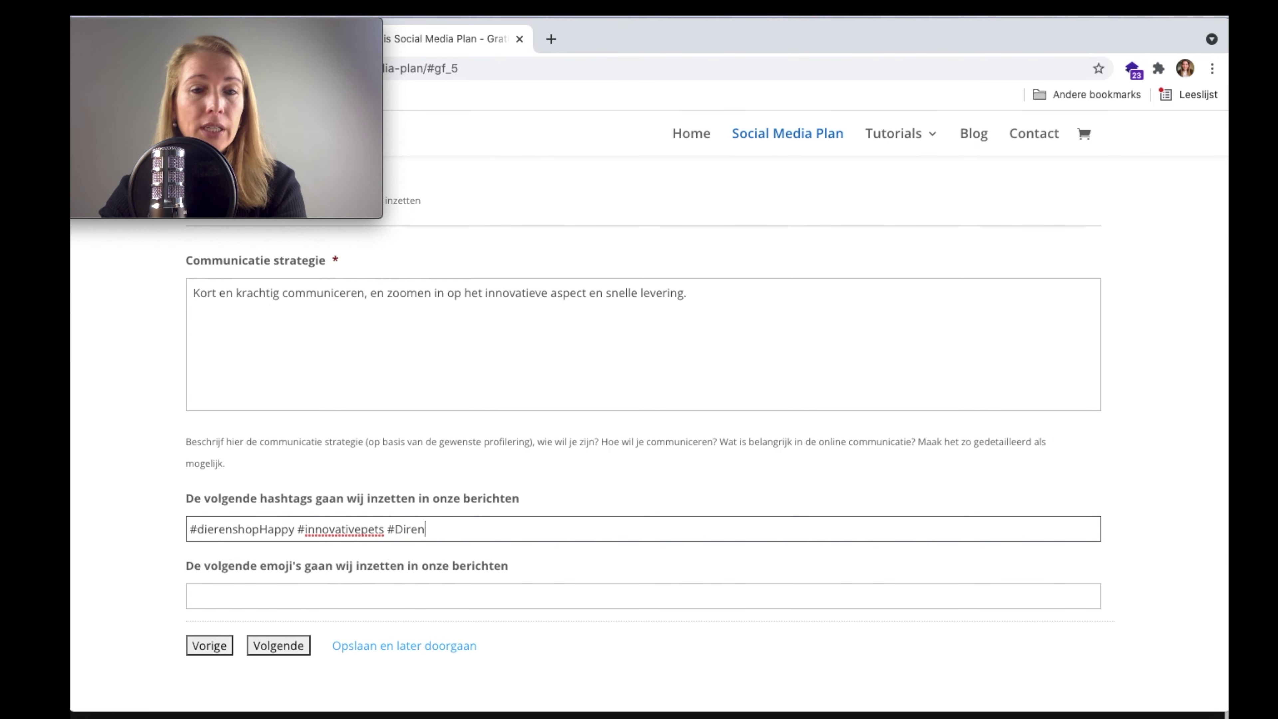
pyautogui.press('BackSpace')
pyautogui.press('BackSpace')
pyautogui.press('BackSpace')
pyautogui.write('erenv')
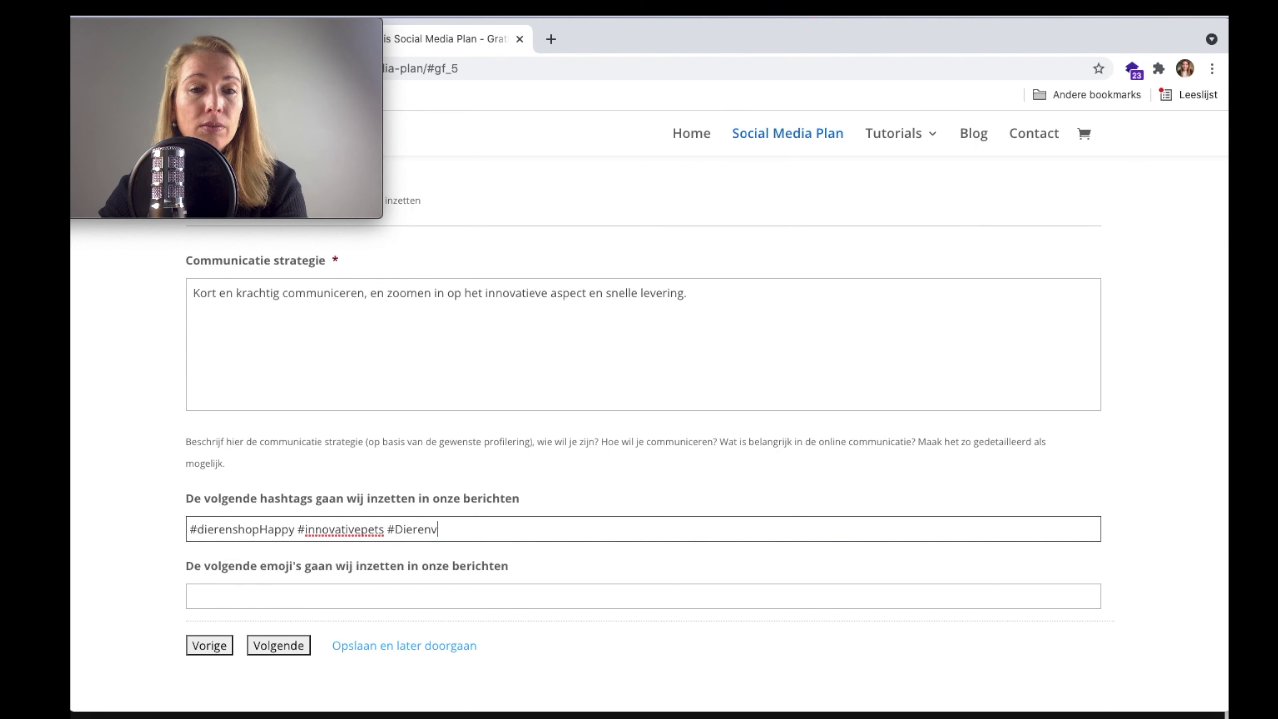
pyautogui.write('oedingaanbieding')
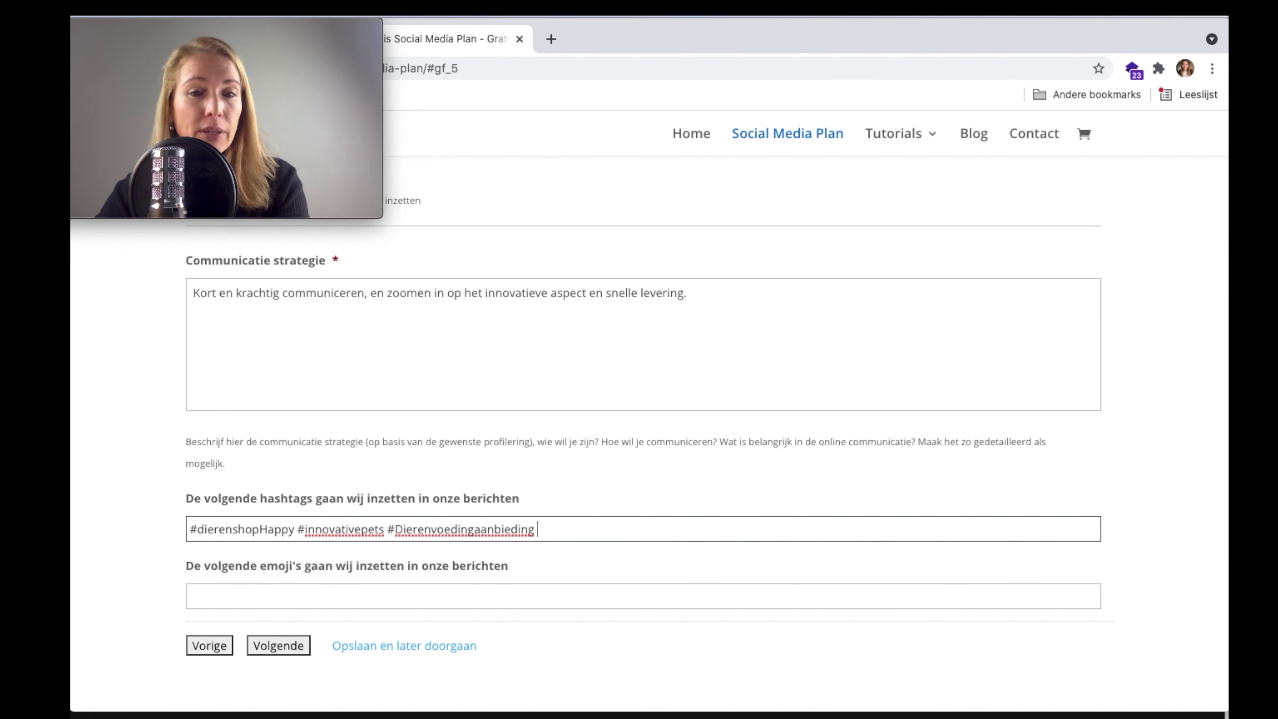
pyautogui.scroll(-1, 643, 448)
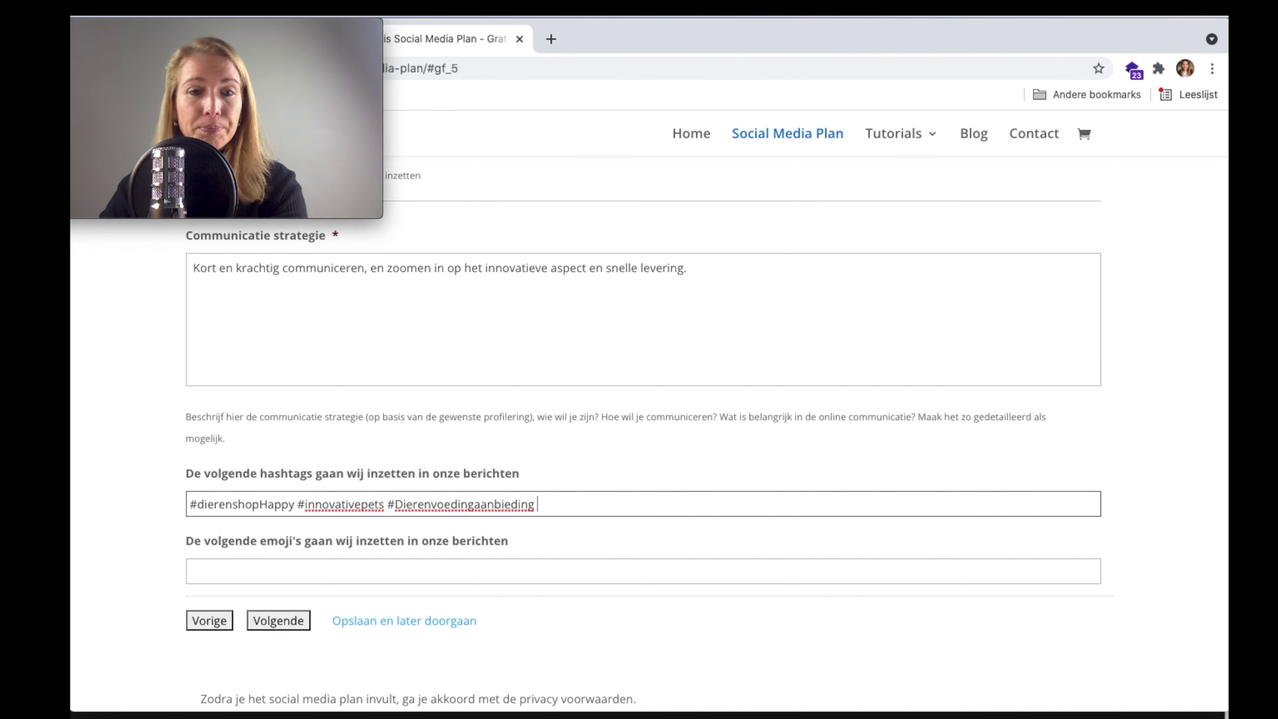
pyautogui.click(609, 572)
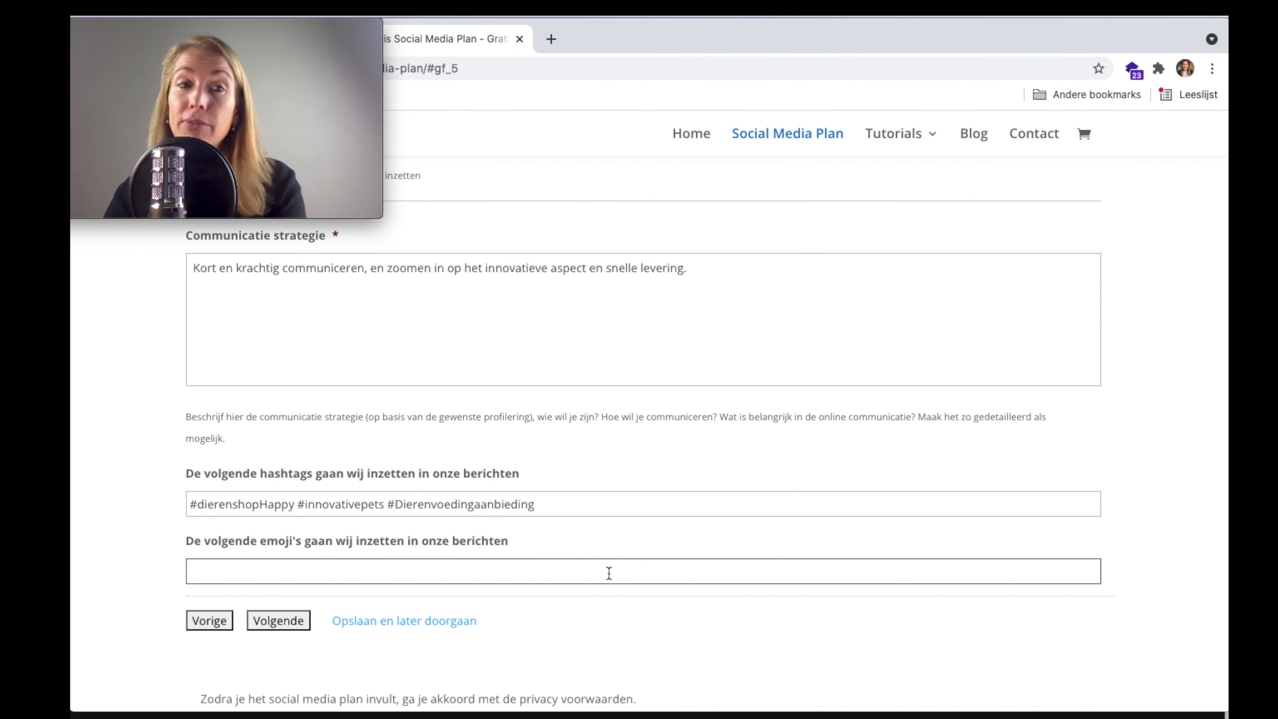
# - On the Adverteren step, describe proactive ads boosting sales and online conversion for new target groups
pyautogui.click(278, 620)
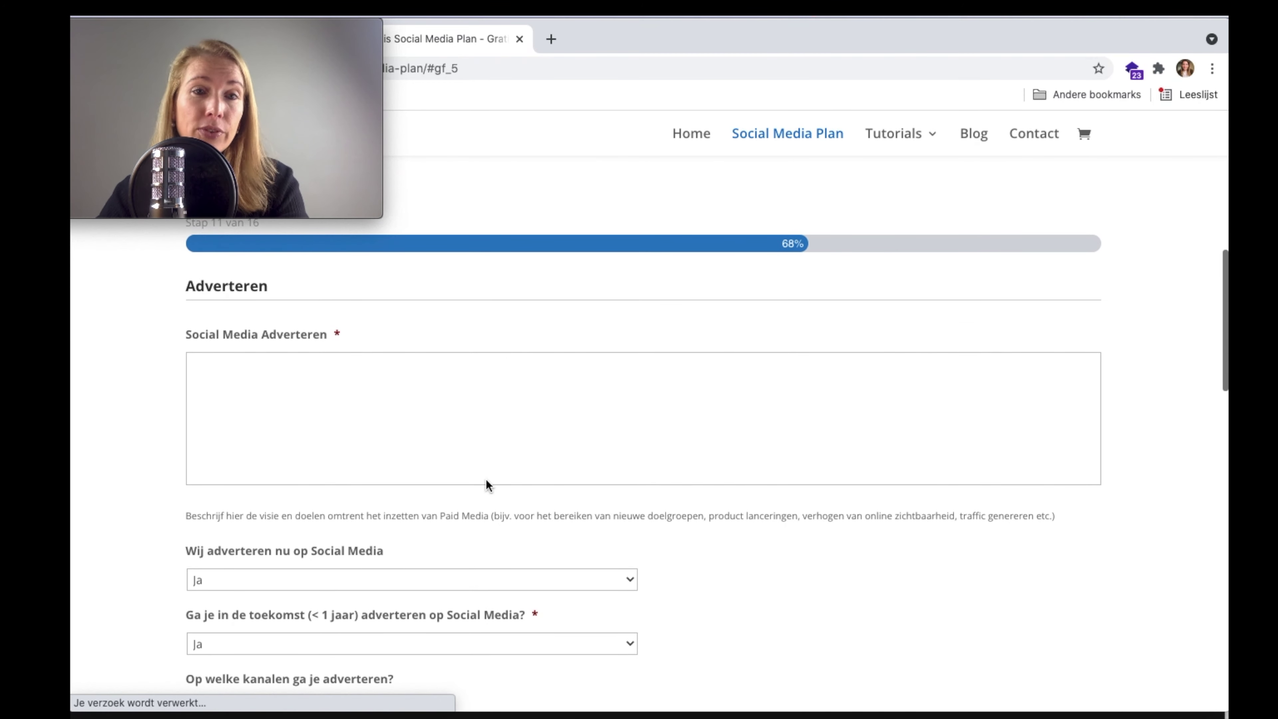
pyautogui.click(487, 411)
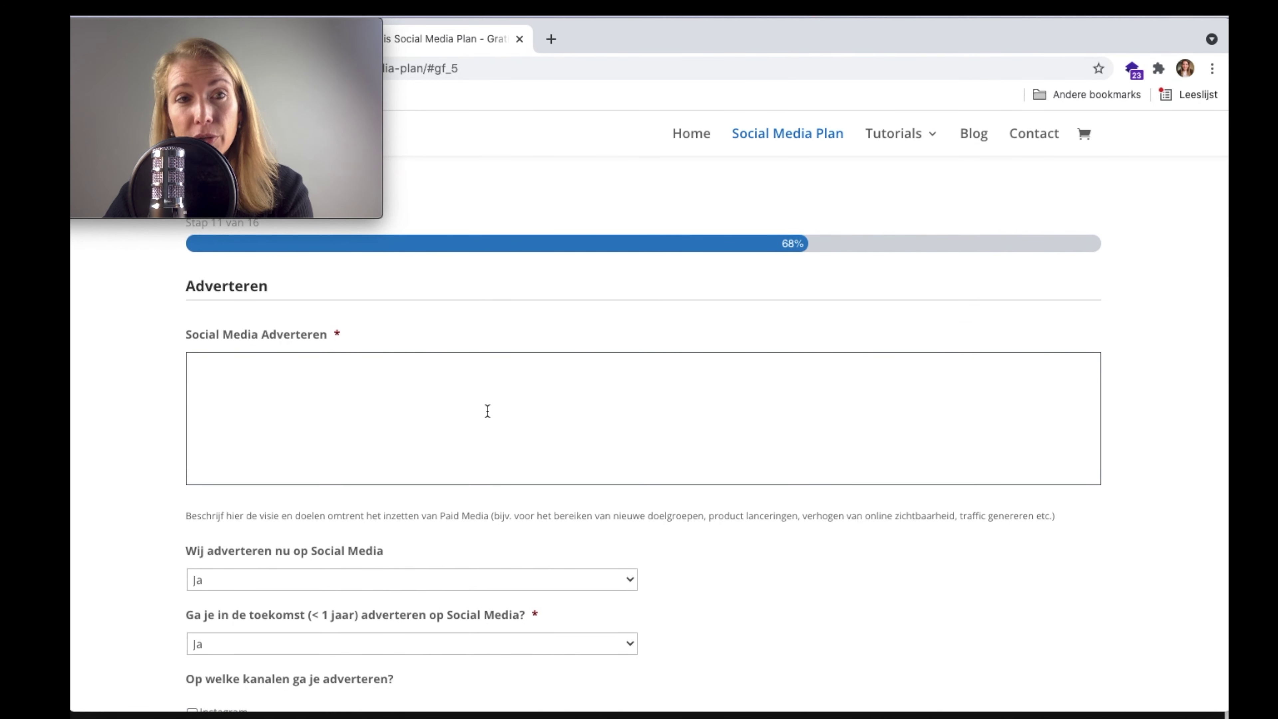
pyautogui.write('Ja')
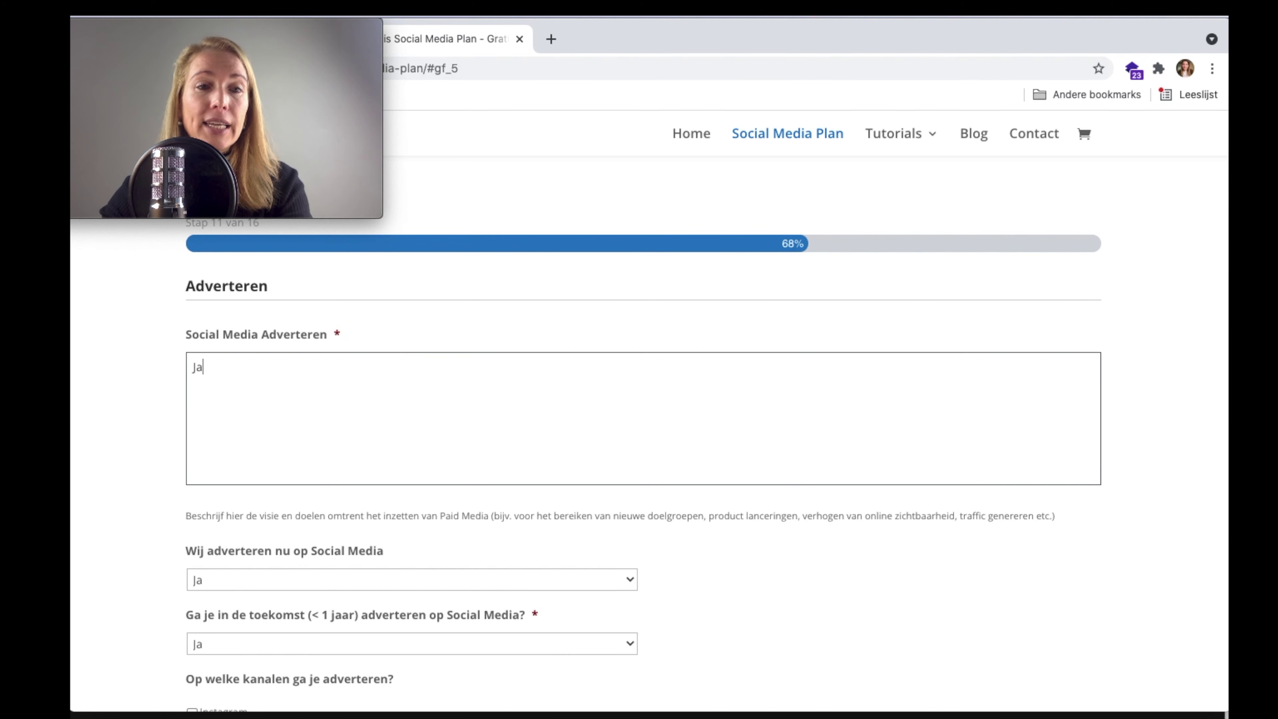
pyautogui.write(' dat willen wij p')
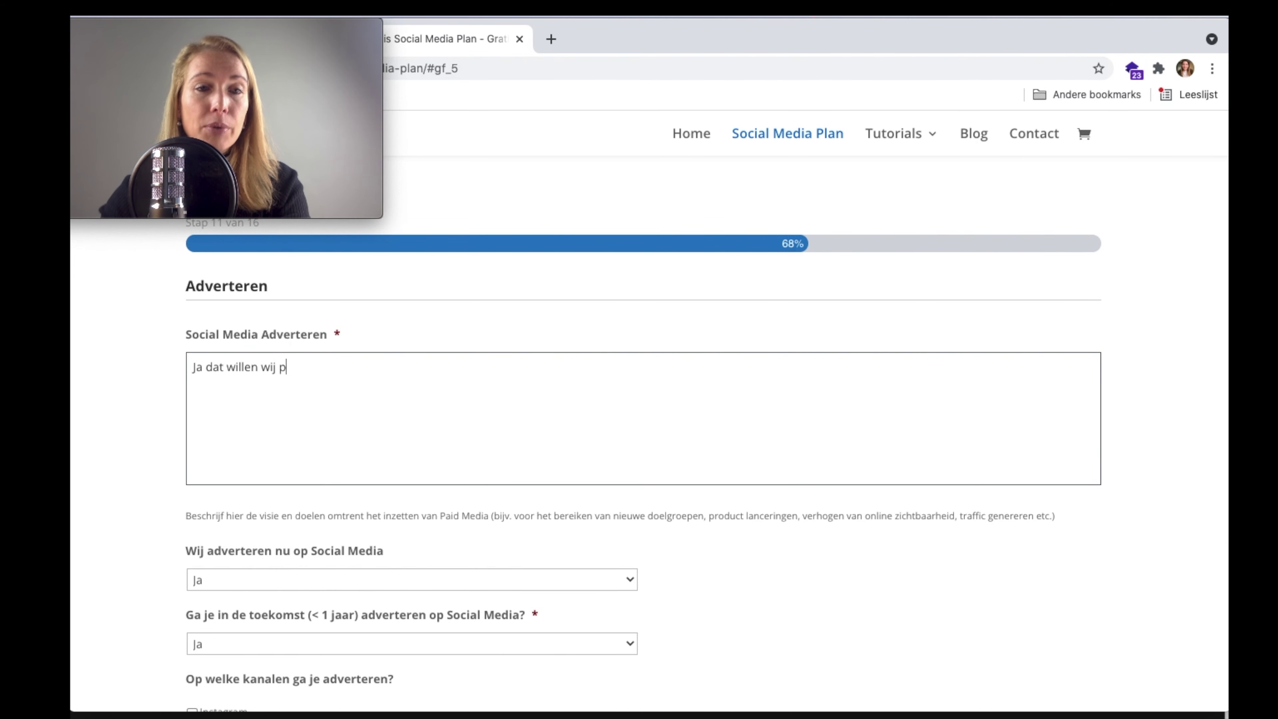
pyautogui.write('roactief inzette')
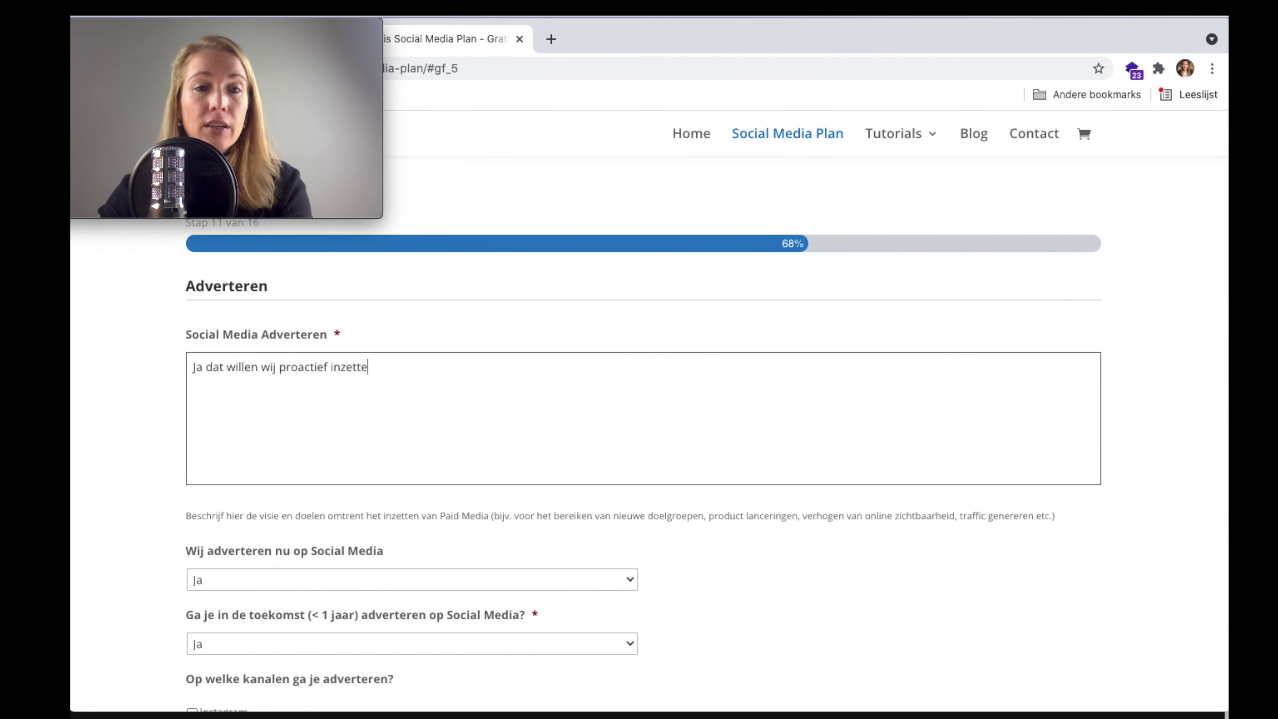
pyautogui.write('n om de sales te b')
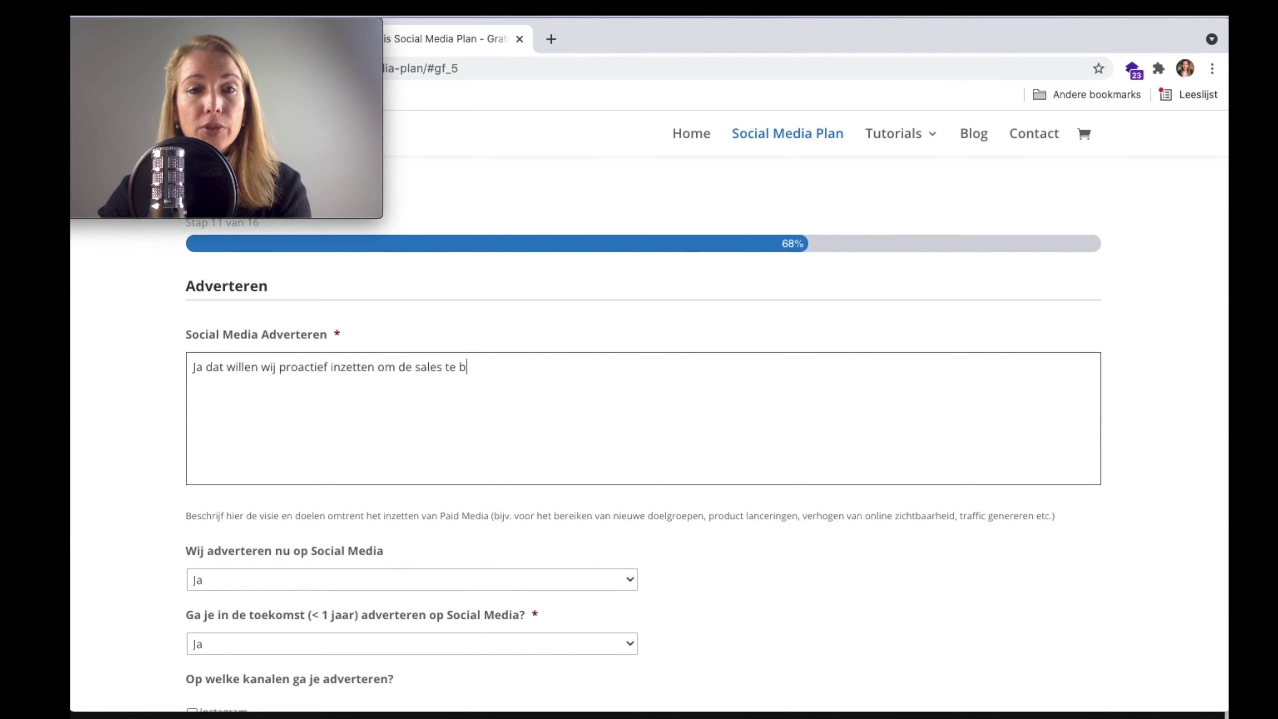
pyautogui.write('evorden en de online cov')
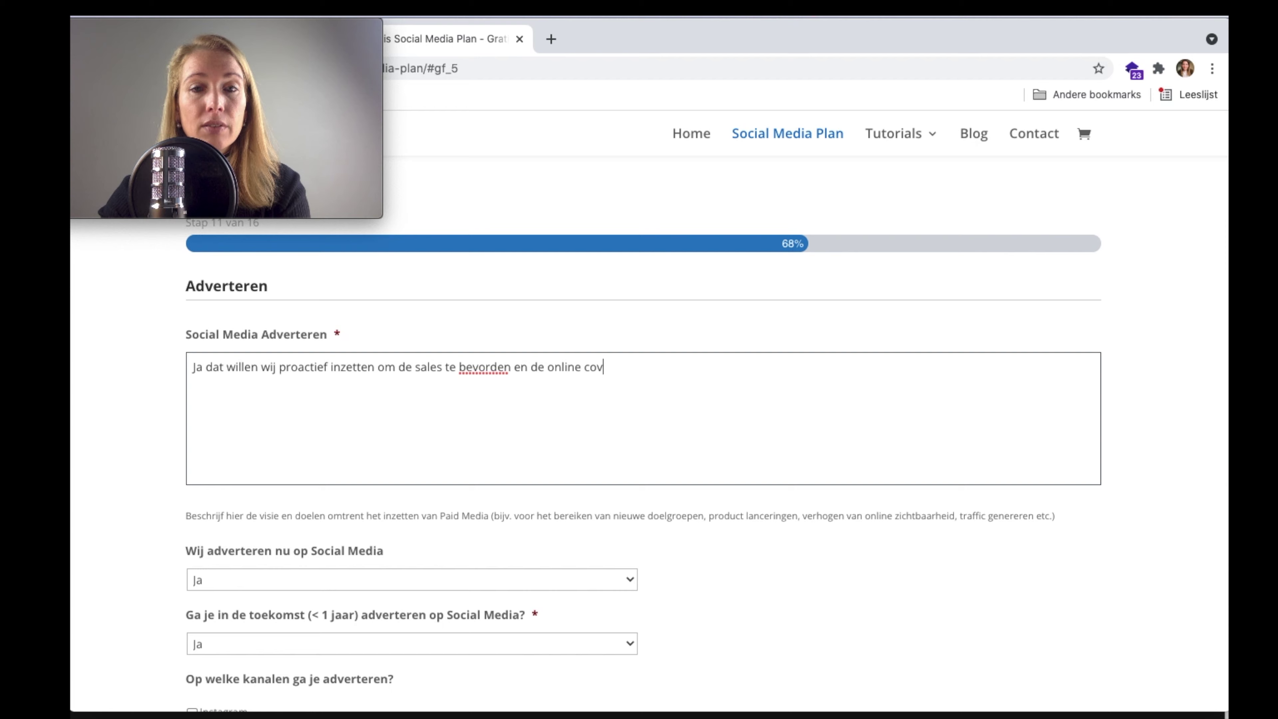
pyautogui.press('BackSpace')
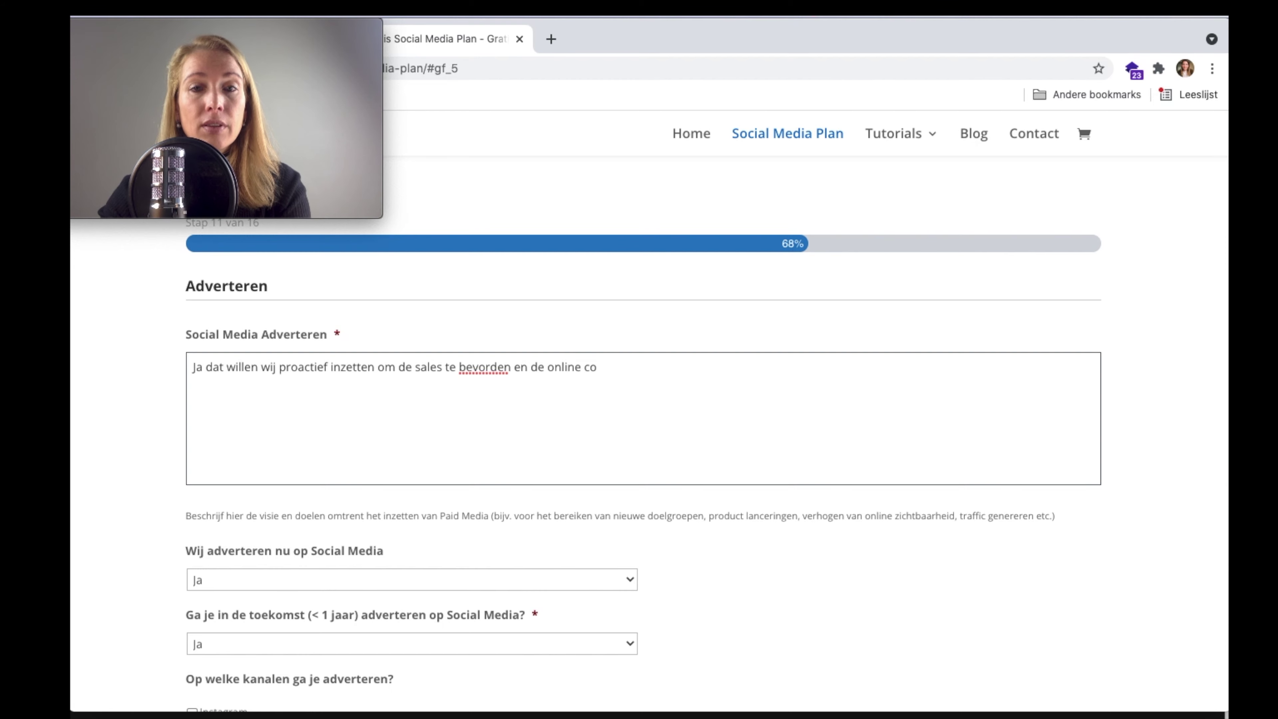
pyautogui.write('nversie.')
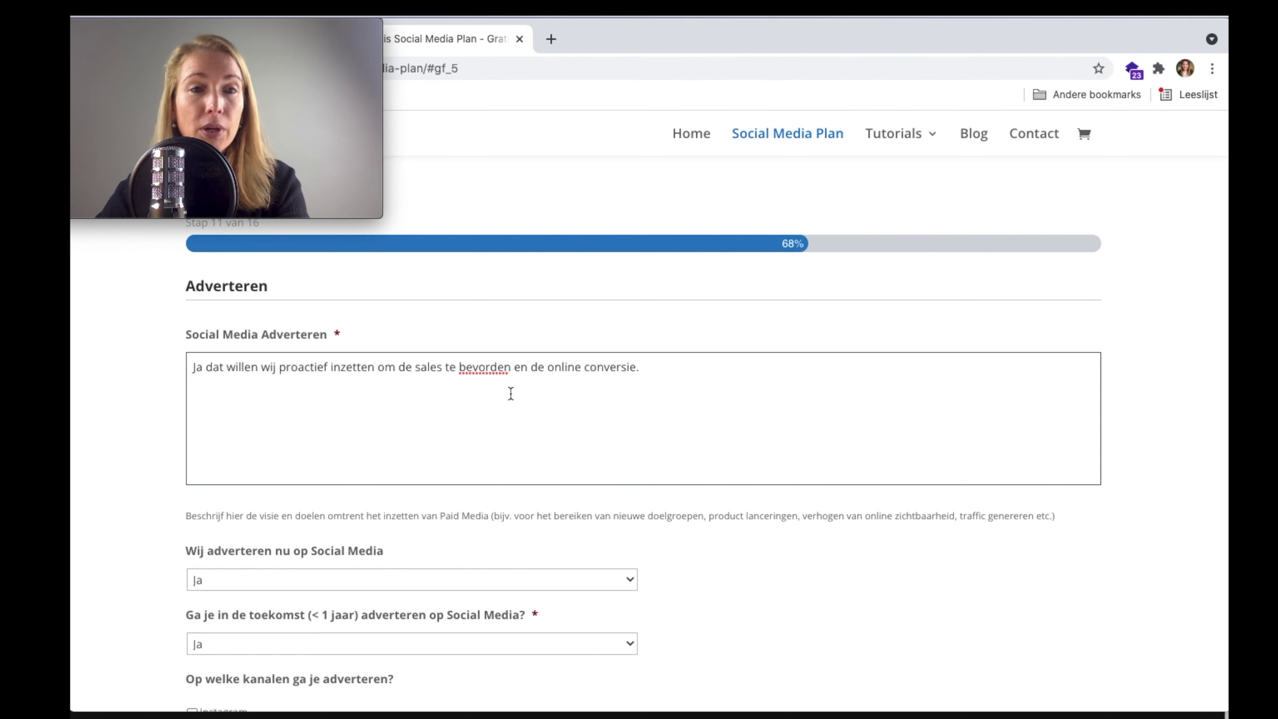
pyautogui.press('BackSpace')
pyautogui.write(', gericht op')
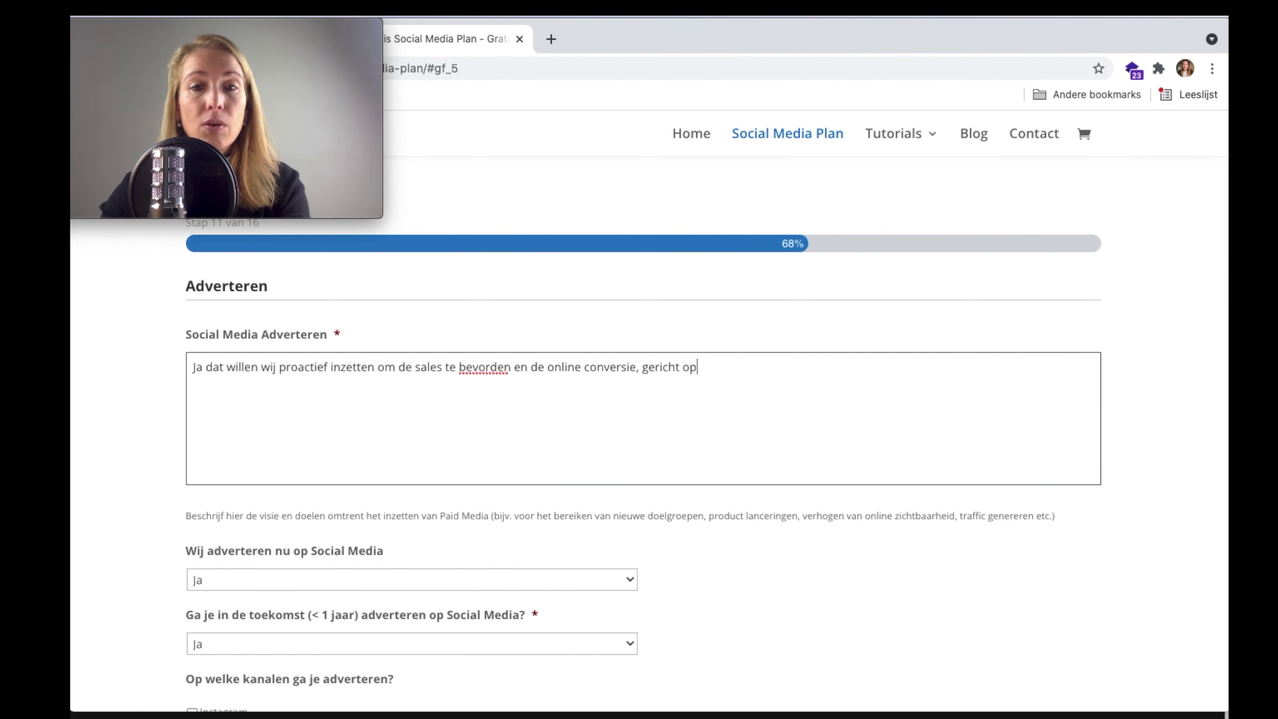
pyautogui.write(' het ben. van ni')
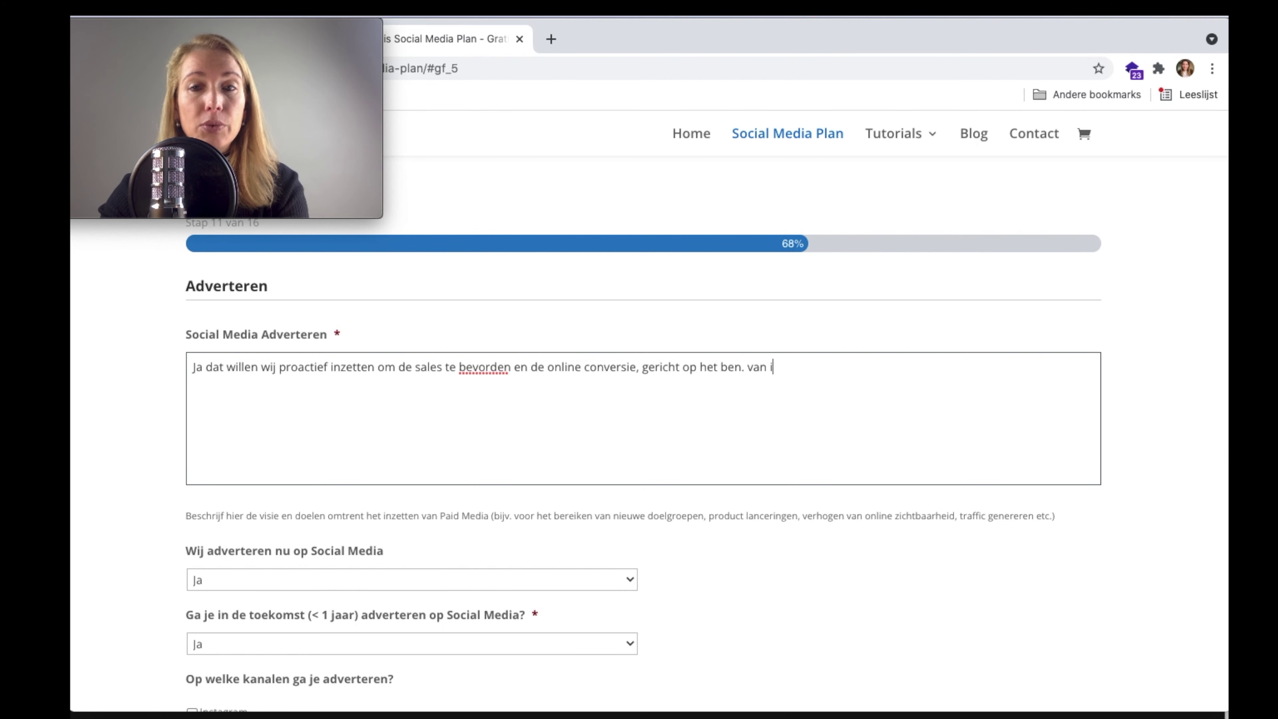
pyautogui.write('euwe doelg')
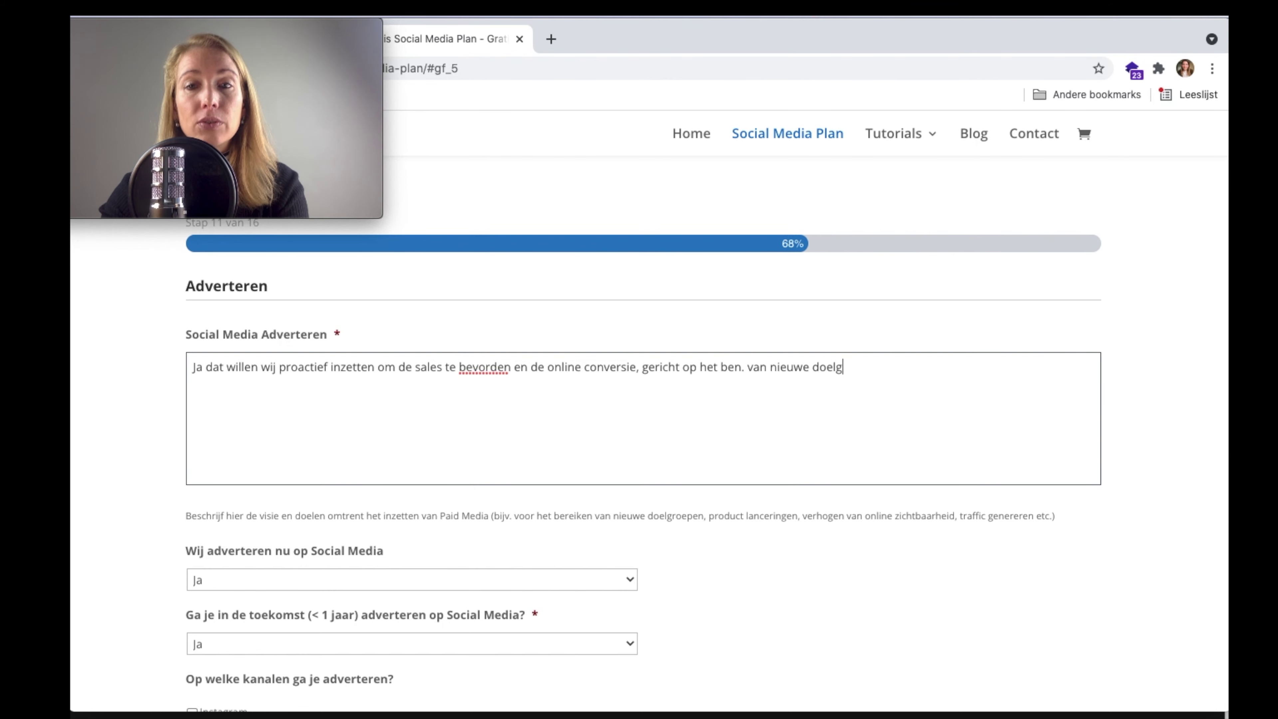
pyautogui.write('roepen.')
pyautogui.scroll(-5, 570, 374)
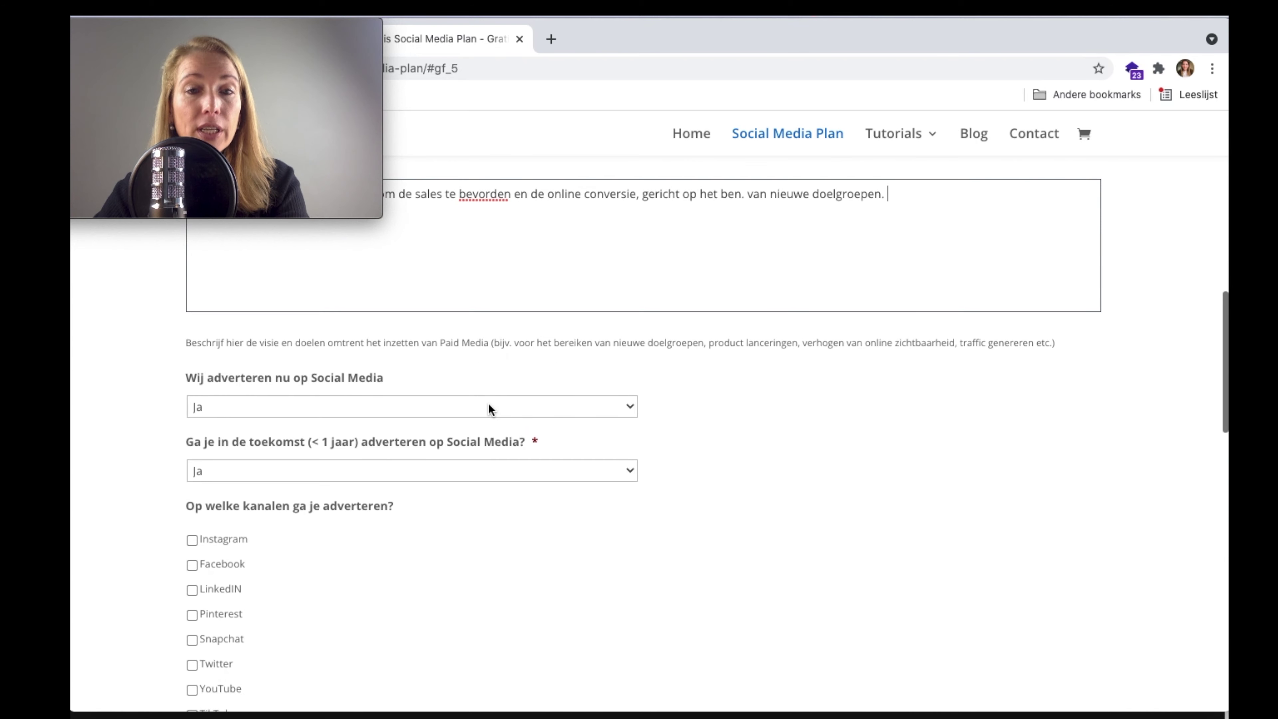
# - Keep Ja as the answer for 'Wij adverteren nu'
pyautogui.click(485, 407)
pyautogui.click(717, 399)
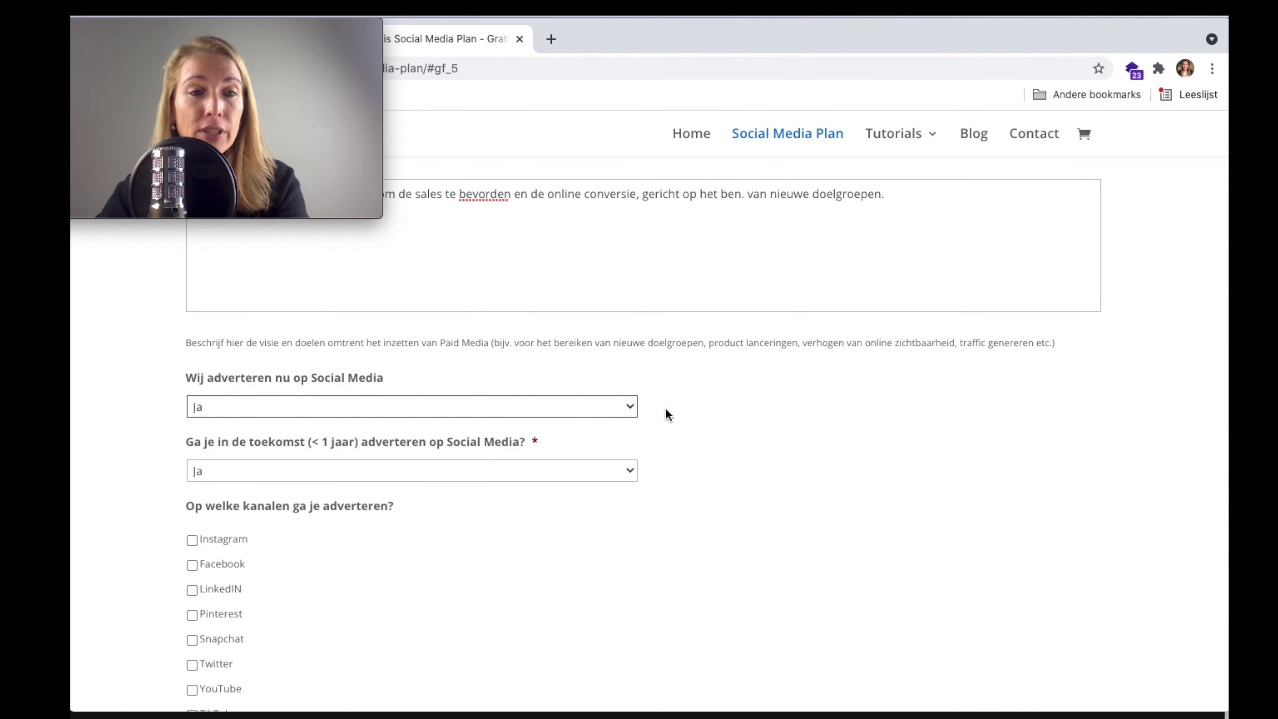
pyautogui.scroll(-1, 561, 457)
# - With Instagram, TikTok and Influencemarketing ticked as ad channels, continue to step 12, Tools
pyautogui.scroll(-4, 507, 459)
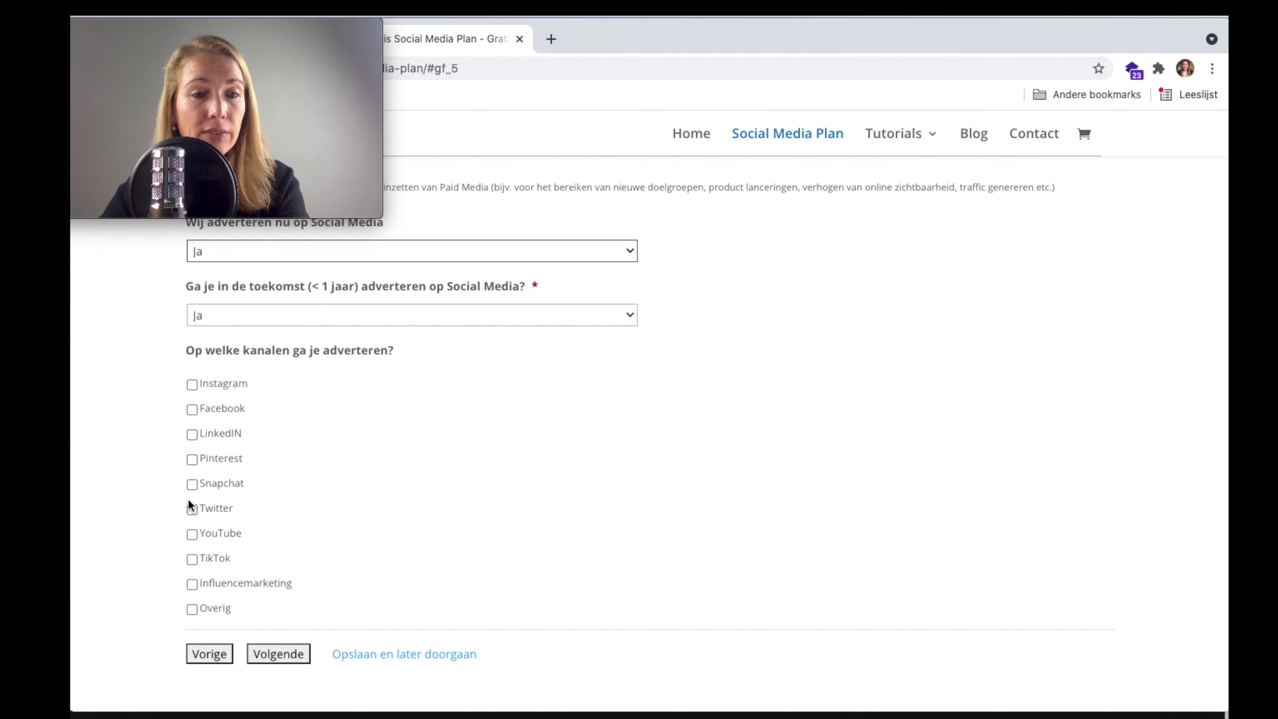
pyautogui.click(192, 385)
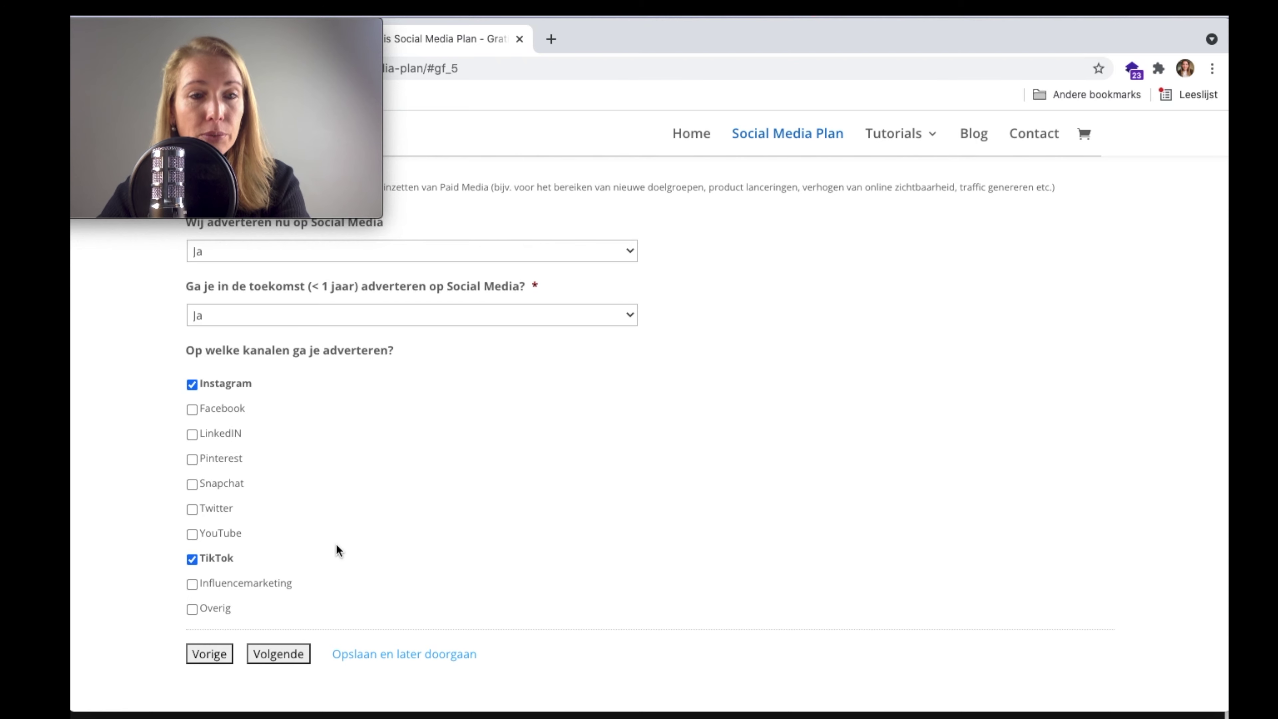
pyautogui.click(192, 585)
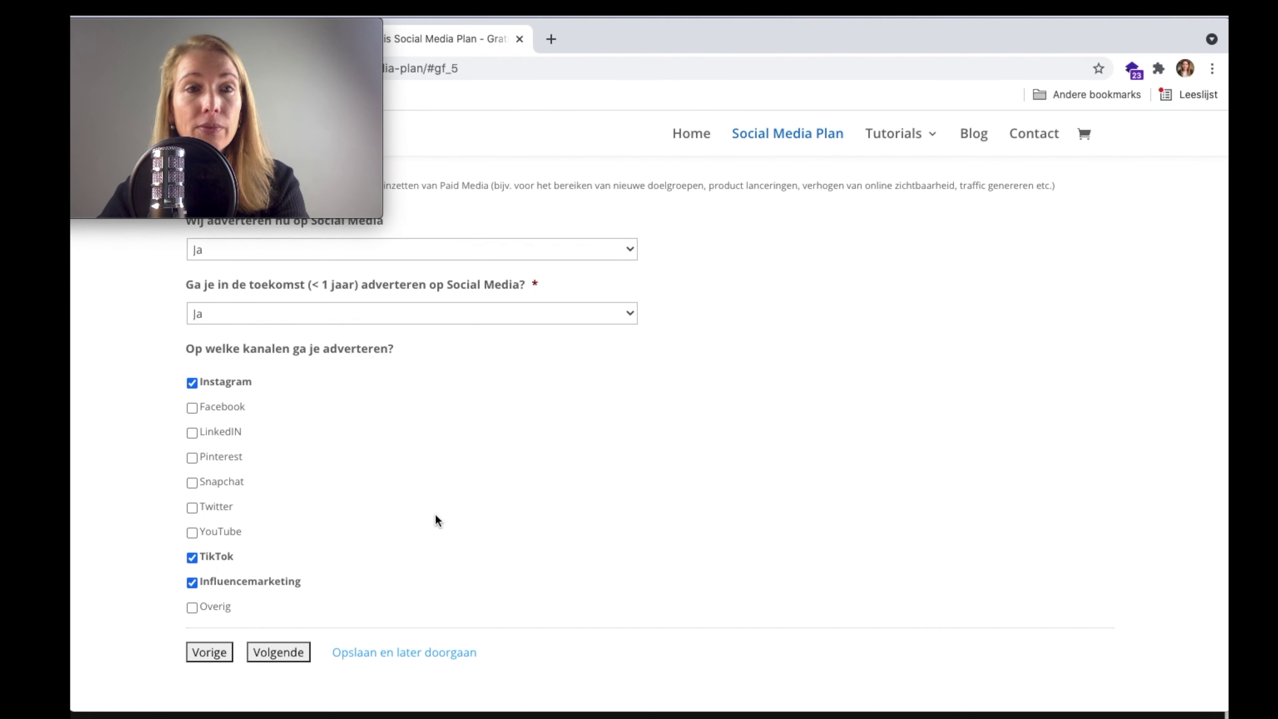
pyautogui.scroll(-1, 435, 515)
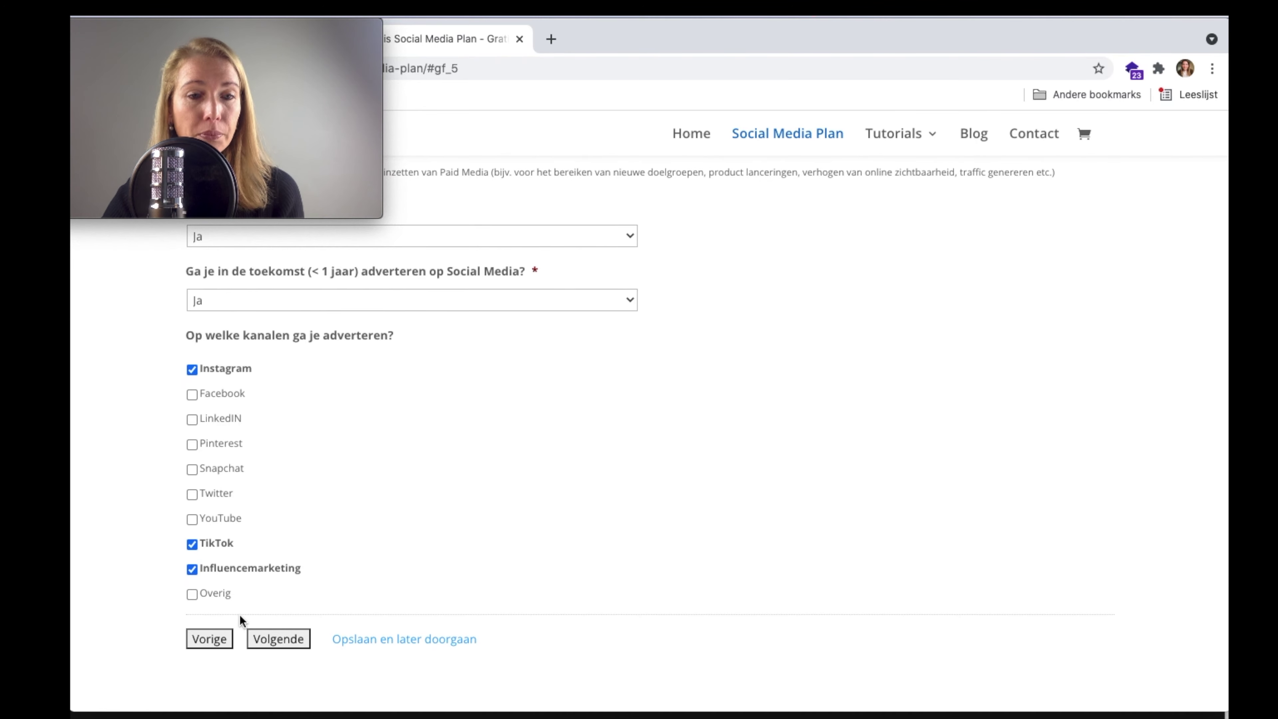
pyautogui.click(274, 638)
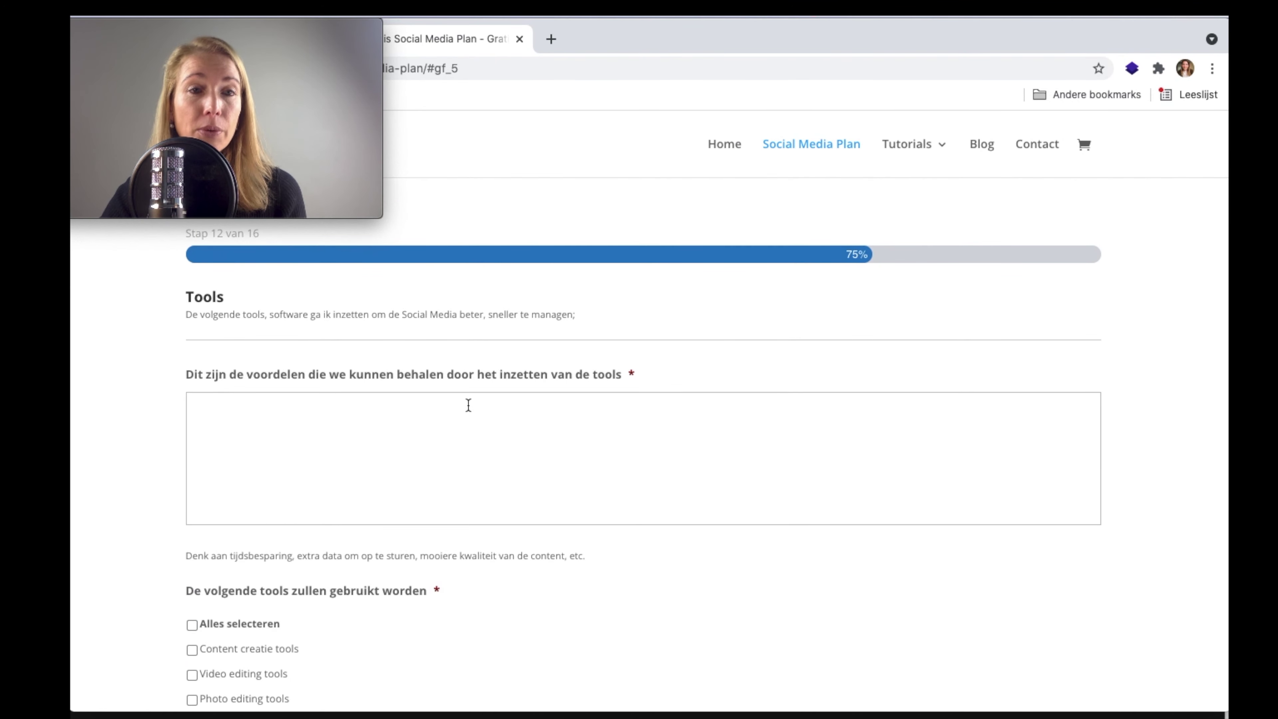
# - Enter 'Sneller werken, tijd besparen en hogere kans op conversie' as the benefits of using tools
pyautogui.scroll(-1, 468, 405)
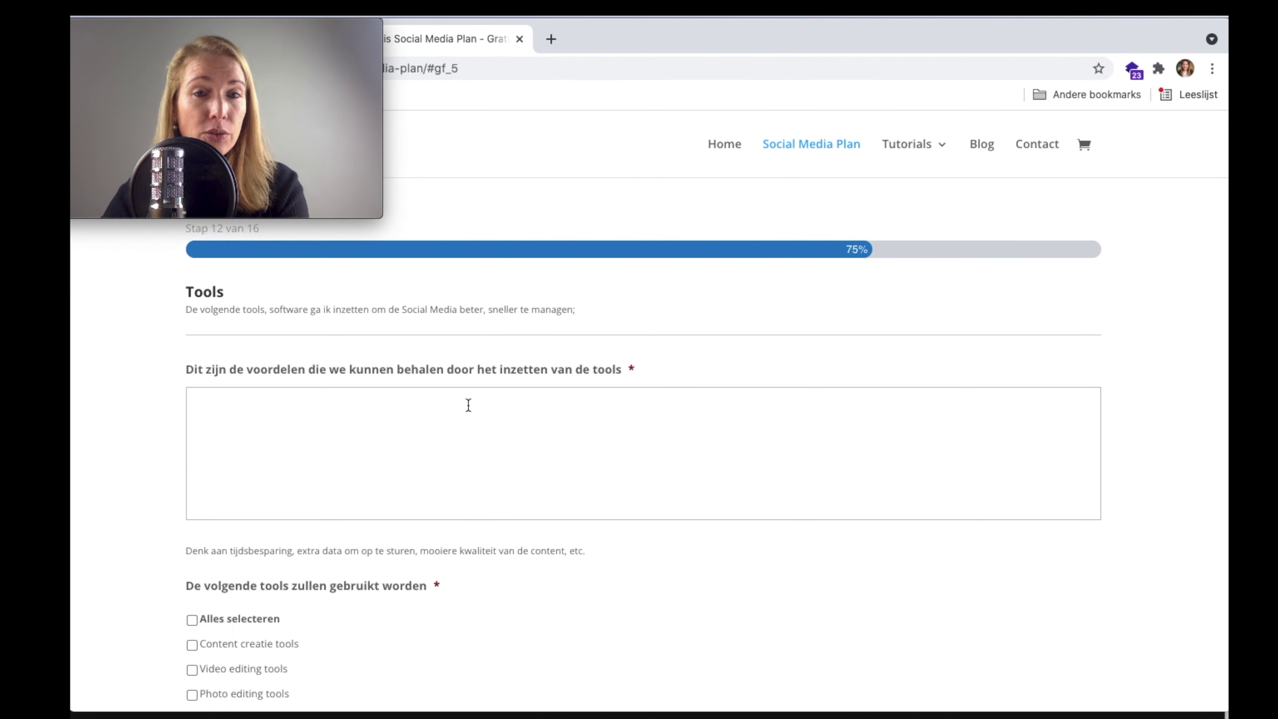
pyautogui.click(454, 418)
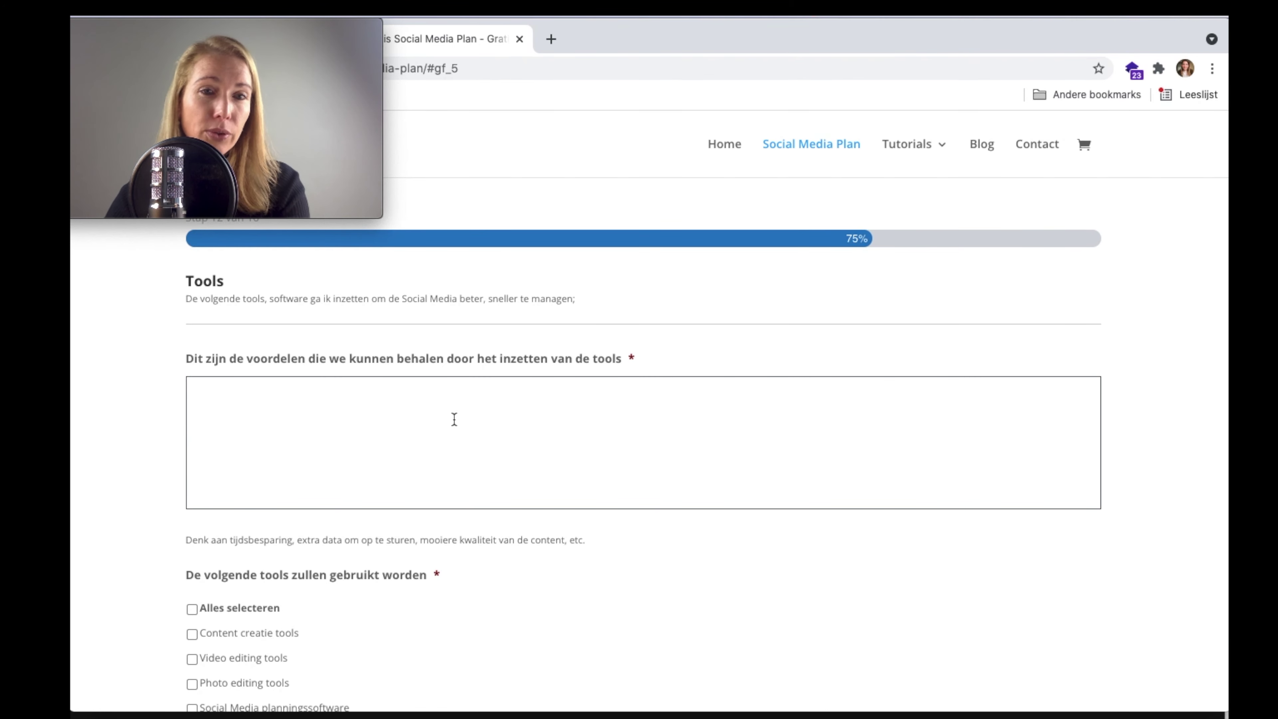
pyautogui.scroll(-1, 454, 418)
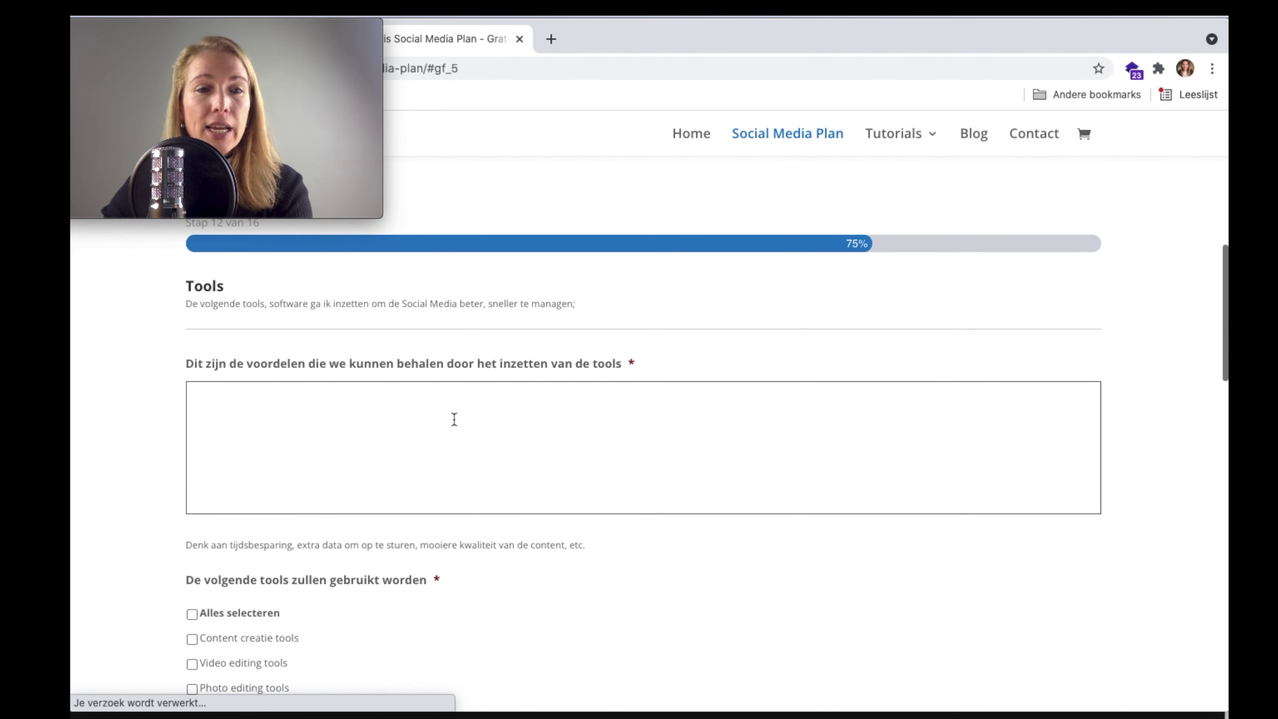
pyautogui.write('Sneller werken, tijds')
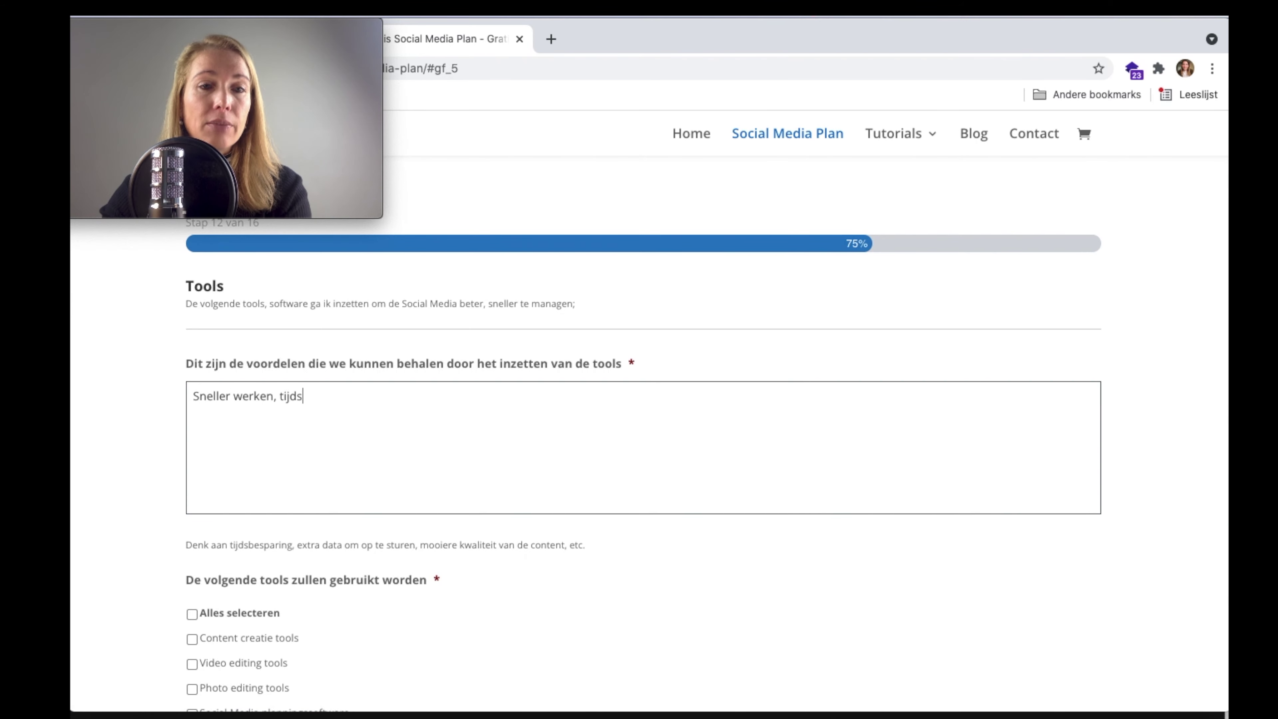
pyautogui.press('BackSpace')
pyautogui.write('besparen ')
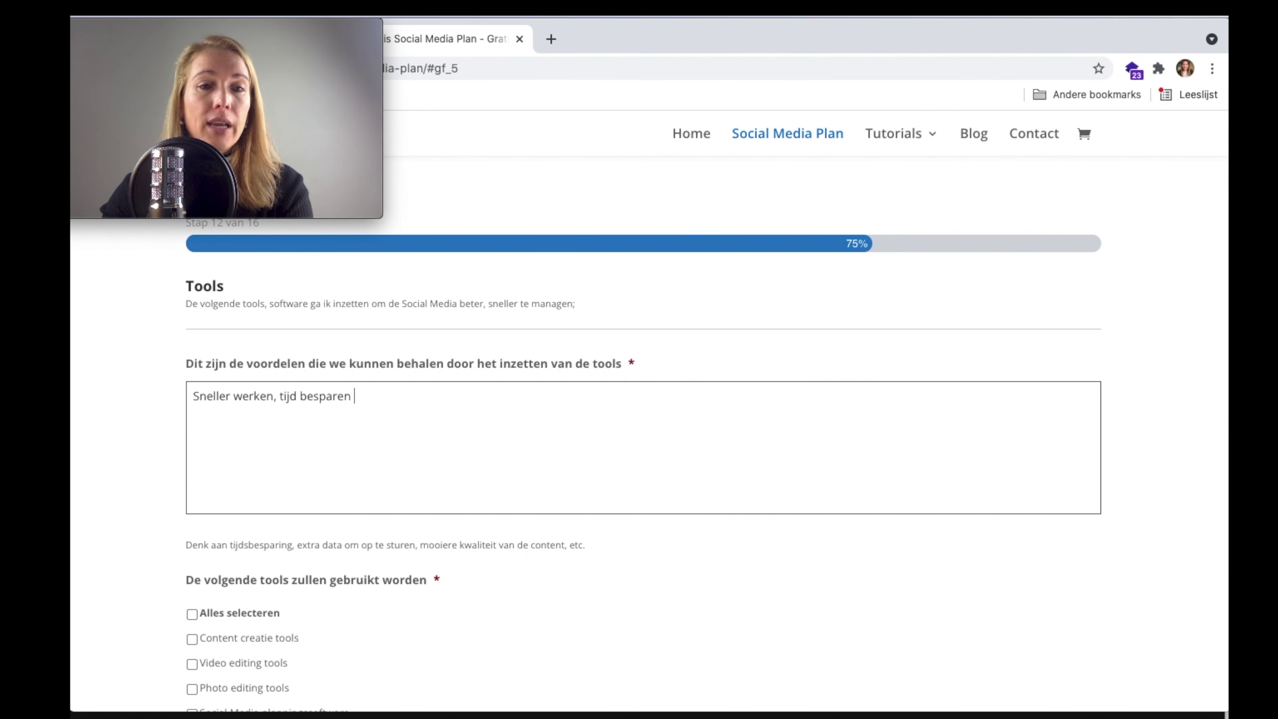
pyautogui.write('en hogere kans op ')
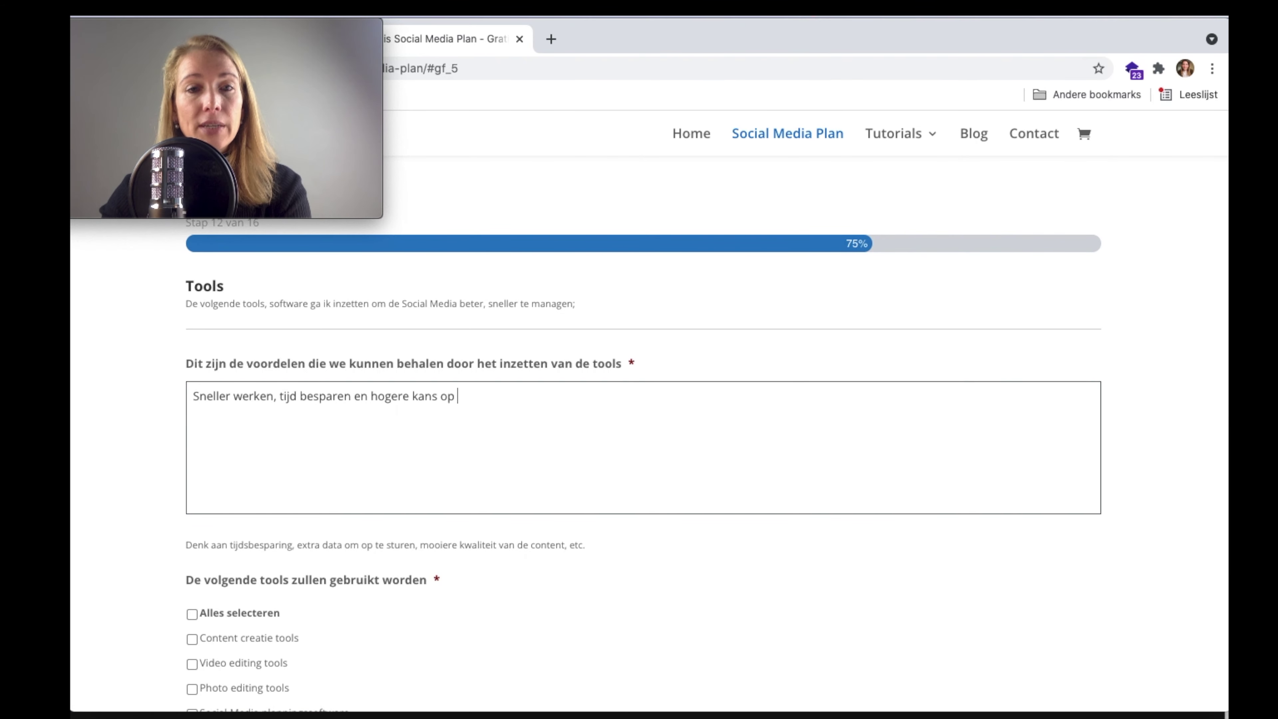
pyautogui.write('conversie')
pyautogui.scroll(-5, 505, 409)
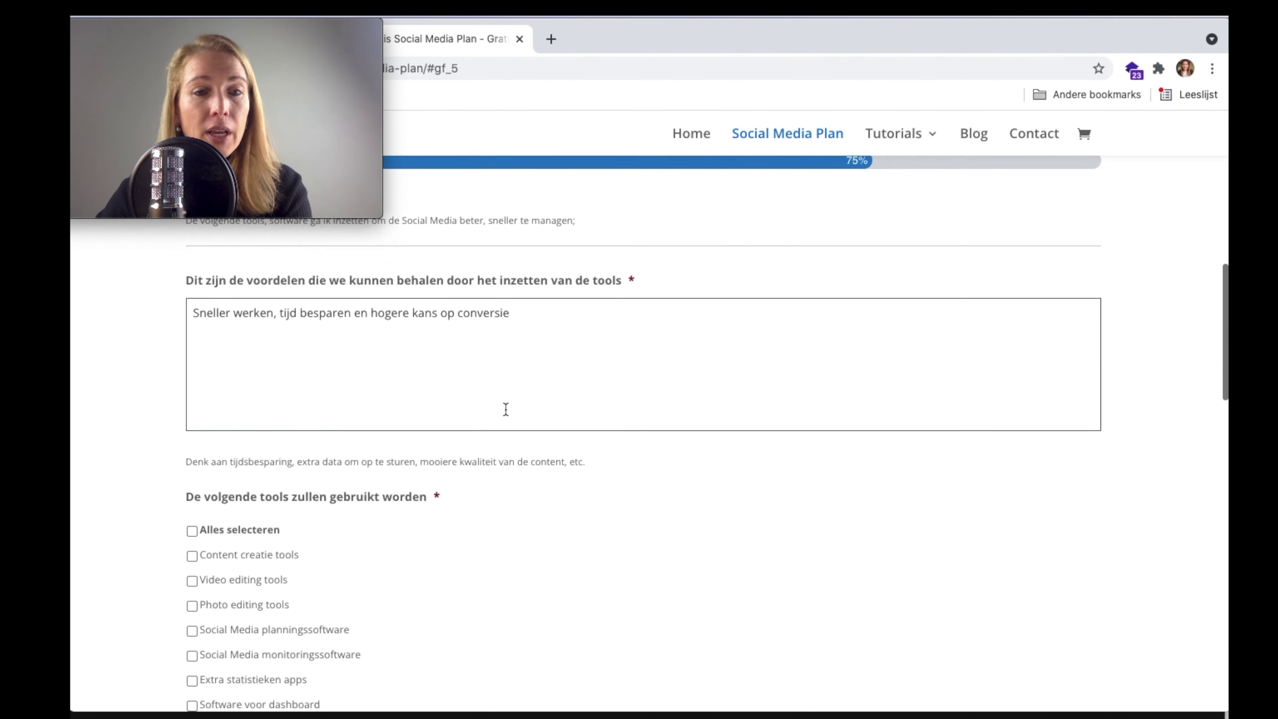
pyautogui.scroll(-1, 505, 409)
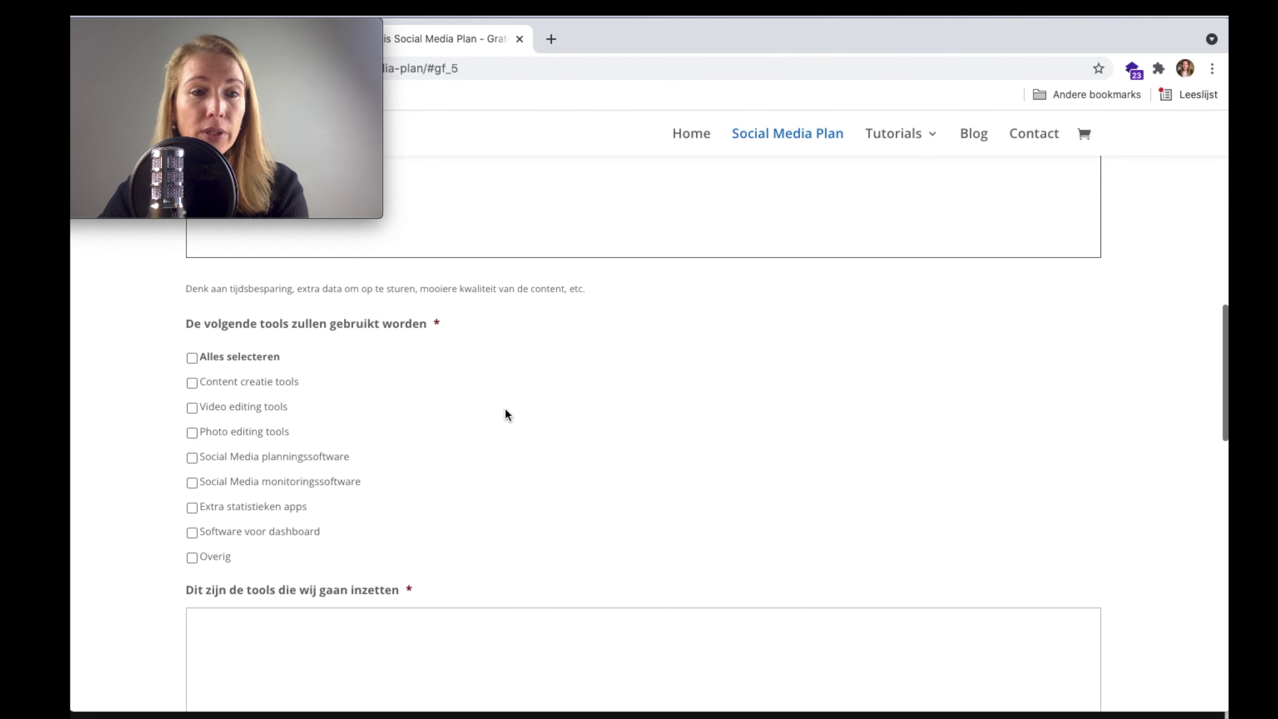
# - Tick Content creatie tools, Social Media planningssoftware, Social Media monitoringssoftware and Software voor dashboard
pyautogui.click(192, 384)
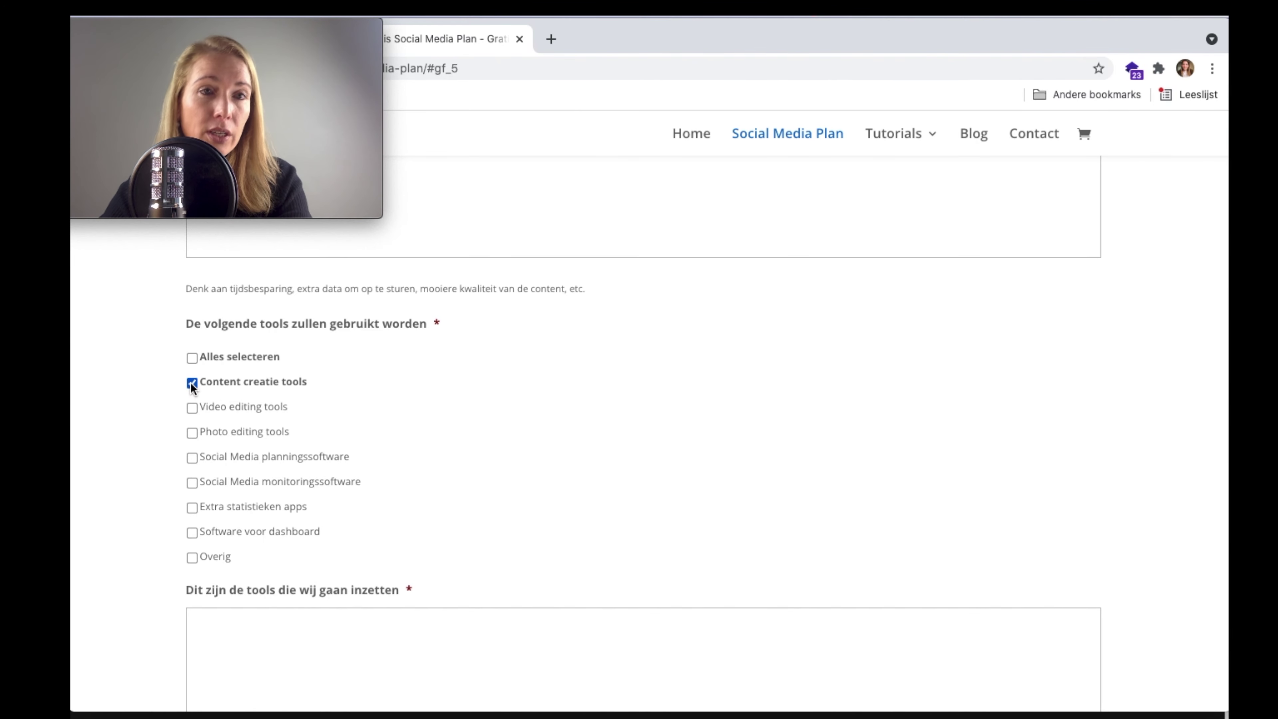
pyautogui.click(191, 458)
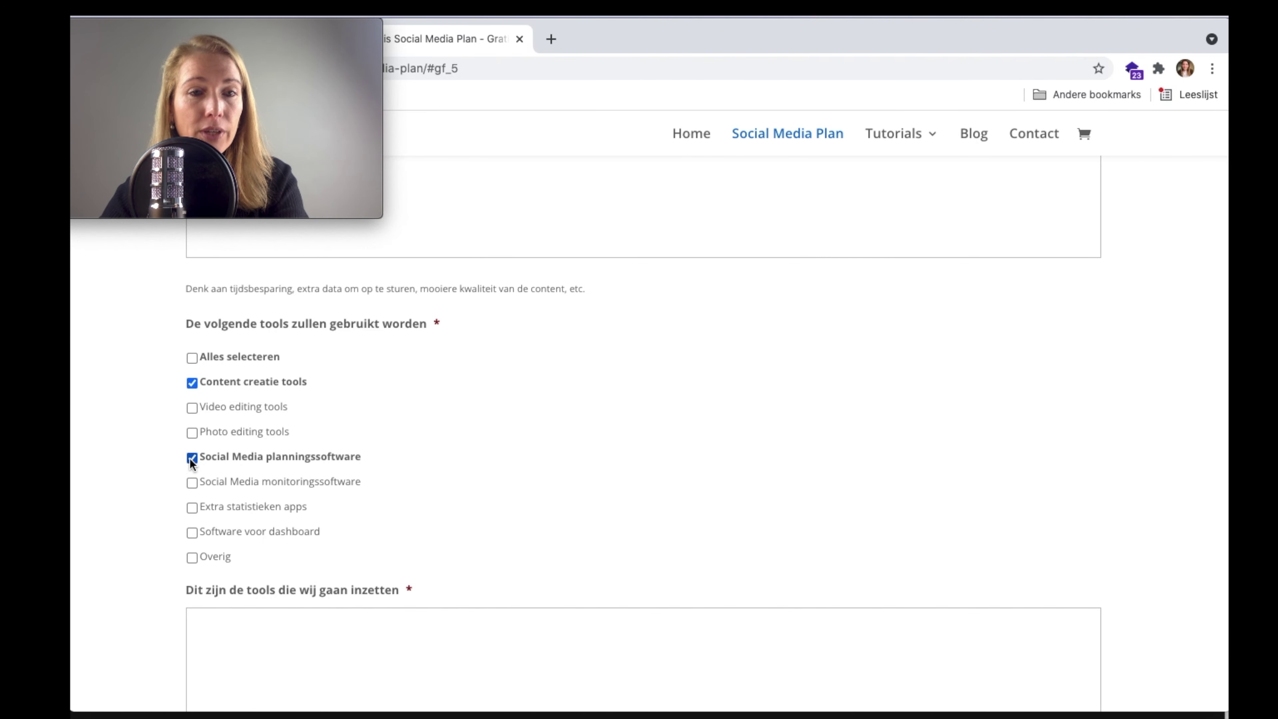
pyautogui.click(193, 484)
pyautogui.scroll(-1, 289, 471)
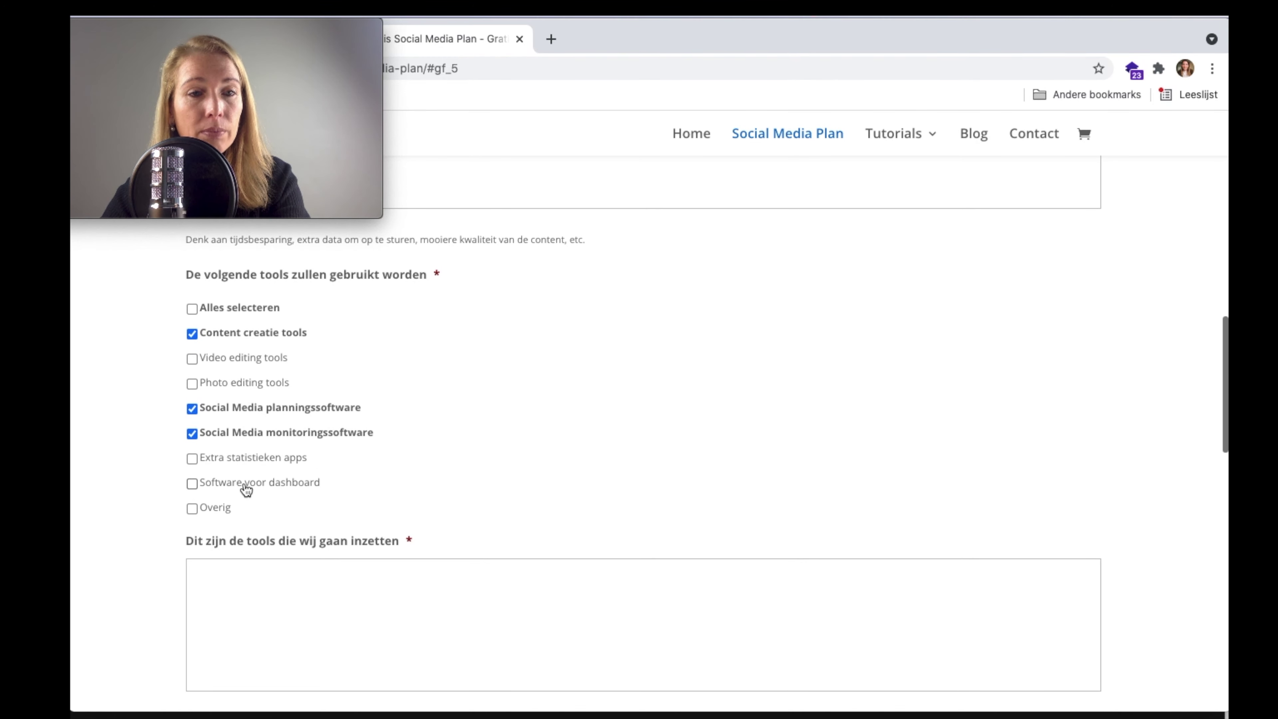
pyautogui.click(191, 484)
pyautogui.scroll(-2, 539, 466)
pyautogui.scroll(-2, 540, 466)
pyautogui.click(437, 473)
# - List Google Analytics, Facebook Business Suite, Facebook Ads, Canva and video ed. software as tools, then continue
pyautogui.write('Google ANaly')
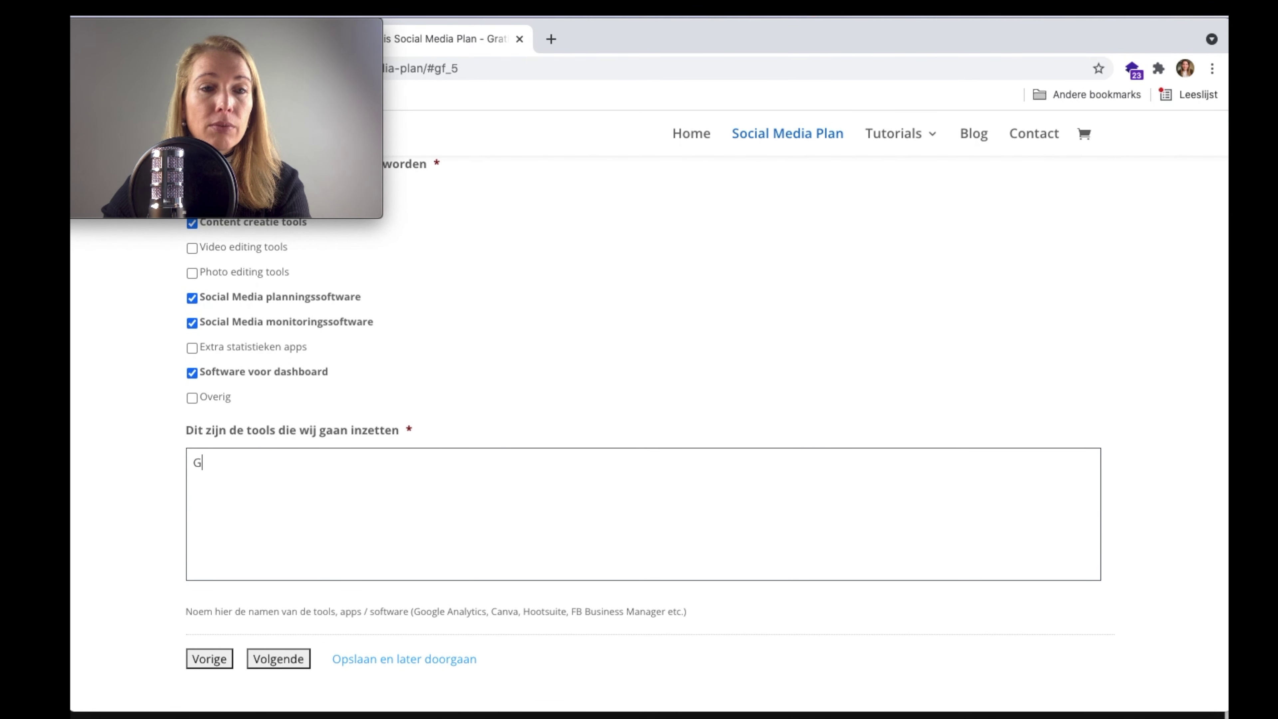
pyautogui.press('BackSpace')
pyautogui.press('BackSpace')
pyautogui.press('BackSpace')
pyautogui.press('BackSpace')
pyautogui.write('nalytics')
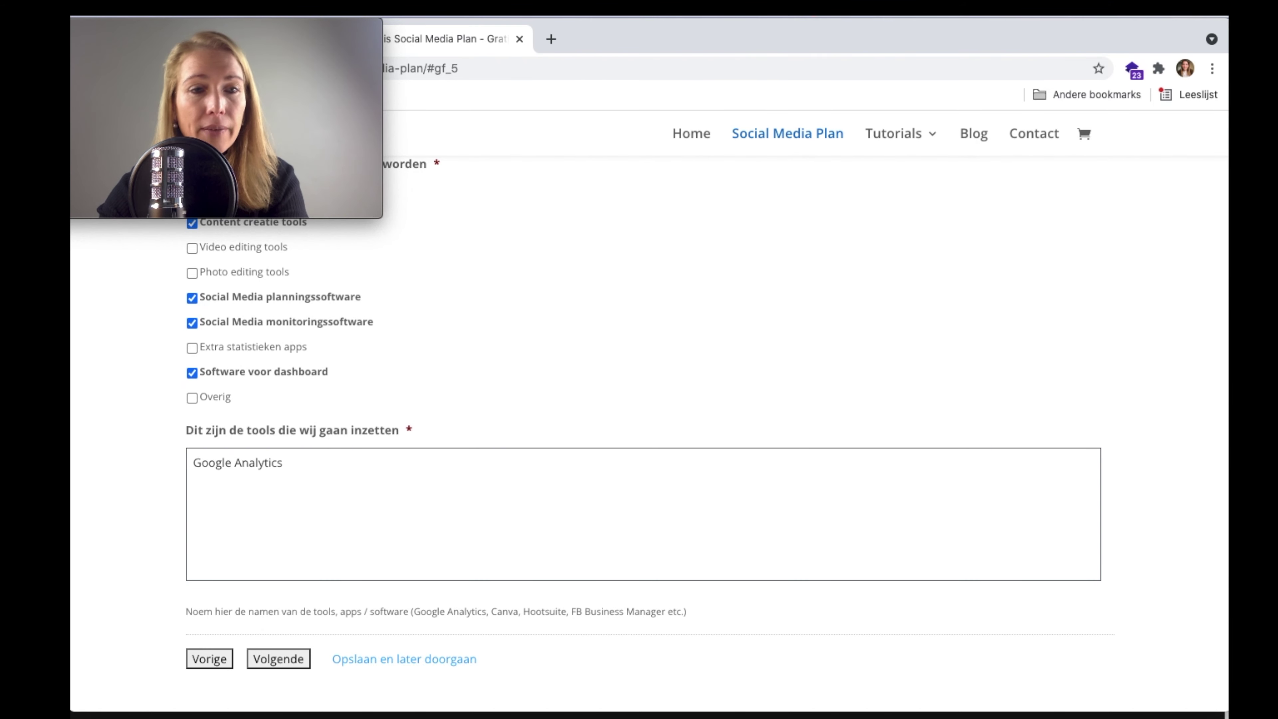
pyautogui.write(', Faceb')
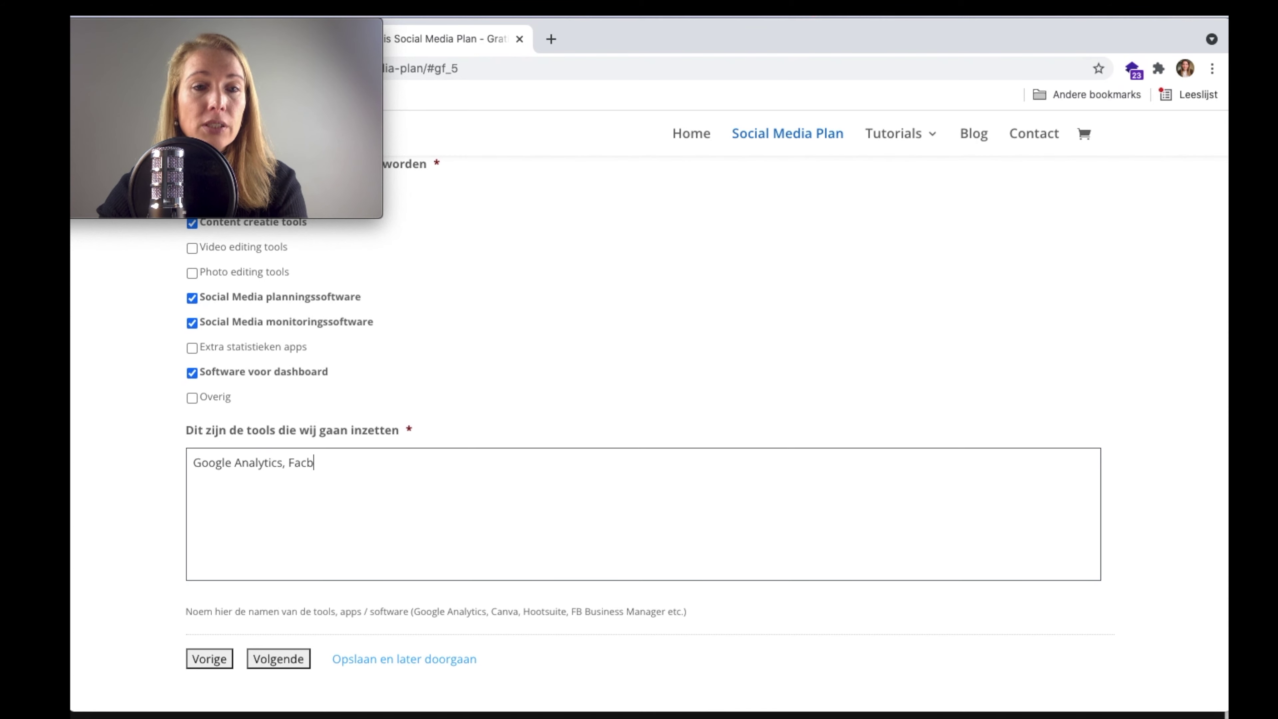
pyautogui.press('BackSpace')
pyautogui.press('BackSpace')
pyautogui.write('ebook Business uit')
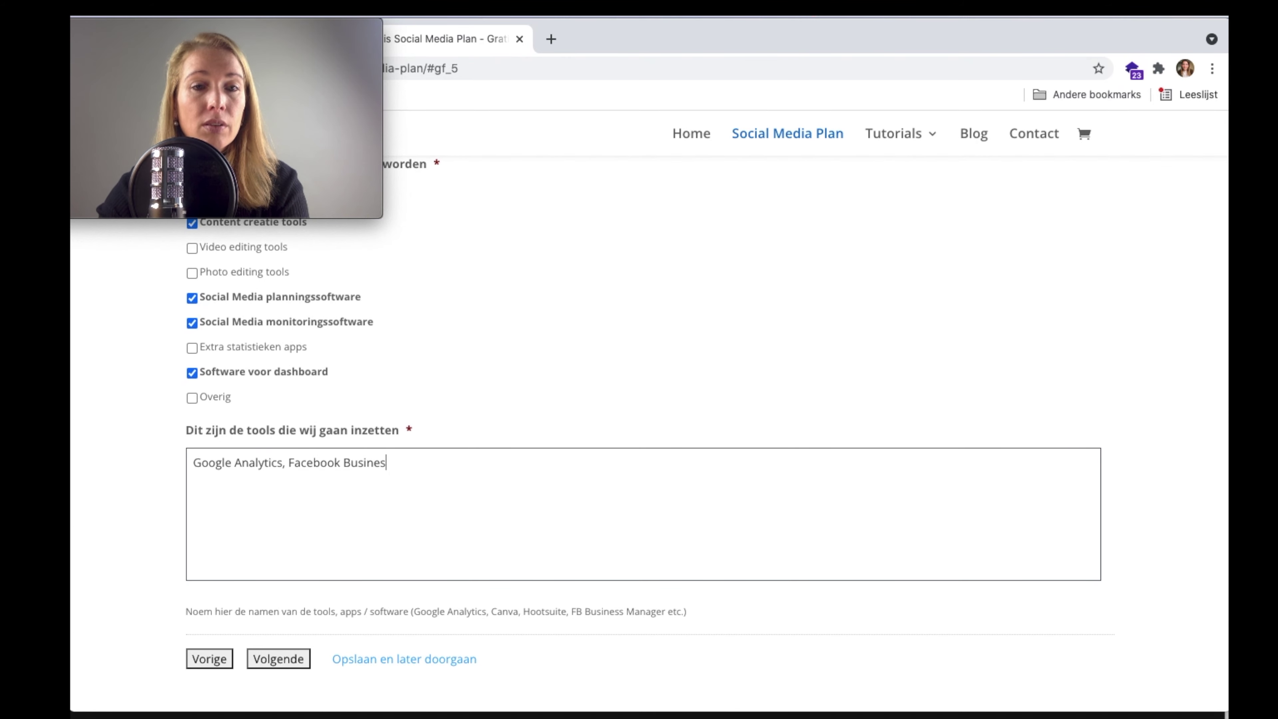
pyautogui.press('BackSpace')
pyautogui.press('BackSpace')
pyautogui.press('BackSpace')
pyautogui.write('Suite, ')
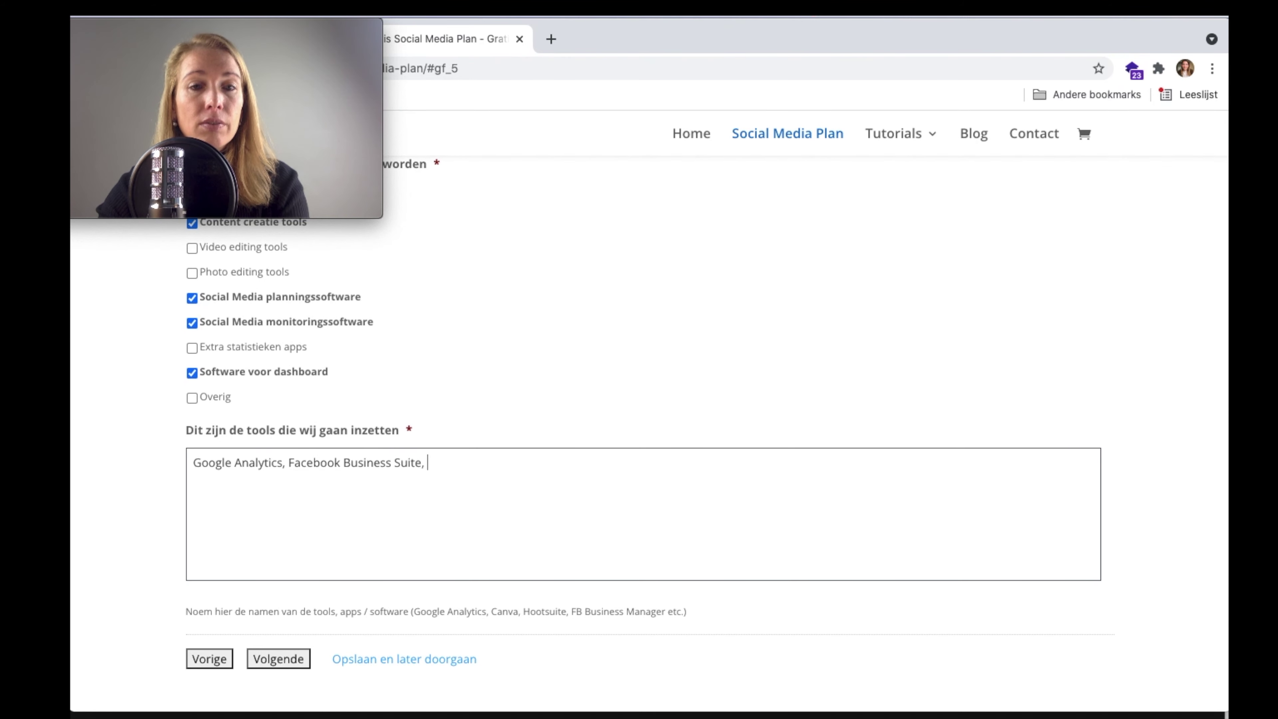
pyautogui.write('Facebook Ads d')
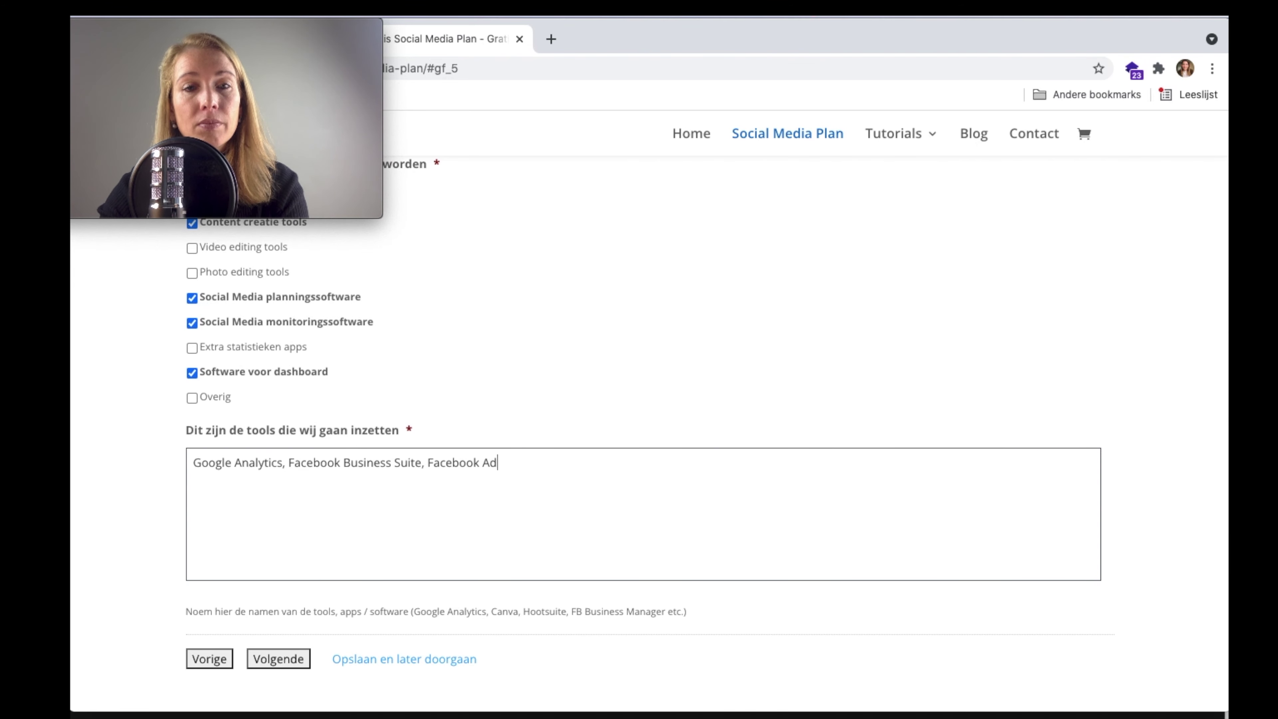
pyautogui.press('BackSpace')
pyautogui.write(', Canva,')
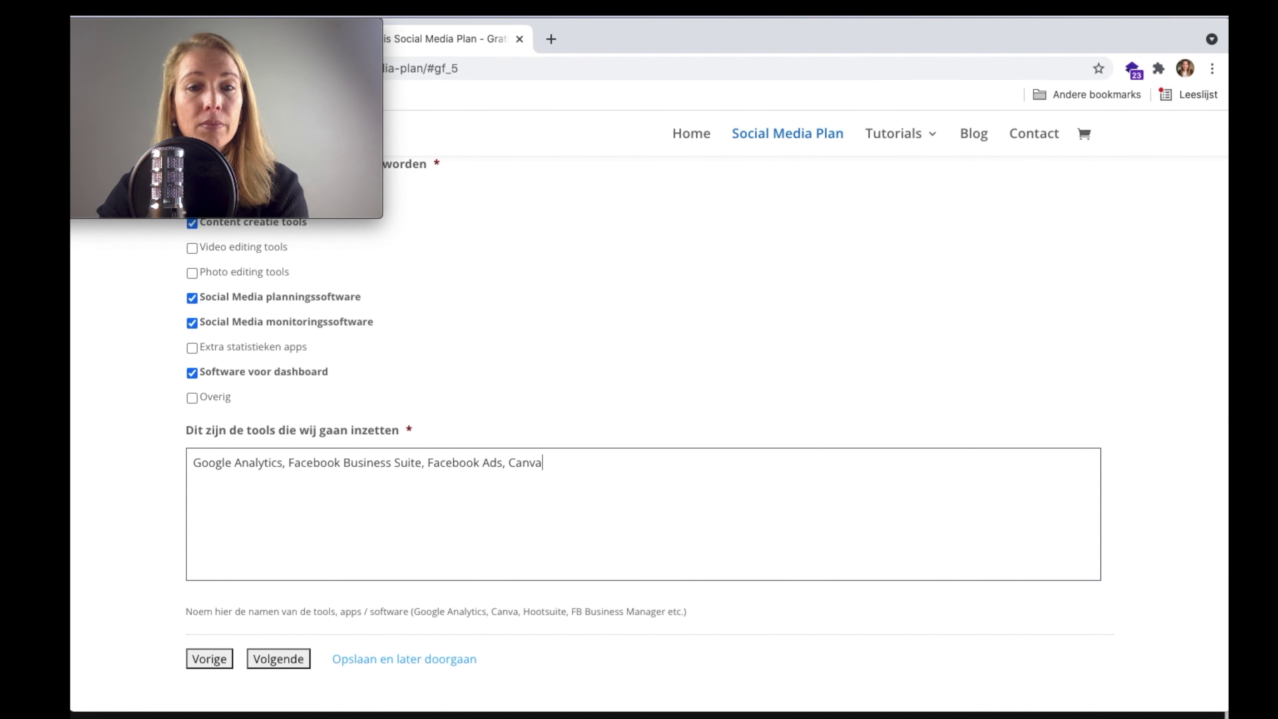
pyautogui.press('BackSpace')
pyautogui.press('BackSpace')
pyautogui.write('en ')
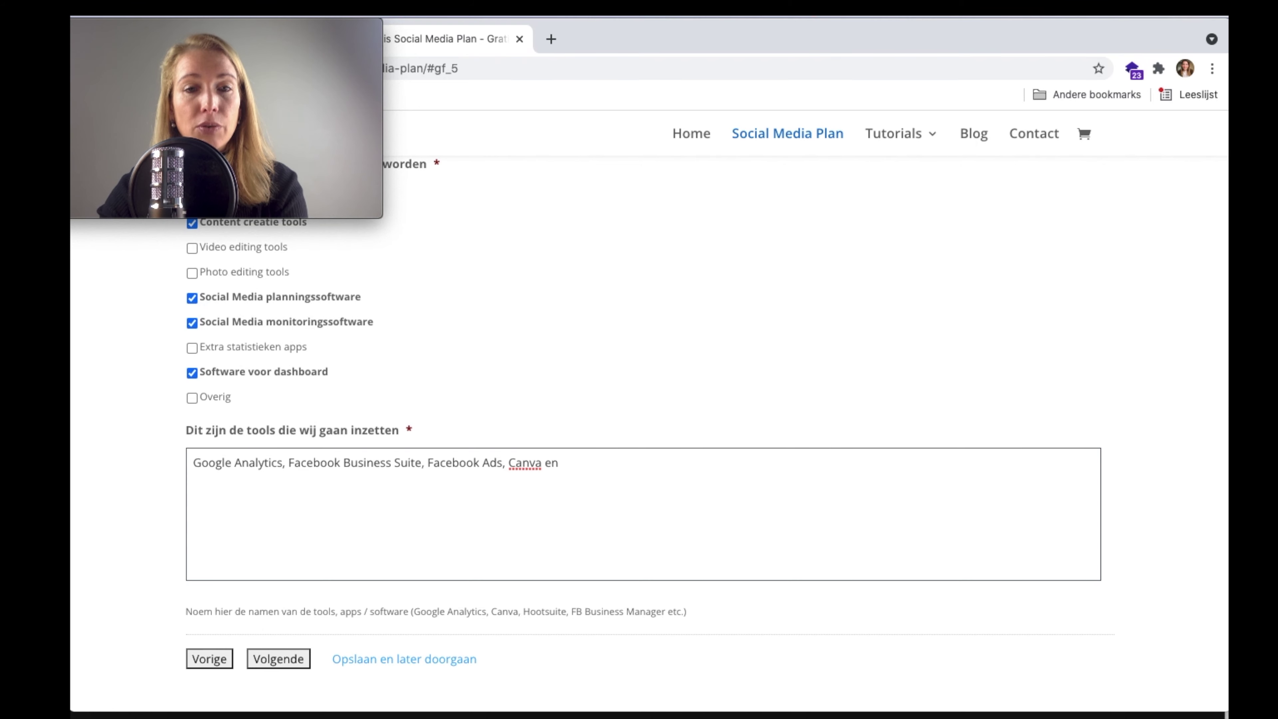
pyautogui.write('video ed.')
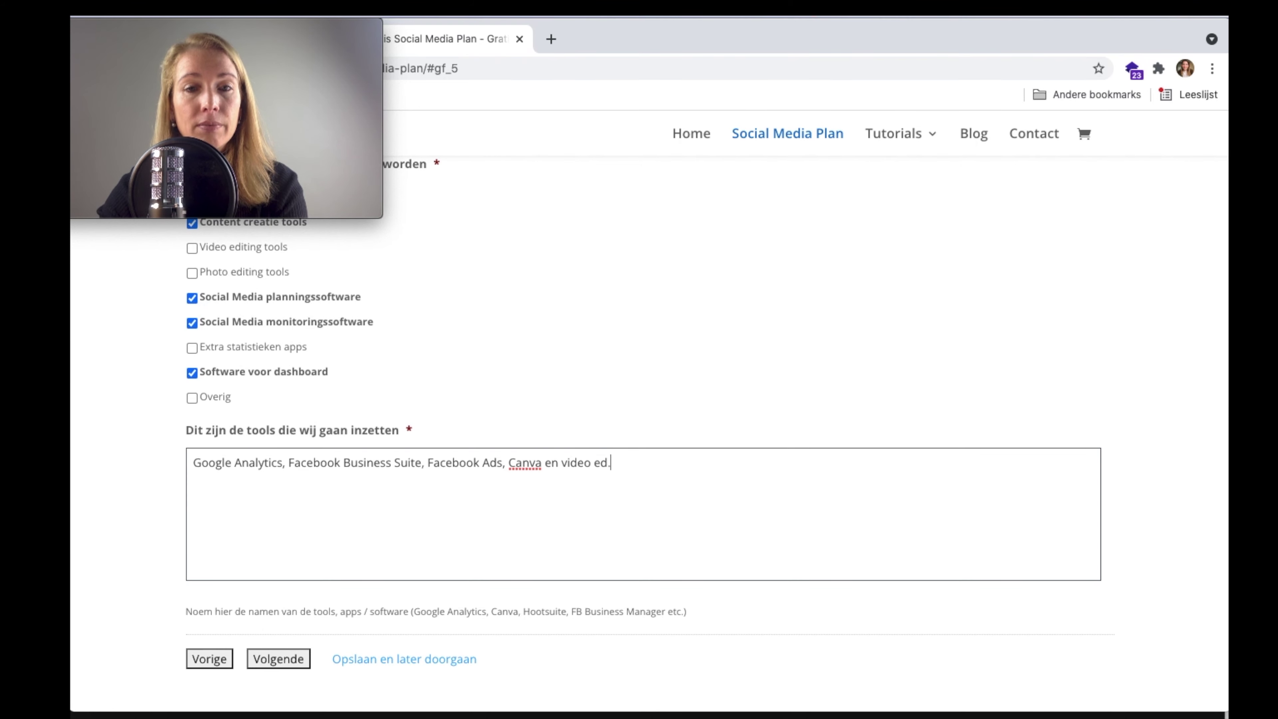
pyautogui.write(' software')
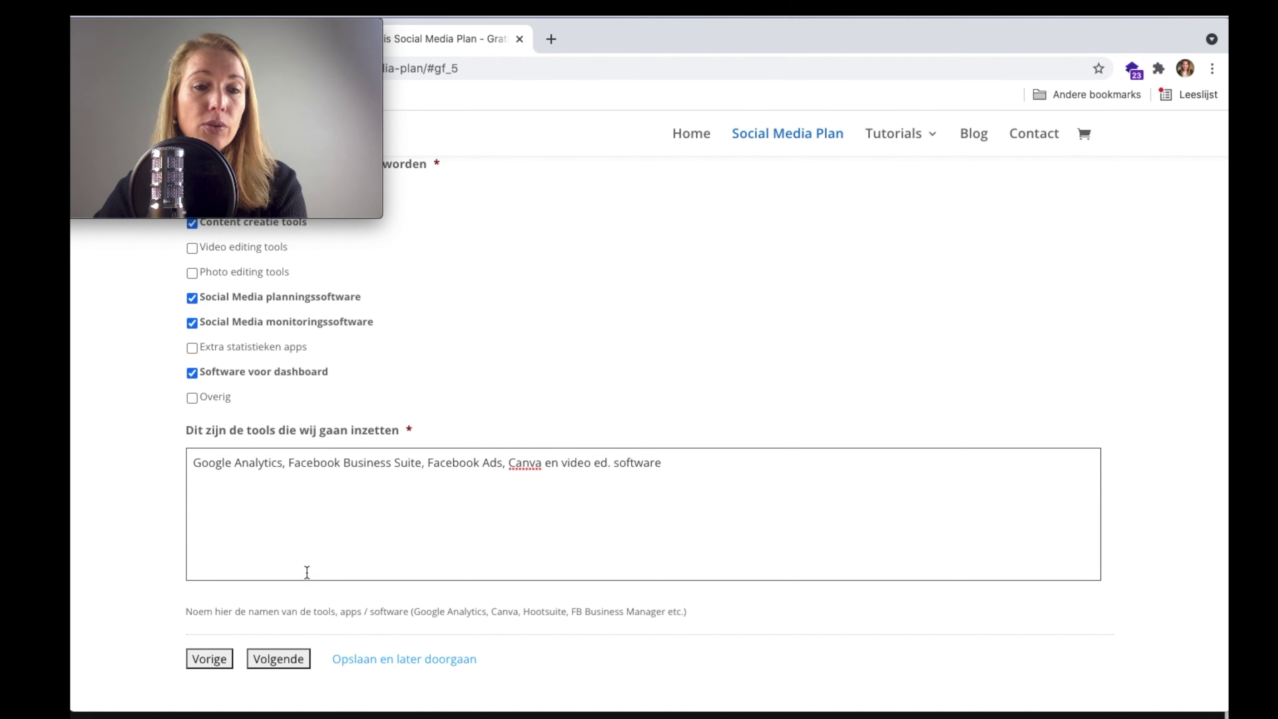
pyautogui.click(272, 660)
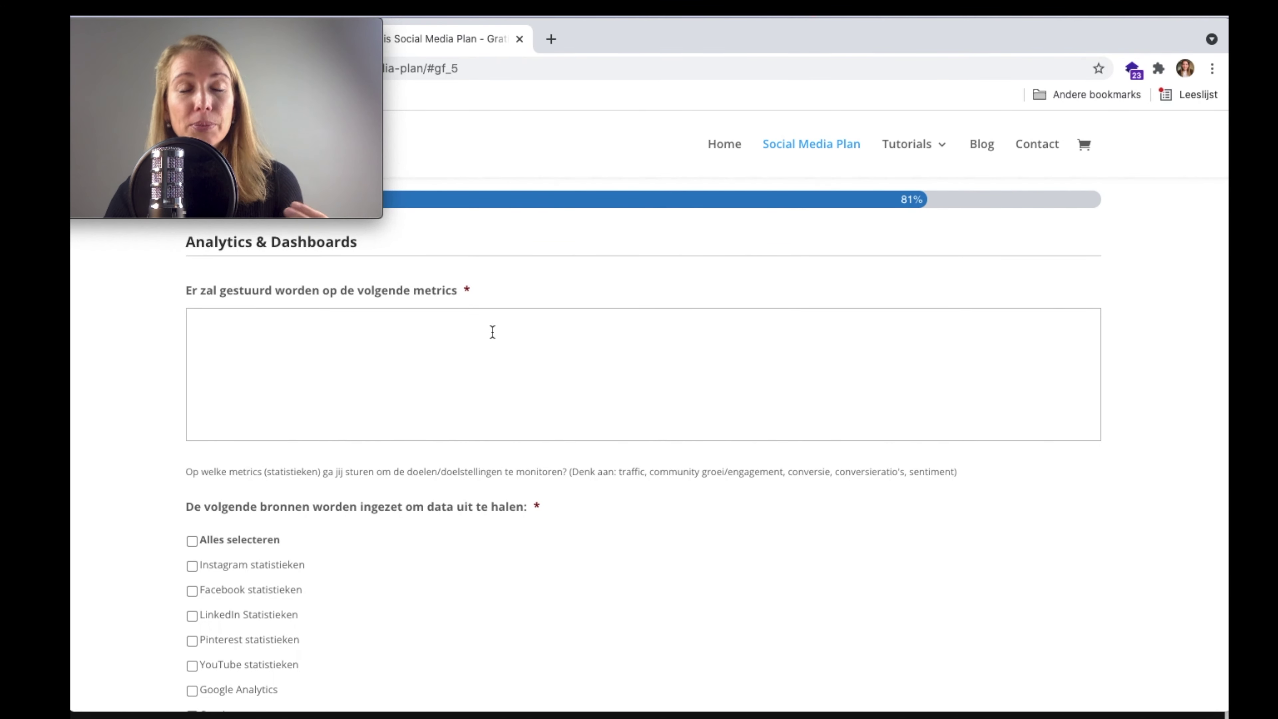
# - Enter the metrics conversie, conversie per channel, bereik, bereik nieuwe doelgroepen and ROAS
pyautogui.scroll(-1, 492, 332)
pyautogui.scroll(1, 492, 332)
pyautogui.scroll(1, 492, 331)
pyautogui.click(461, 391)
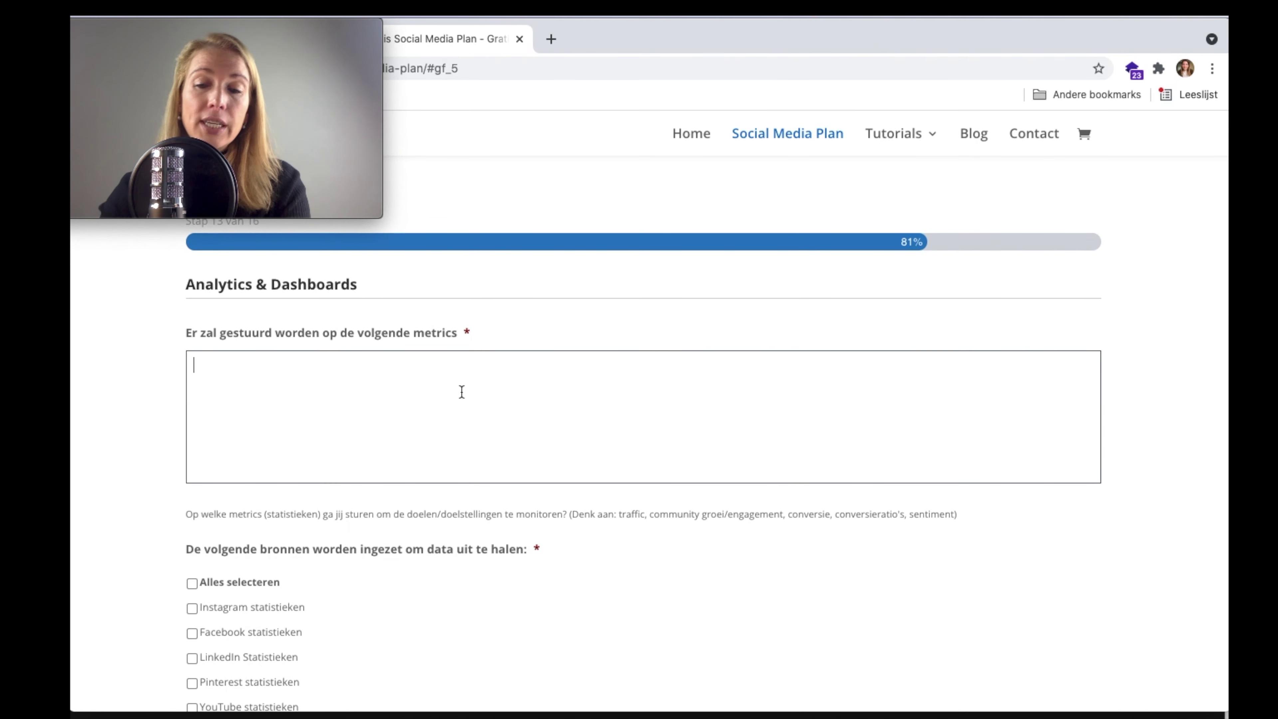
pyautogui.write('- conversie ')
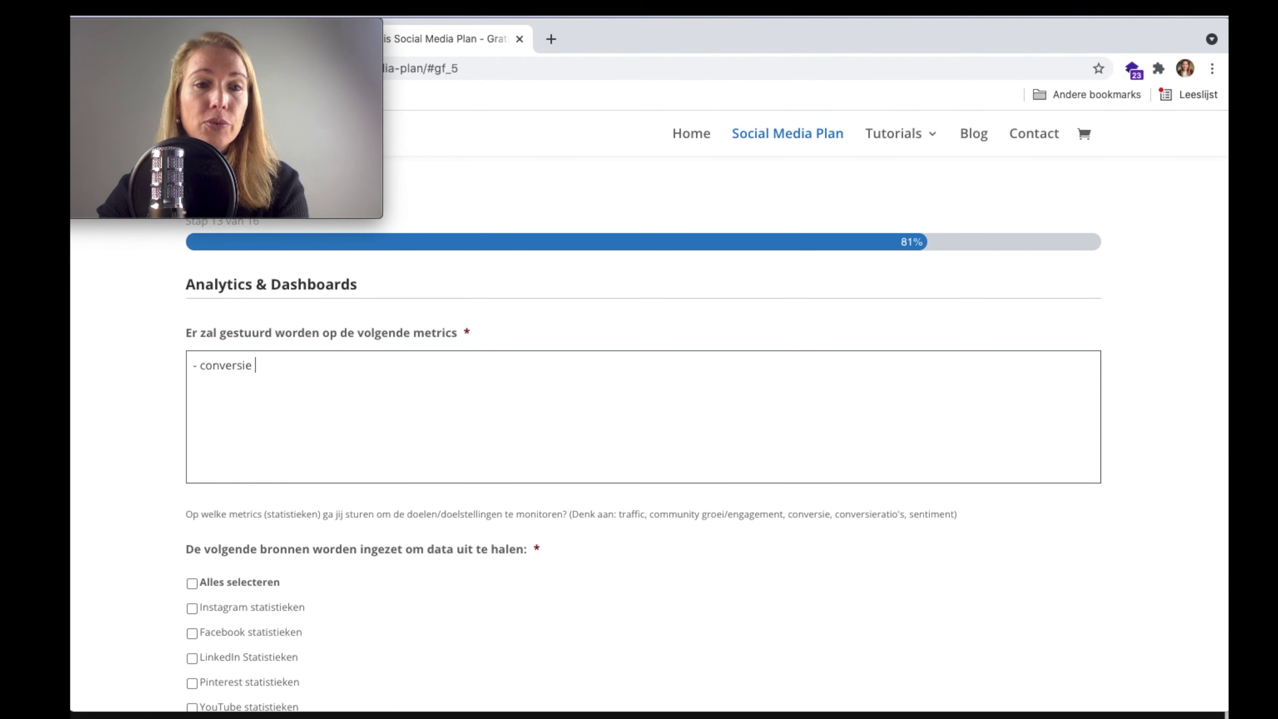
pyautogui.write('- convers')
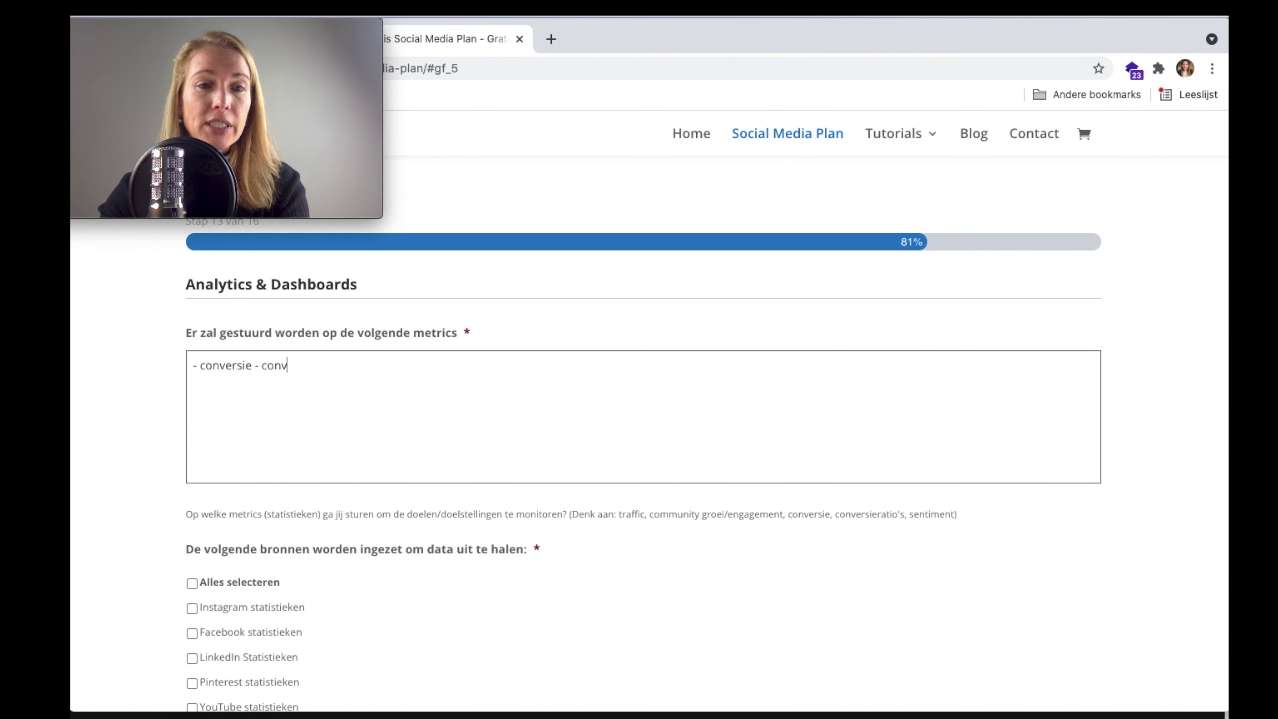
pyautogui.write('ie per channel ')
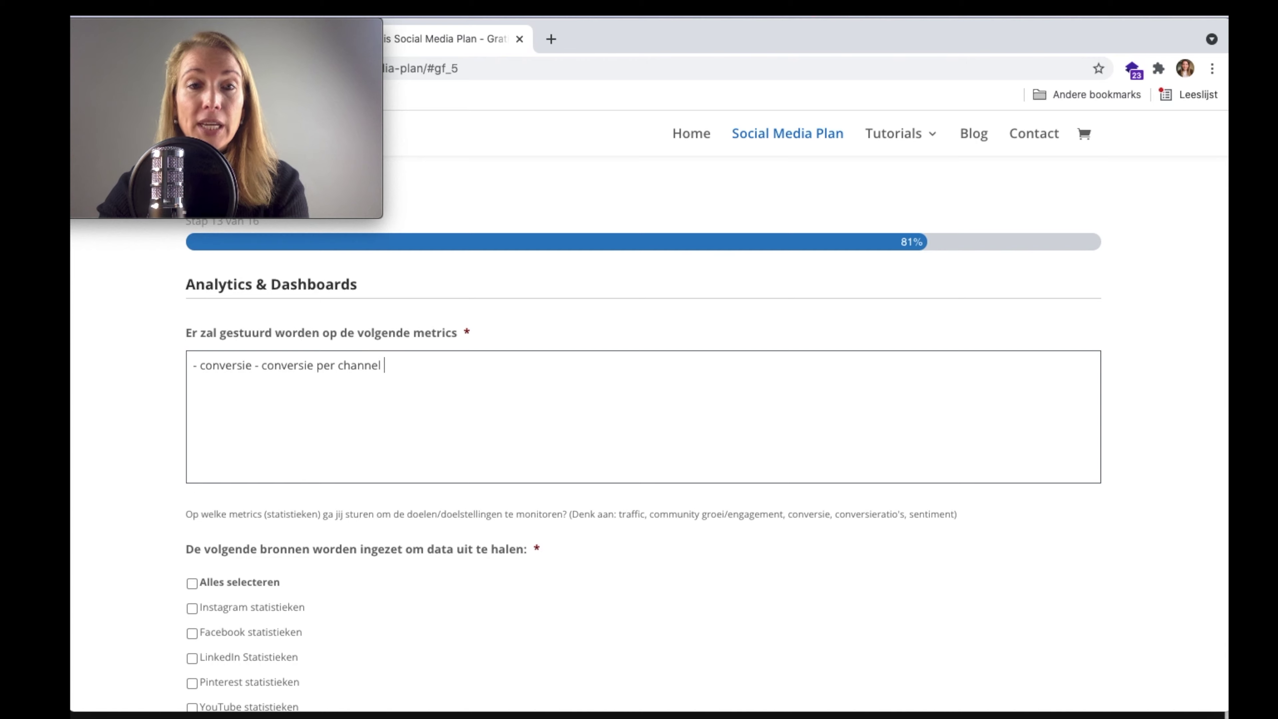
pyautogui.write('- ')
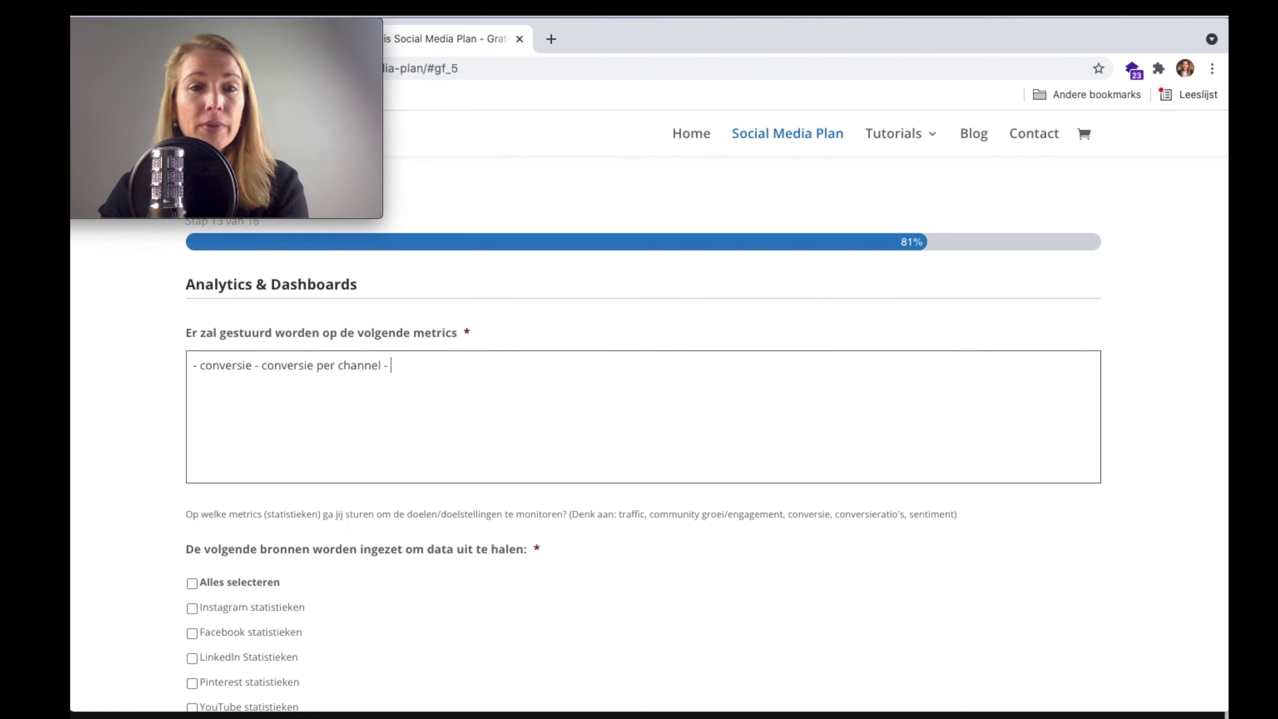
pyautogui.write('bereik, berei')
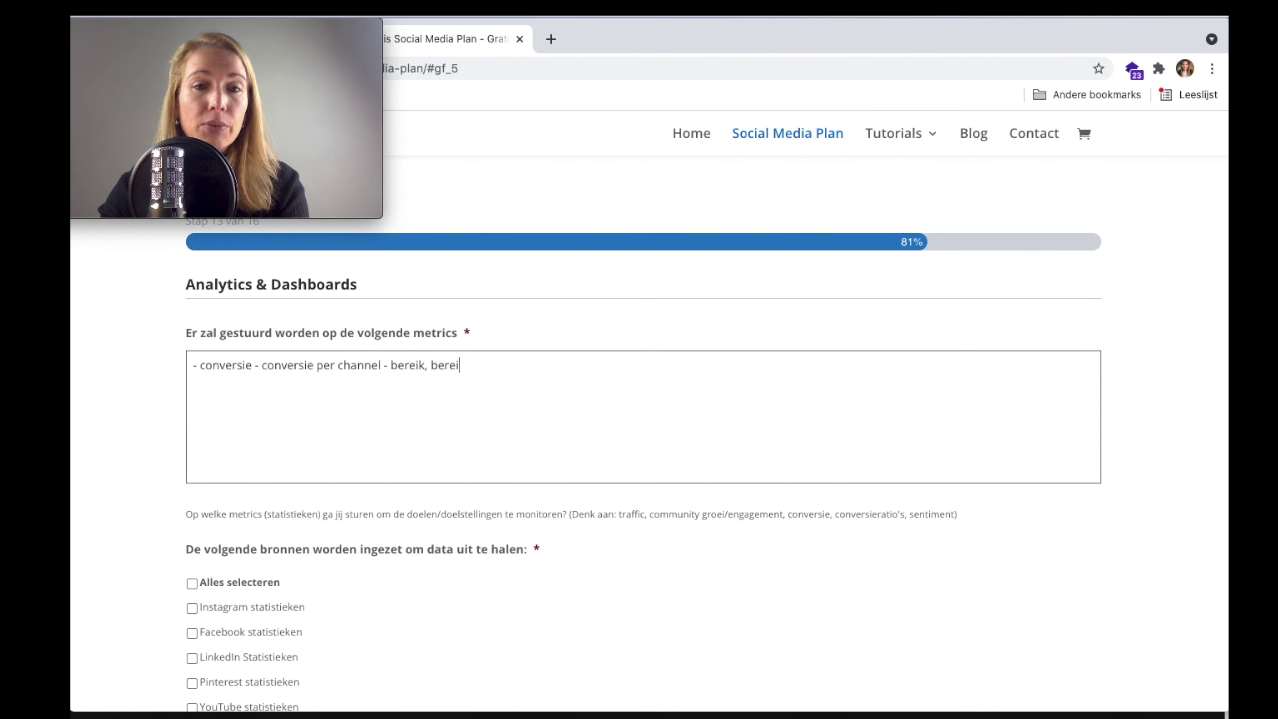
pyautogui.write('k nieuwe doelgroepen - RO')
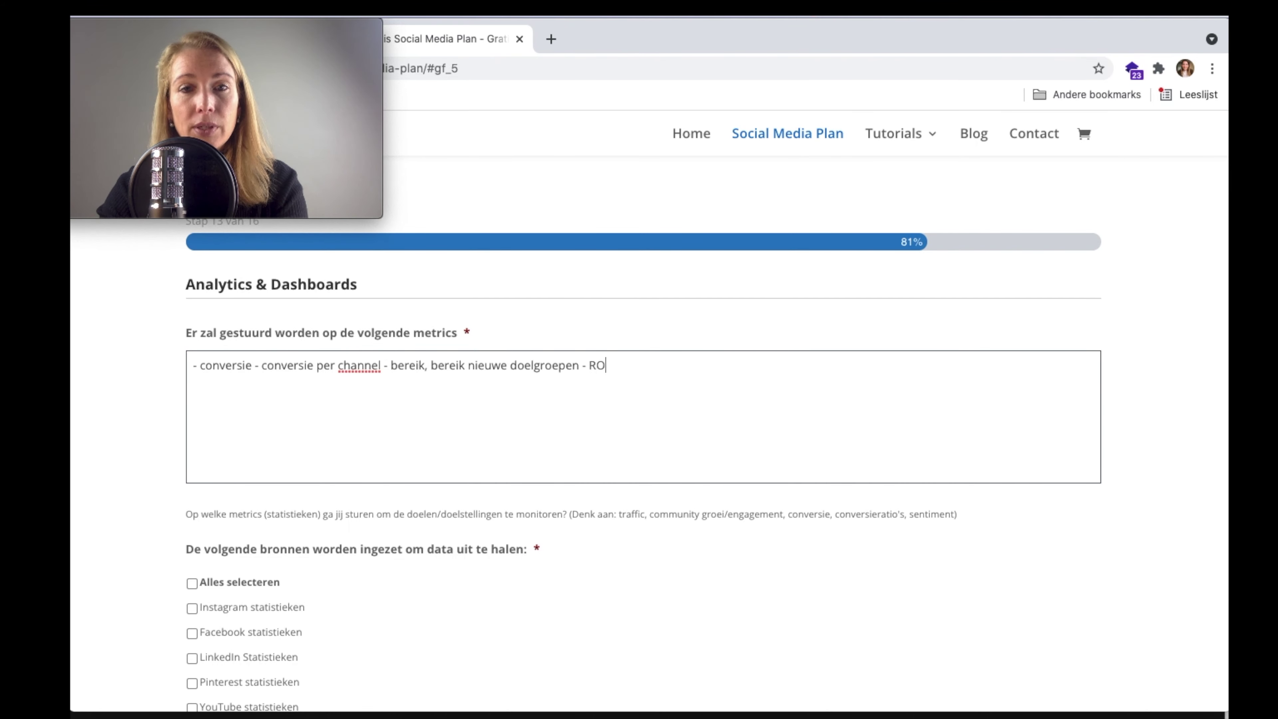
pyautogui.write('AS -')
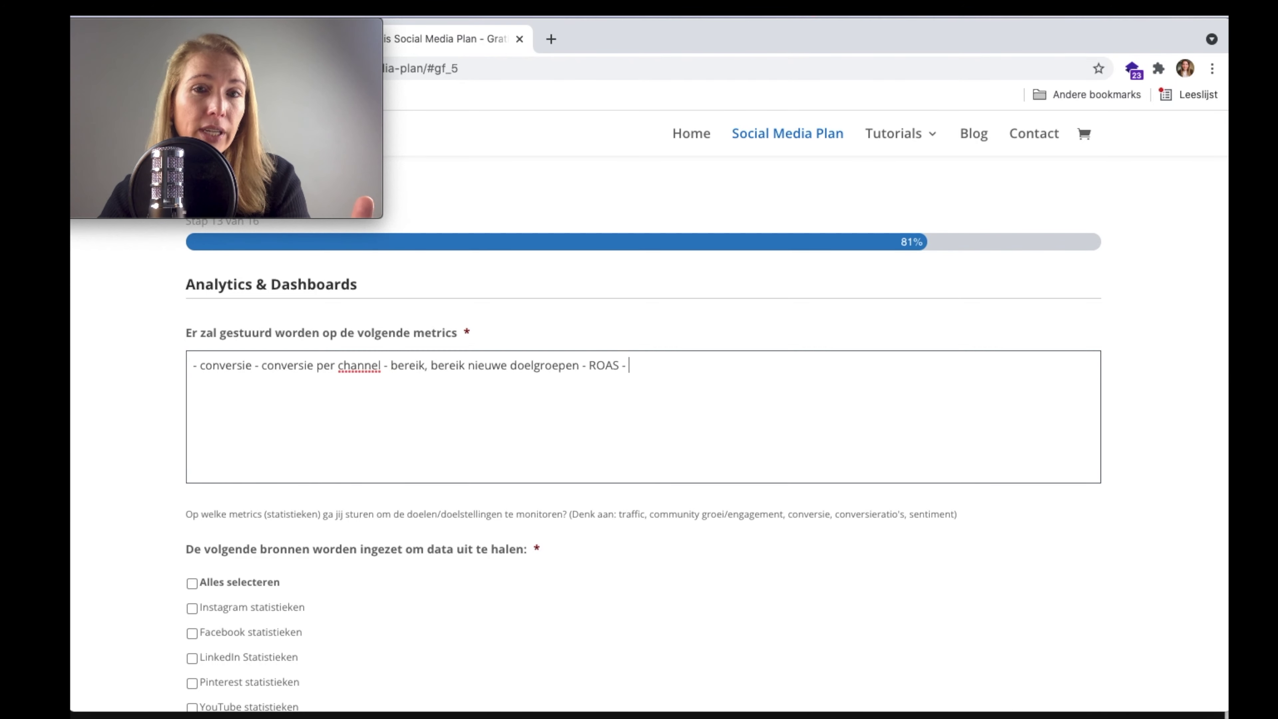
# - Select Google Analytics, Instagram statistieken and Overig as data sources
pyautogui.scroll(-3, 644, 453)
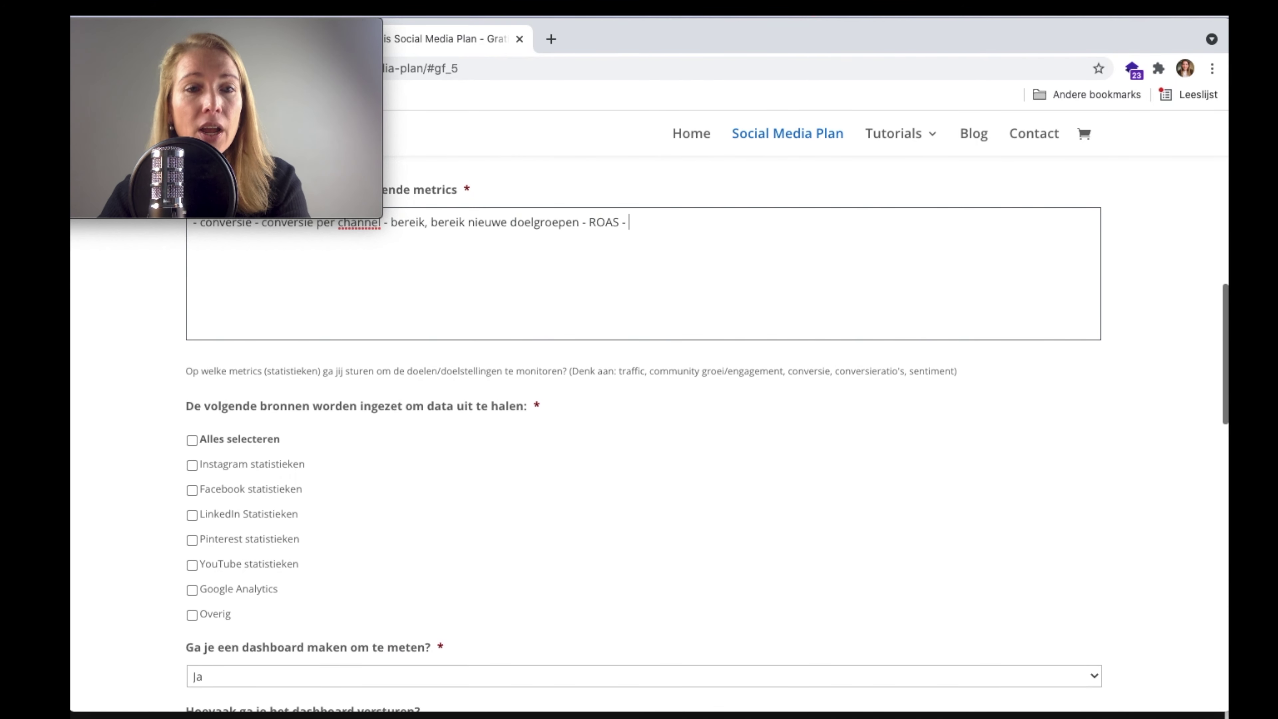
pyautogui.scroll(-2, 404, 470)
pyautogui.scroll(-1, 404, 469)
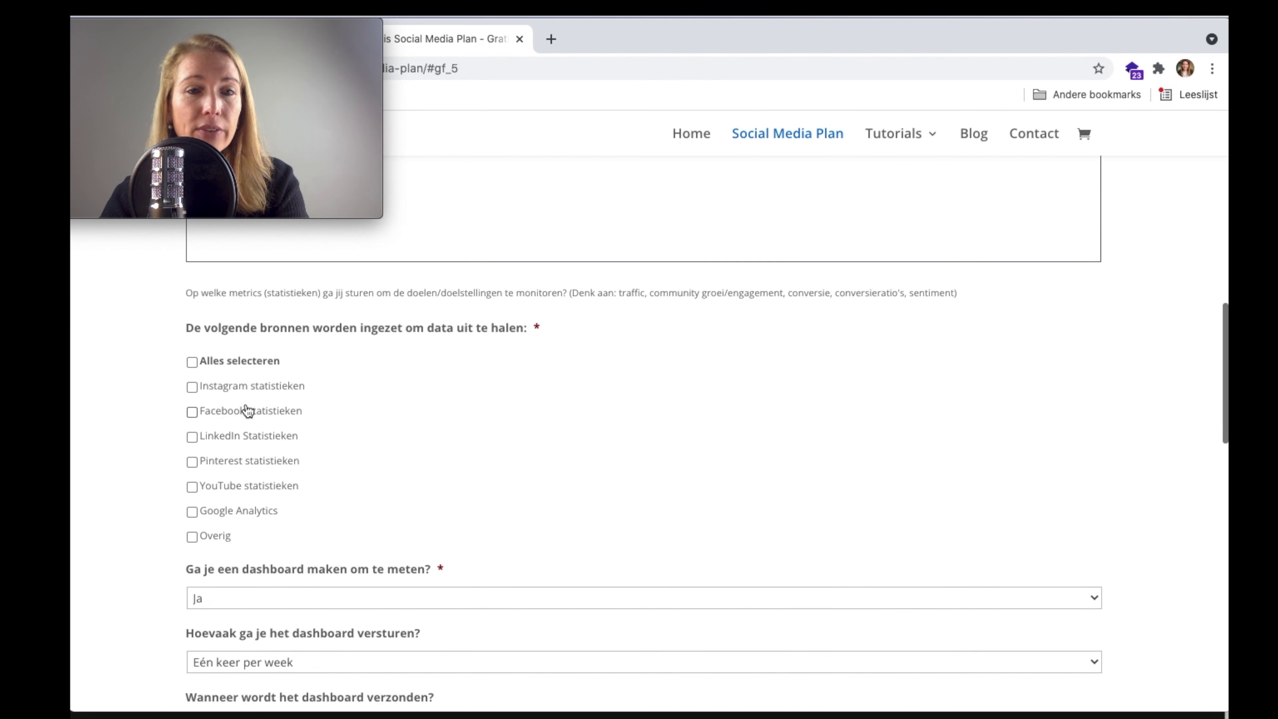
pyautogui.click(192, 512)
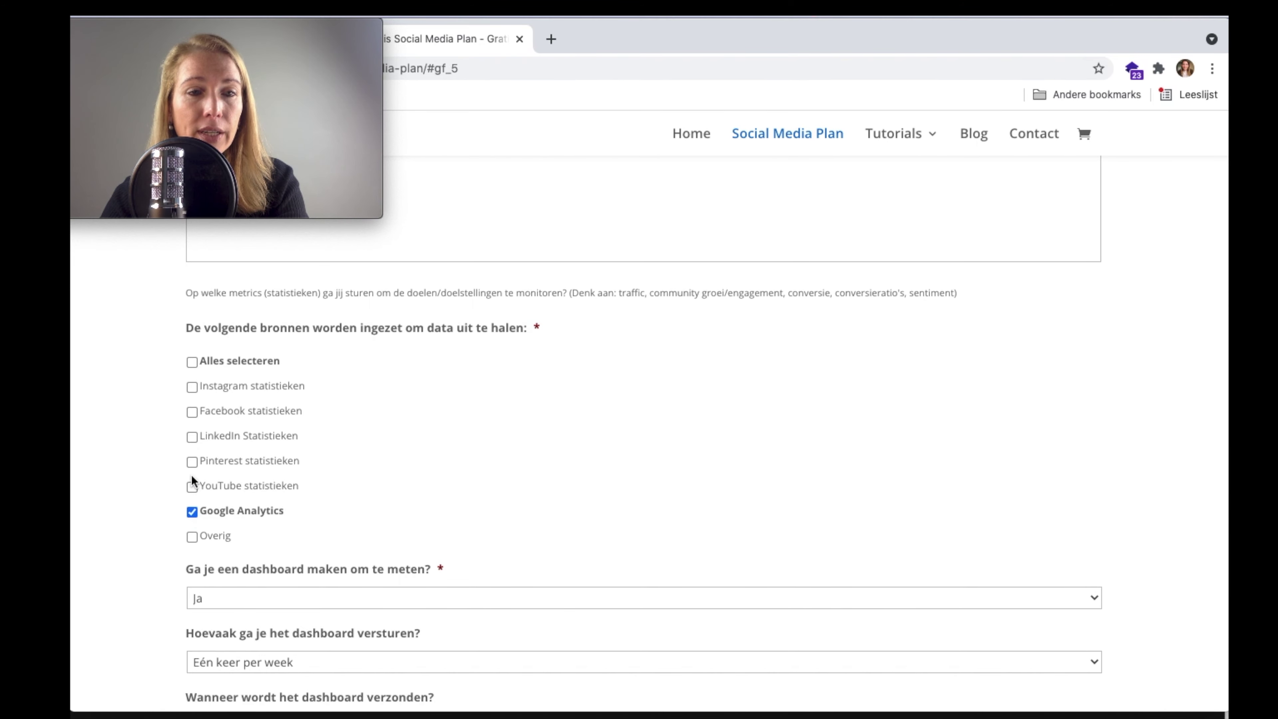
pyautogui.click(192, 386)
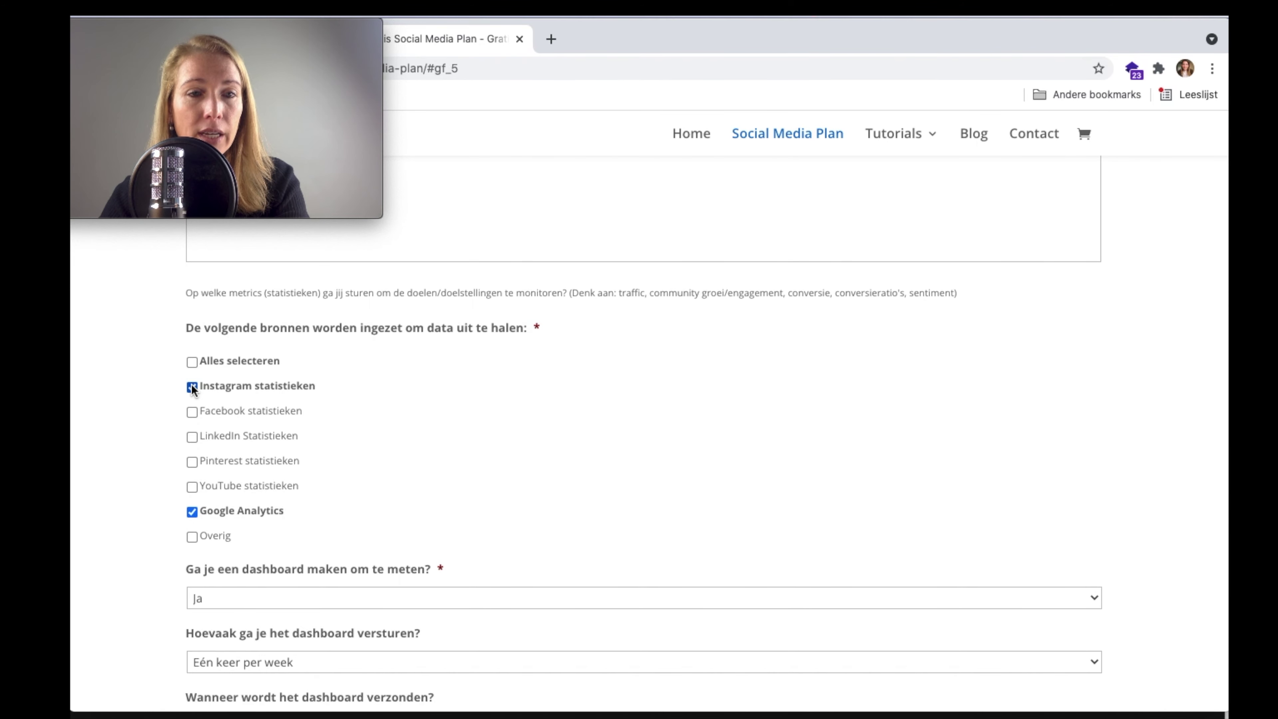
pyautogui.click(192, 536)
# - Keep Ja for a dashboard, sent once a month within a week after each period, and continue
pyautogui.scroll(-5, 327, 498)
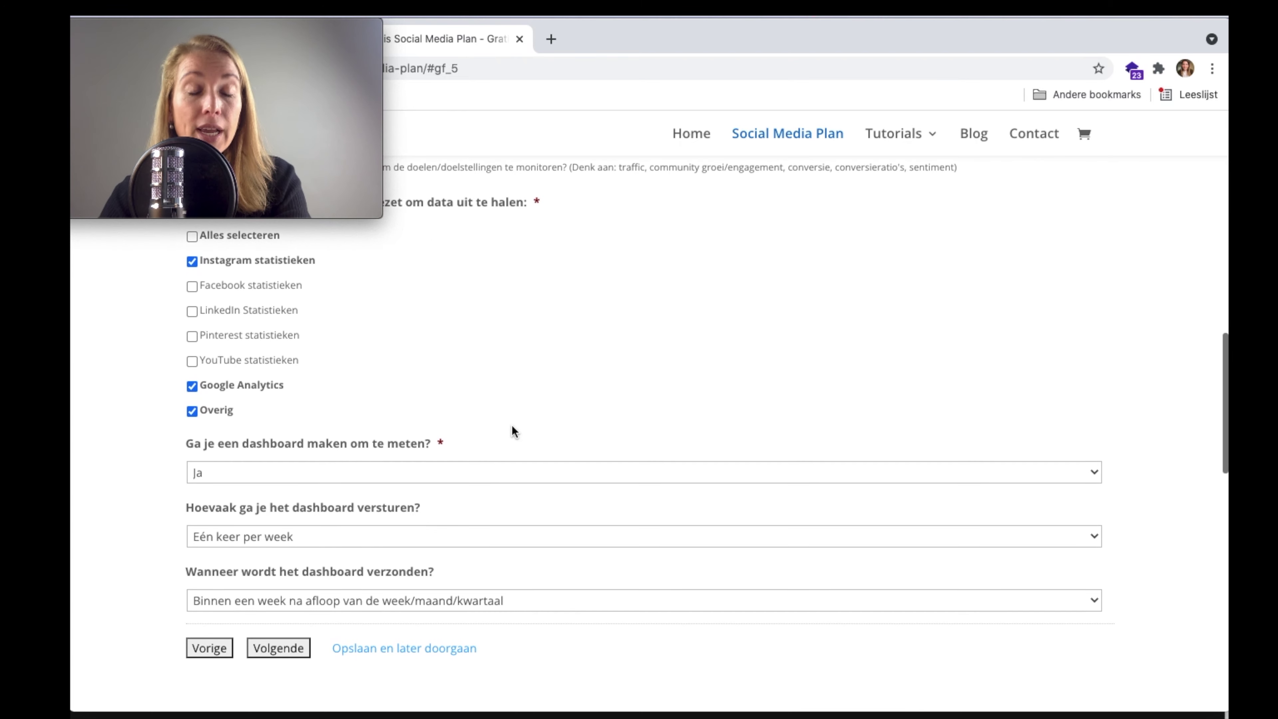
pyautogui.scroll(-1, 512, 426)
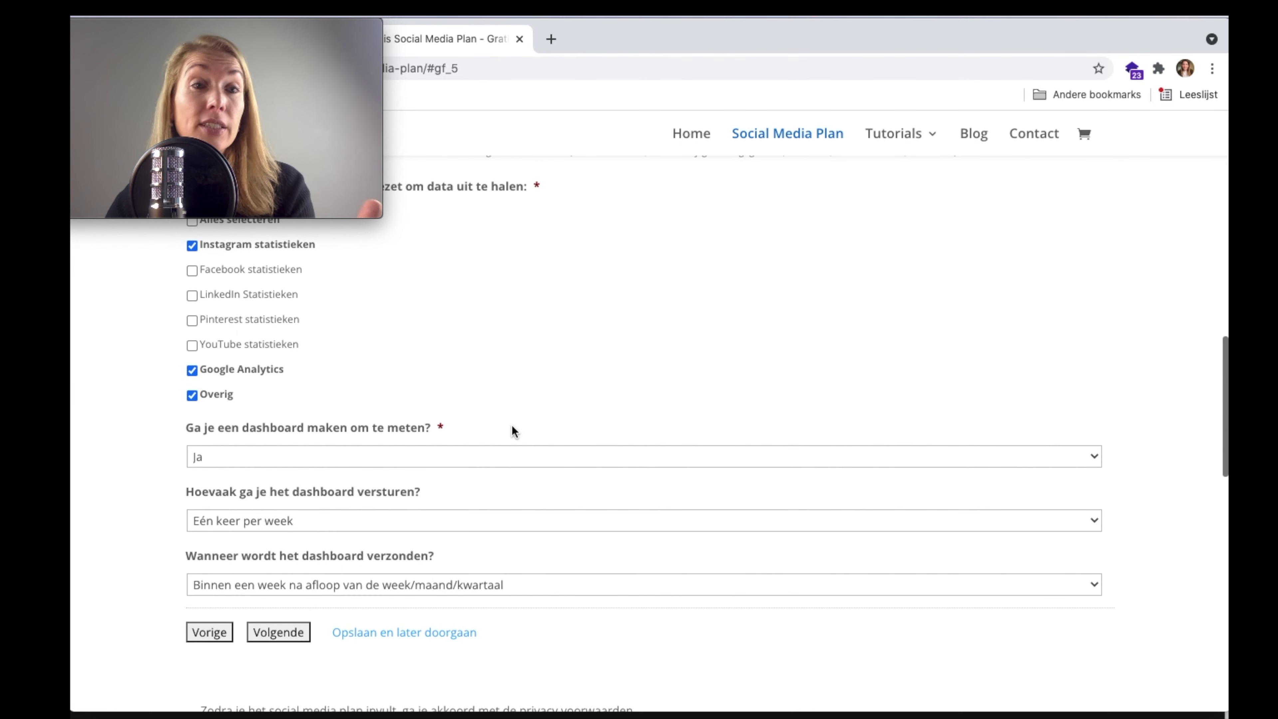
pyautogui.scroll(-2, 511, 426)
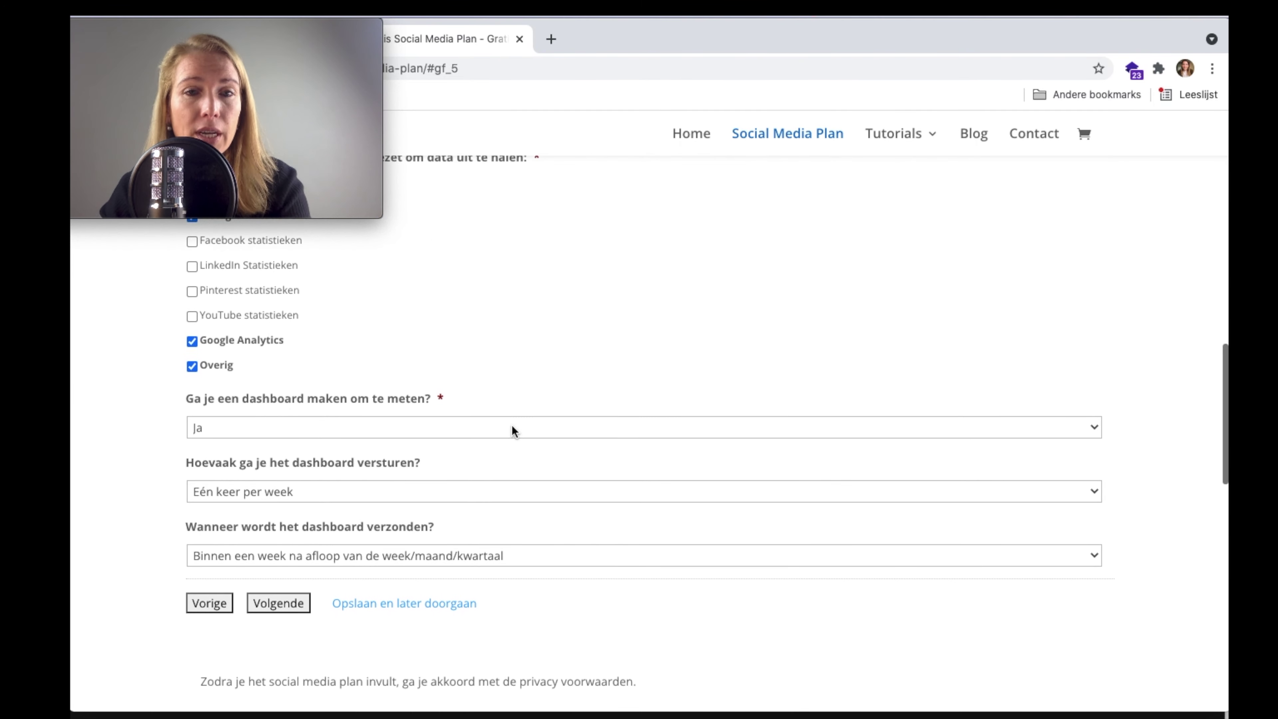
pyautogui.click(497, 426)
pyautogui.click(537, 375)
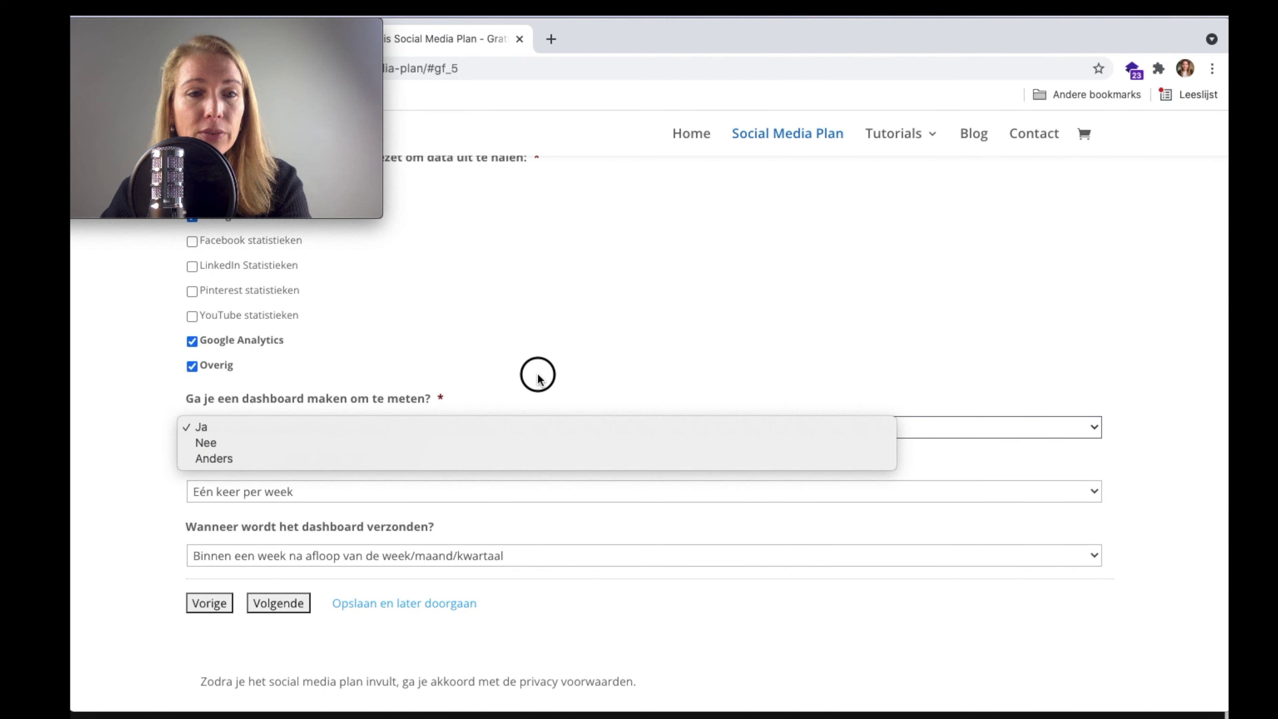
pyautogui.click(418, 491)
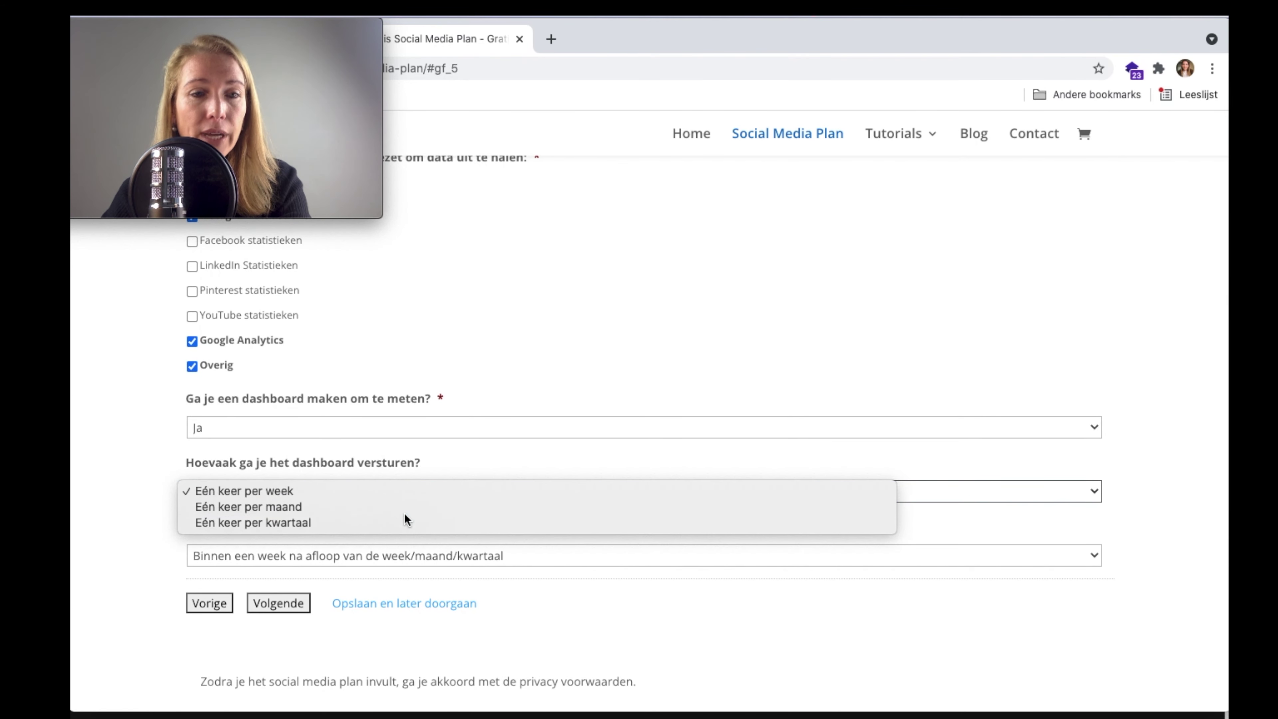
pyautogui.click(405, 510)
pyautogui.scroll(-4, 513, 411)
pyautogui.click(425, 500)
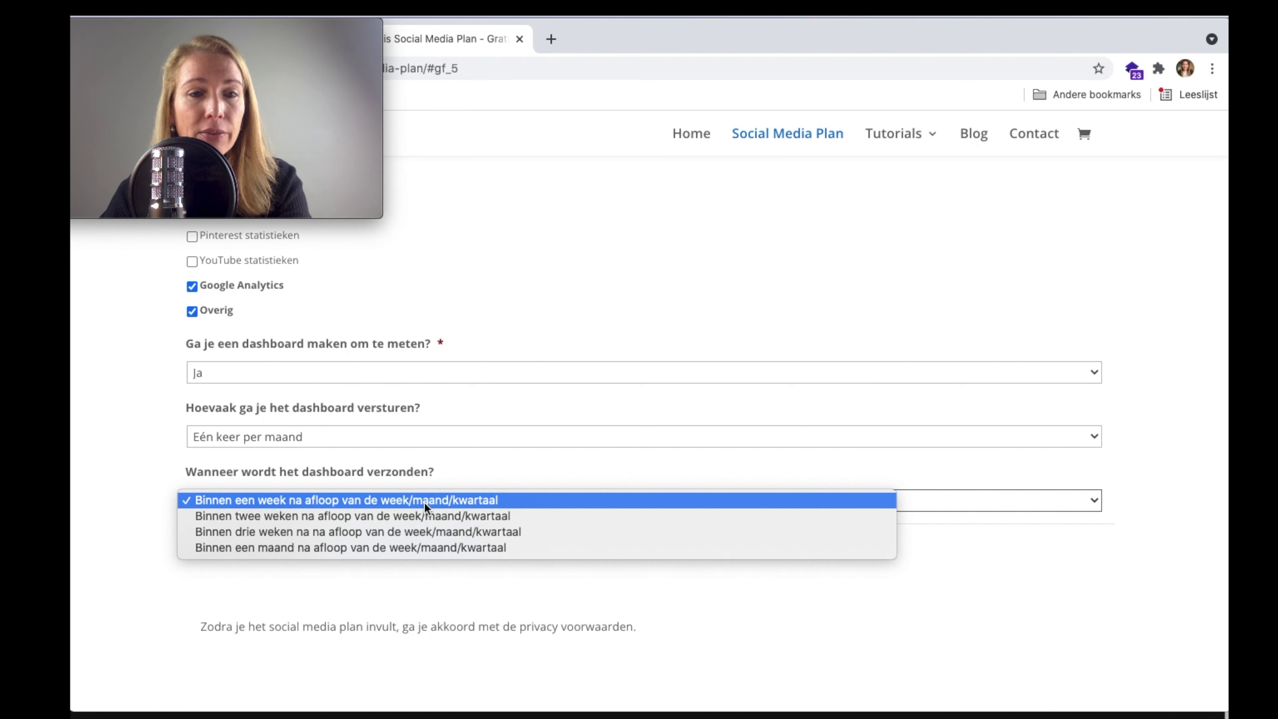
pyautogui.click(498, 461)
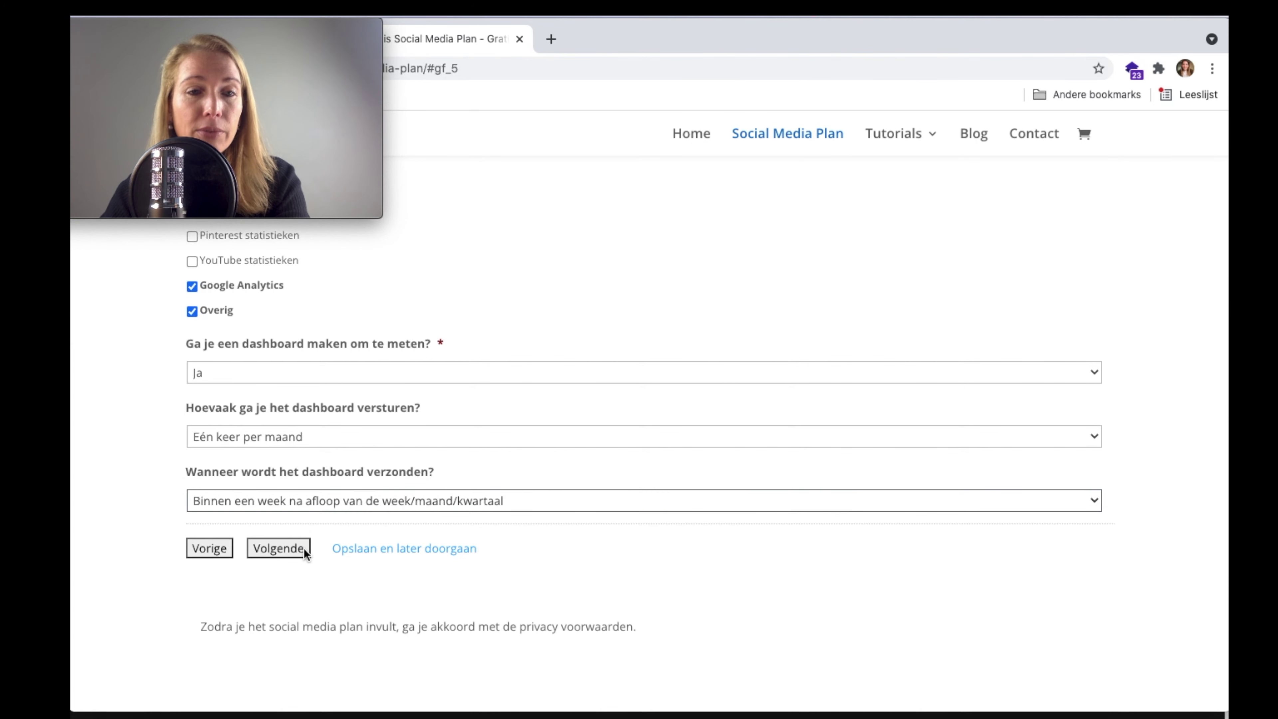
pyautogui.click(289, 552)
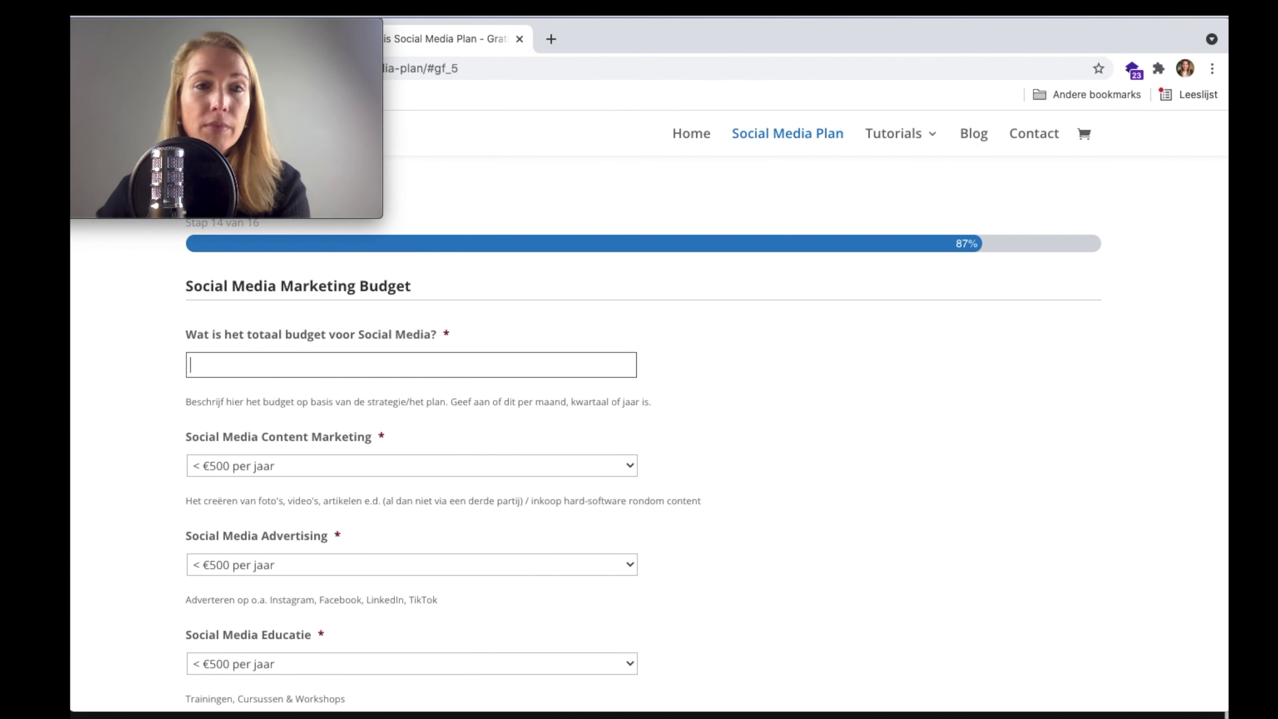
# - Enter a total budget of 5000 and keep Content Marketing under €500 per year
pyautogui.scroll(5, 431, 426)
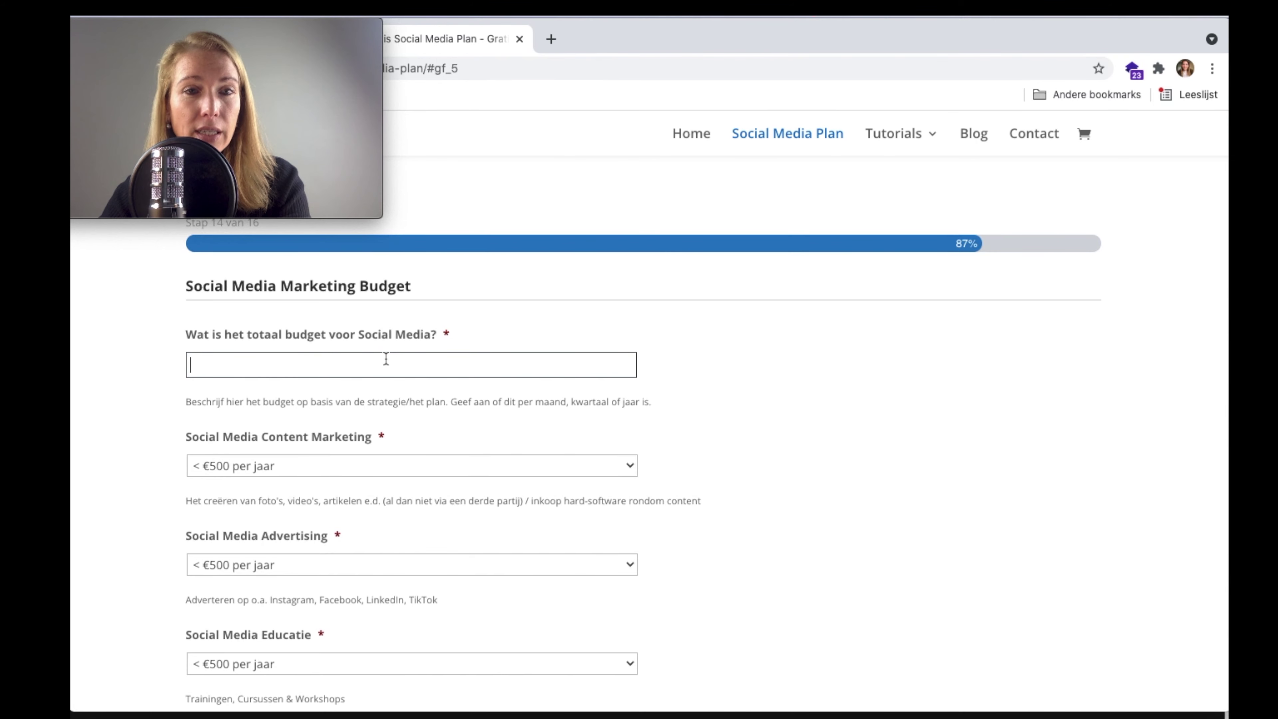
pyautogui.write('5000')
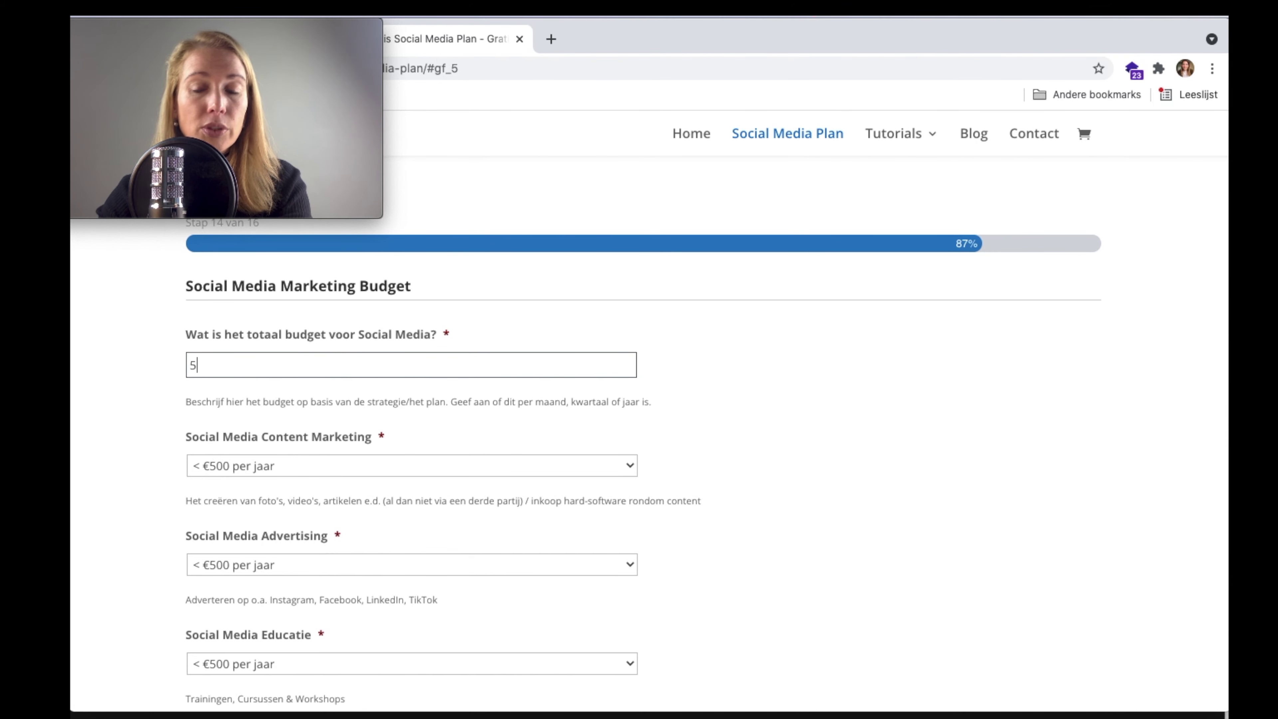
pyautogui.click(715, 360)
pyautogui.scroll(-1, 716, 359)
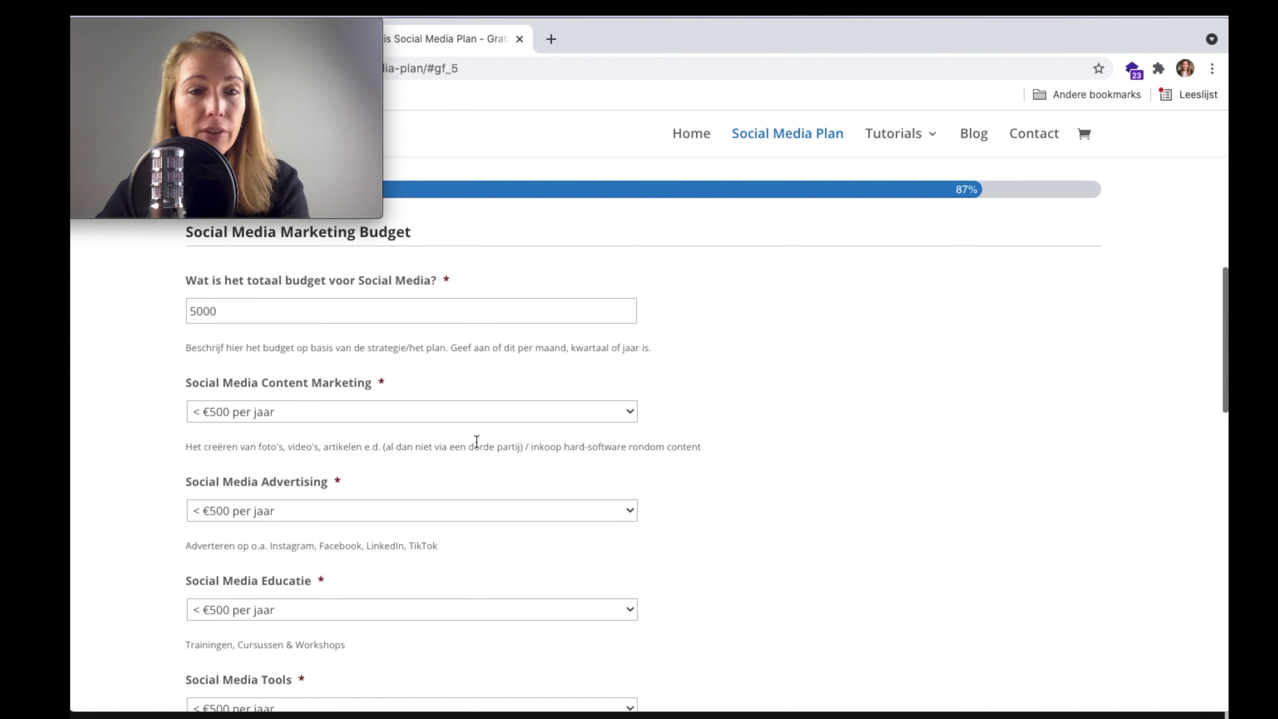
pyautogui.click(478, 412)
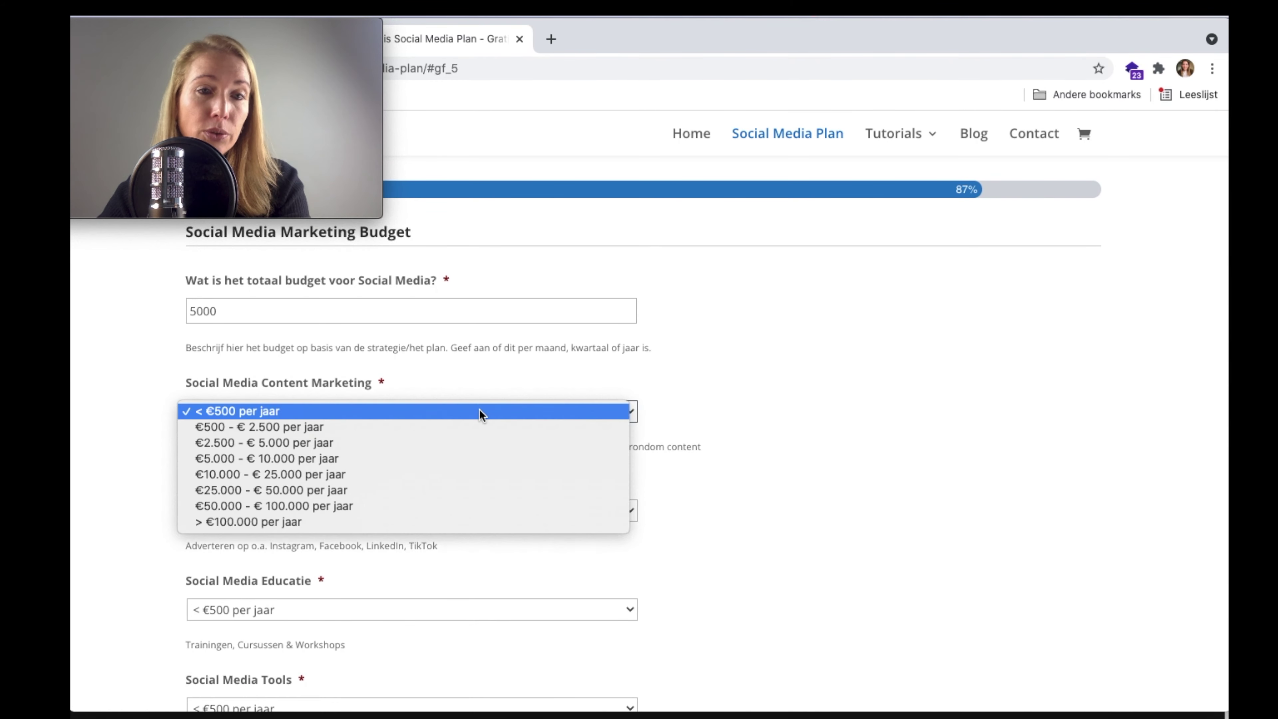
pyautogui.click(484, 412)
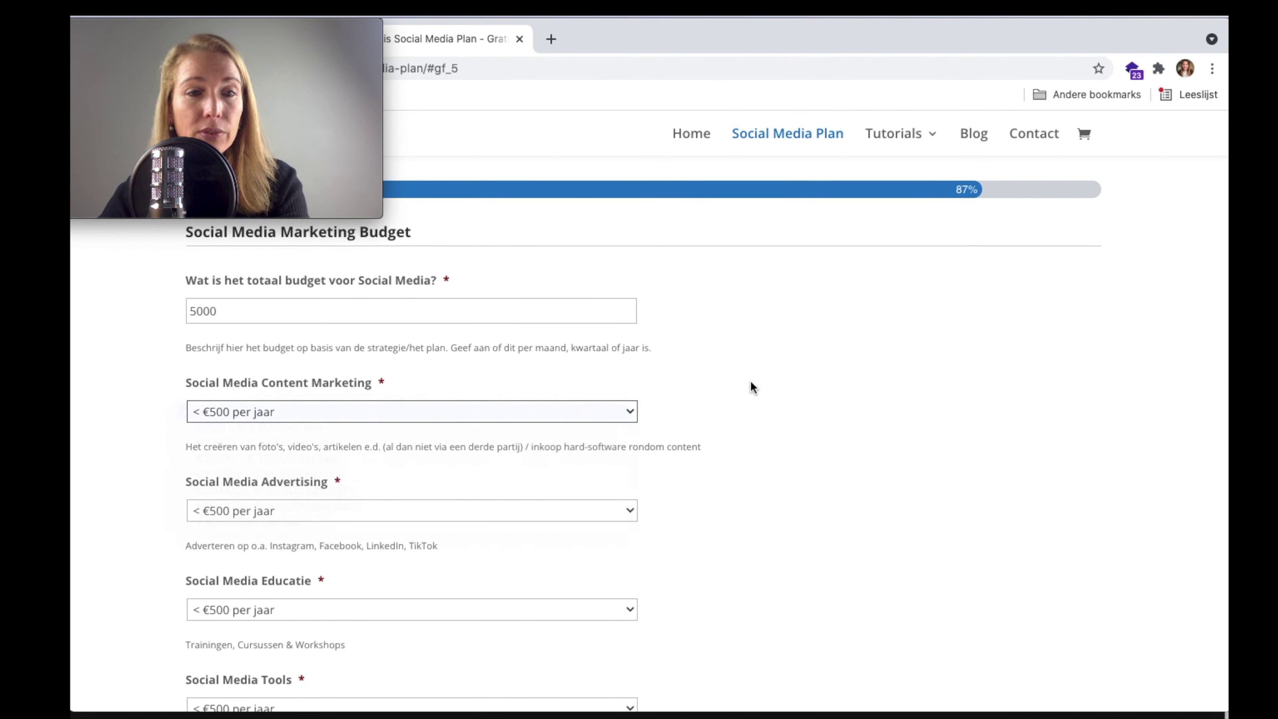
# - Set the Social Media Advertising and Educatie budgets to €500 - € 2.500 per jaar, then continue
pyautogui.scroll(-2, 751, 384)
pyautogui.click(547, 397)
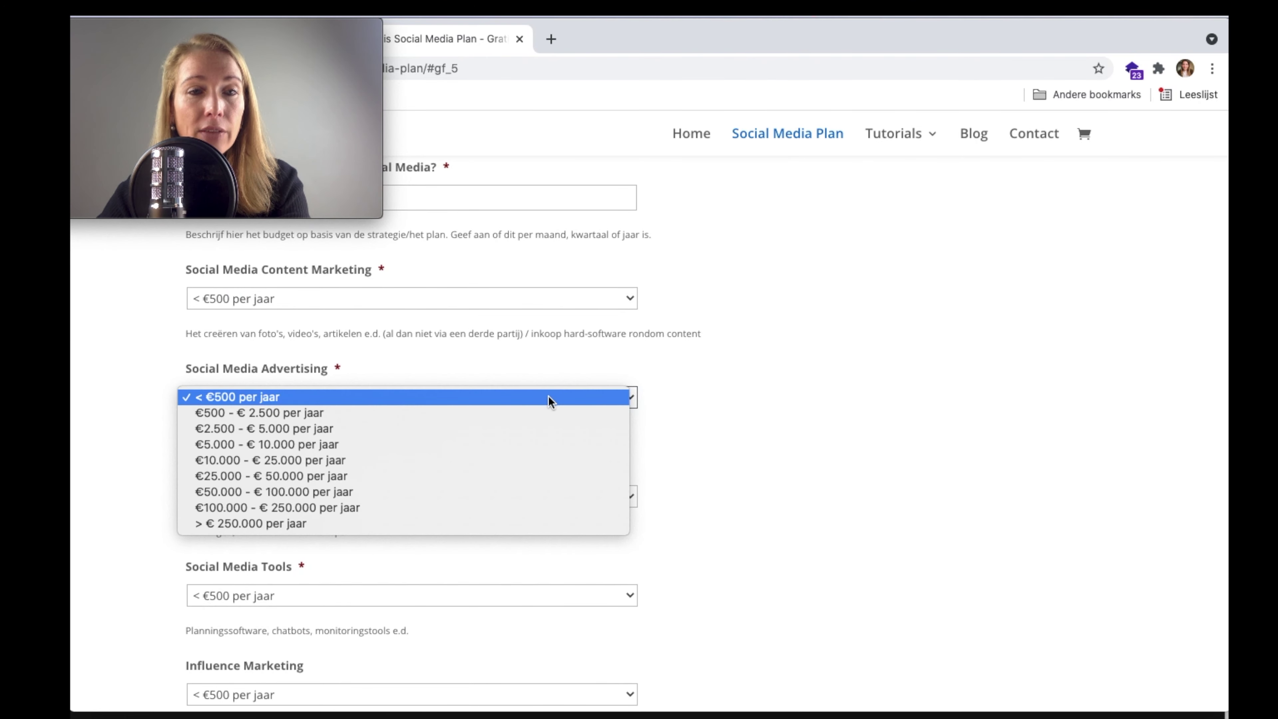
pyautogui.click(542, 414)
pyautogui.scroll(-1, 756, 496)
pyautogui.scroll(-1, 756, 496)
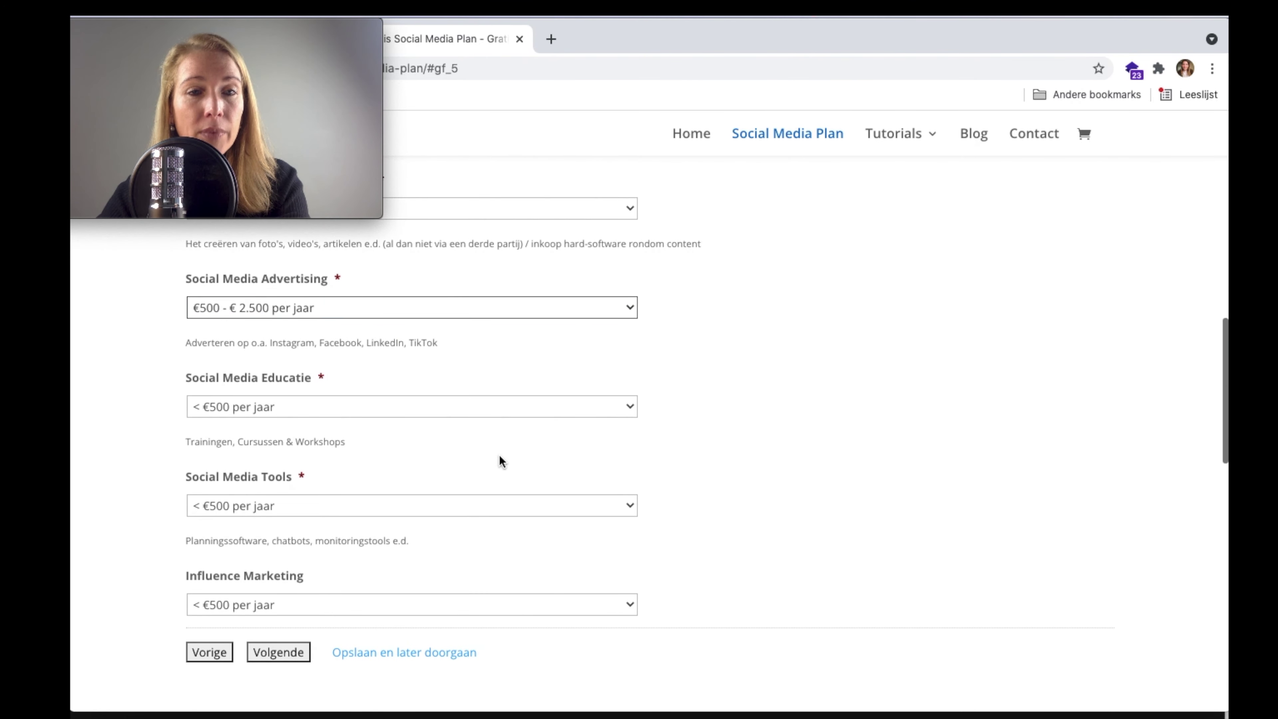
pyautogui.click(514, 416)
pyautogui.click(508, 423)
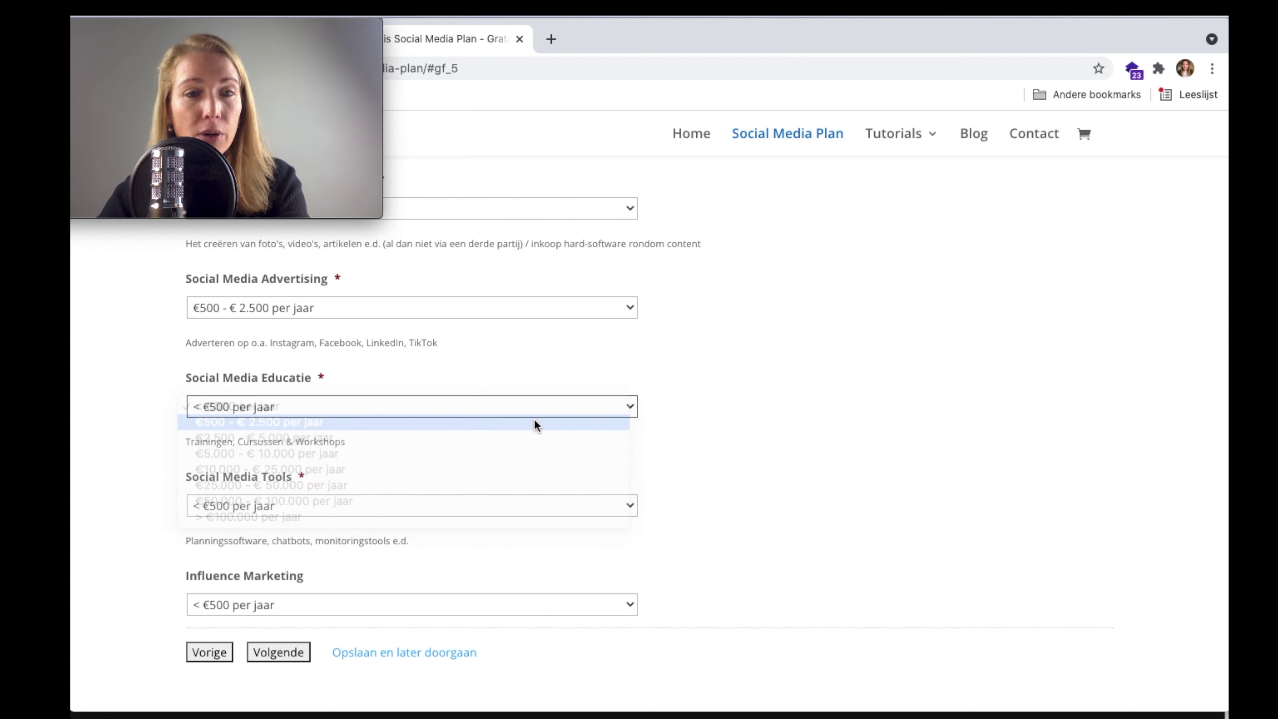
pyautogui.scroll(-1, 697, 468)
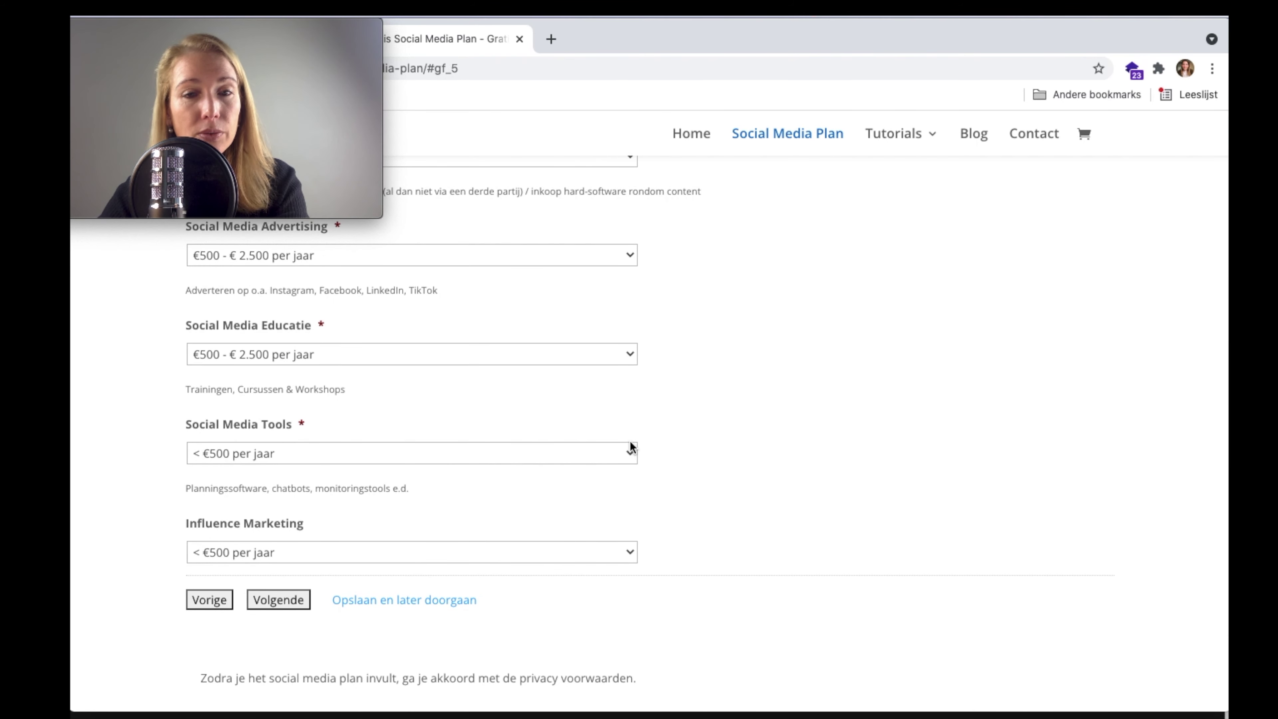
pyautogui.scroll(-3, 677, 432)
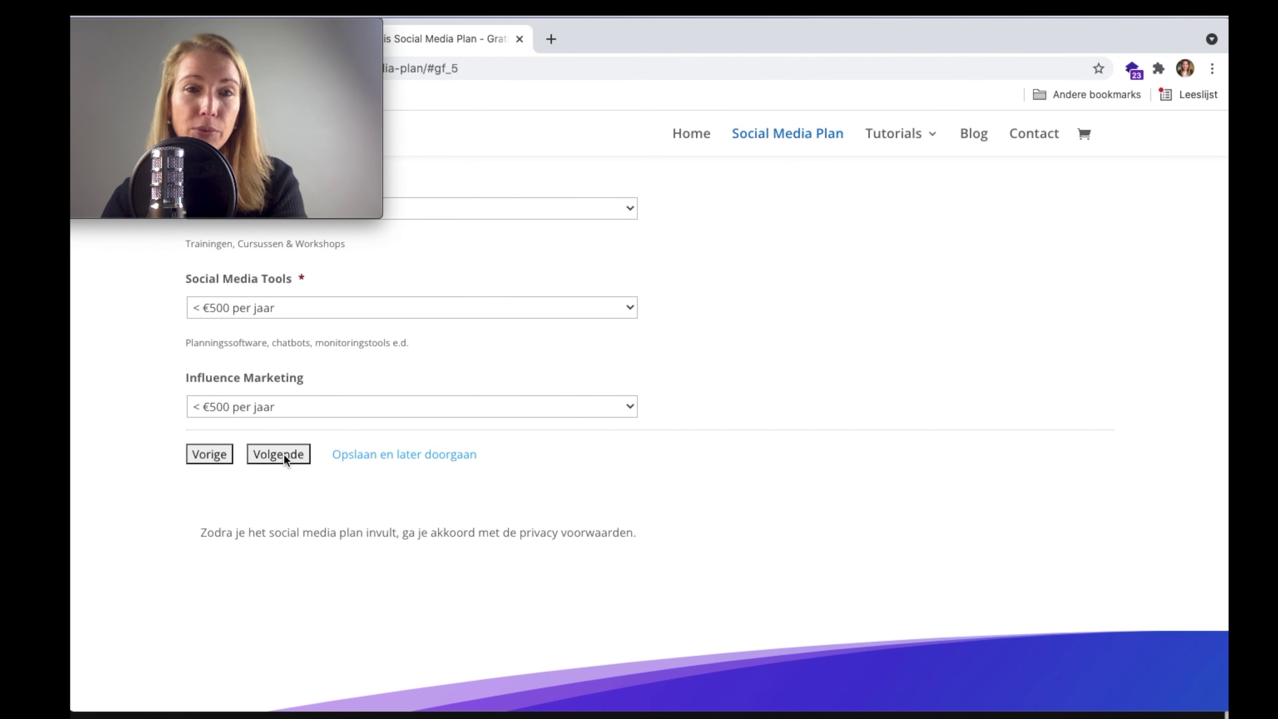
pyautogui.click(279, 454)
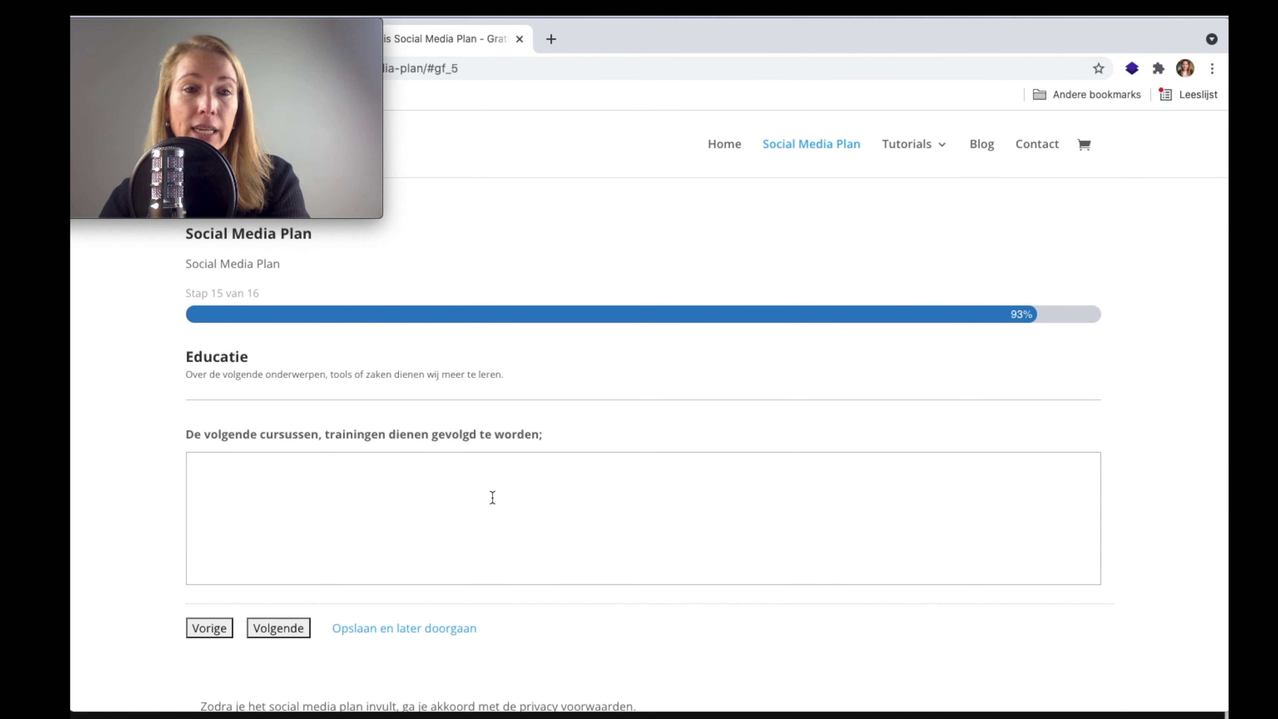
# - Answer that the team should learn more about content creatie and content strategie next year, then continue
pyautogui.click(458, 514)
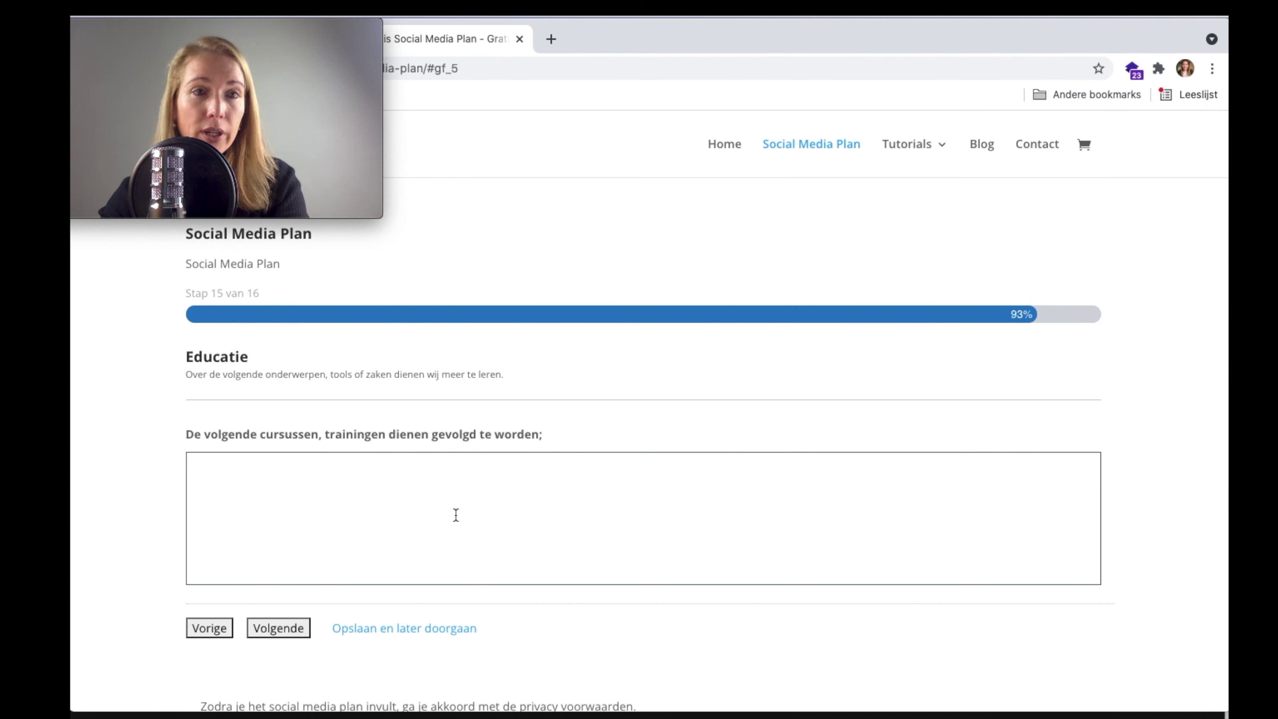
pyautogui.write('W wo')
pyautogui.scroll(-2, 456, 514)
pyautogui.press('super+a')
pyautogui.write('W')
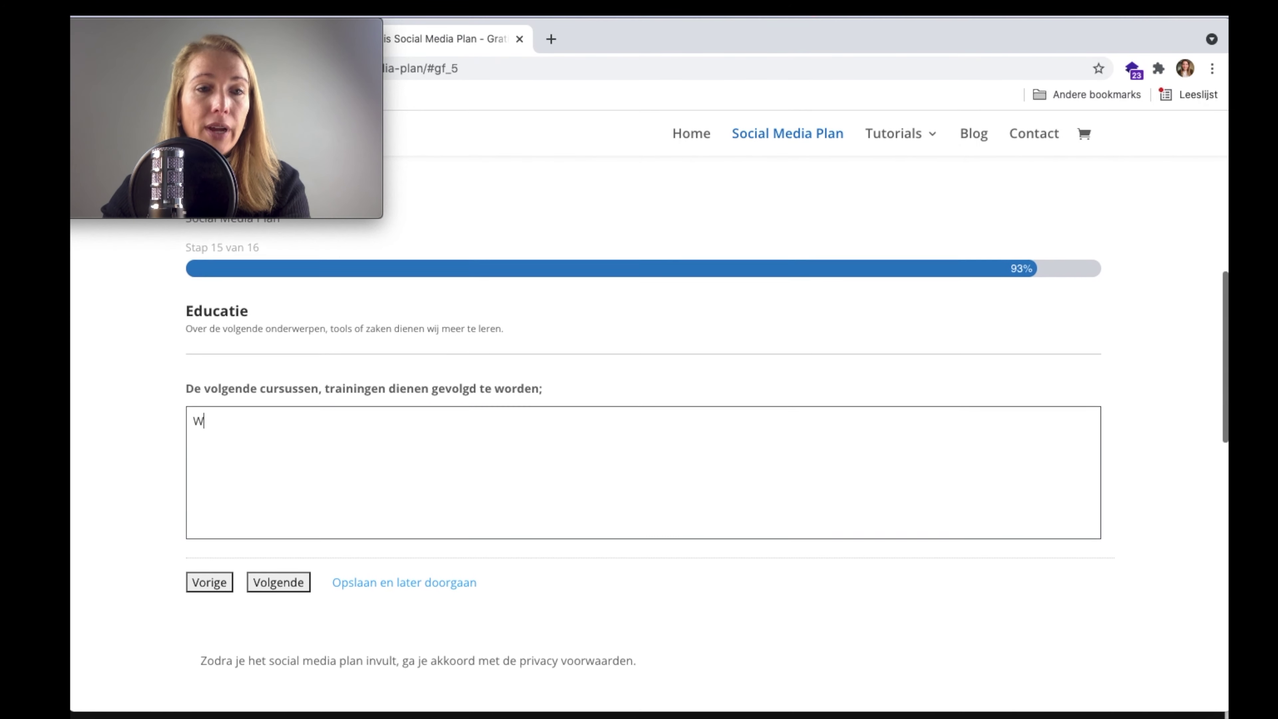
pyautogui.scroll(-1, 644, 420)
pyautogui.write('ij dienen mee')
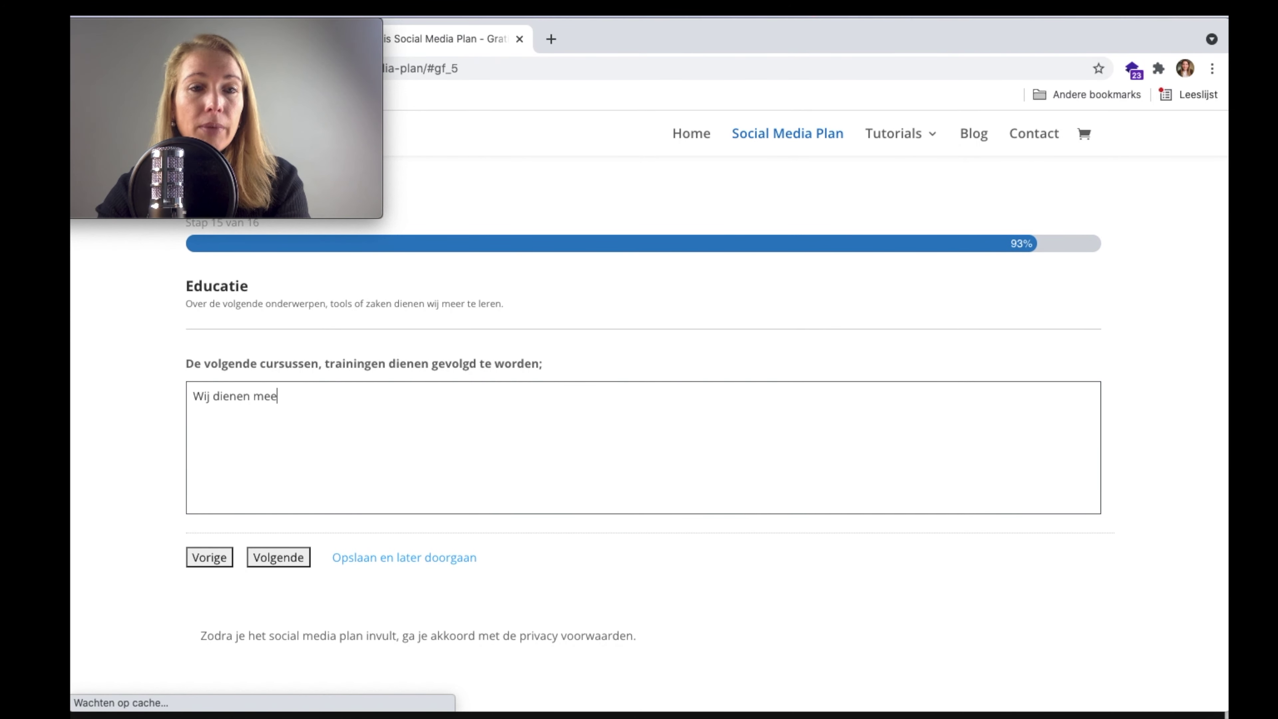
pyautogui.write('r te leren over bijv. content r')
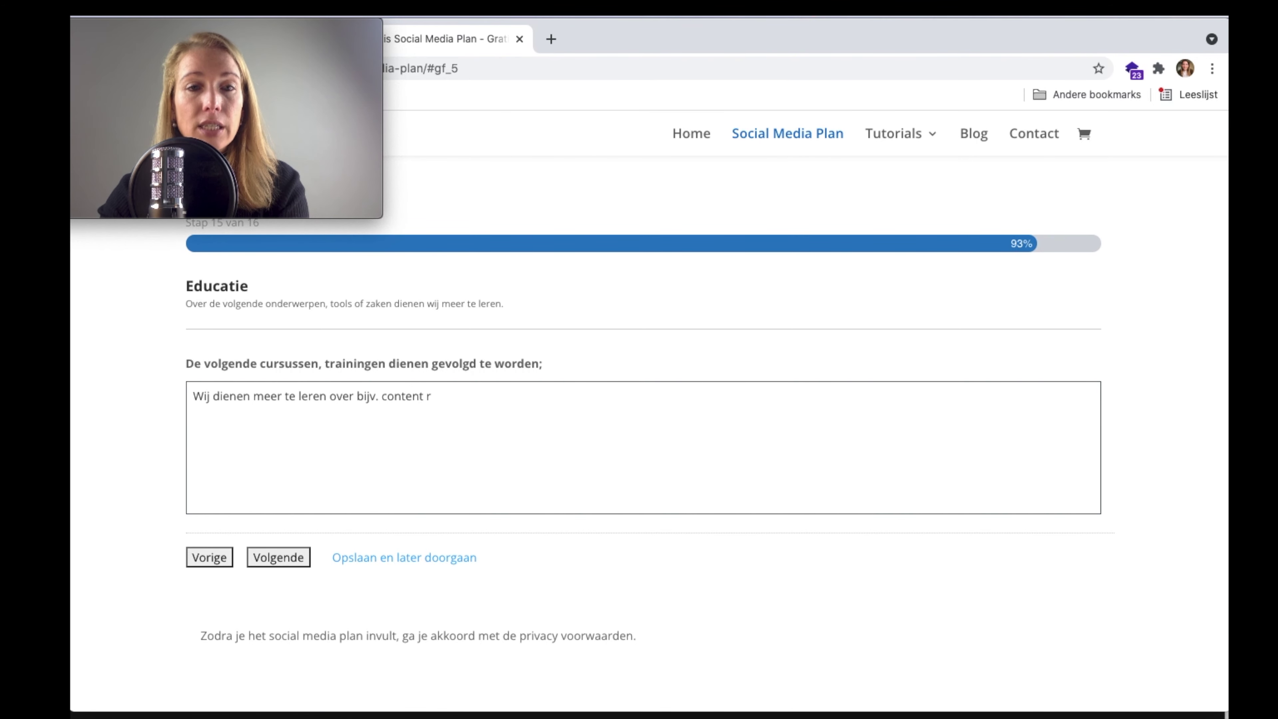
pyautogui.press('BackSpace')
pyautogui.write('creatie, content ')
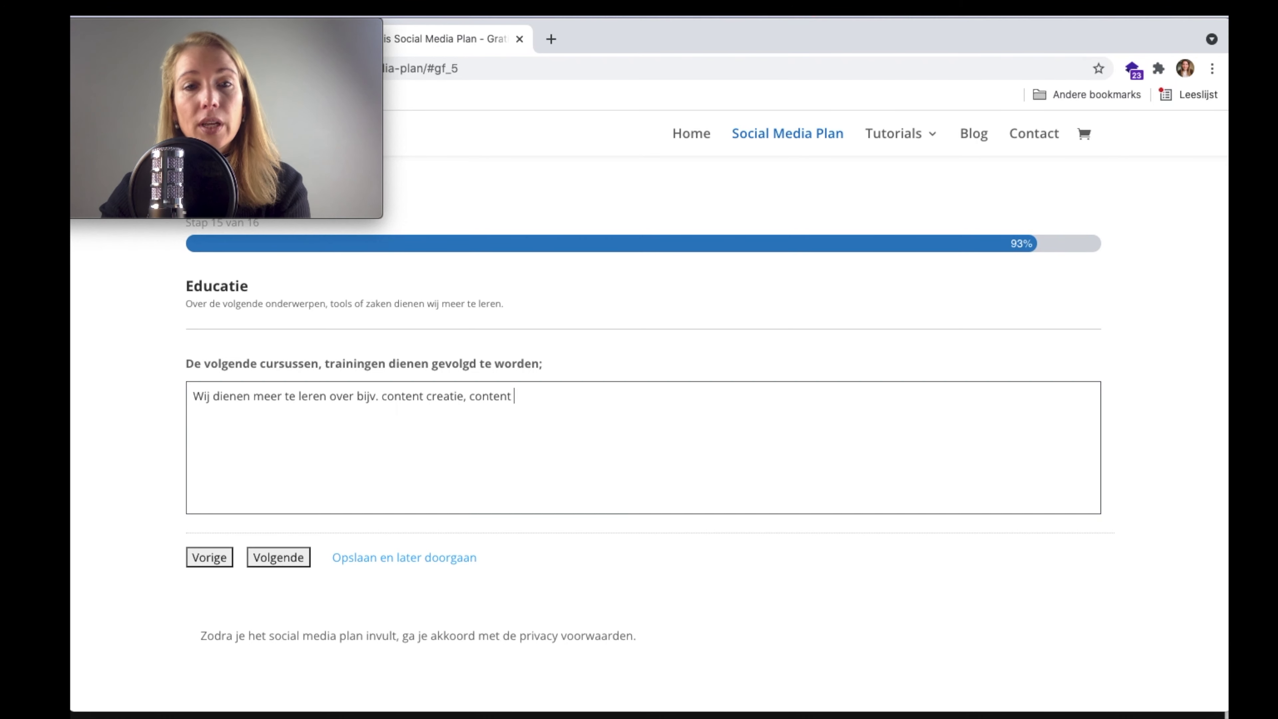
pyautogui.write('strategie in h')
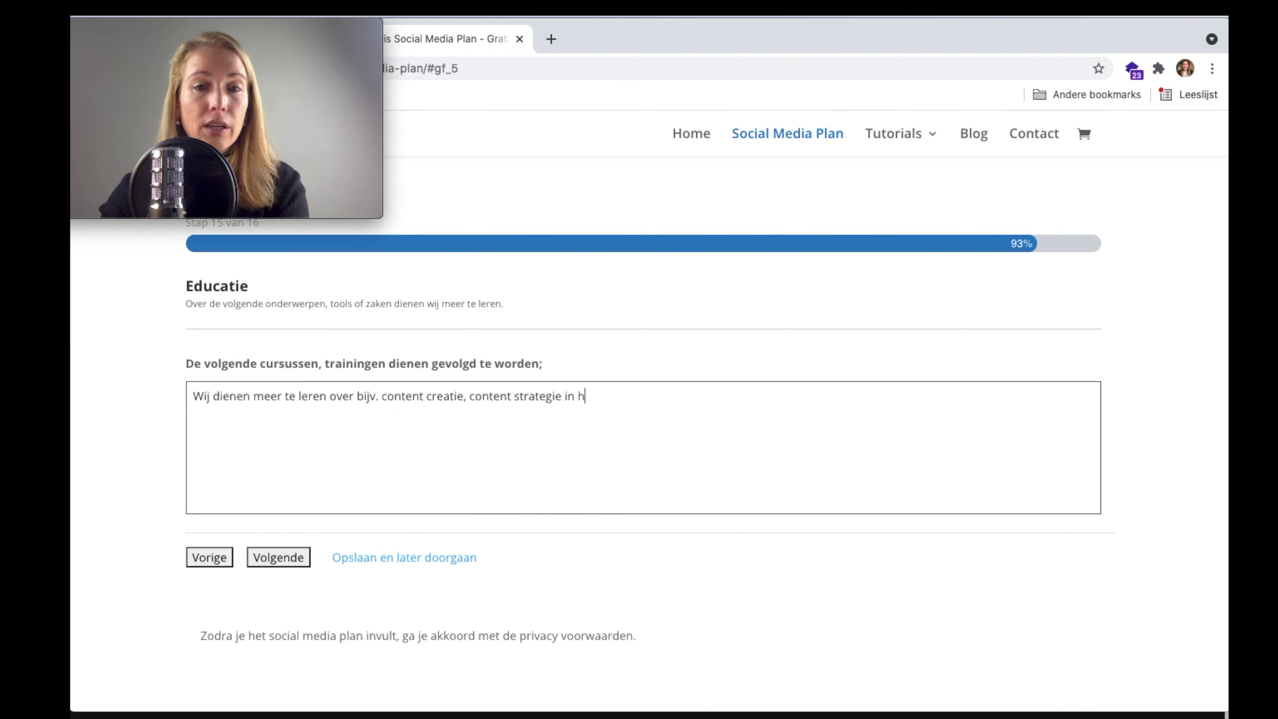
pyautogui.write('et volgende jaar')
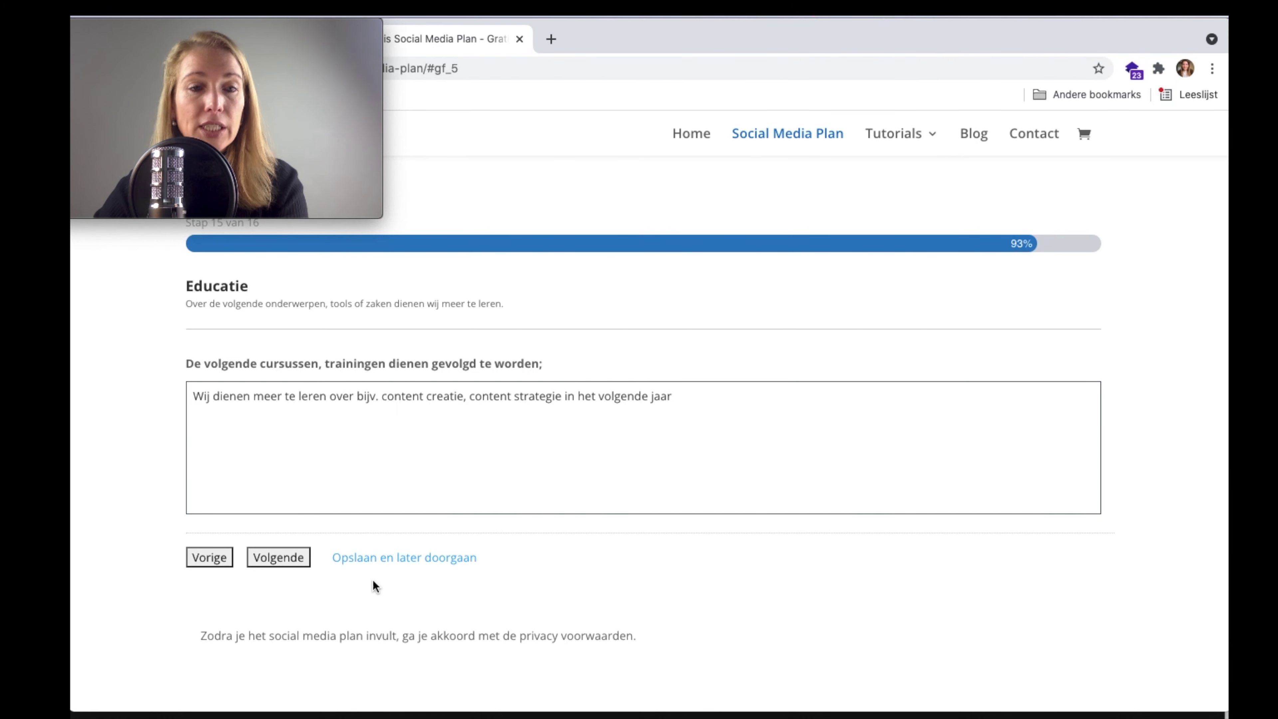
pyautogui.click(289, 559)
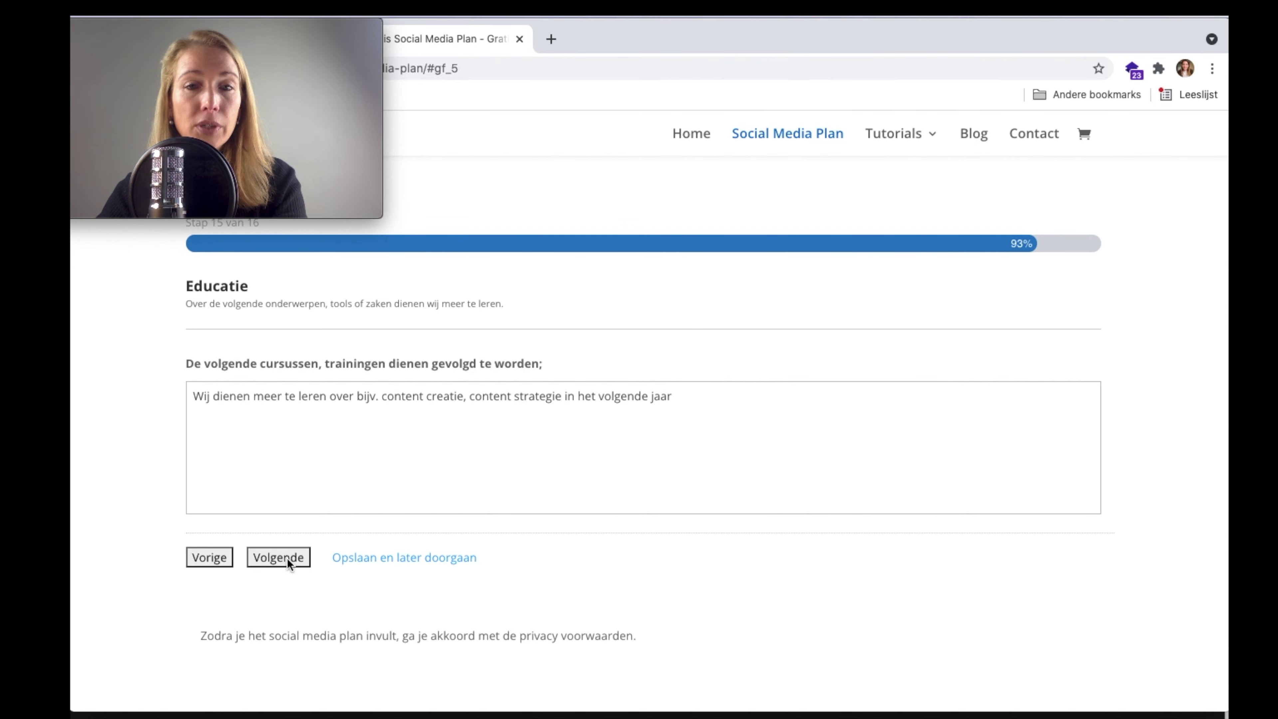
# - Enter a team size of 3 and assign one member to coordination and content creation
pyautogui.click(412, 346)
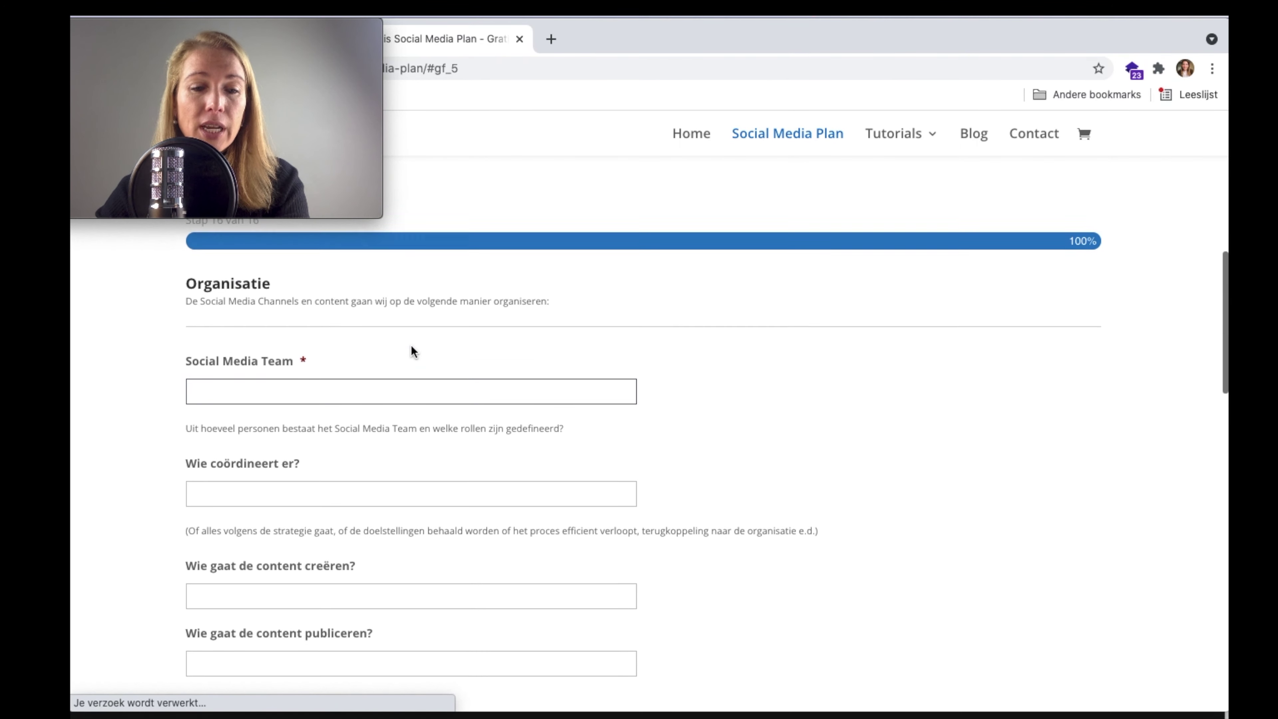
pyautogui.write('3')
pyautogui.scroll(-1, 508, 410)
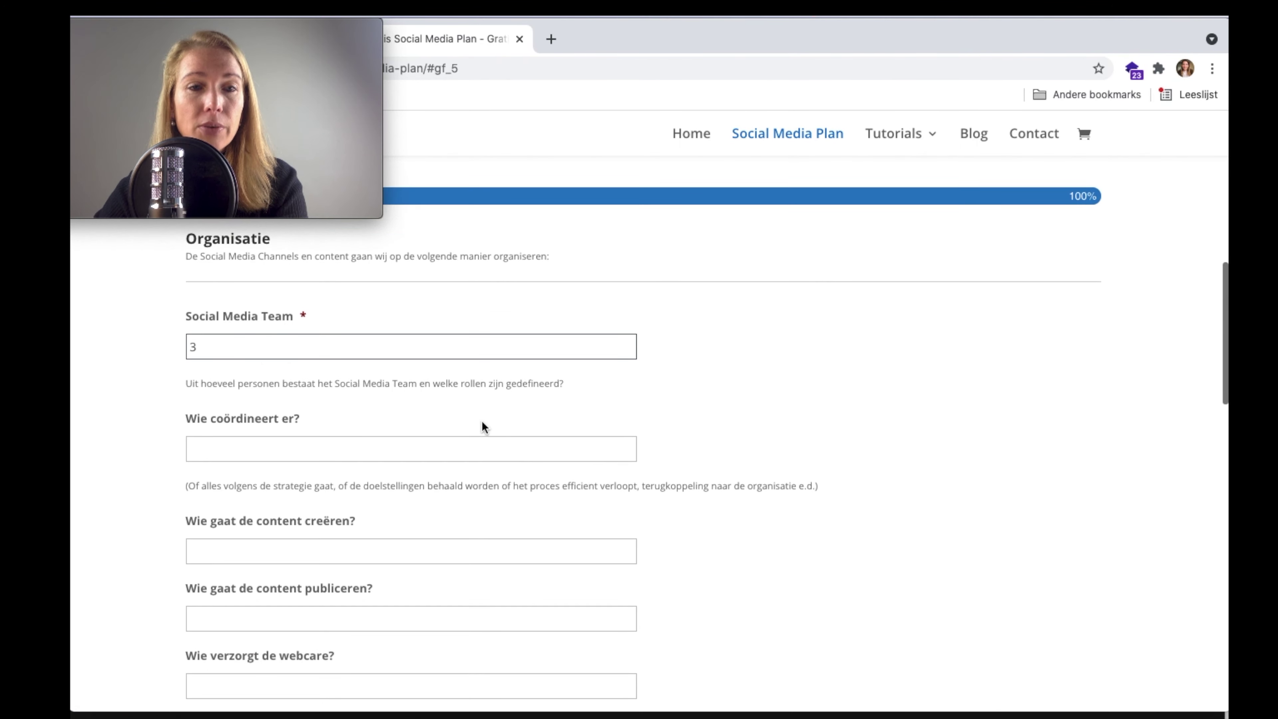
pyautogui.click(459, 447)
pyautogui.write('Esther')
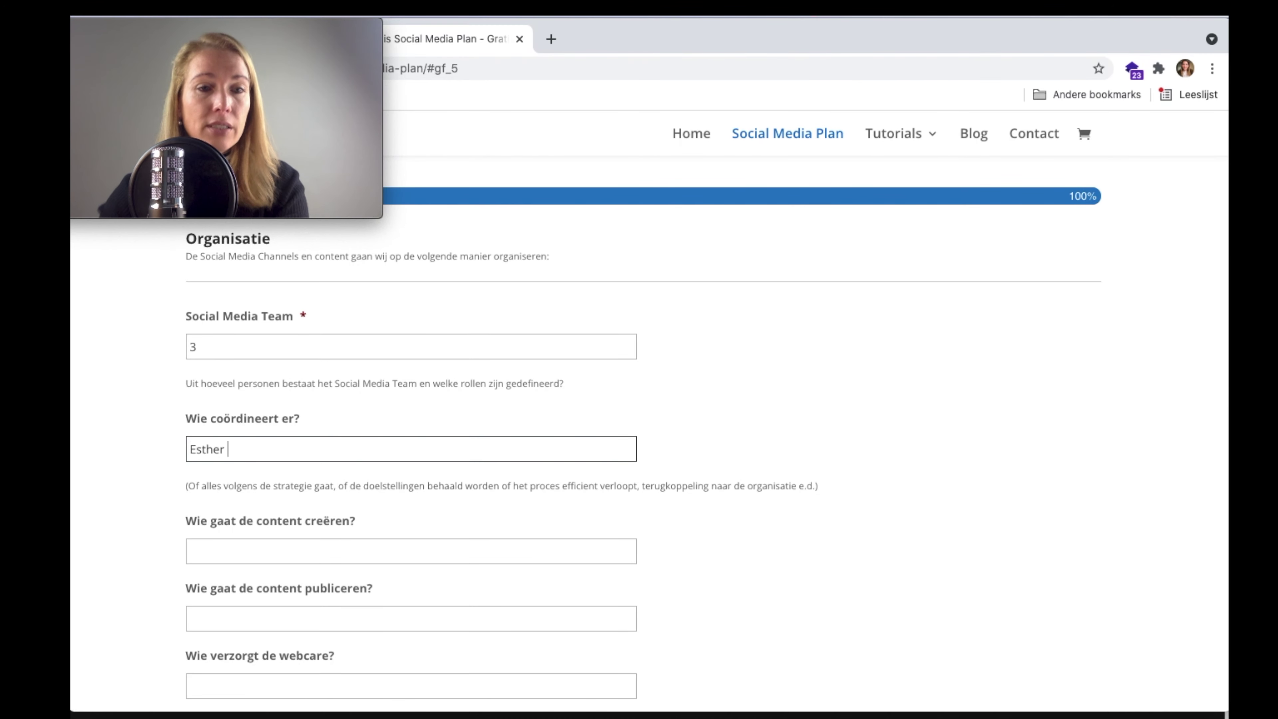
pyautogui.scroll(-3, 425, 431)
pyautogui.click(425, 431)
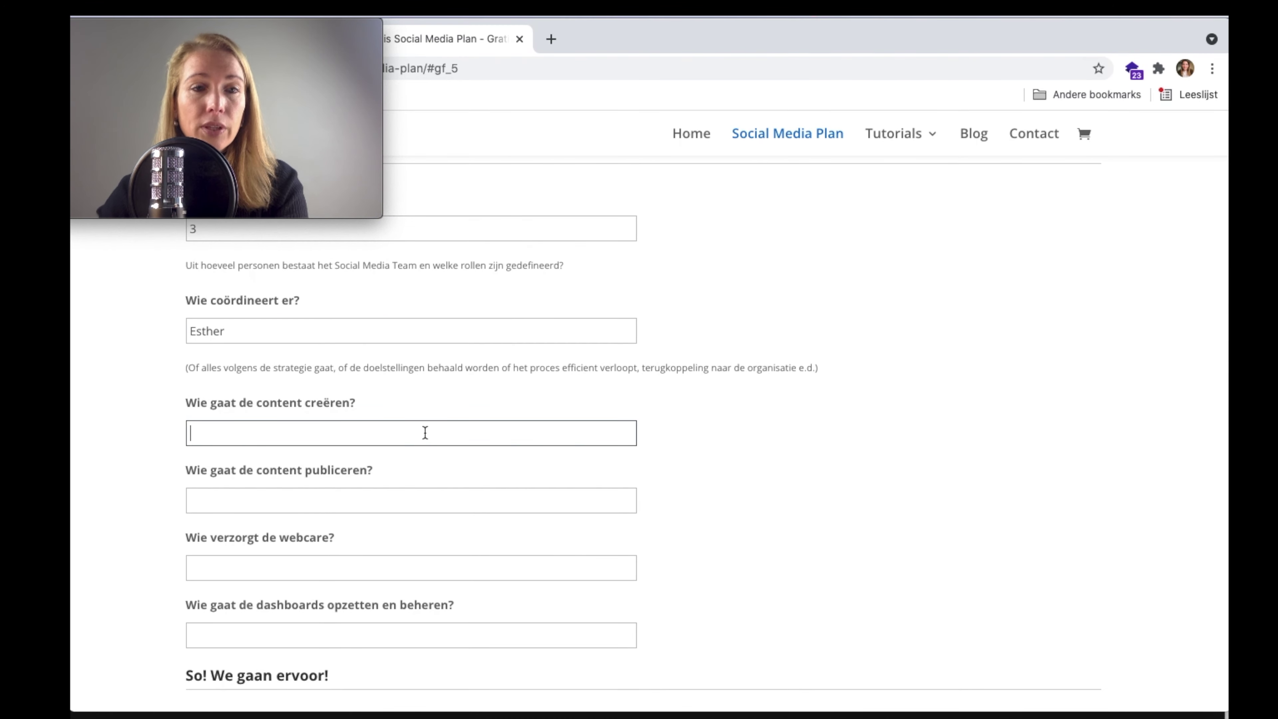
pyautogui.write('Esther')
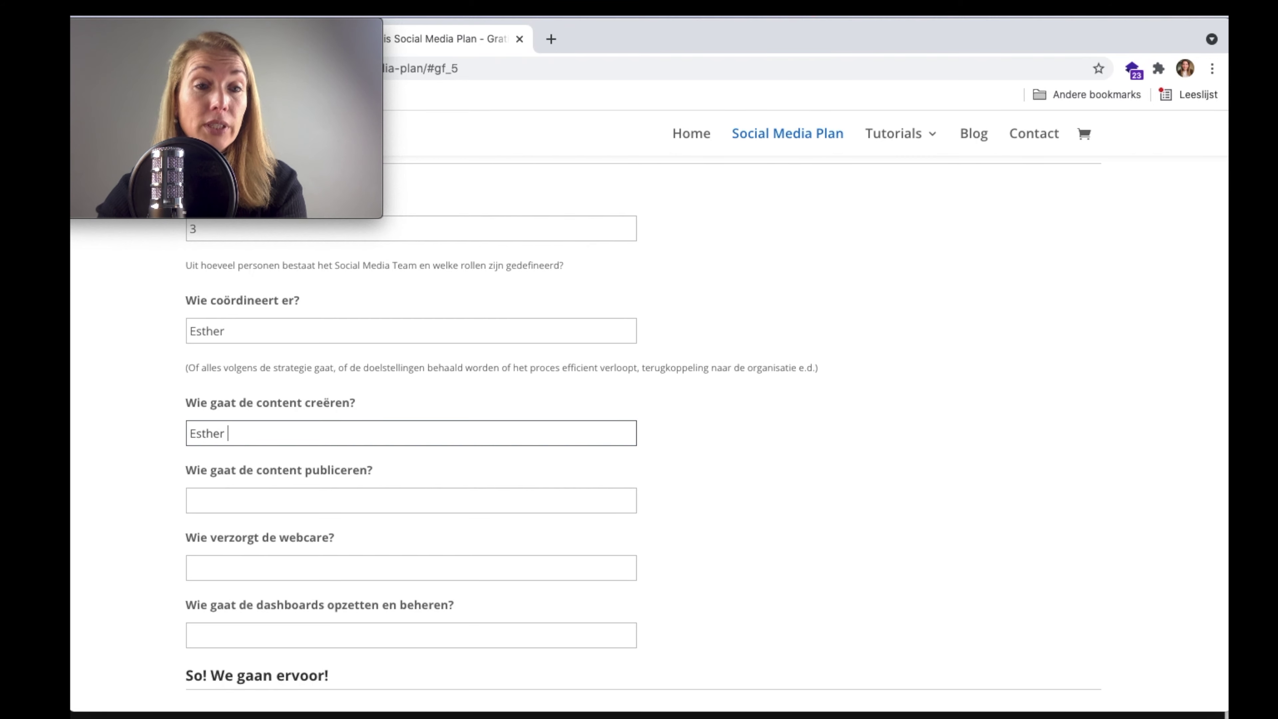
# - Assign publishing and webcare to a second member, dashboards to a third, and submit the plan
pyautogui.click(392, 498)
pyautogui.write('Milan')
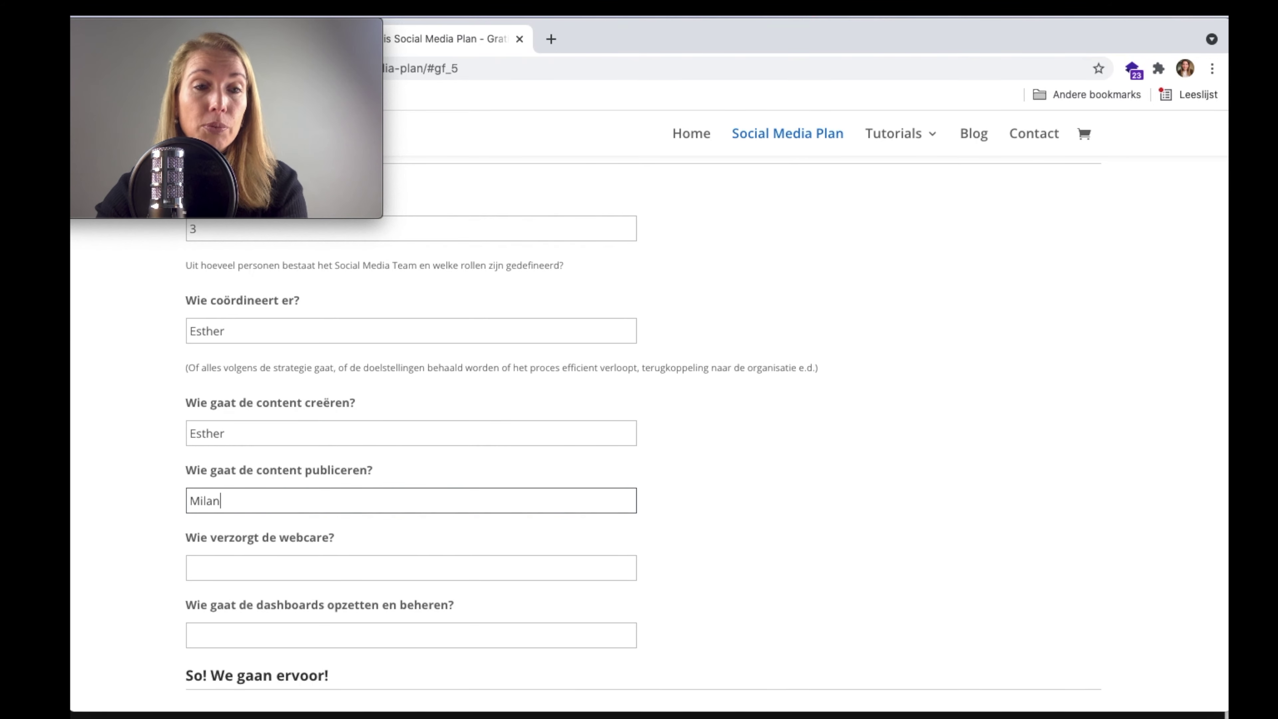
pyautogui.click(347, 563)
pyautogui.write('Milan')
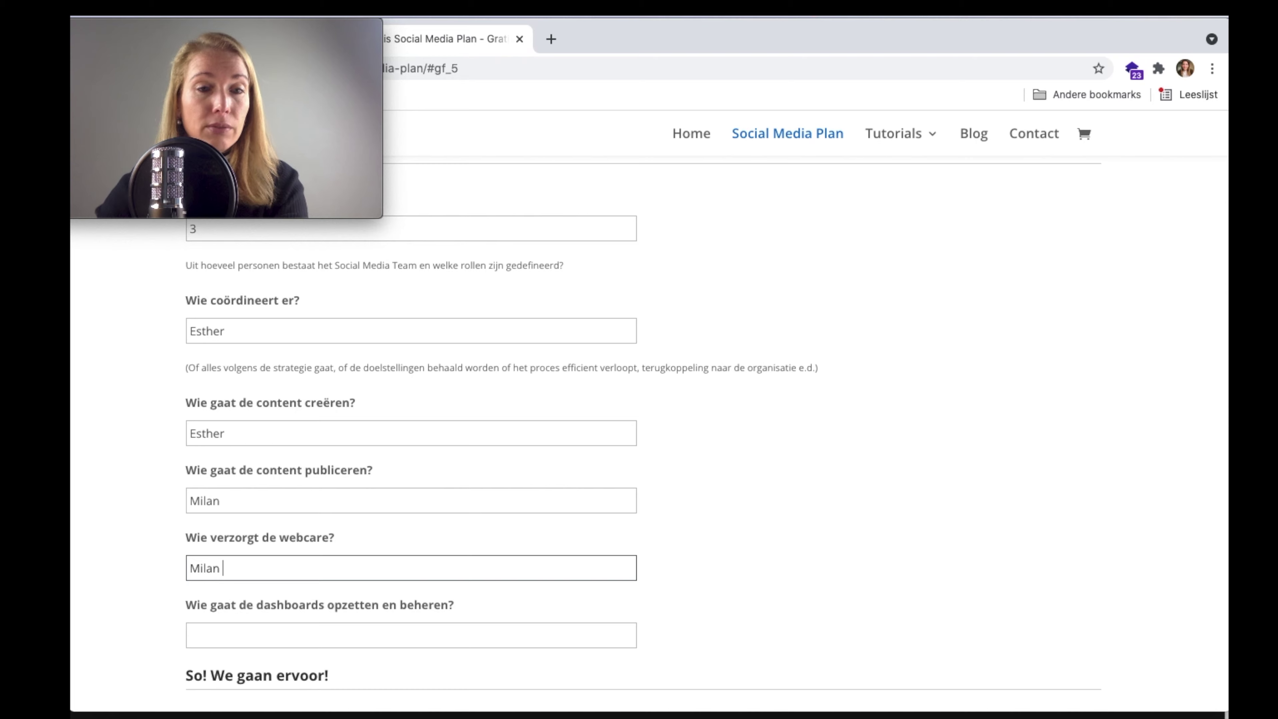
pyautogui.scroll(-3, 327, 589)
pyautogui.click(367, 532)
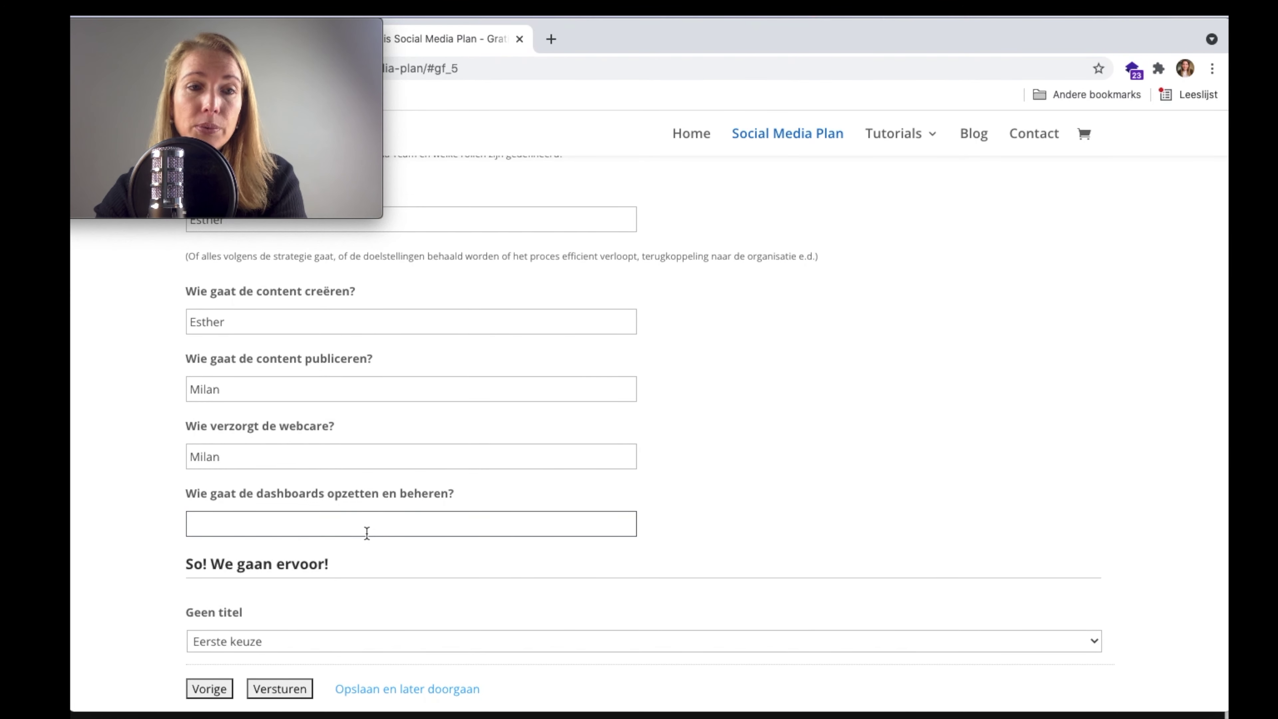
pyautogui.write('Luana')
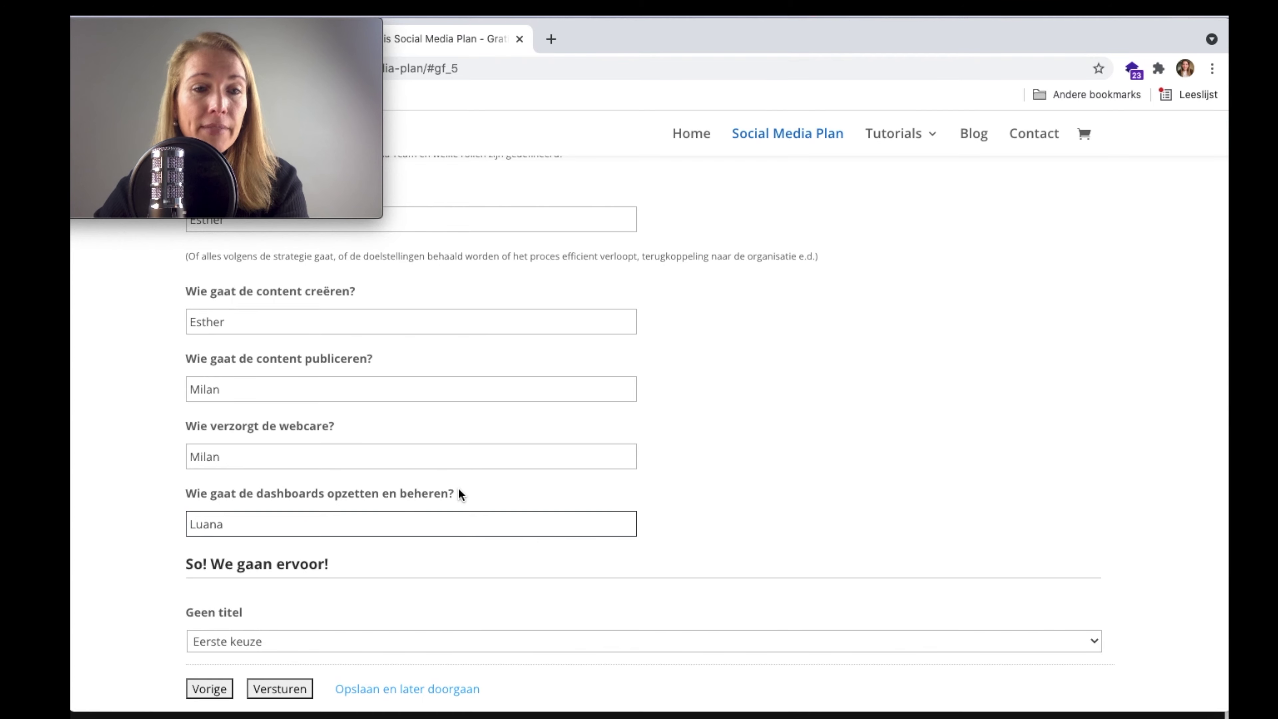
pyautogui.scroll(-4, 459, 489)
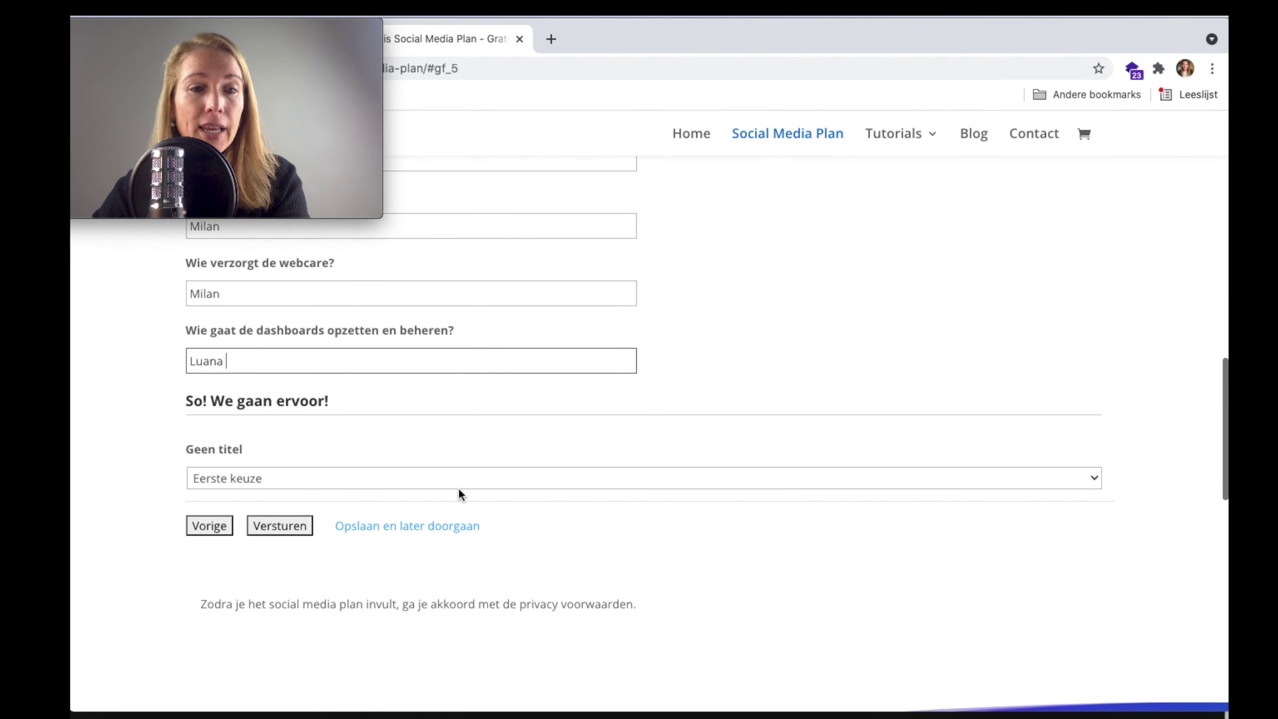
pyautogui.click(271, 510)
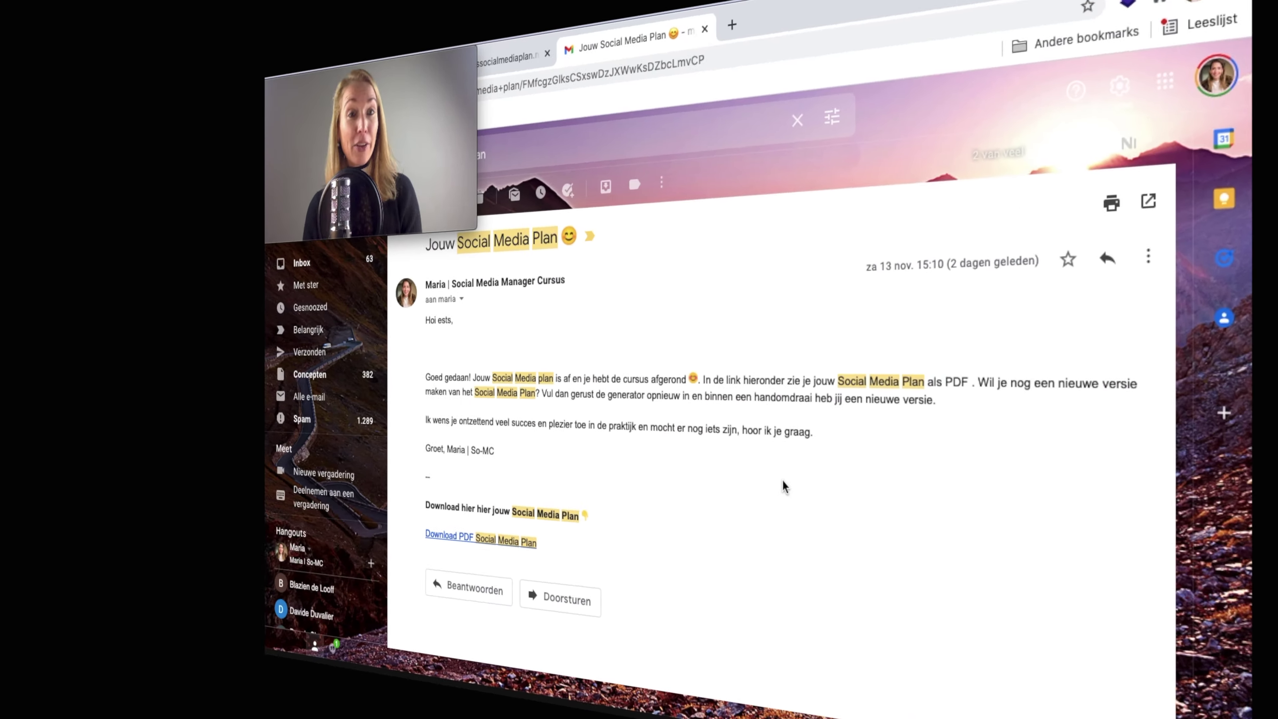